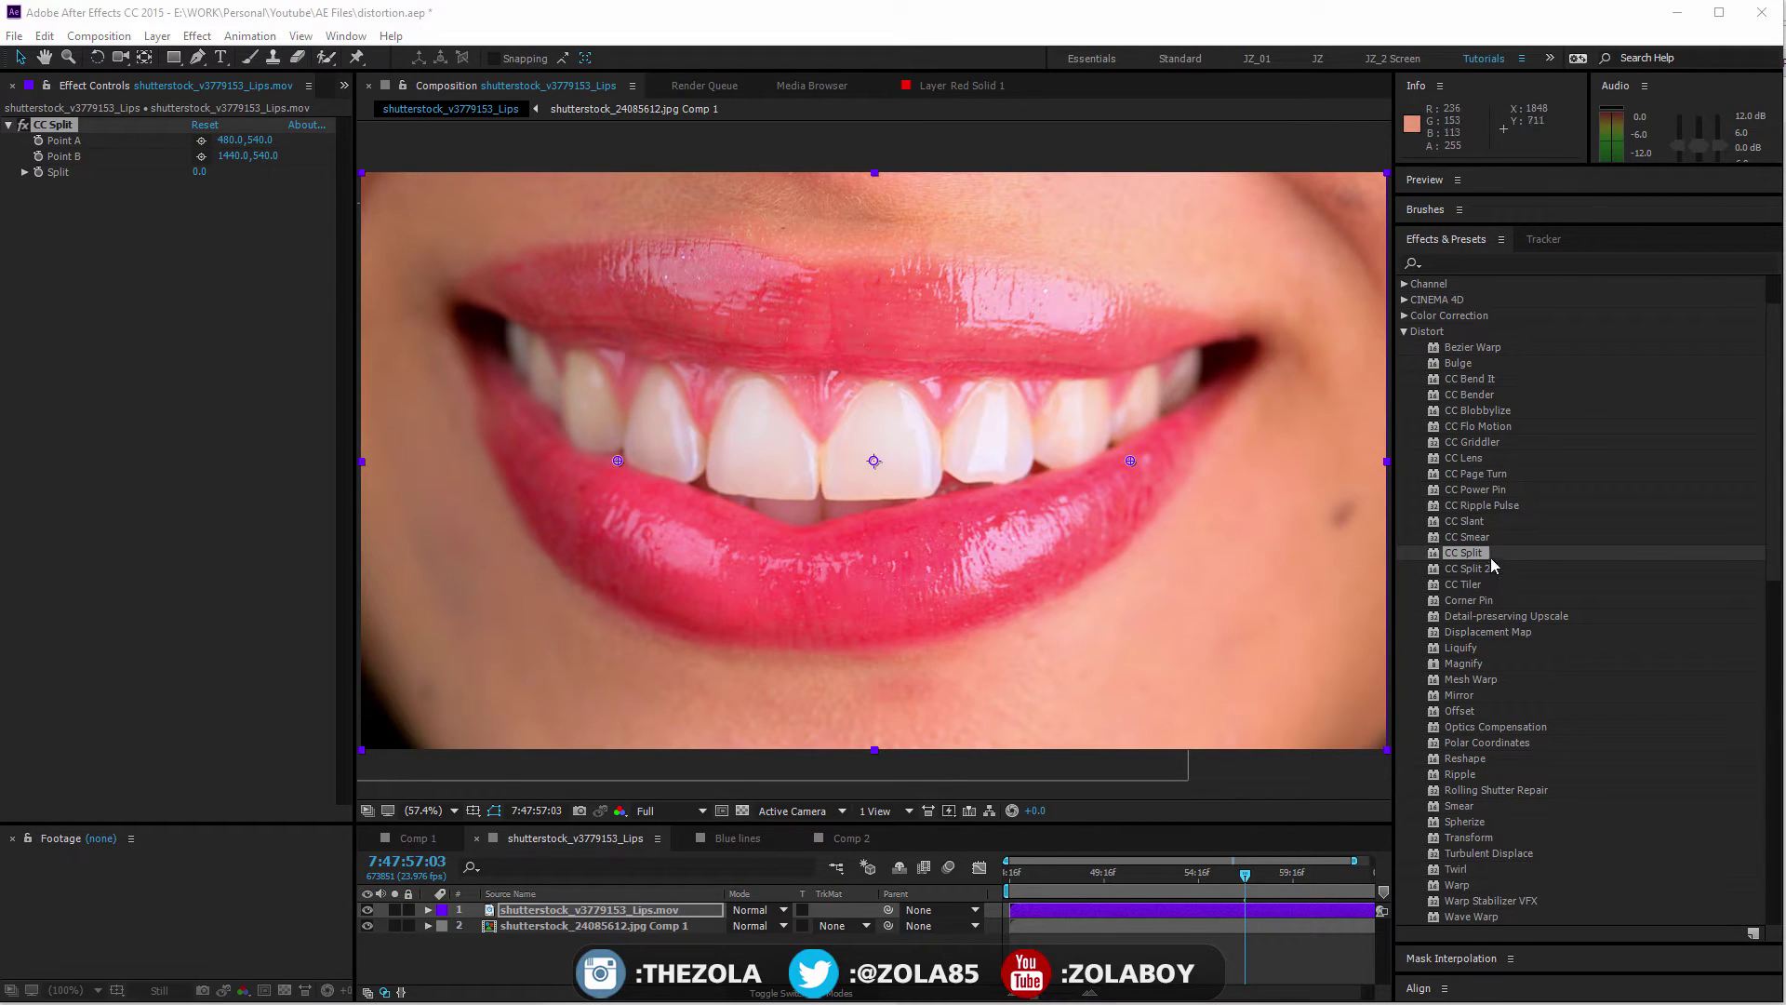
Step: Apply CC Slant to the lips clip, try a skew, then return Slant to 0
click(1489, 521)
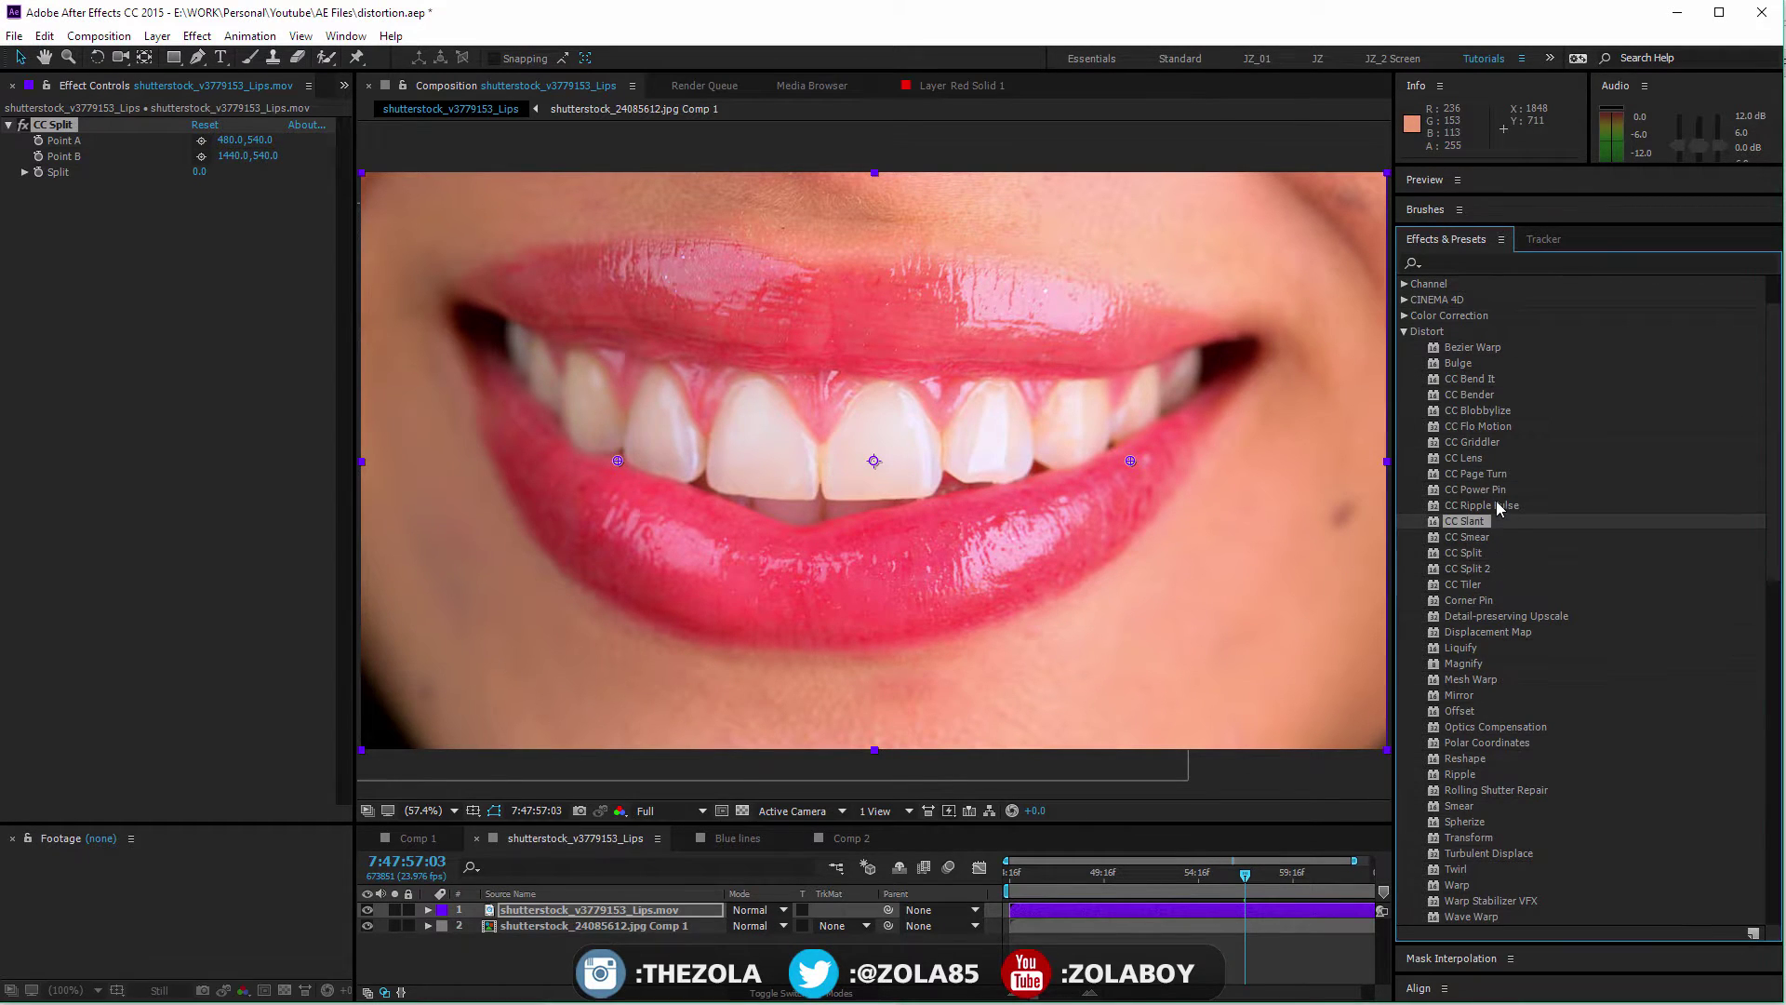
click(1492, 506)
mouse_move(1480, 540)
mouse_down()
mouse_move(1197, 558)
mouse_move(1340, 518)
mouse_move(1479, 539)
mouse_up()
double_click(1468, 520)
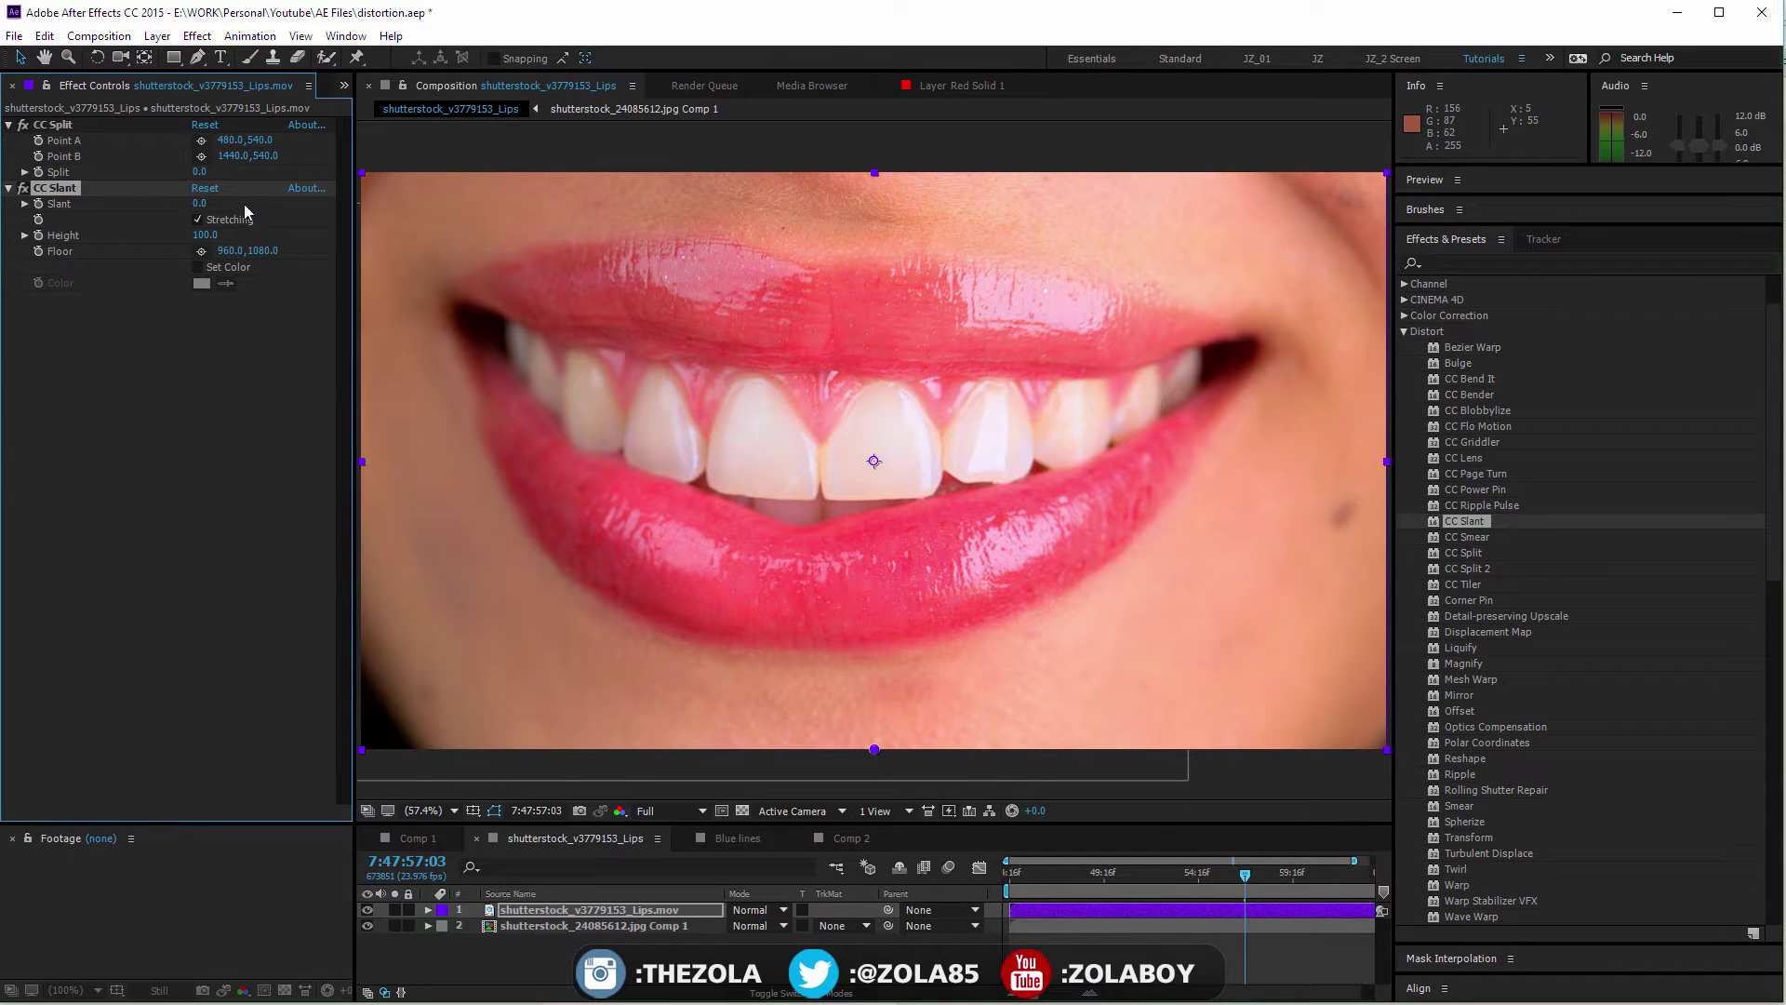
drag(200, 203, 160, 236)
key(ctrl+z)
key(ctrl+z)
click(421, 838)
click(576, 835)
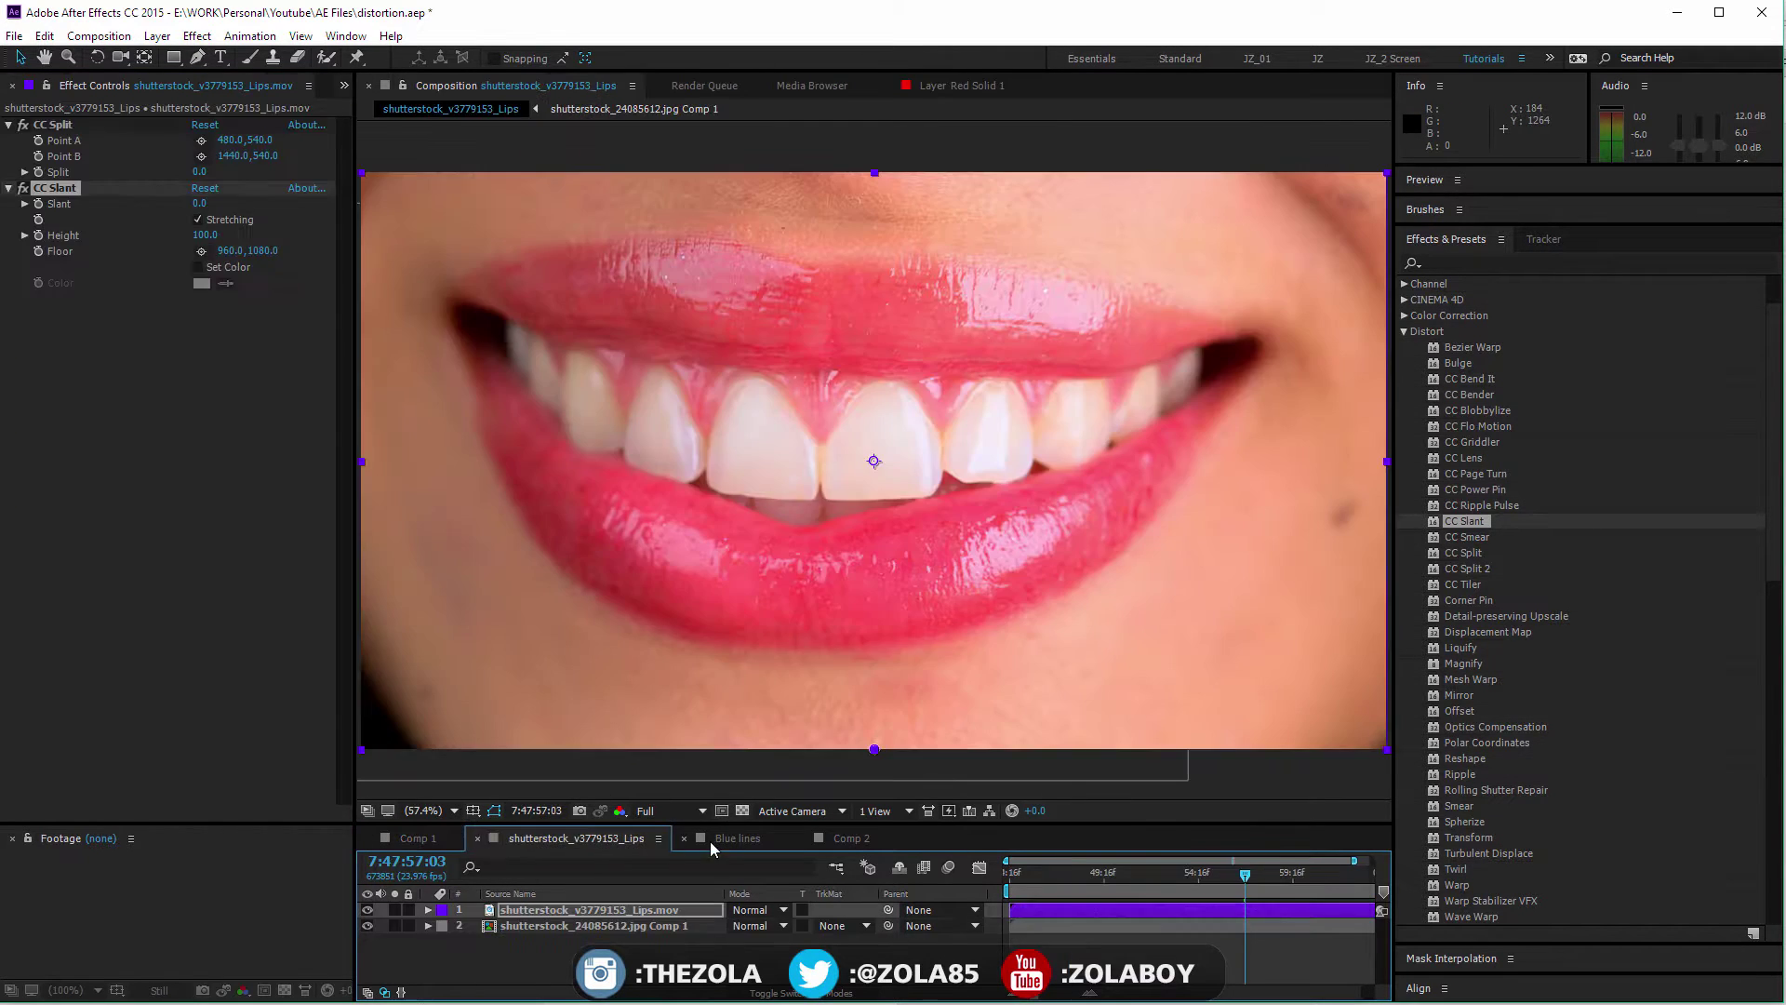
Step: Open Comp 2 and apply CC Slant to Red Solid 1, leaning the red character
click(730, 839)
click(837, 839)
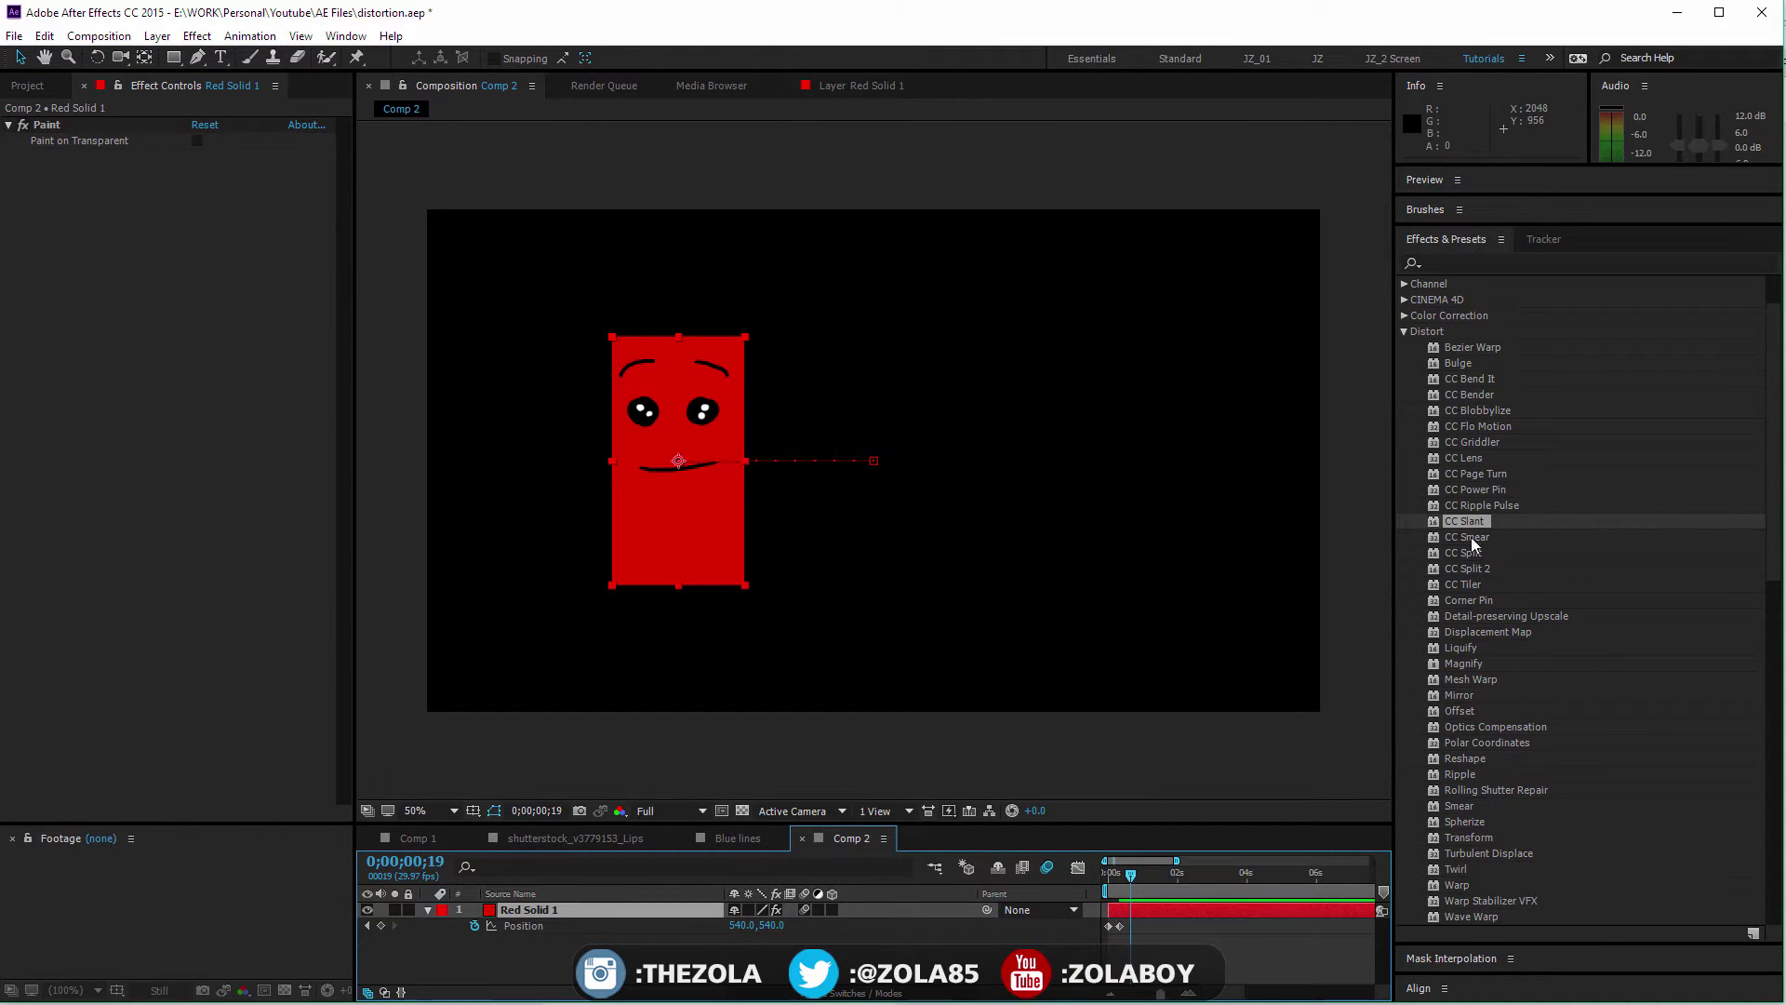
drag(1472, 526, 604, 912)
mouse_move(200, 171)
mouse_down()
mouse_move(184, 173)
mouse_move(197, 196)
mouse_move(270, 189)
mouse_move(193, 185)
mouse_up()
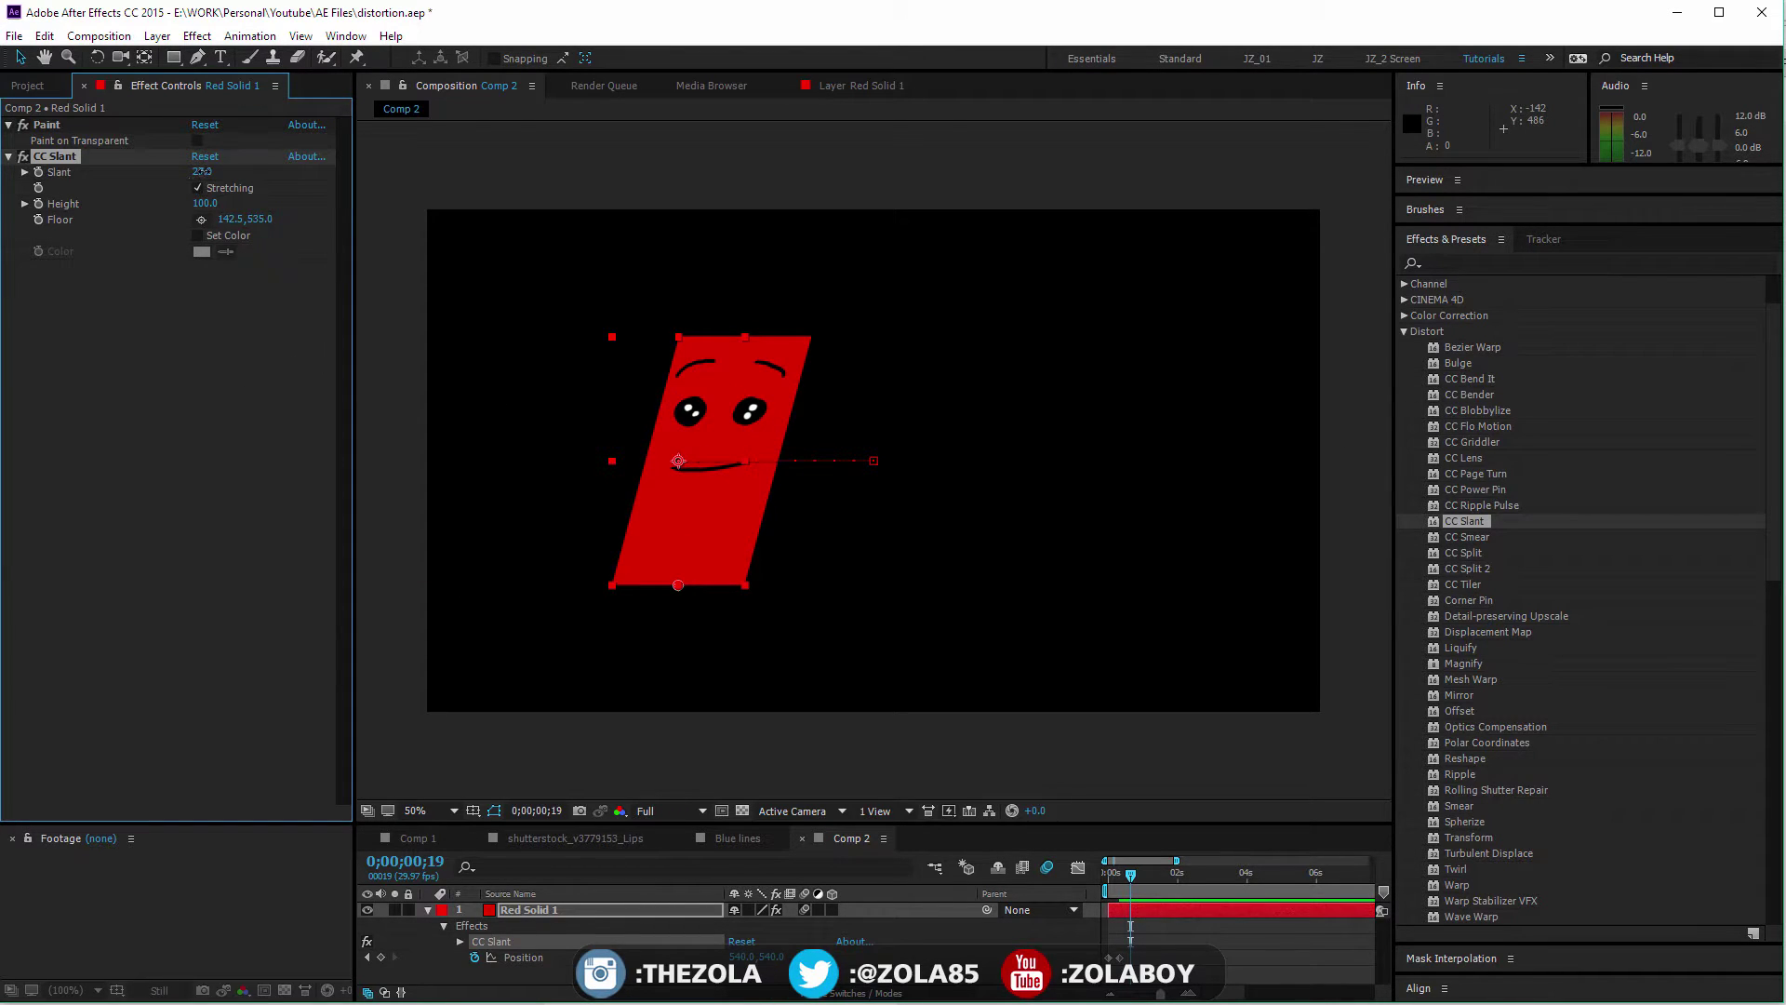
drag(202, 172, 239, 174)
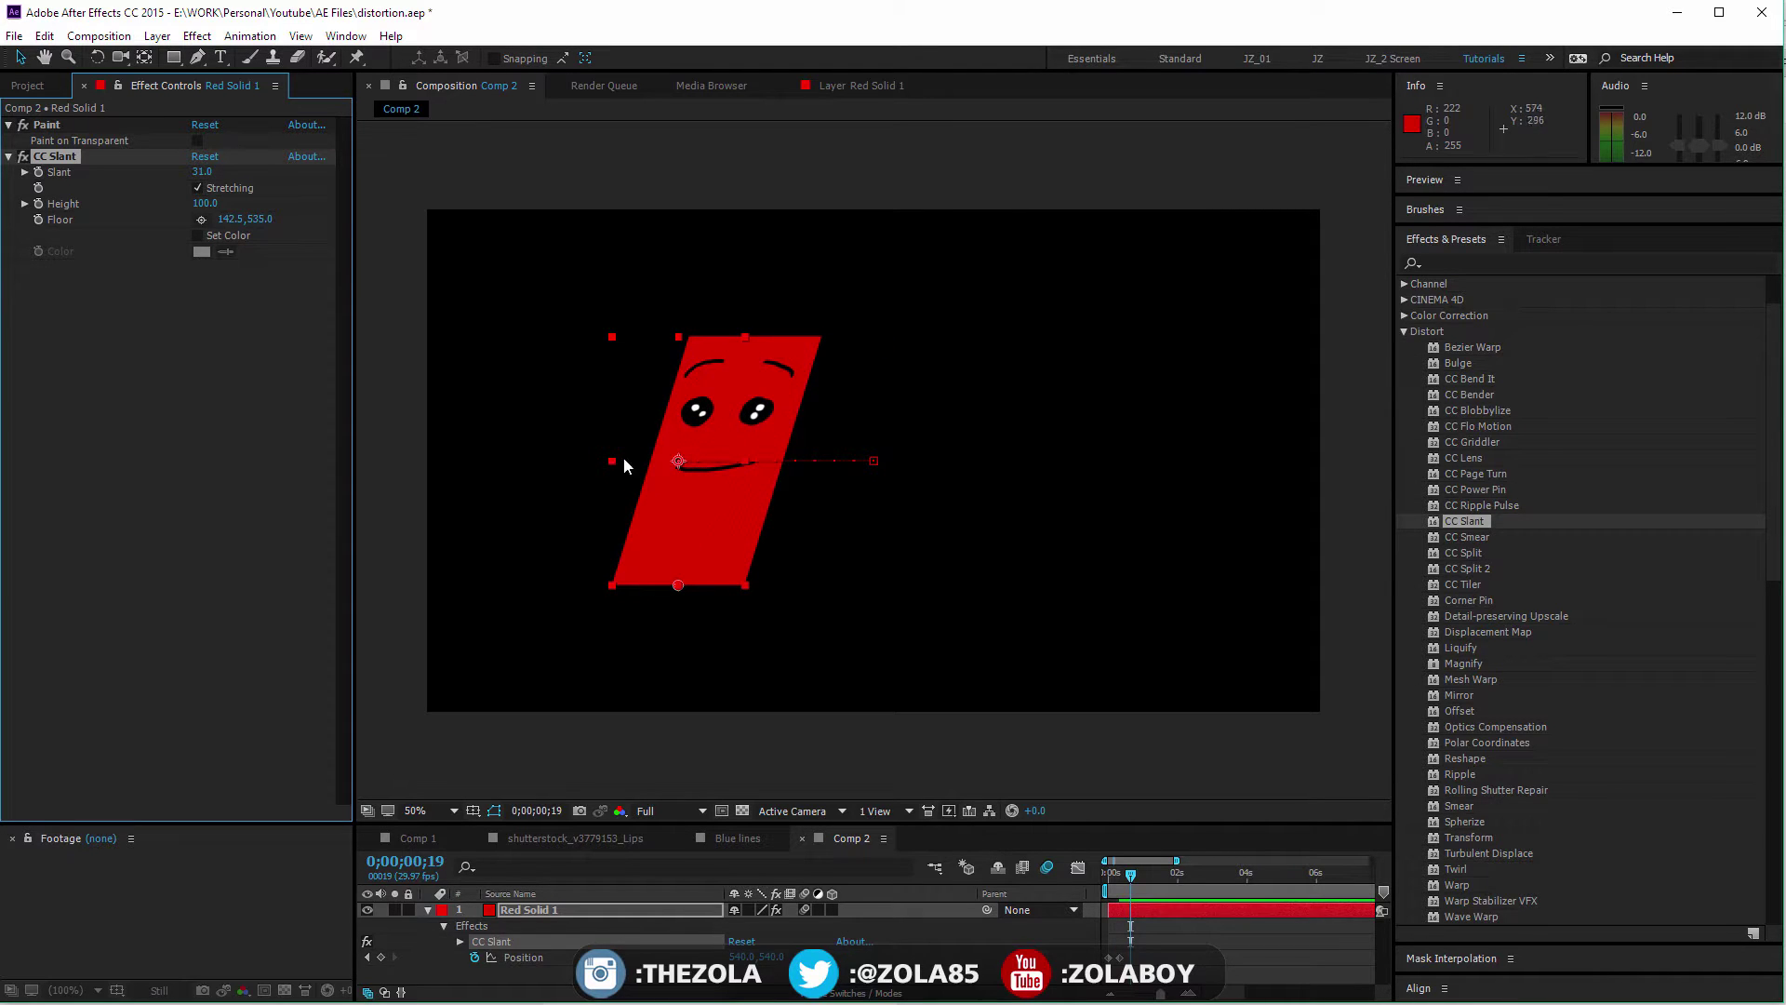
Step: Bring the red character back upright and delete CC Slant from Red Solid 1
click(1481, 377)
key(Down)
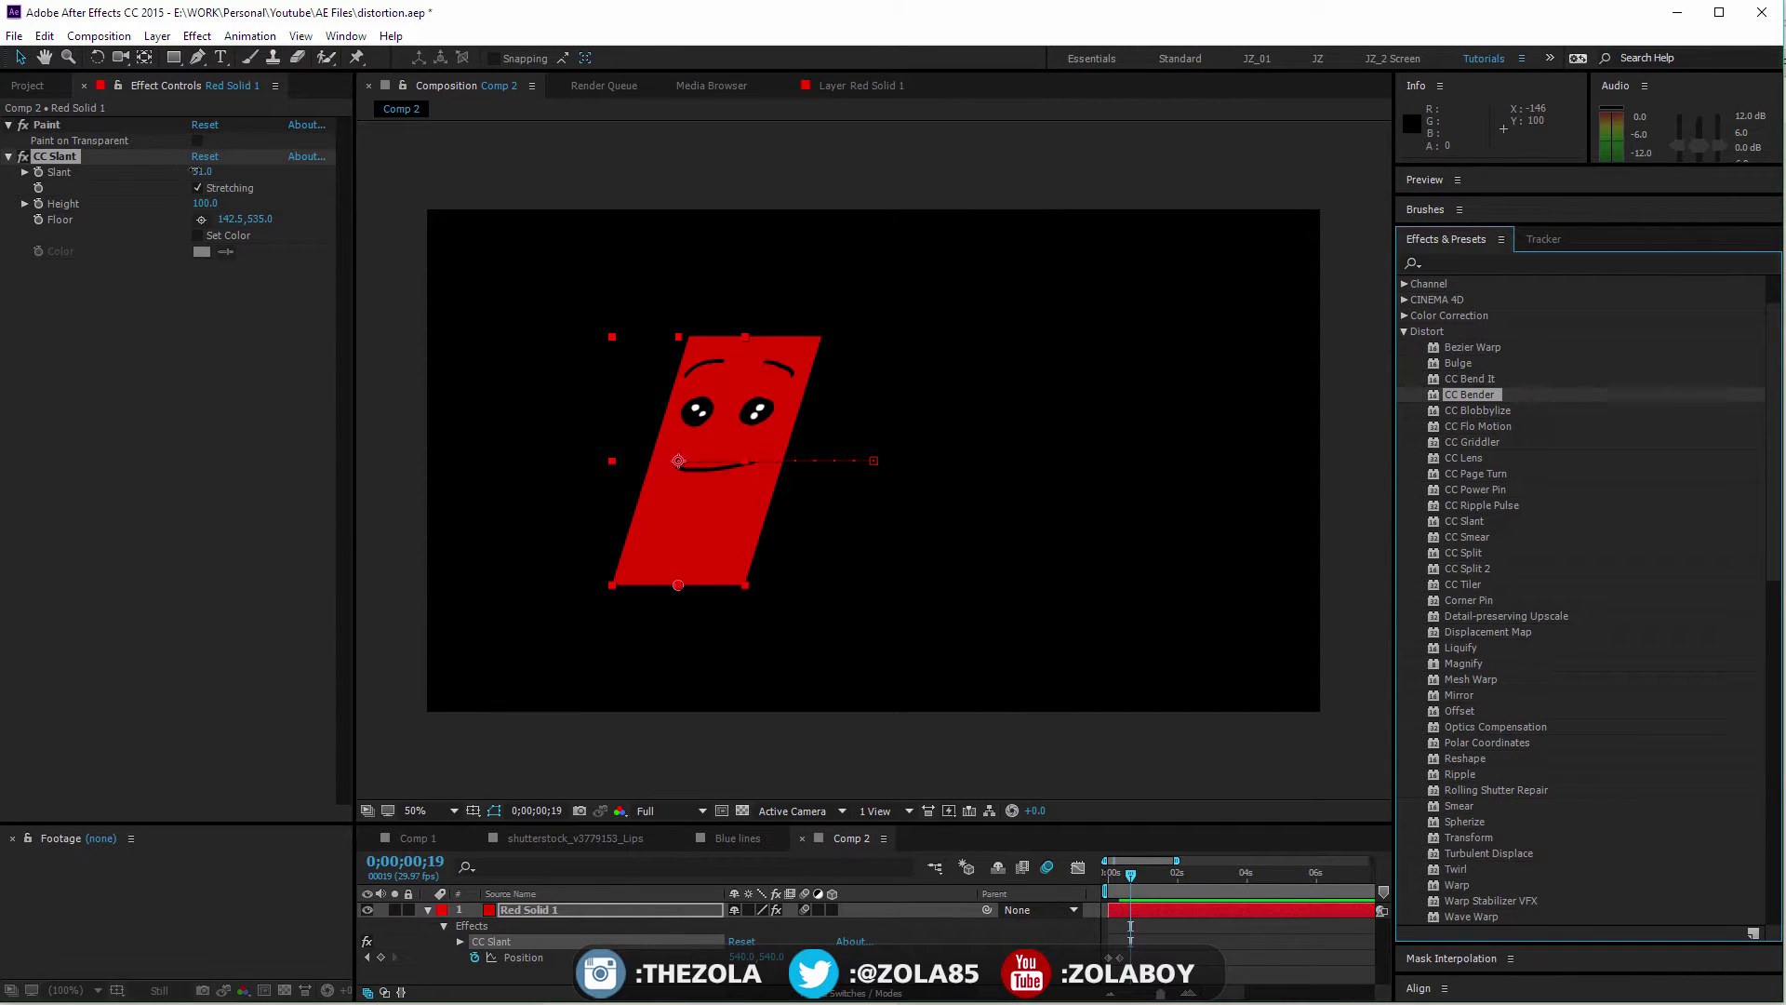
drag(193, 171, 172, 172)
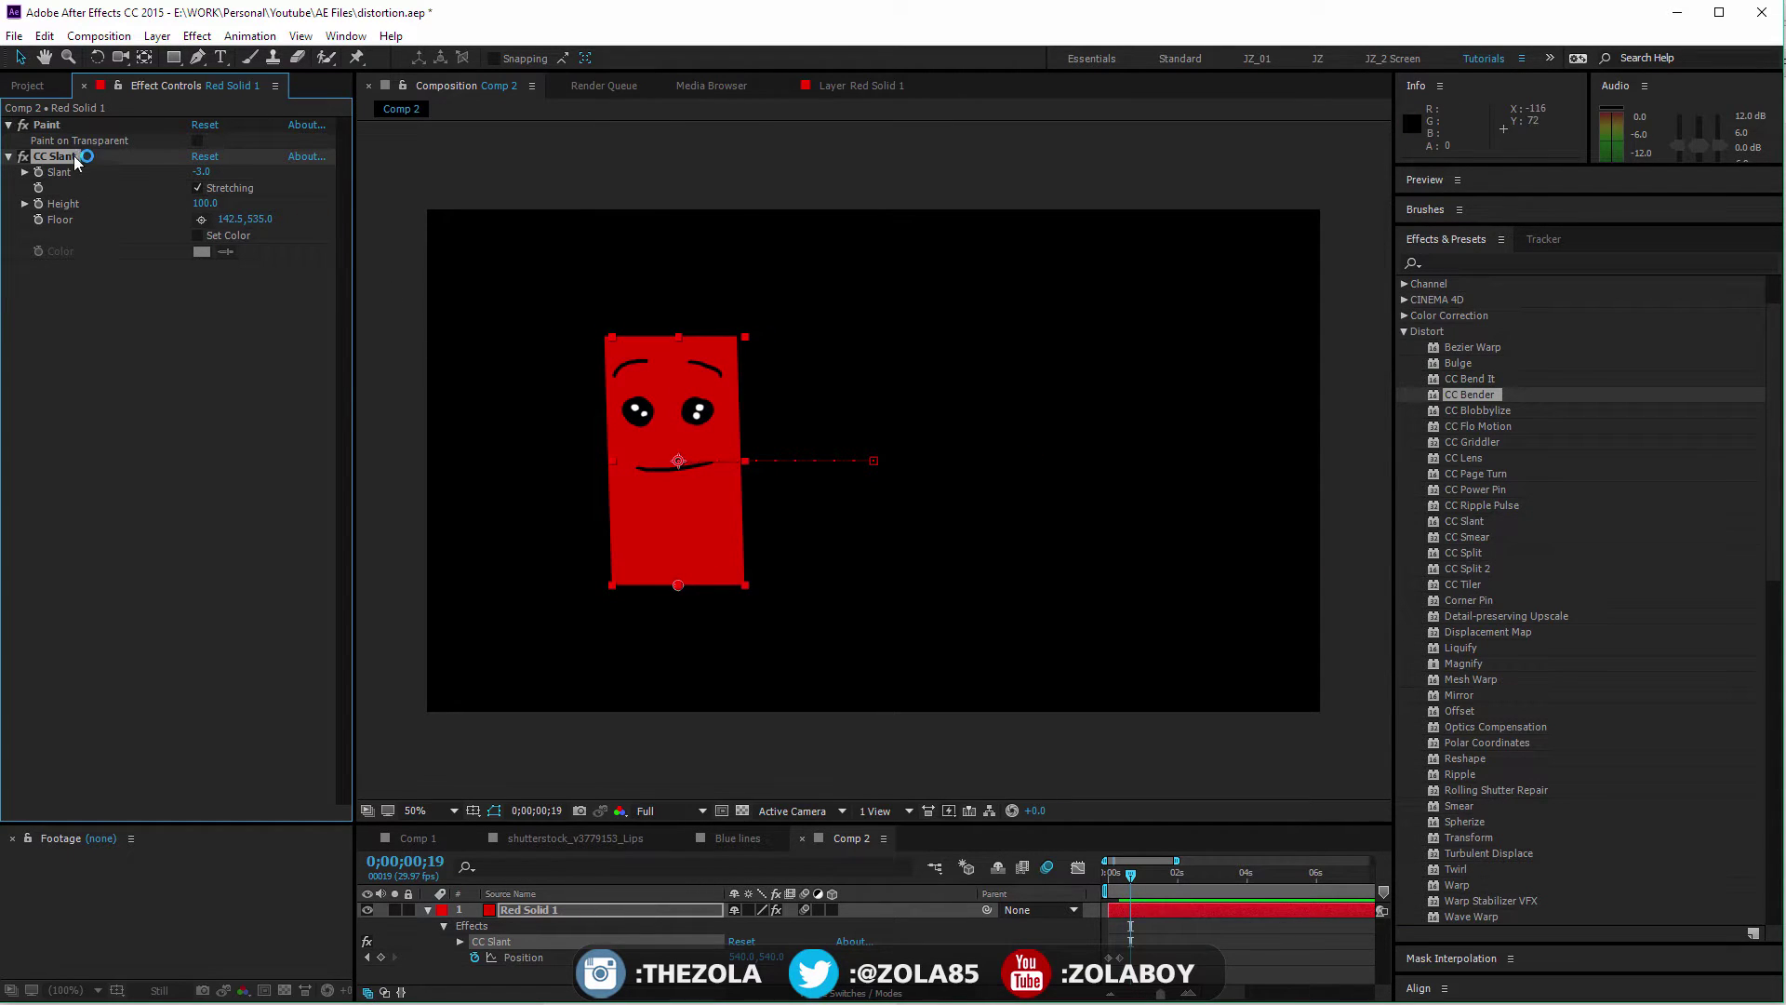
key(Delete)
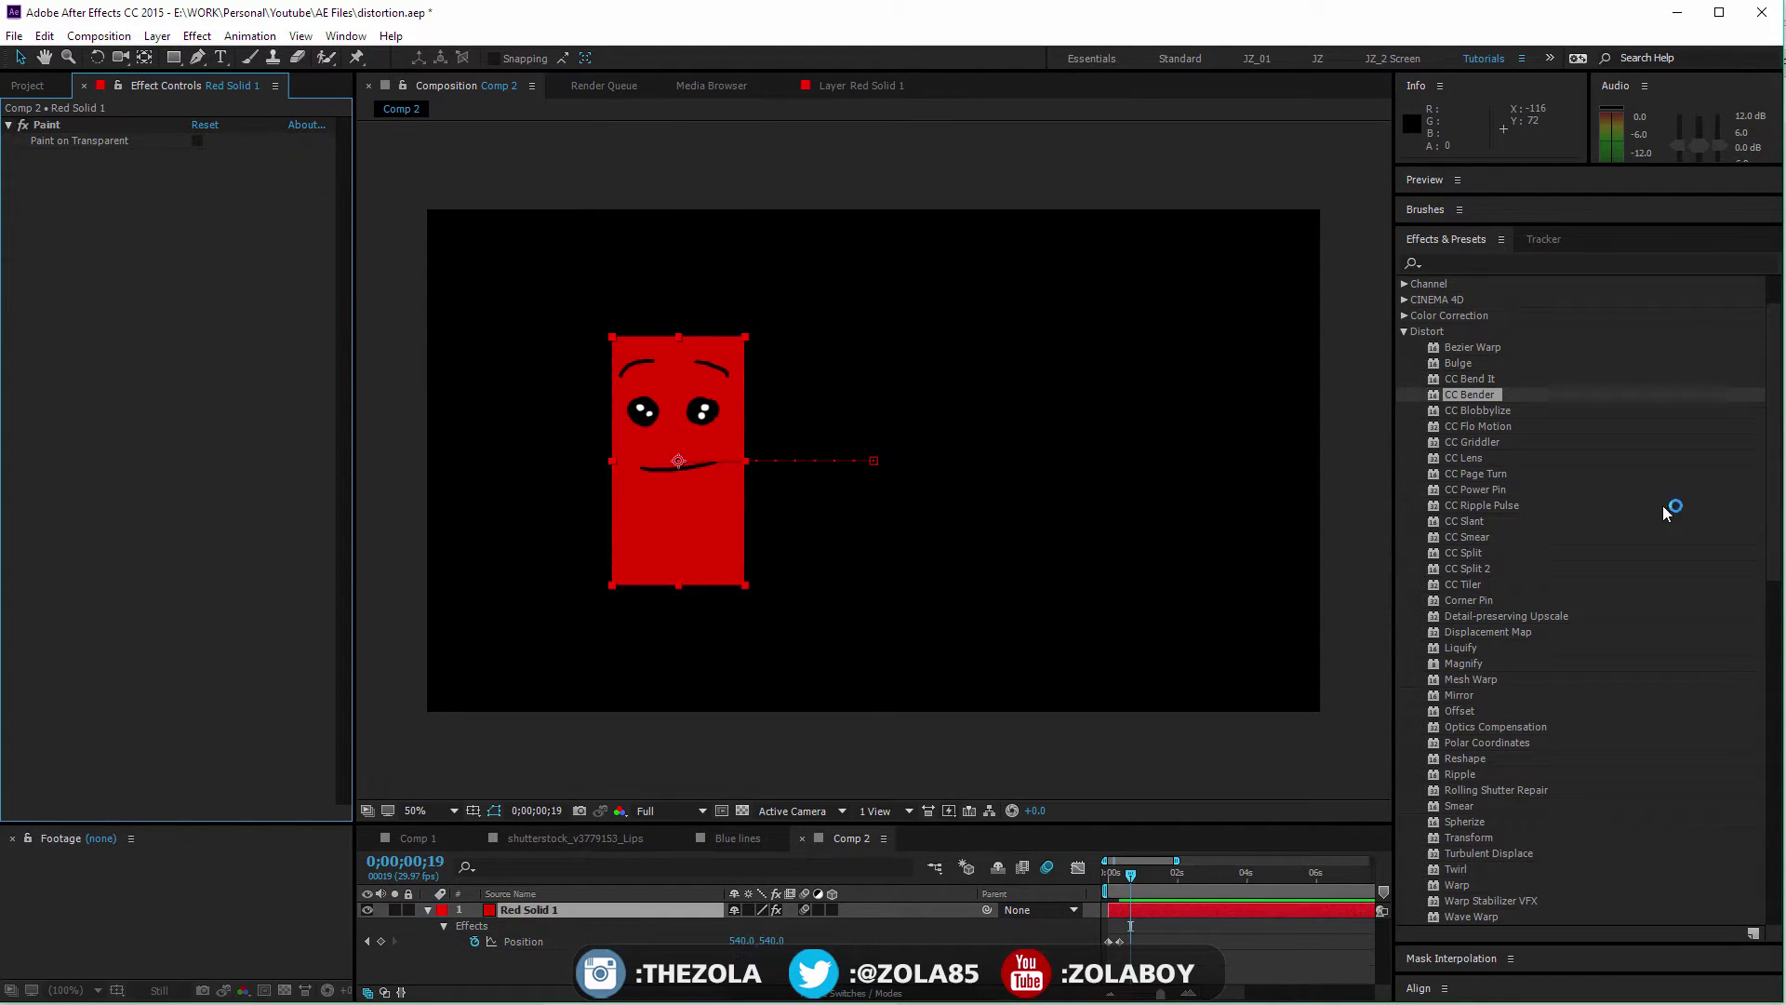
click(1489, 600)
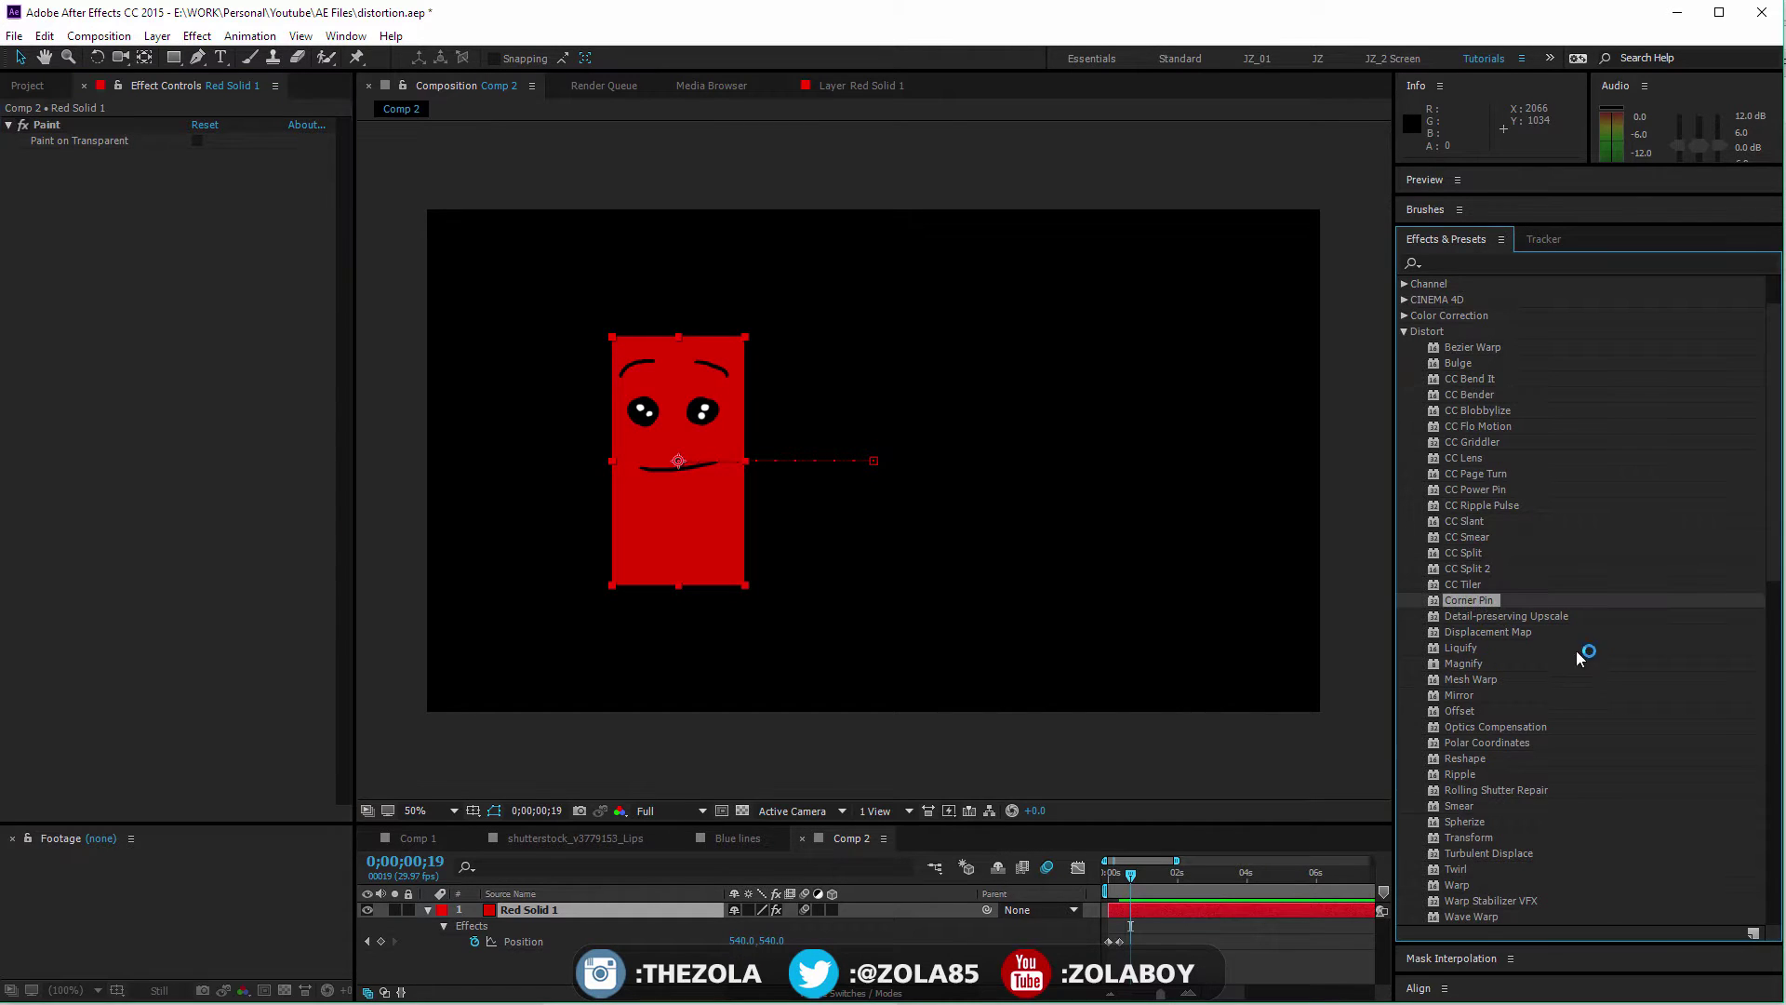
Step: Add CC Split to the lips layer, splitting it open to 79 with Point B moved up-right
click(1470, 553)
click(740, 837)
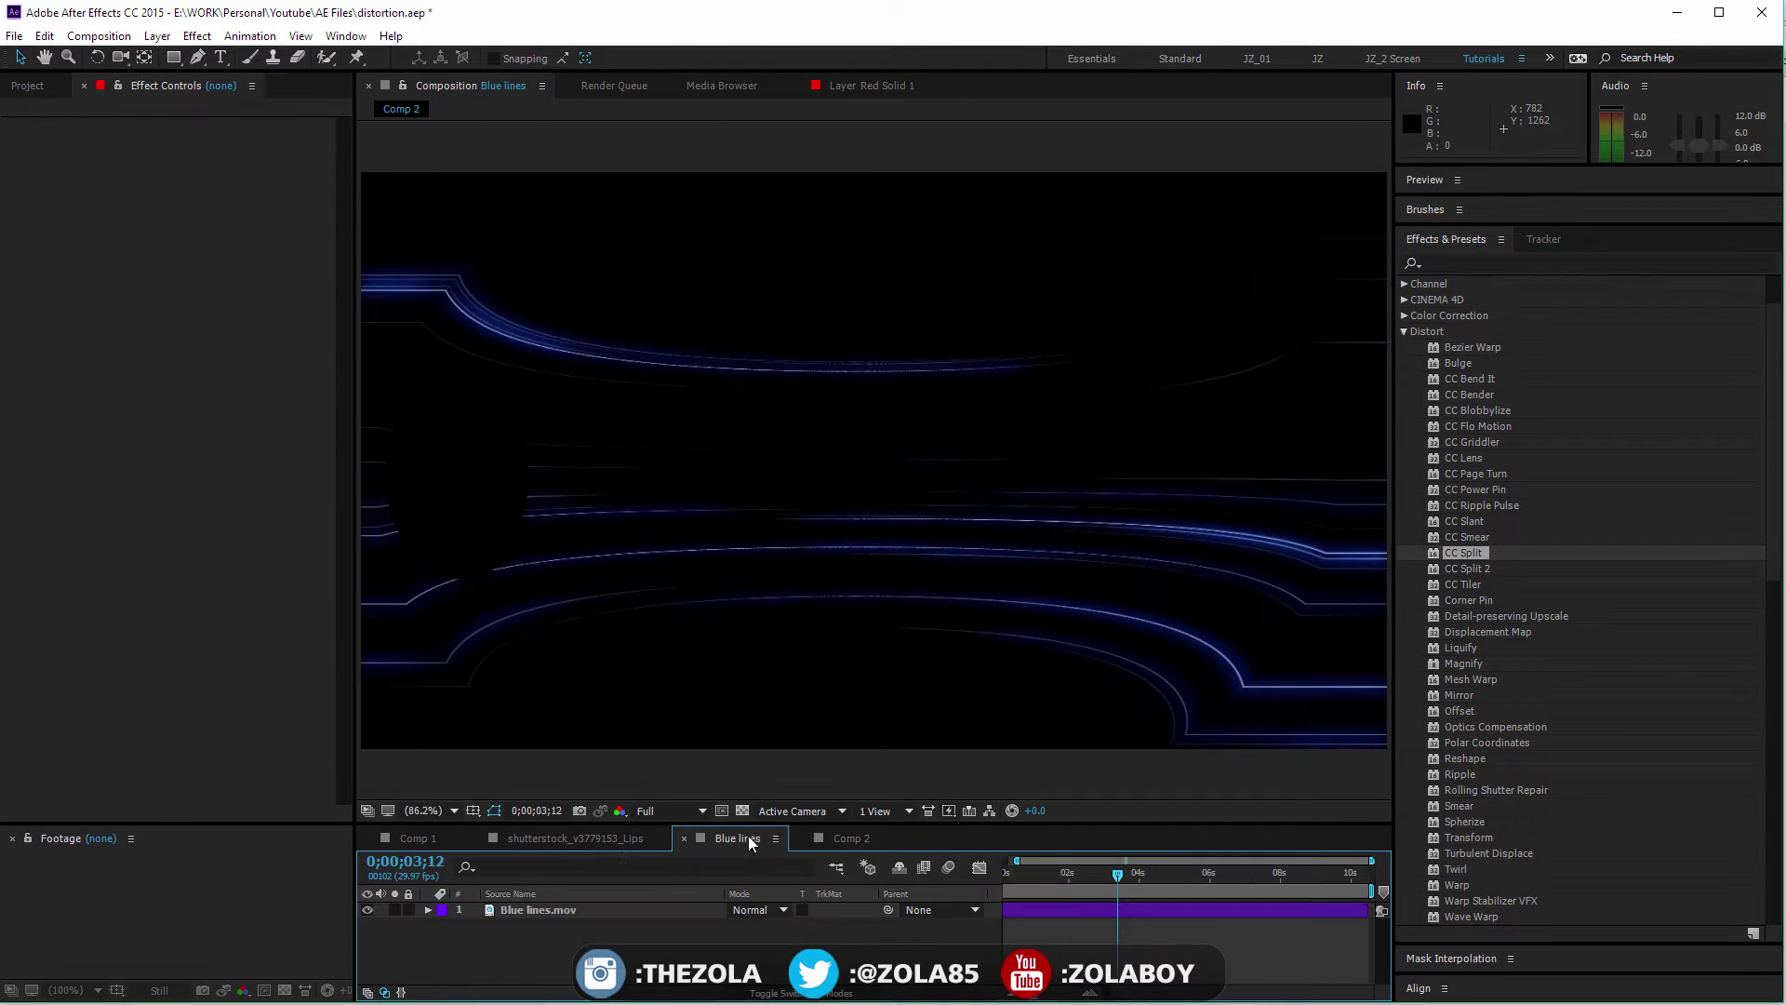
click(564, 839)
drag(1468, 554, 628, 909)
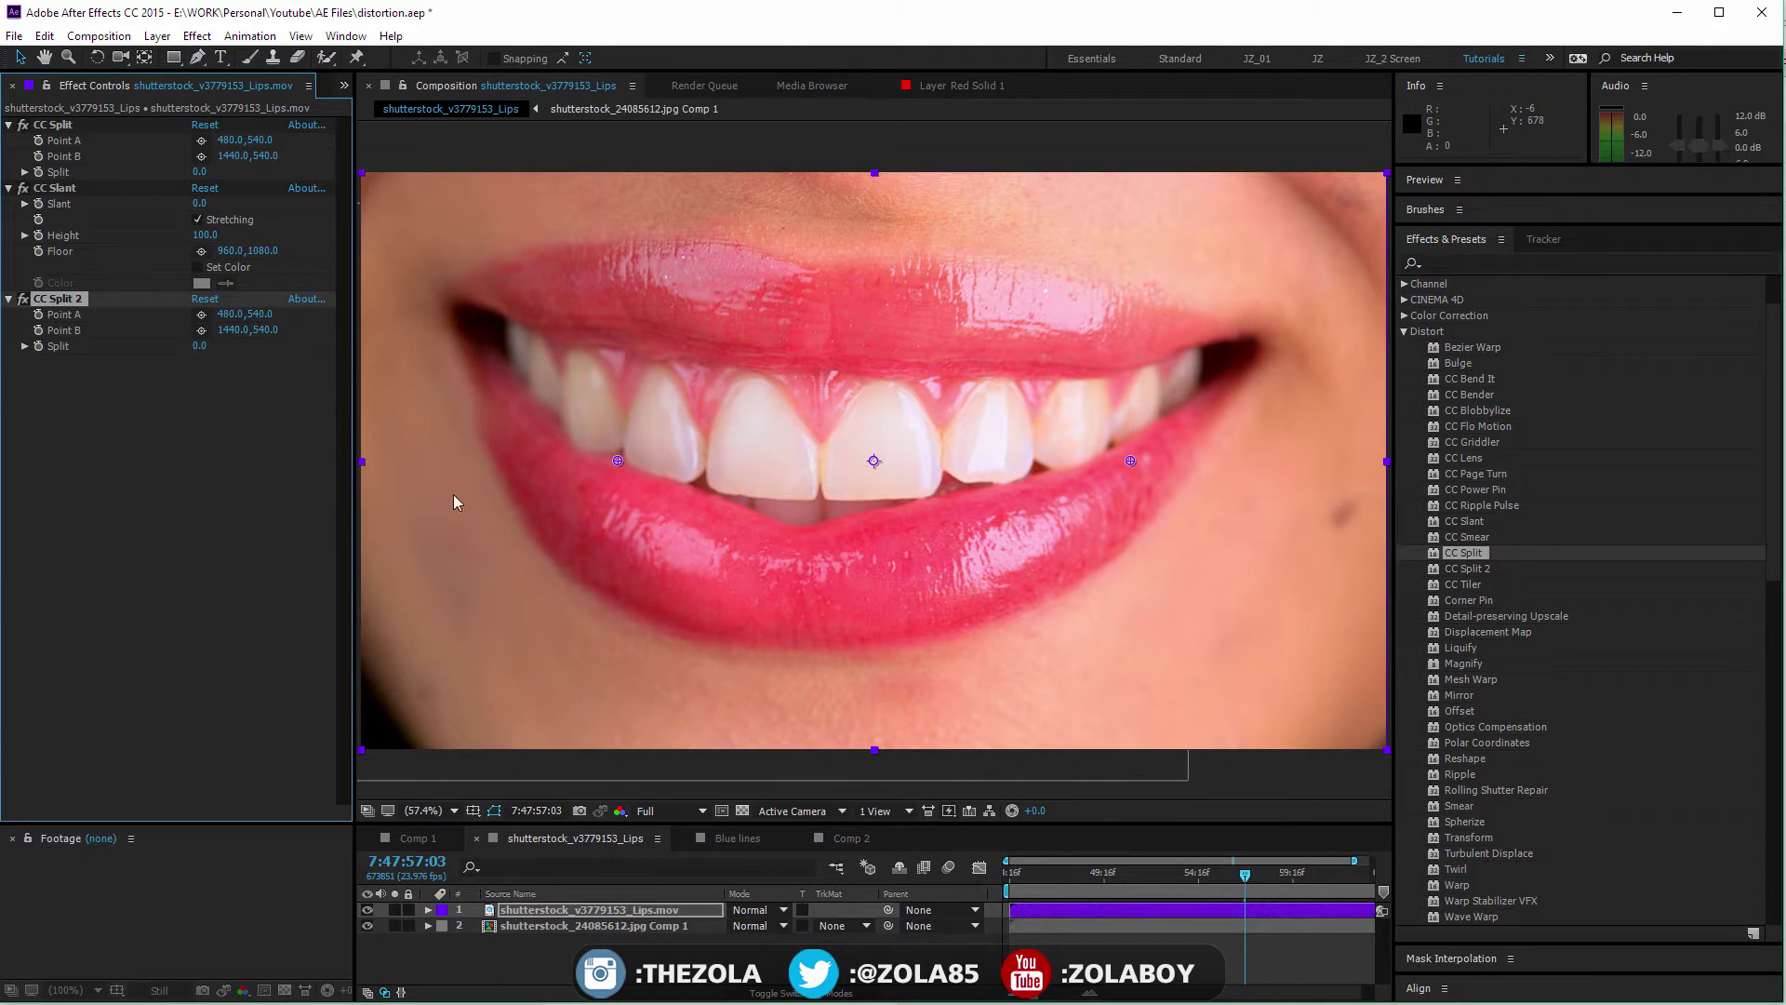
drag(206, 348, 487, 324)
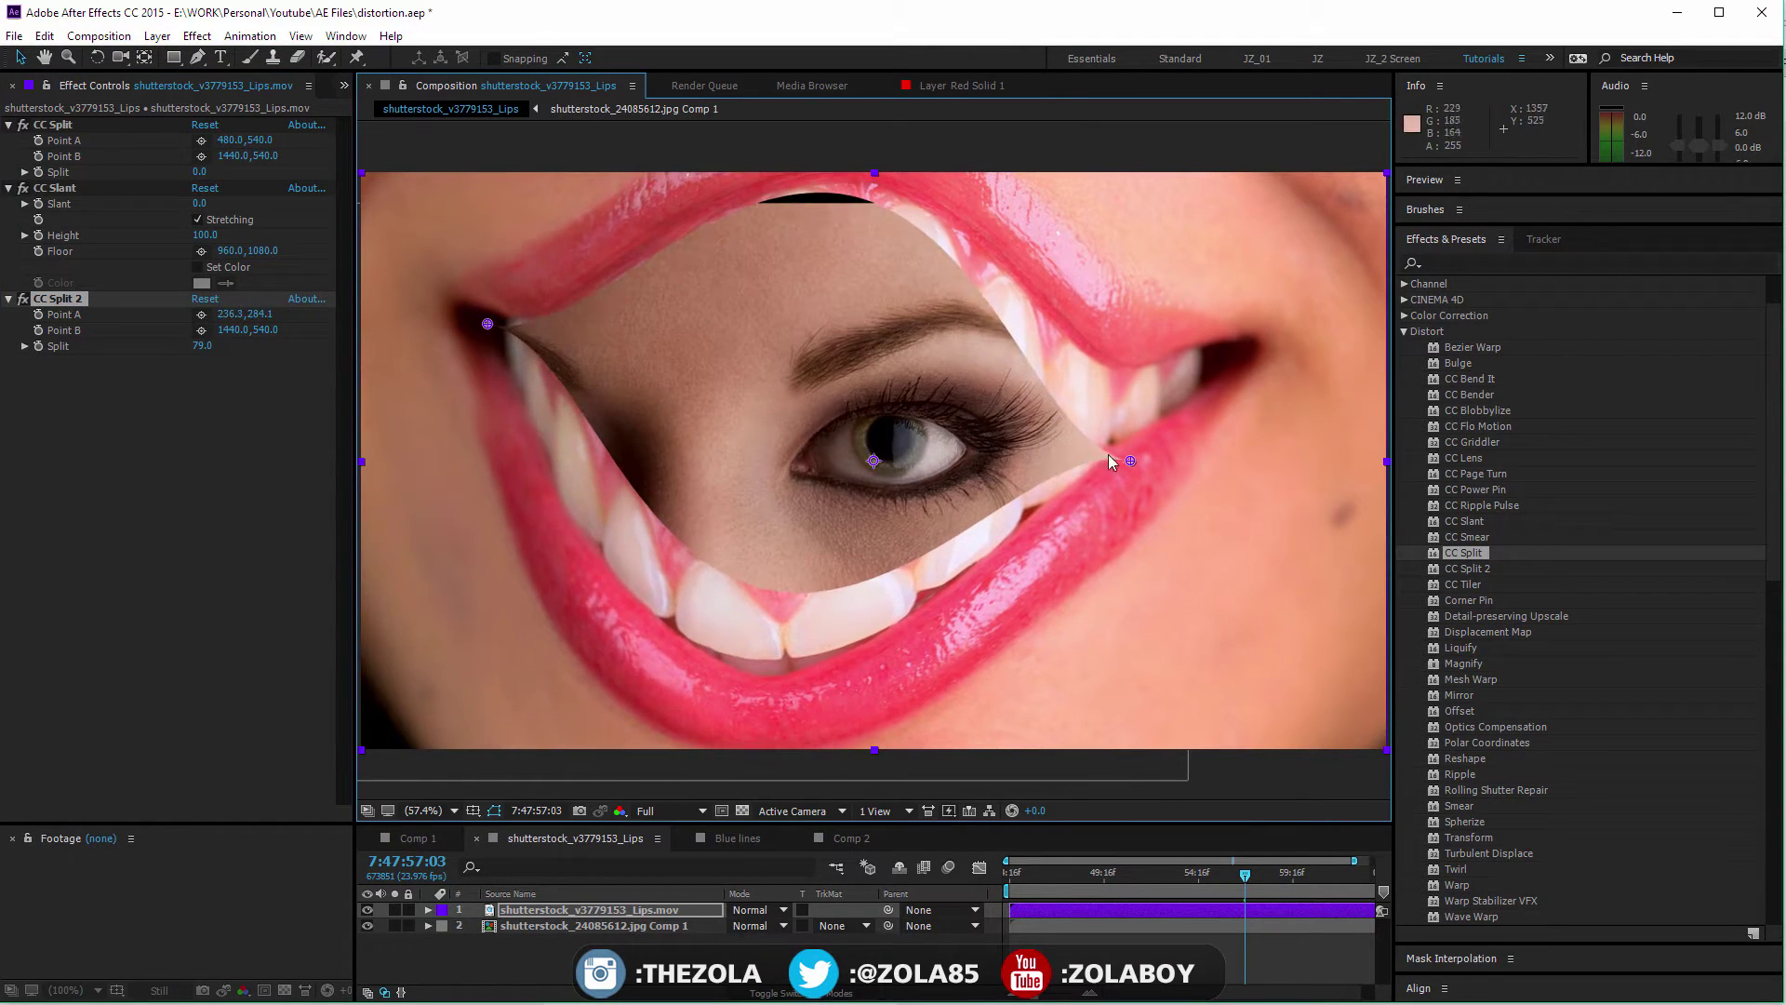
drag(1129, 461, 1193, 406)
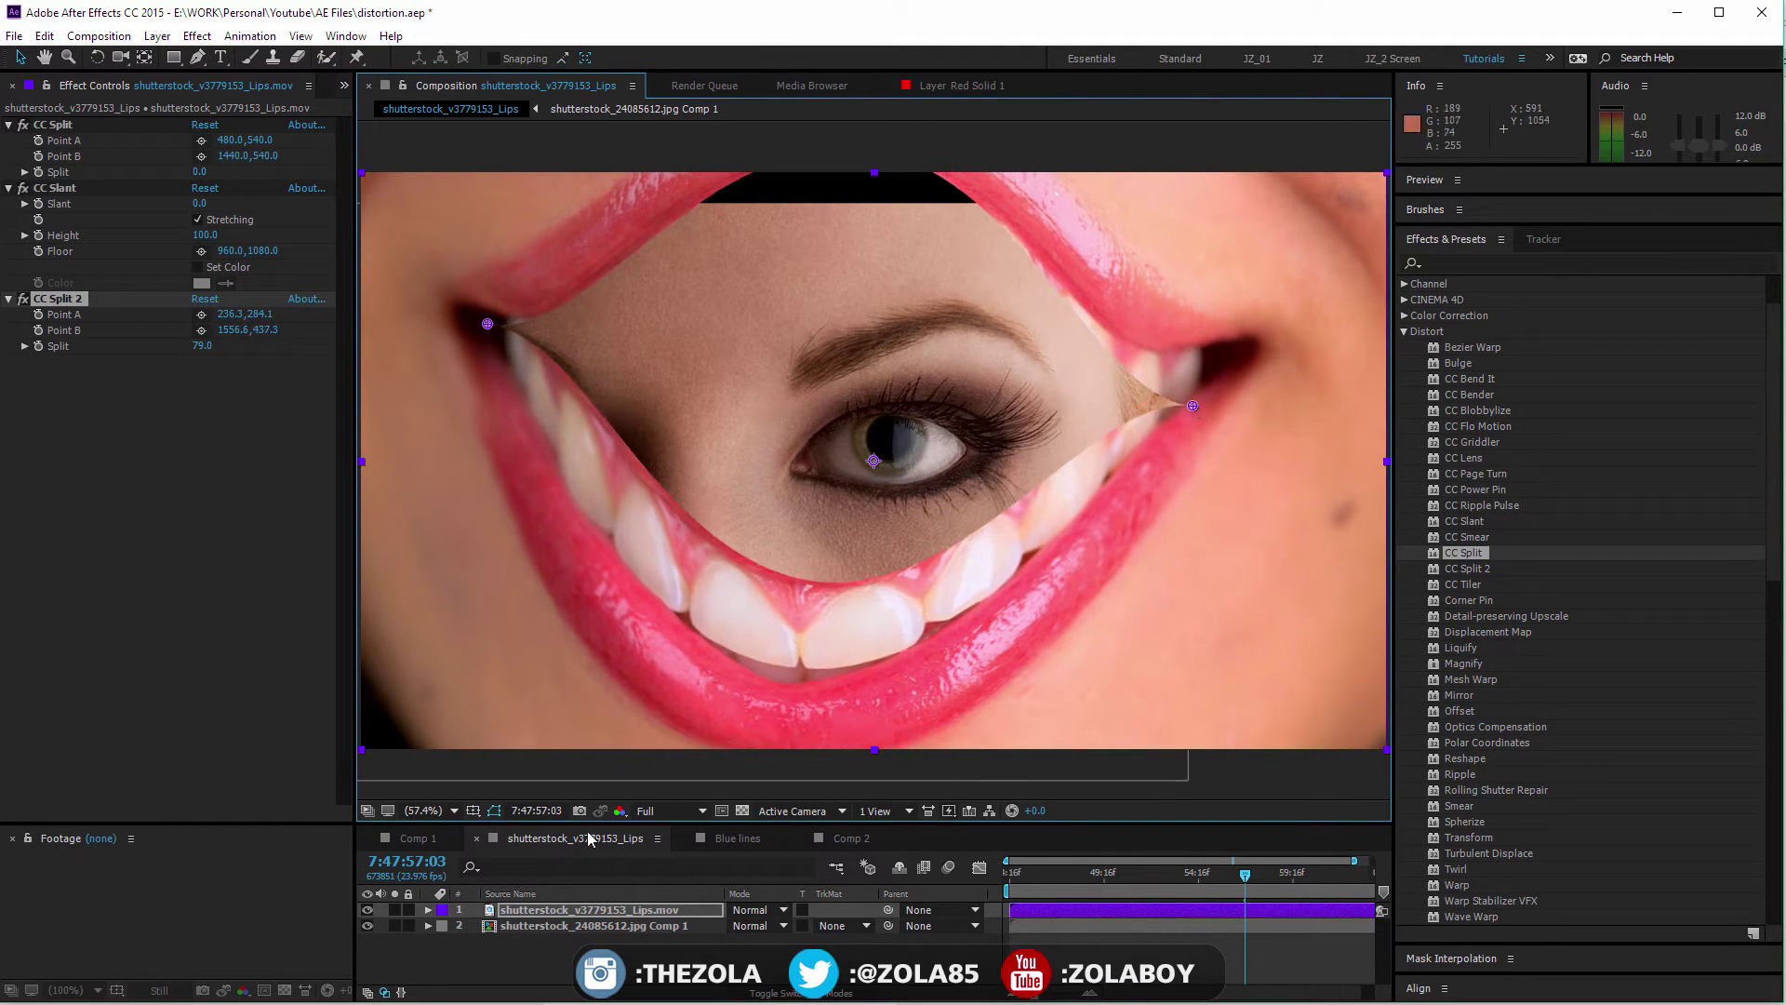
Step: Apply CC Split to the eye image layer and nudge its first point right
click(582, 924)
drag(1468, 568, 560, 924)
drag(422, 485, 427, 484)
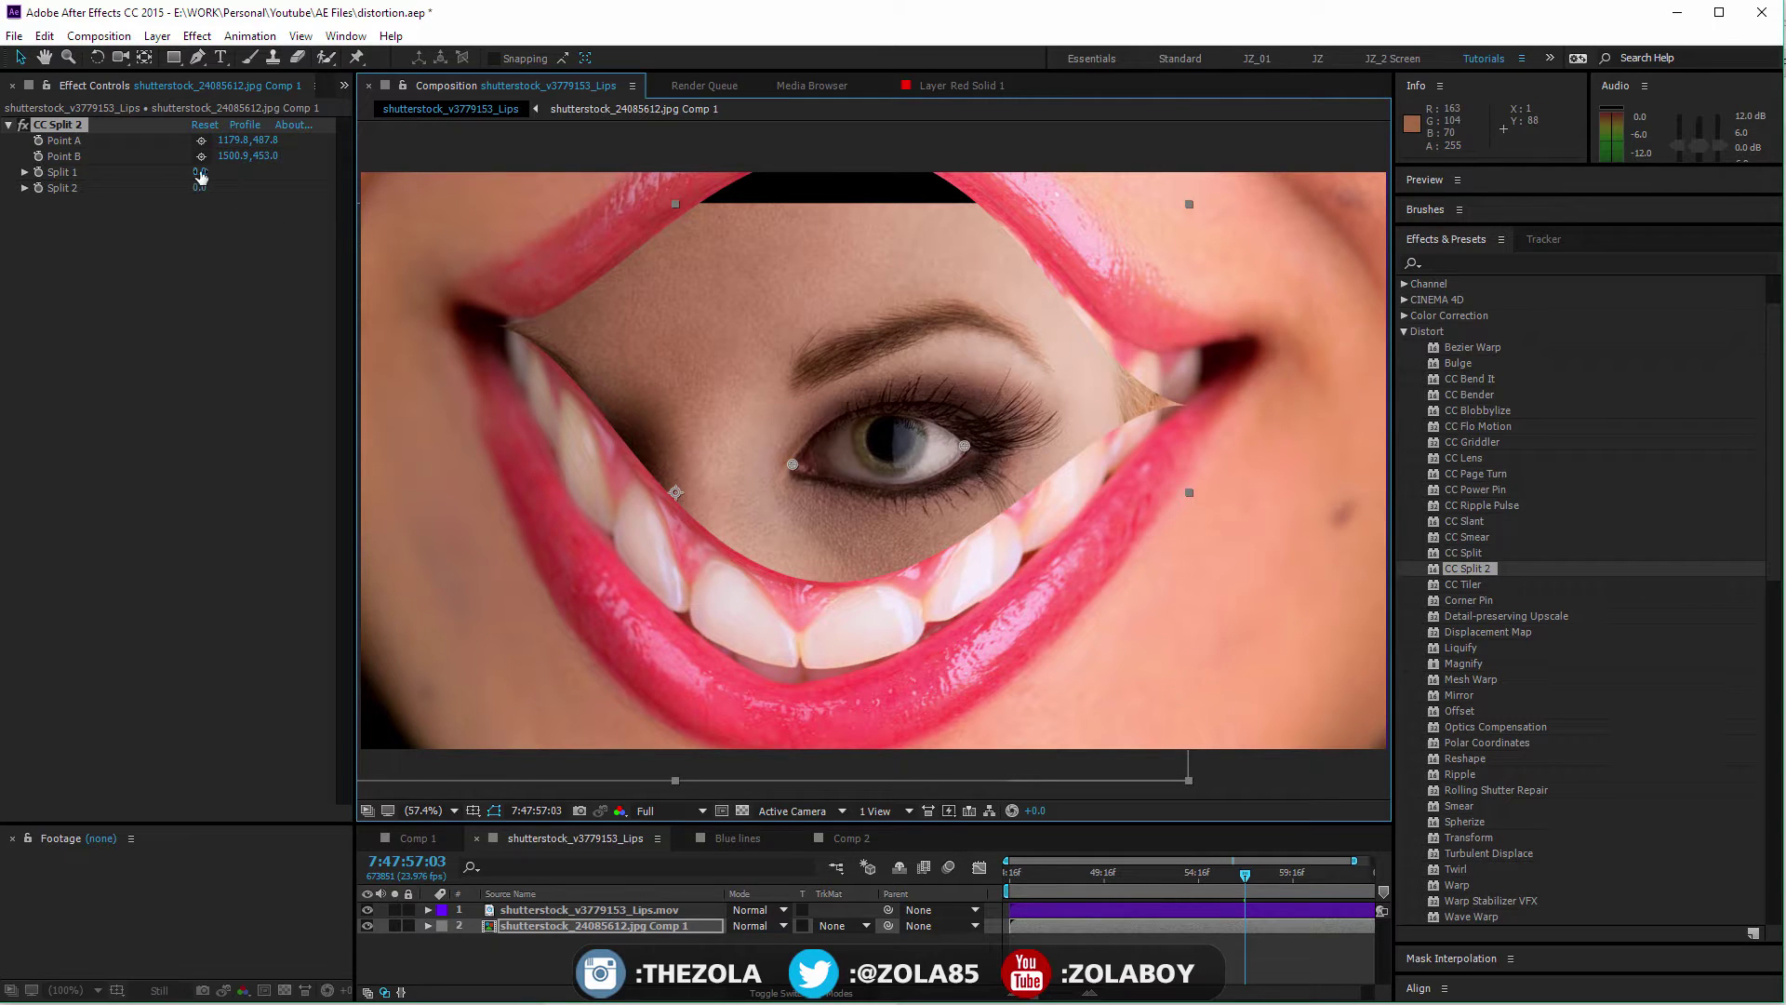
Step: Split the eye open, duplicate the eye layer, and remove CC Split 2 from the copy
drag(200, 176, 294, 206)
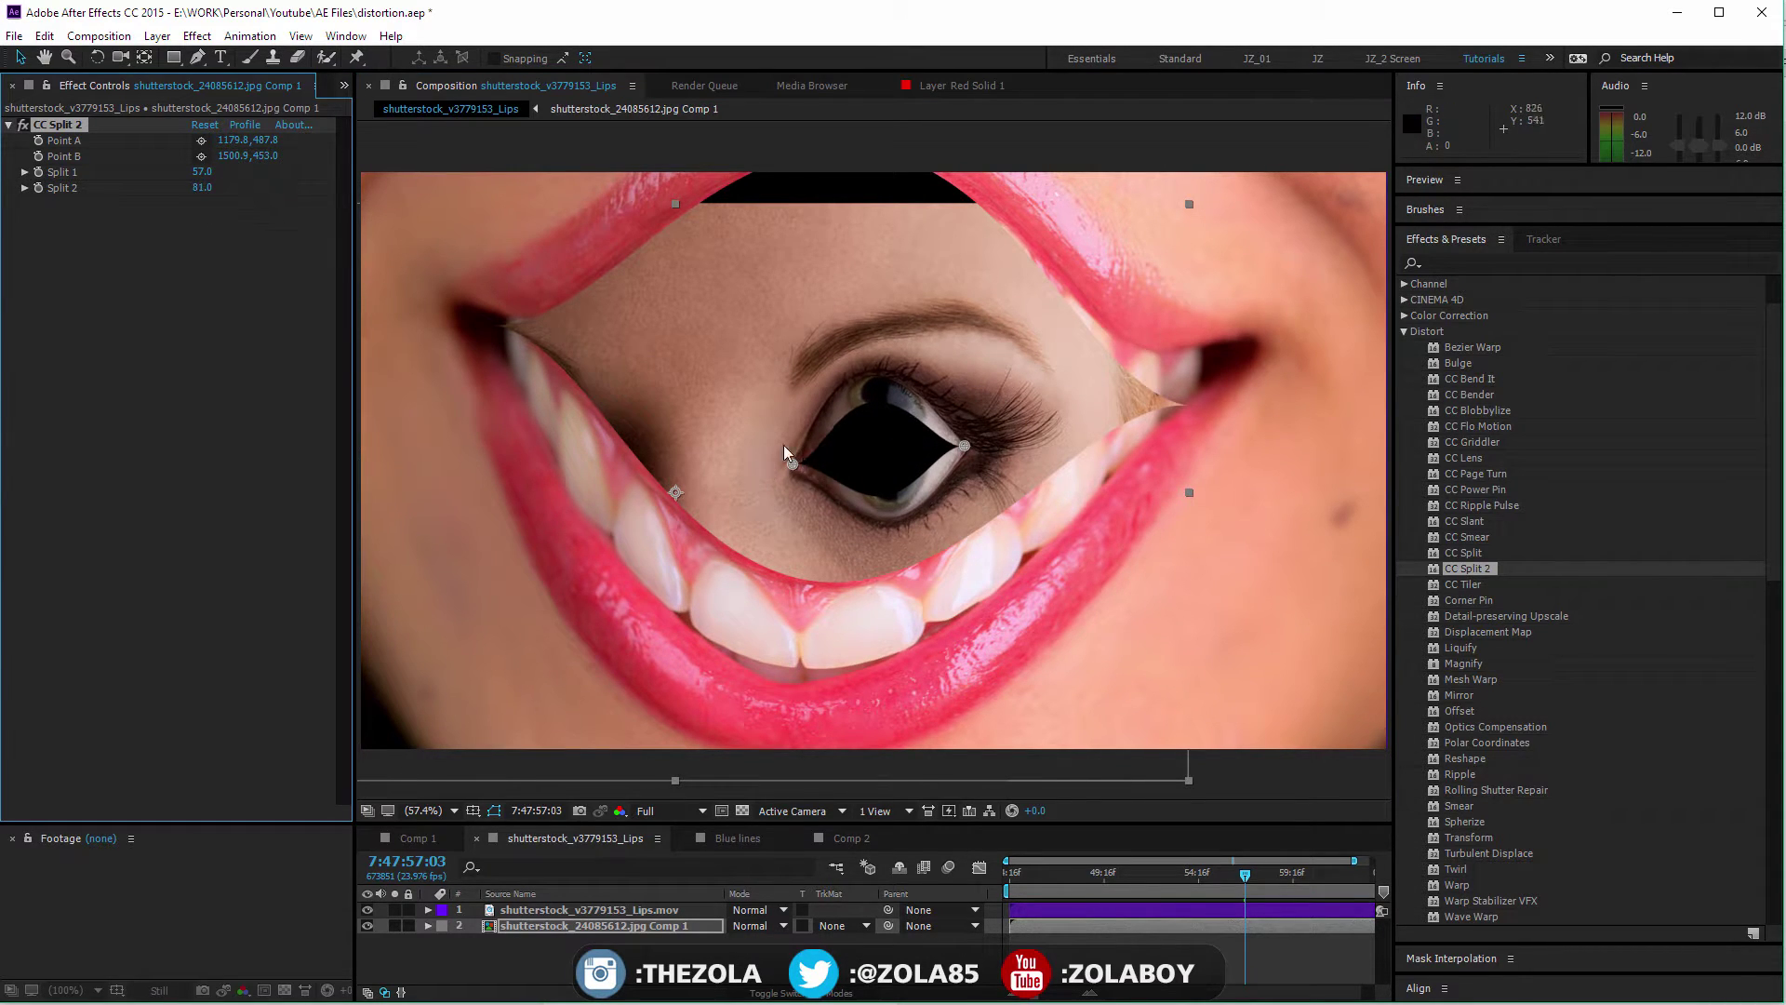
click(582, 929)
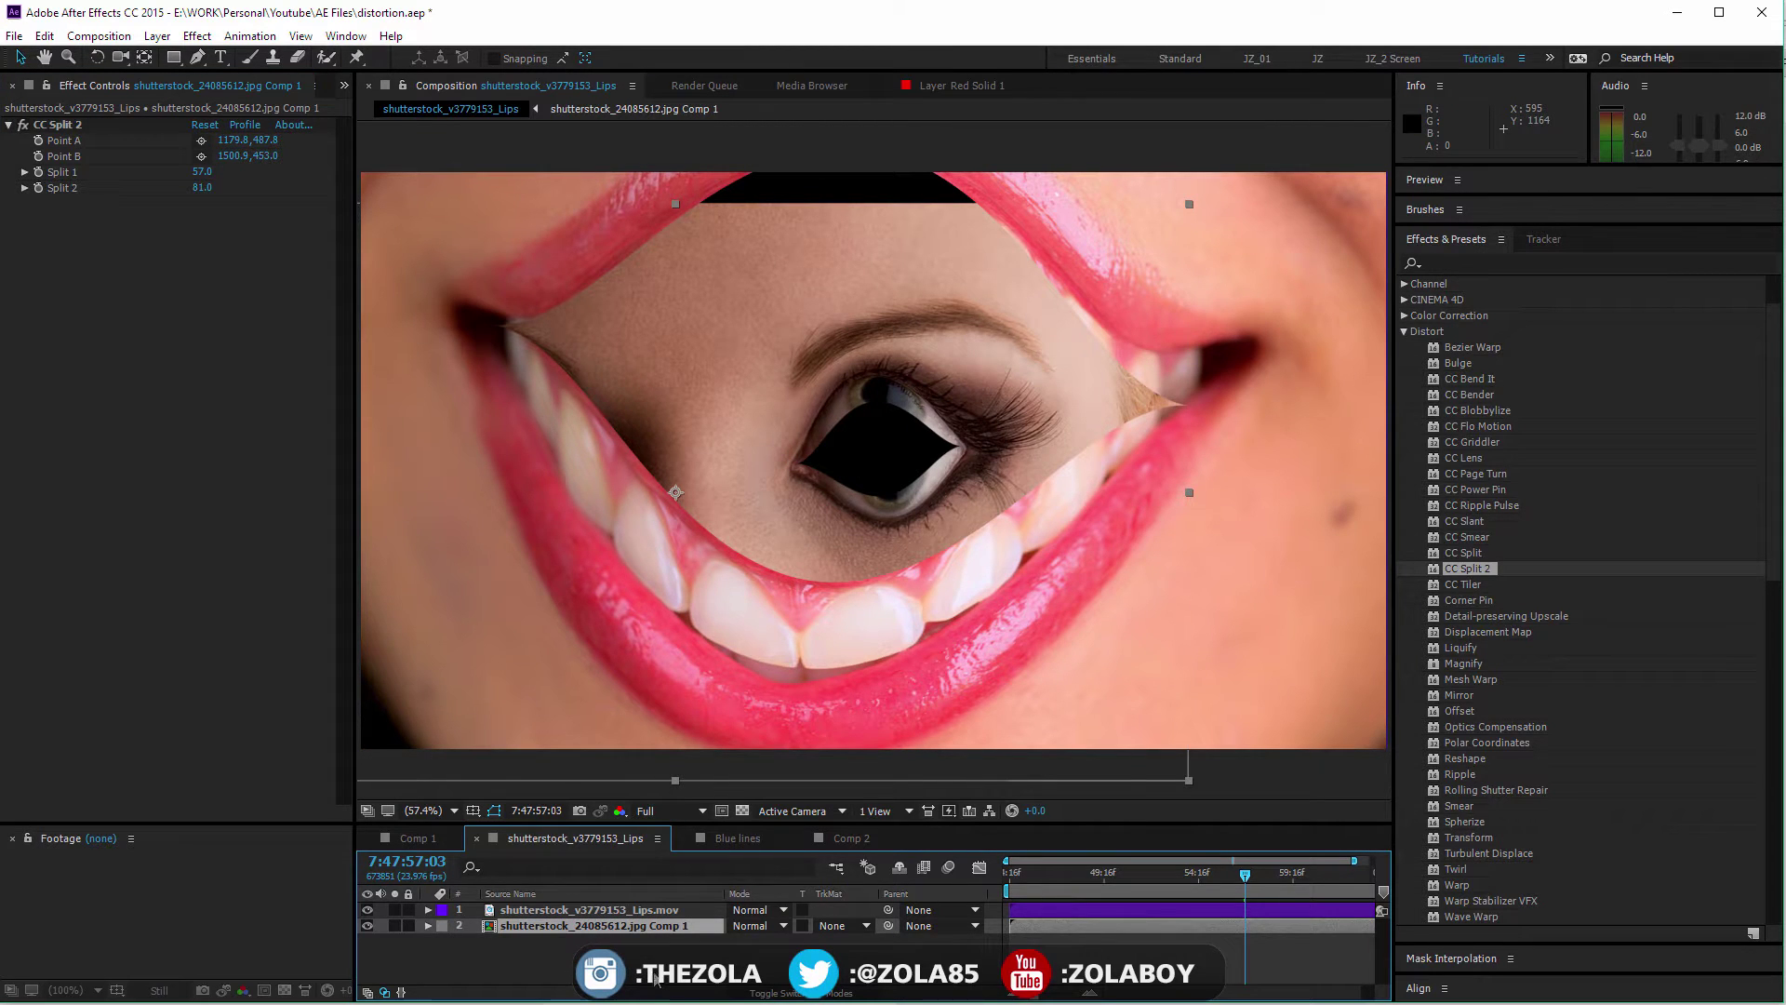
key(ctrl+d)
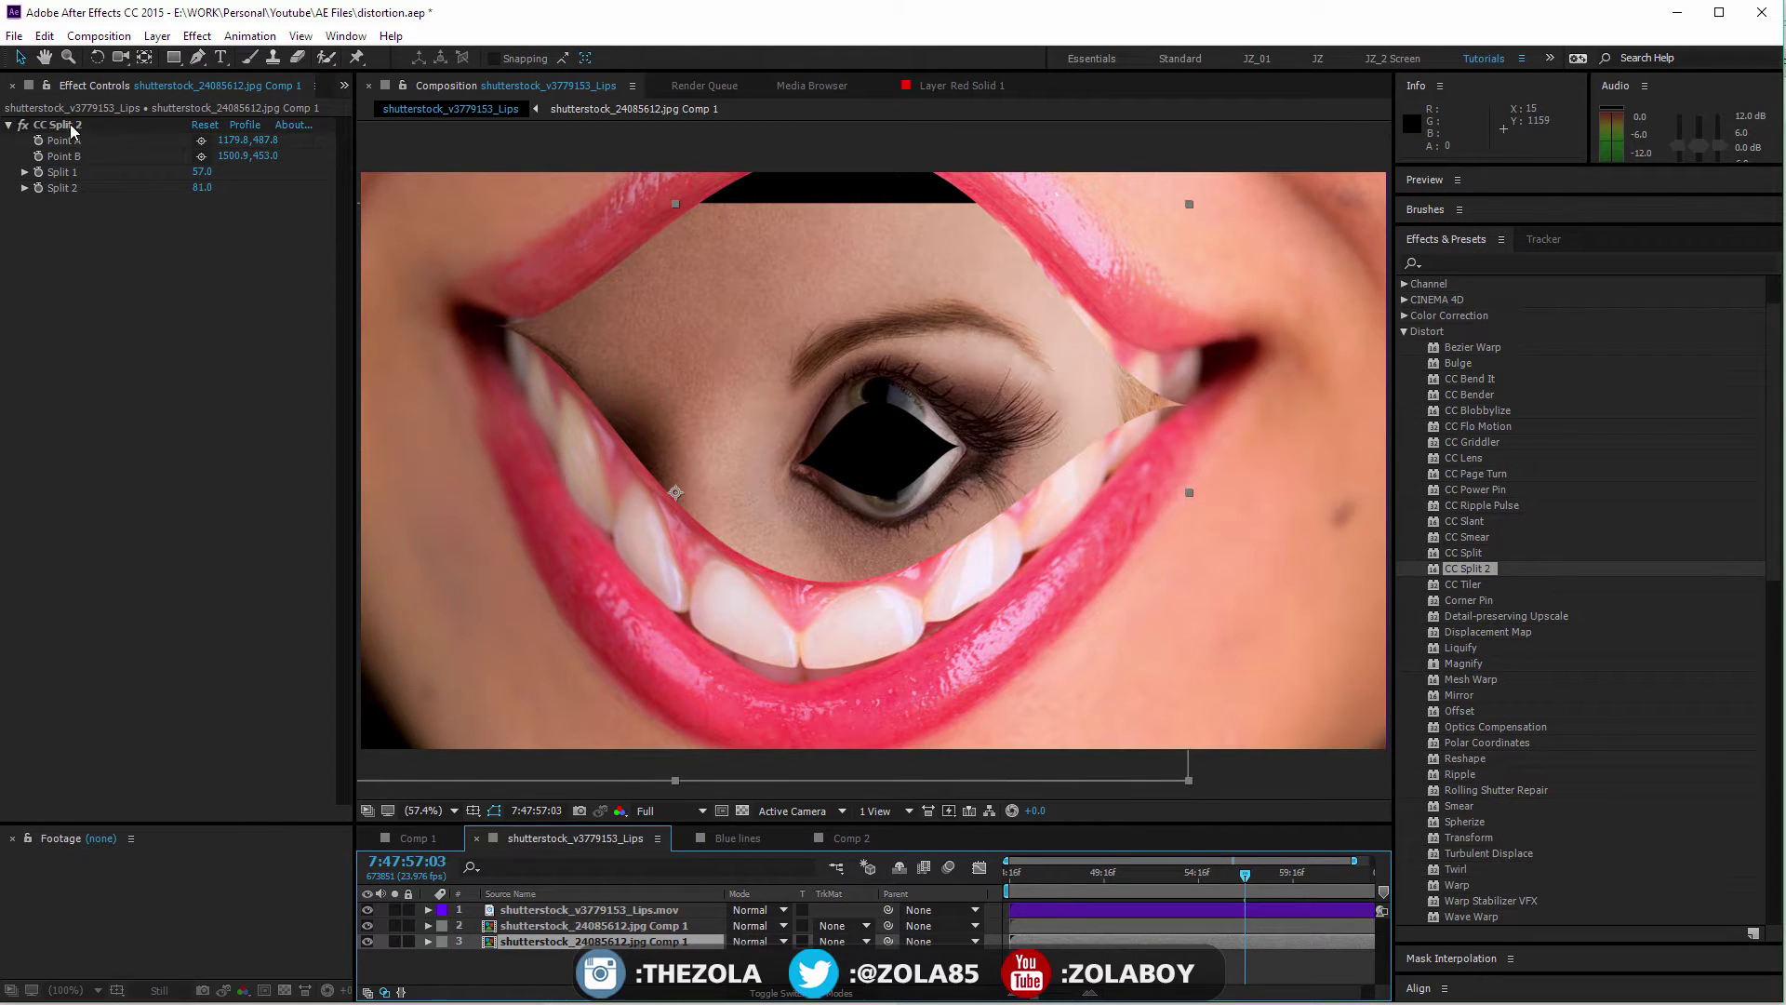
click(70, 126)
key(Delete)
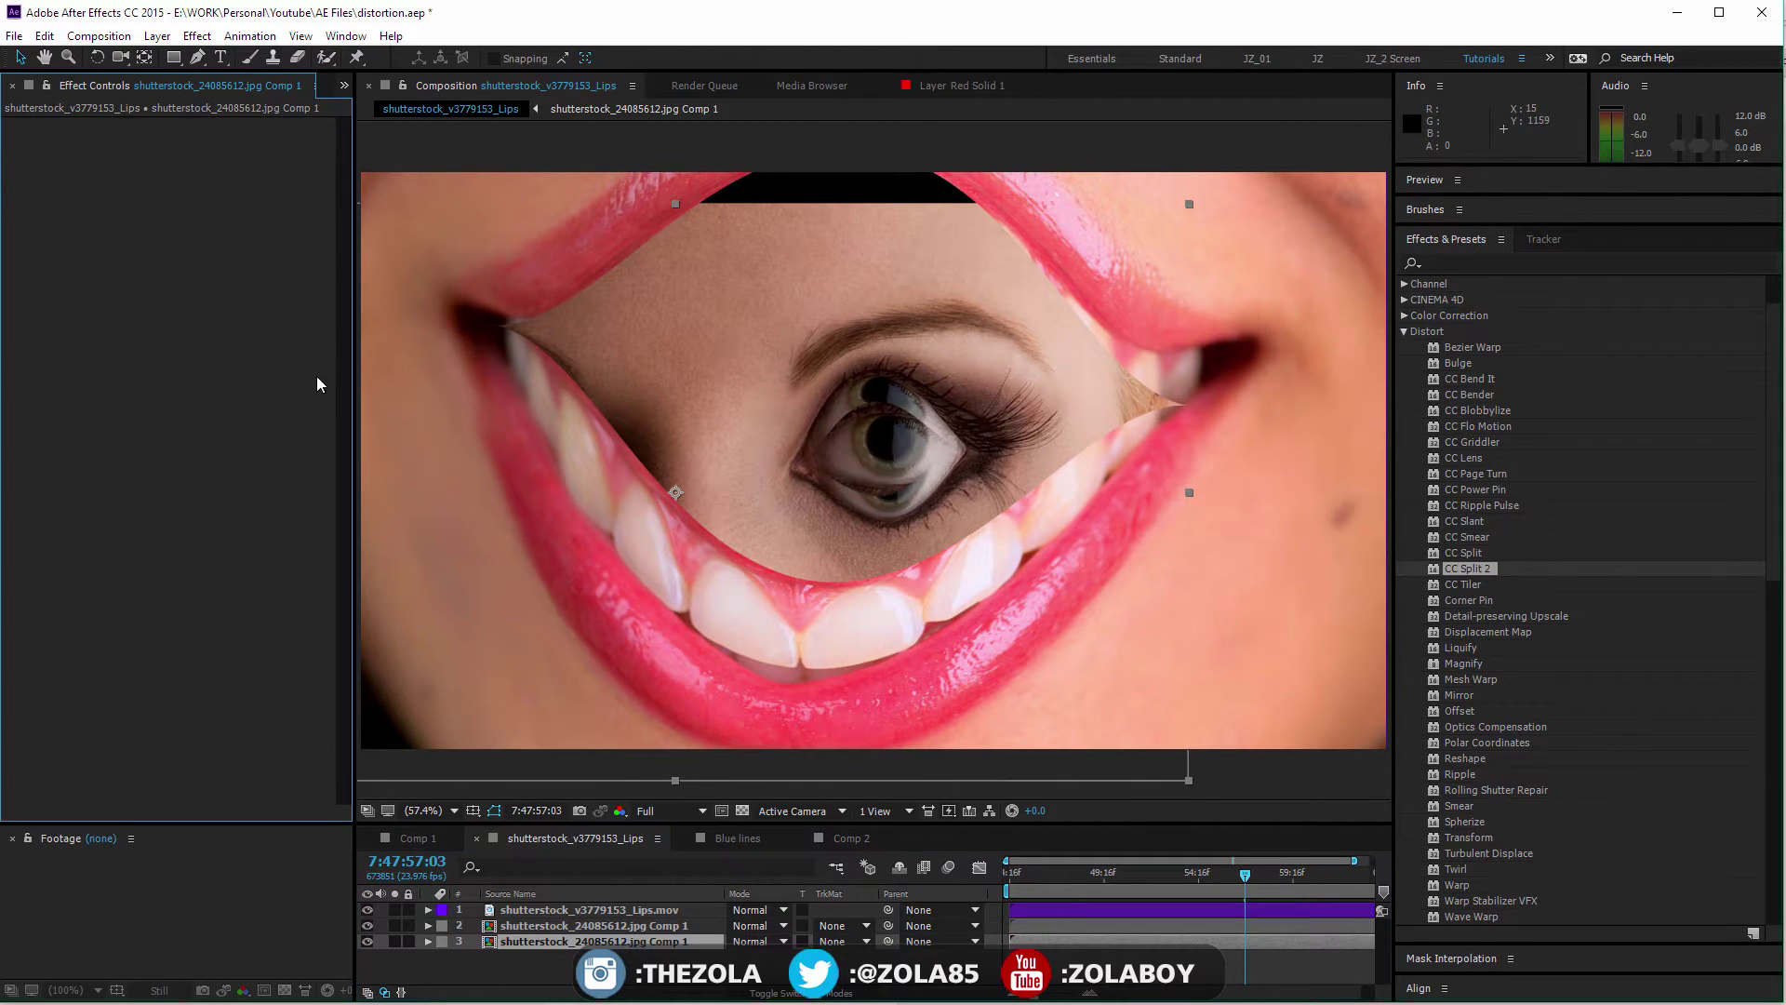
click(579, 927)
Step: Adjust the eye's split points and amounts (24, then 21), then widen the splits
drag(200, 175, 170, 195)
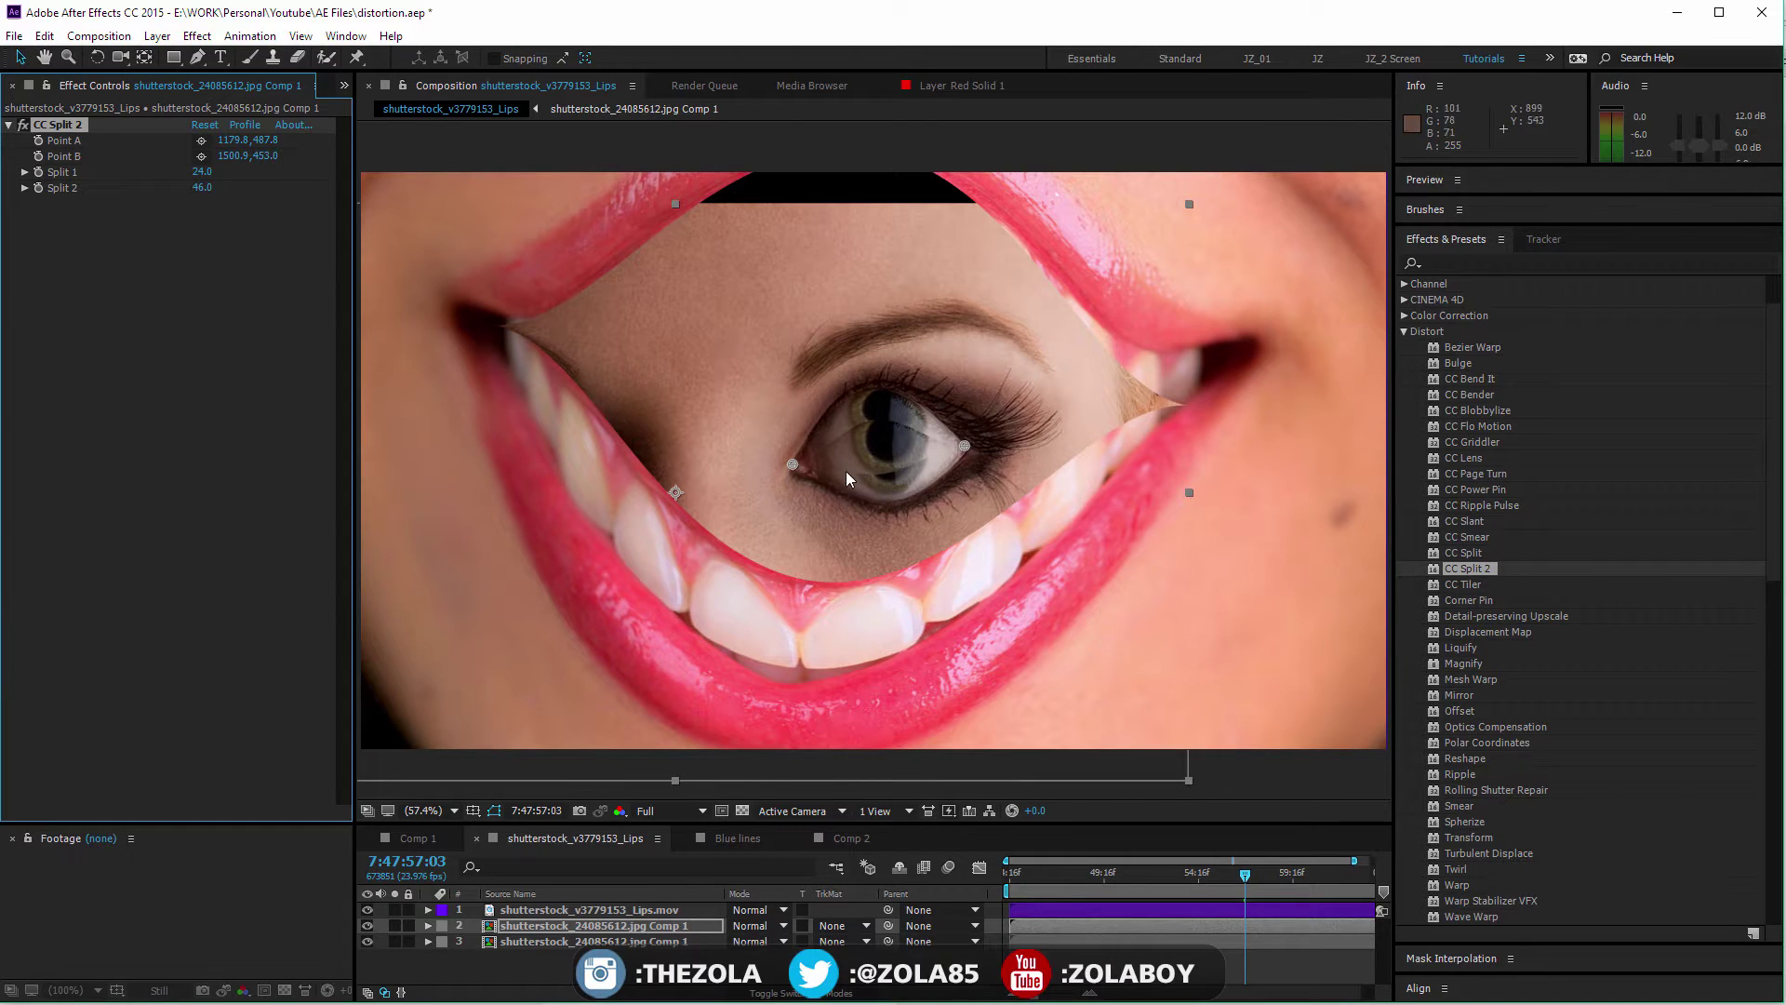
mouse_move(792, 464)
mouse_down()
mouse_move(612, 461)
mouse_move(792, 470)
mouse_up()
drag(976, 443, 979, 452)
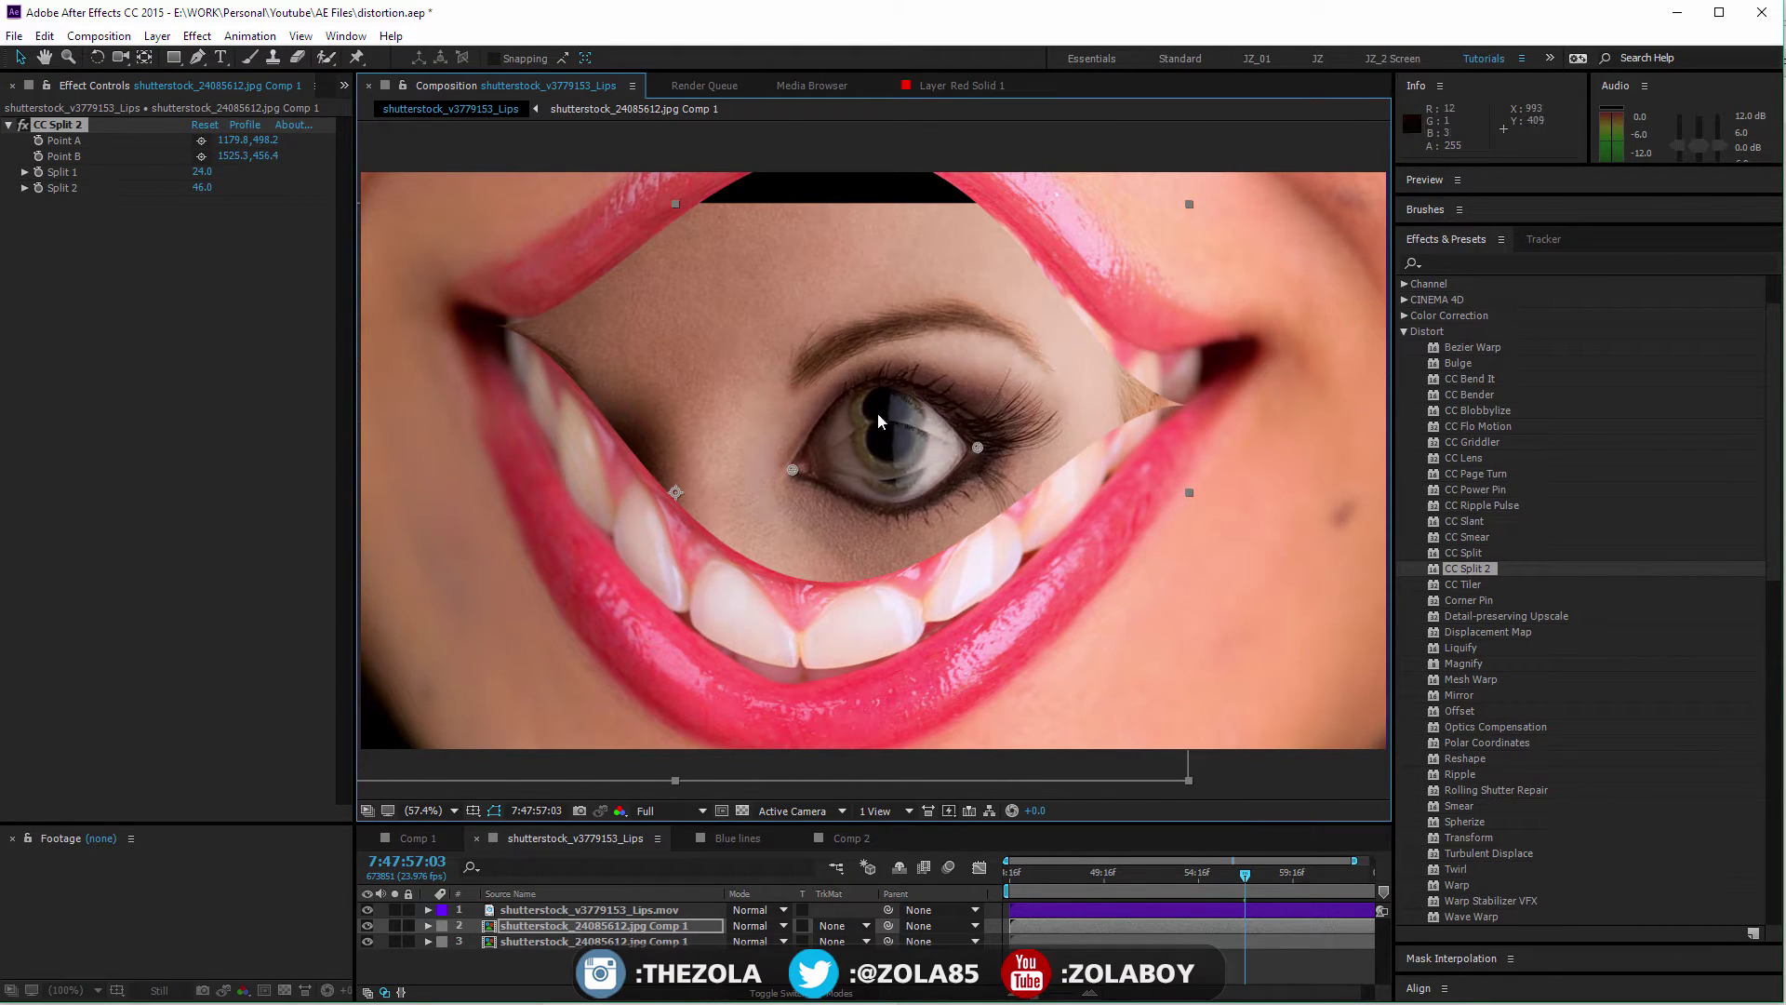
drag(792, 471, 848, 542)
drag(977, 448, 840, 221)
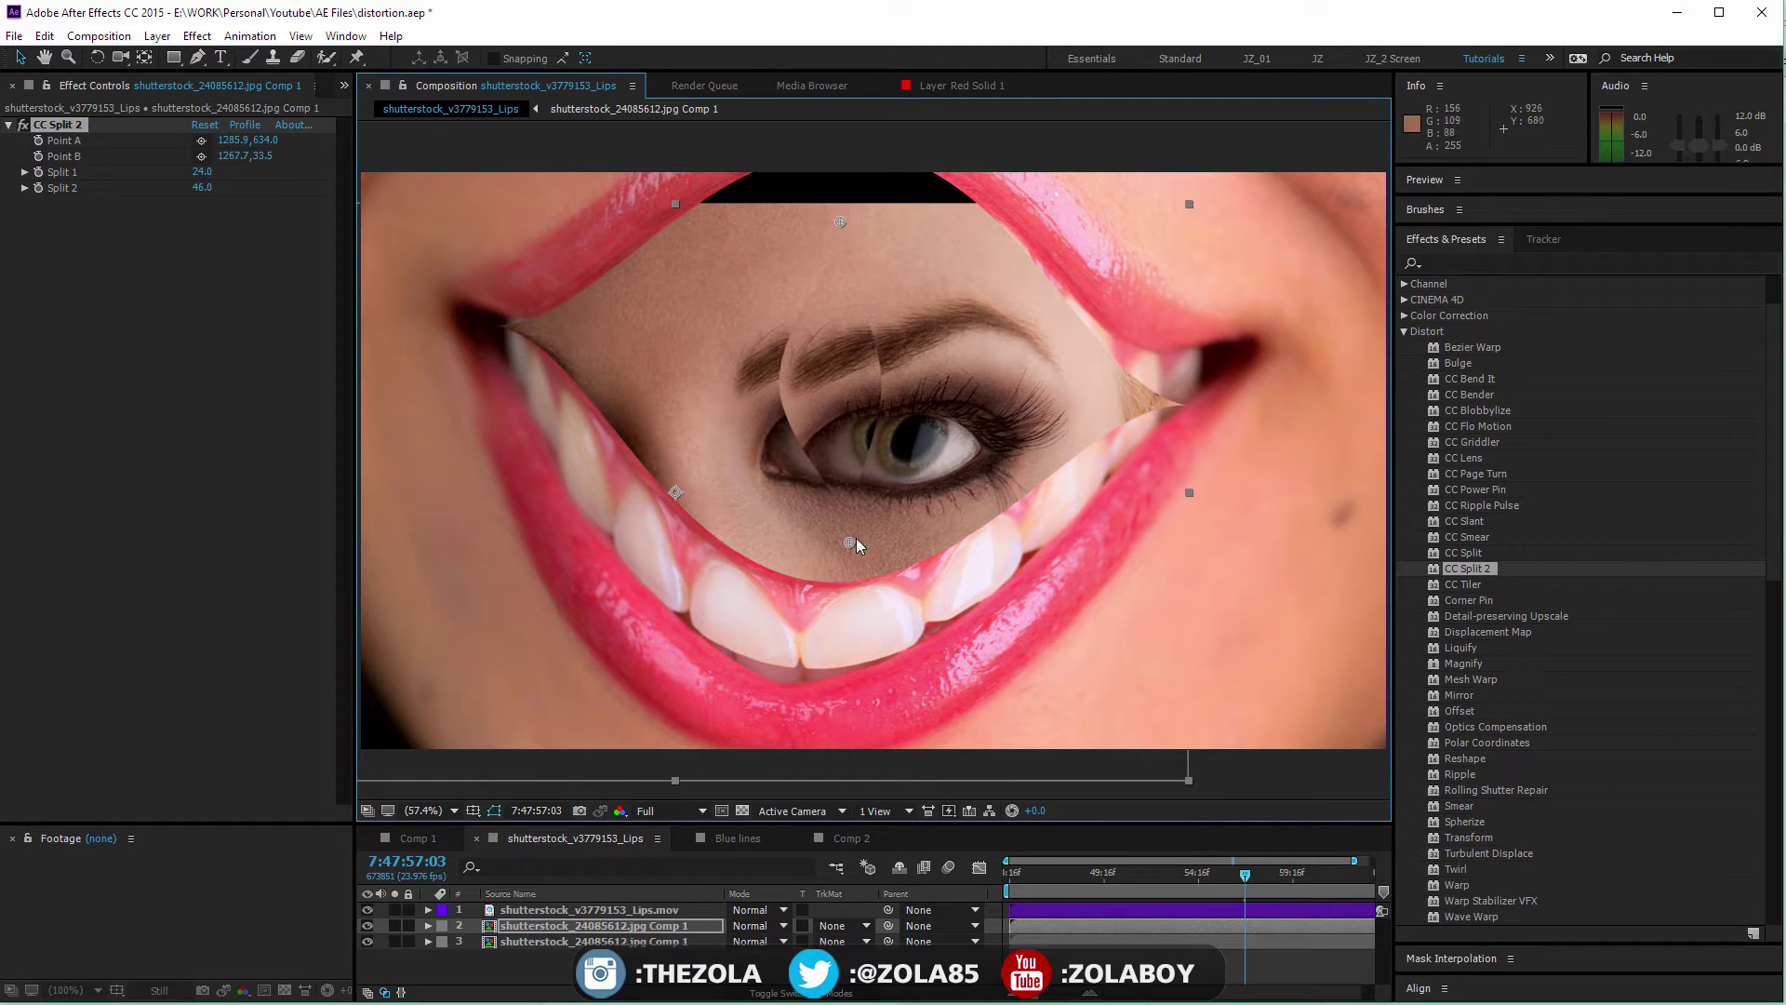
drag(848, 542, 848, 554)
drag(203, 172, 239, 201)
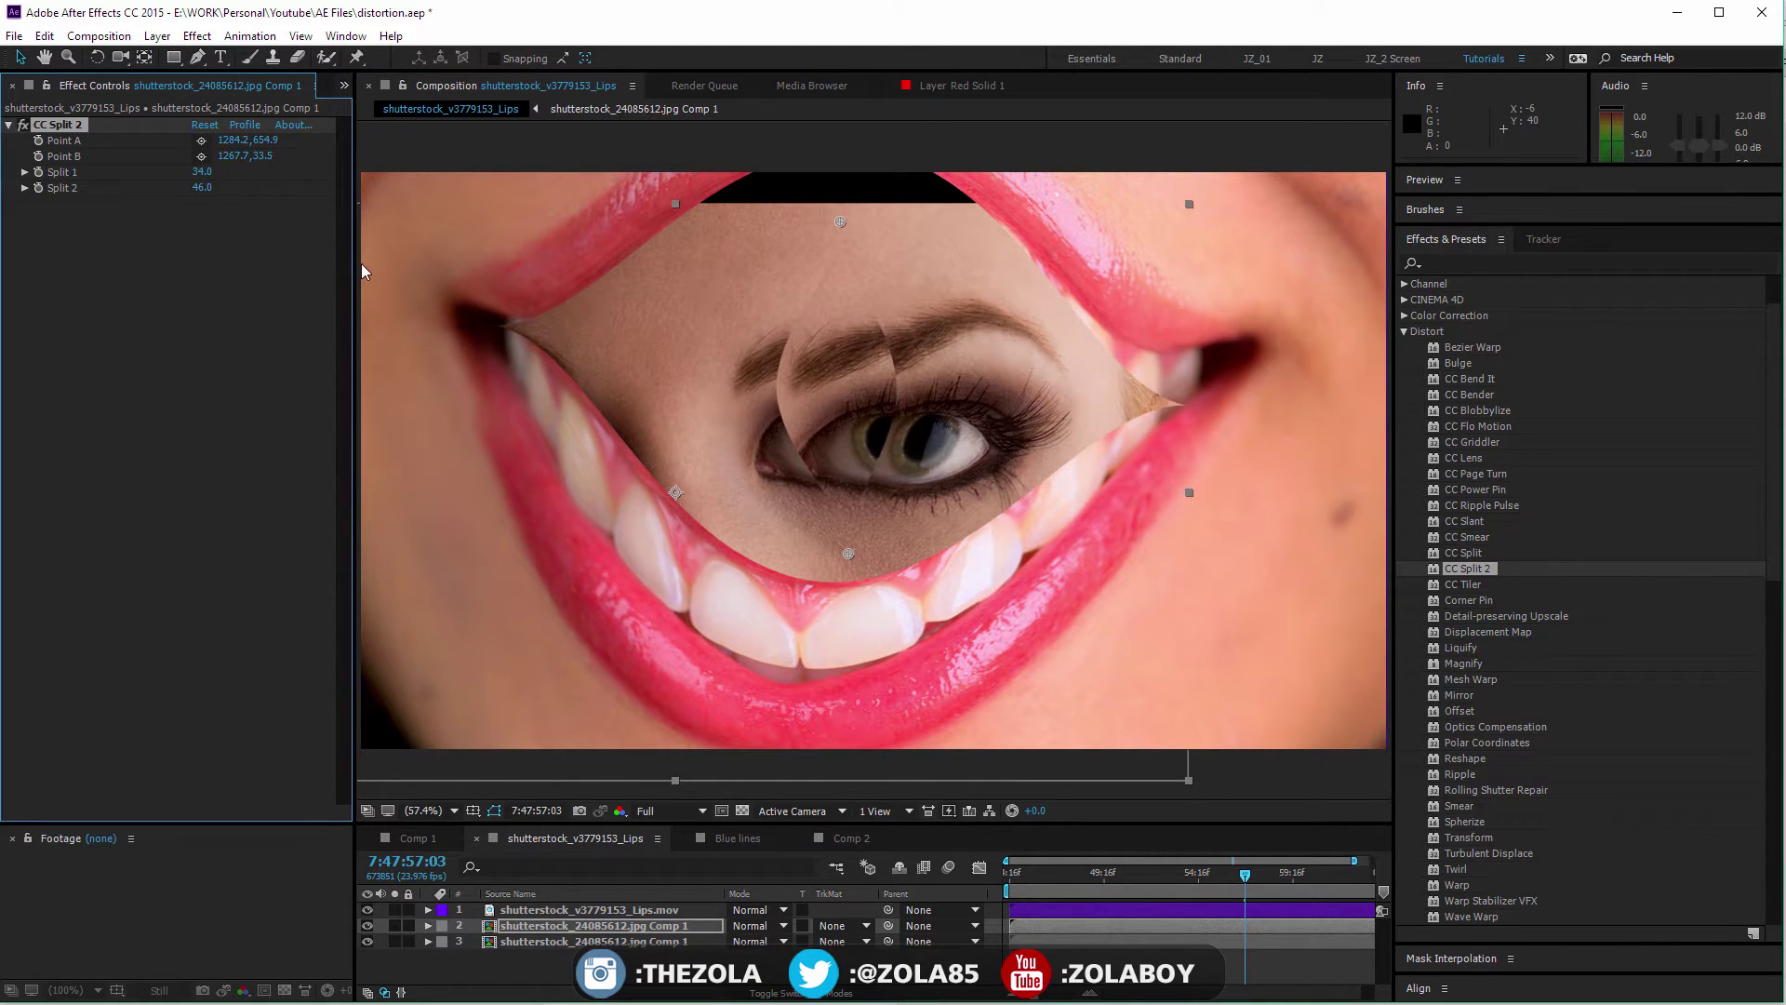
click(1466, 569)
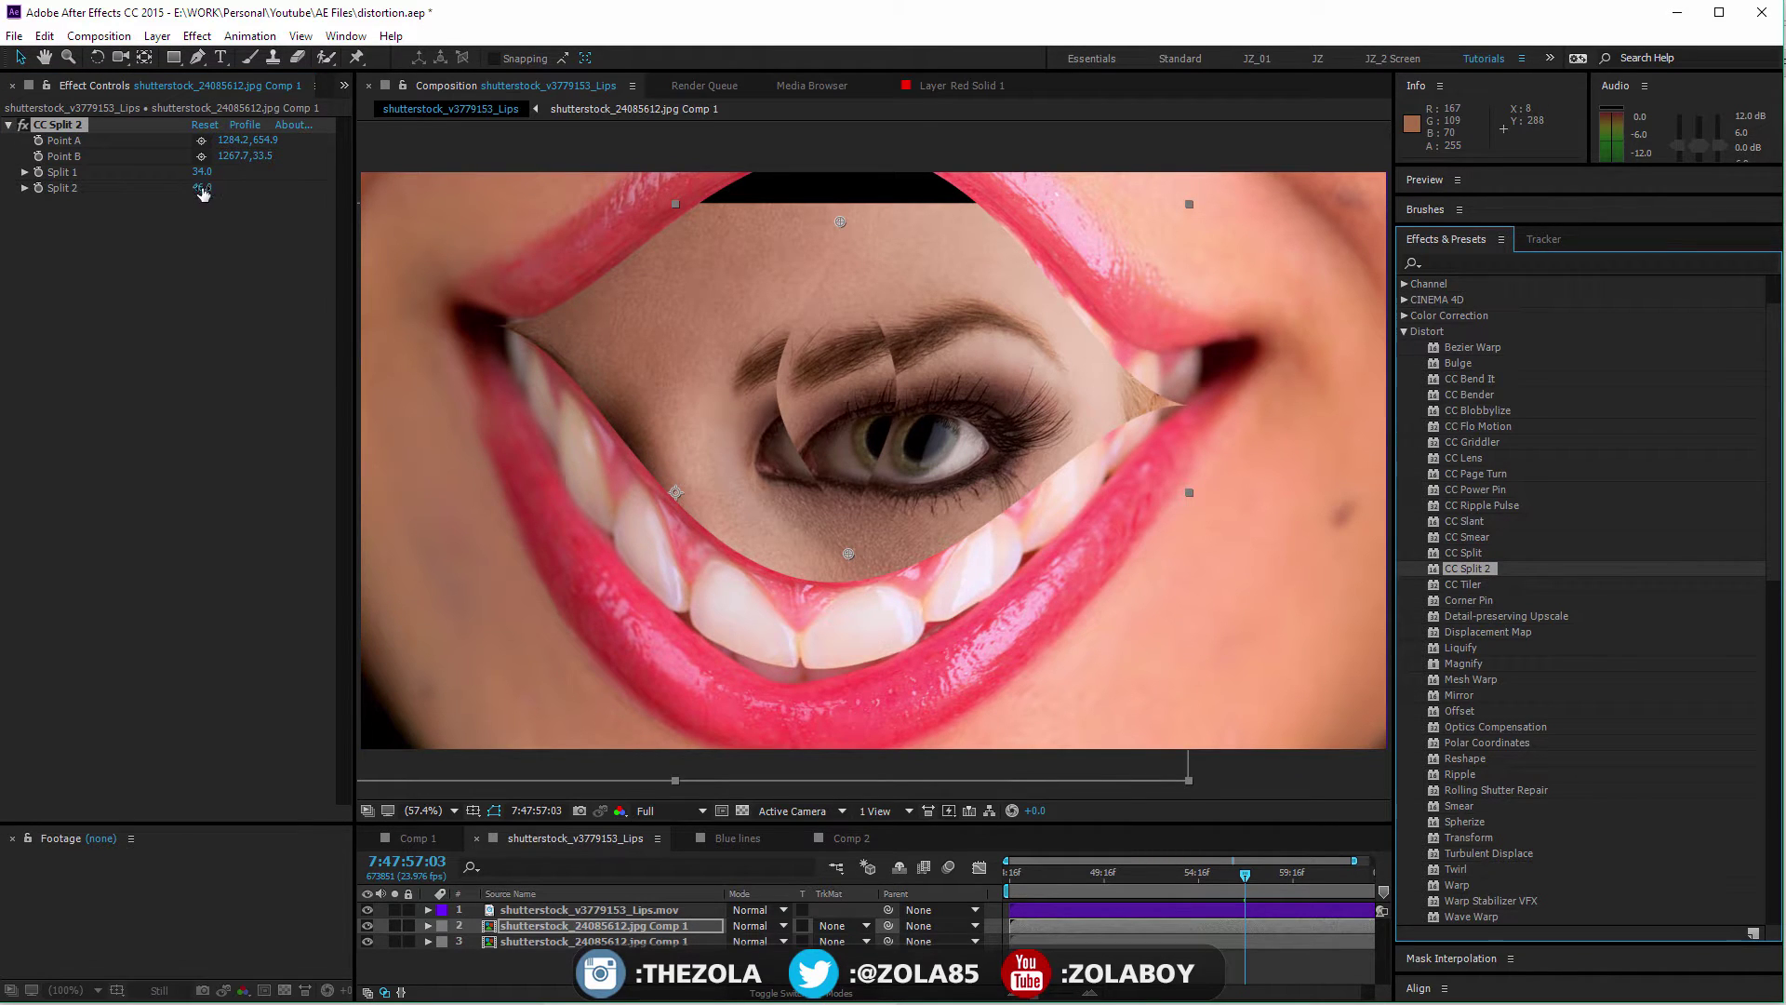
drag(200, 187, 302, 217)
Step: Undo back to the unsplit lips with all split values at 0
key(ctrl+z)
key(ctrl+z)
key(ctrl+z)
key(ctrl+z)
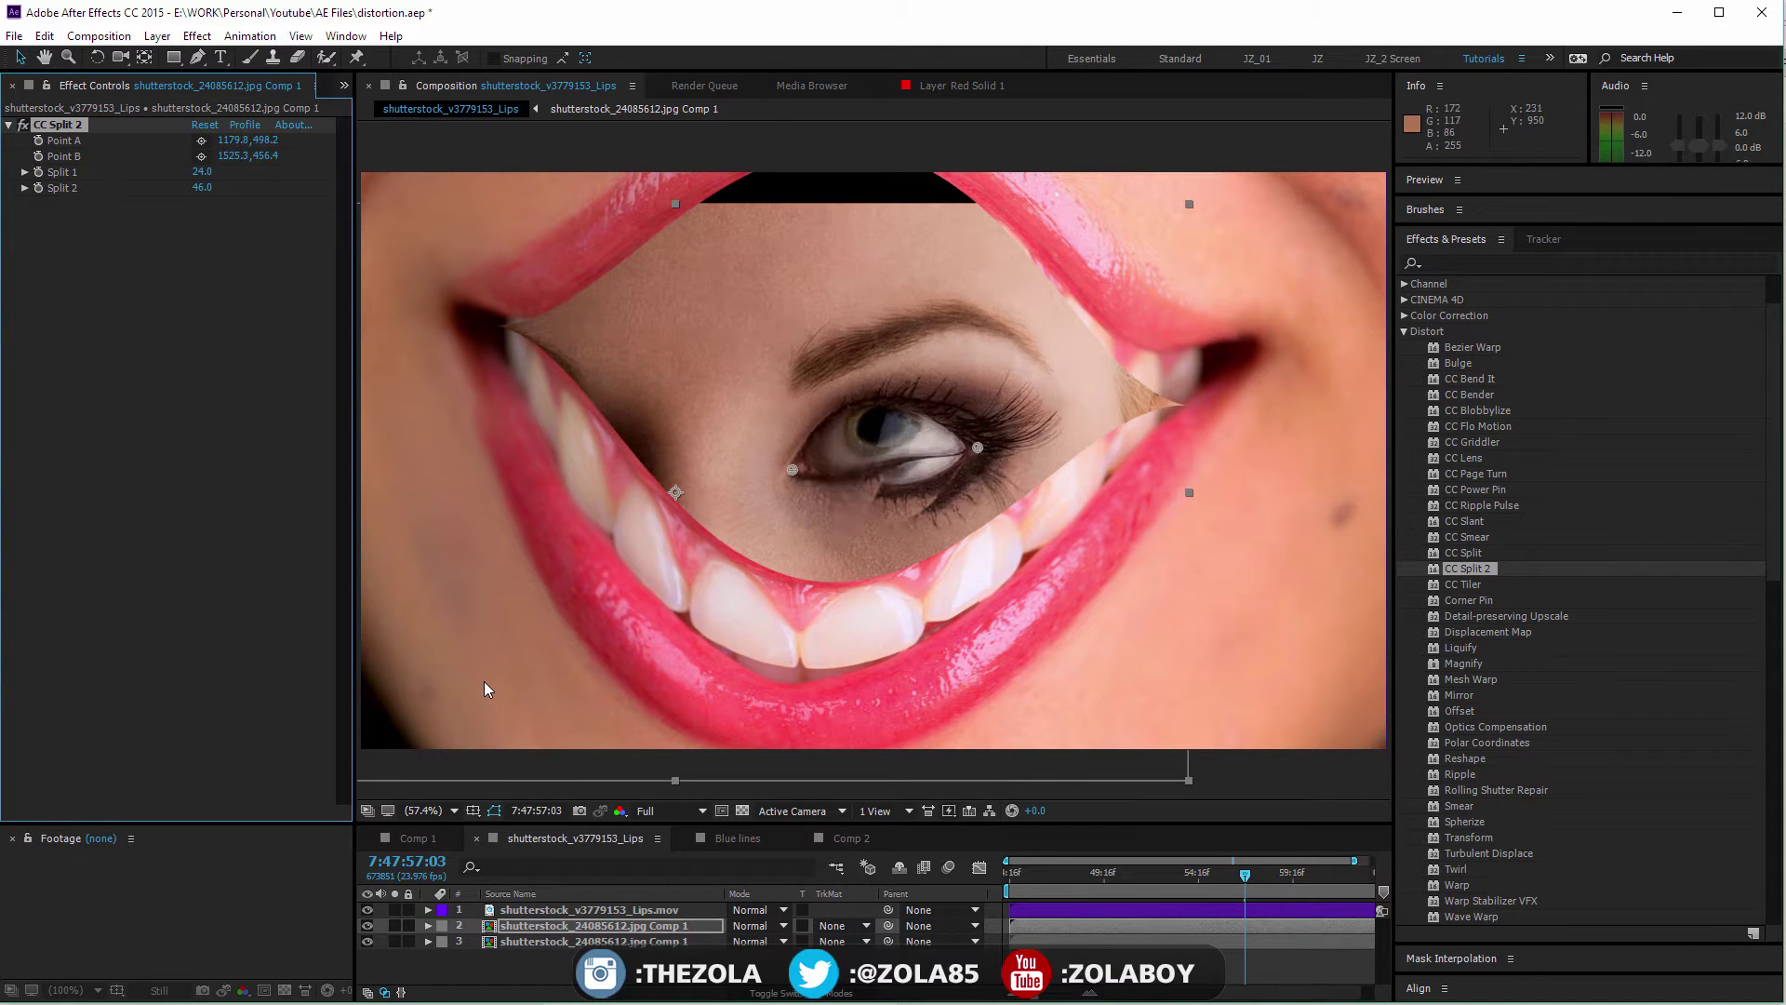
key(ctrl+z)
key(ctrl+z)
key(ctrl+z)
key(ctrl+z)
key(ctrl+z)
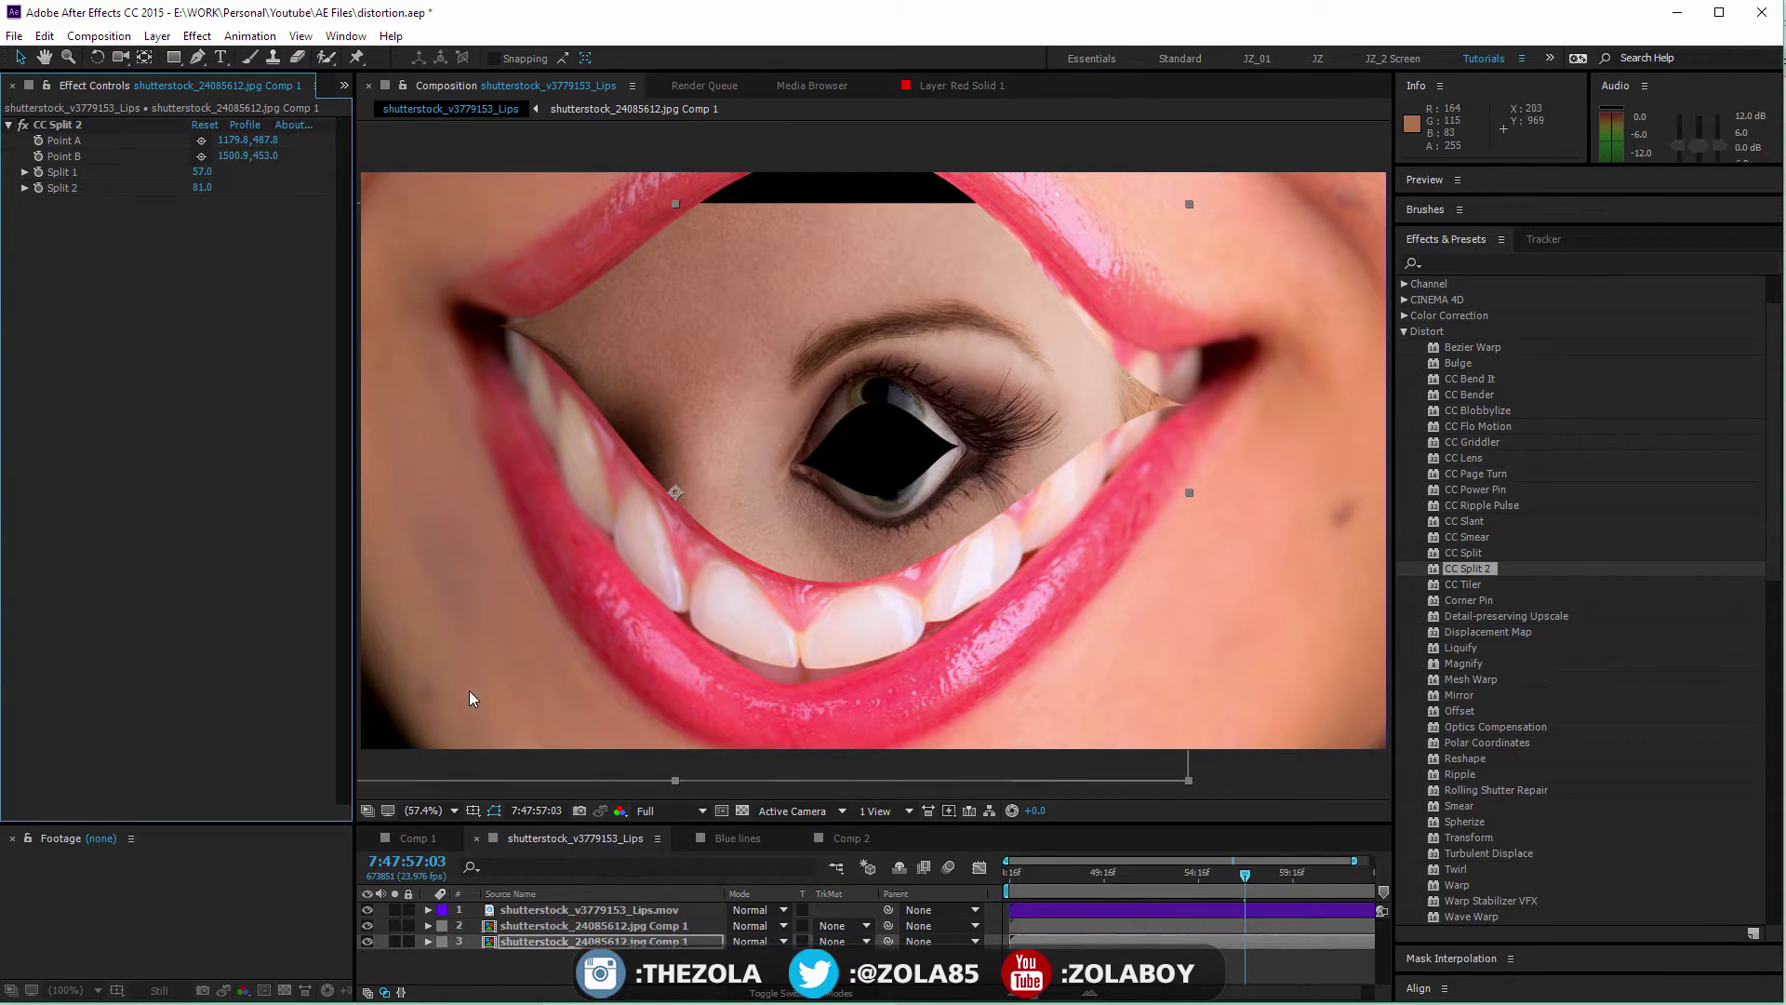
key(ctrl+z)
key(ctrl+z)
key(ctrl+z)
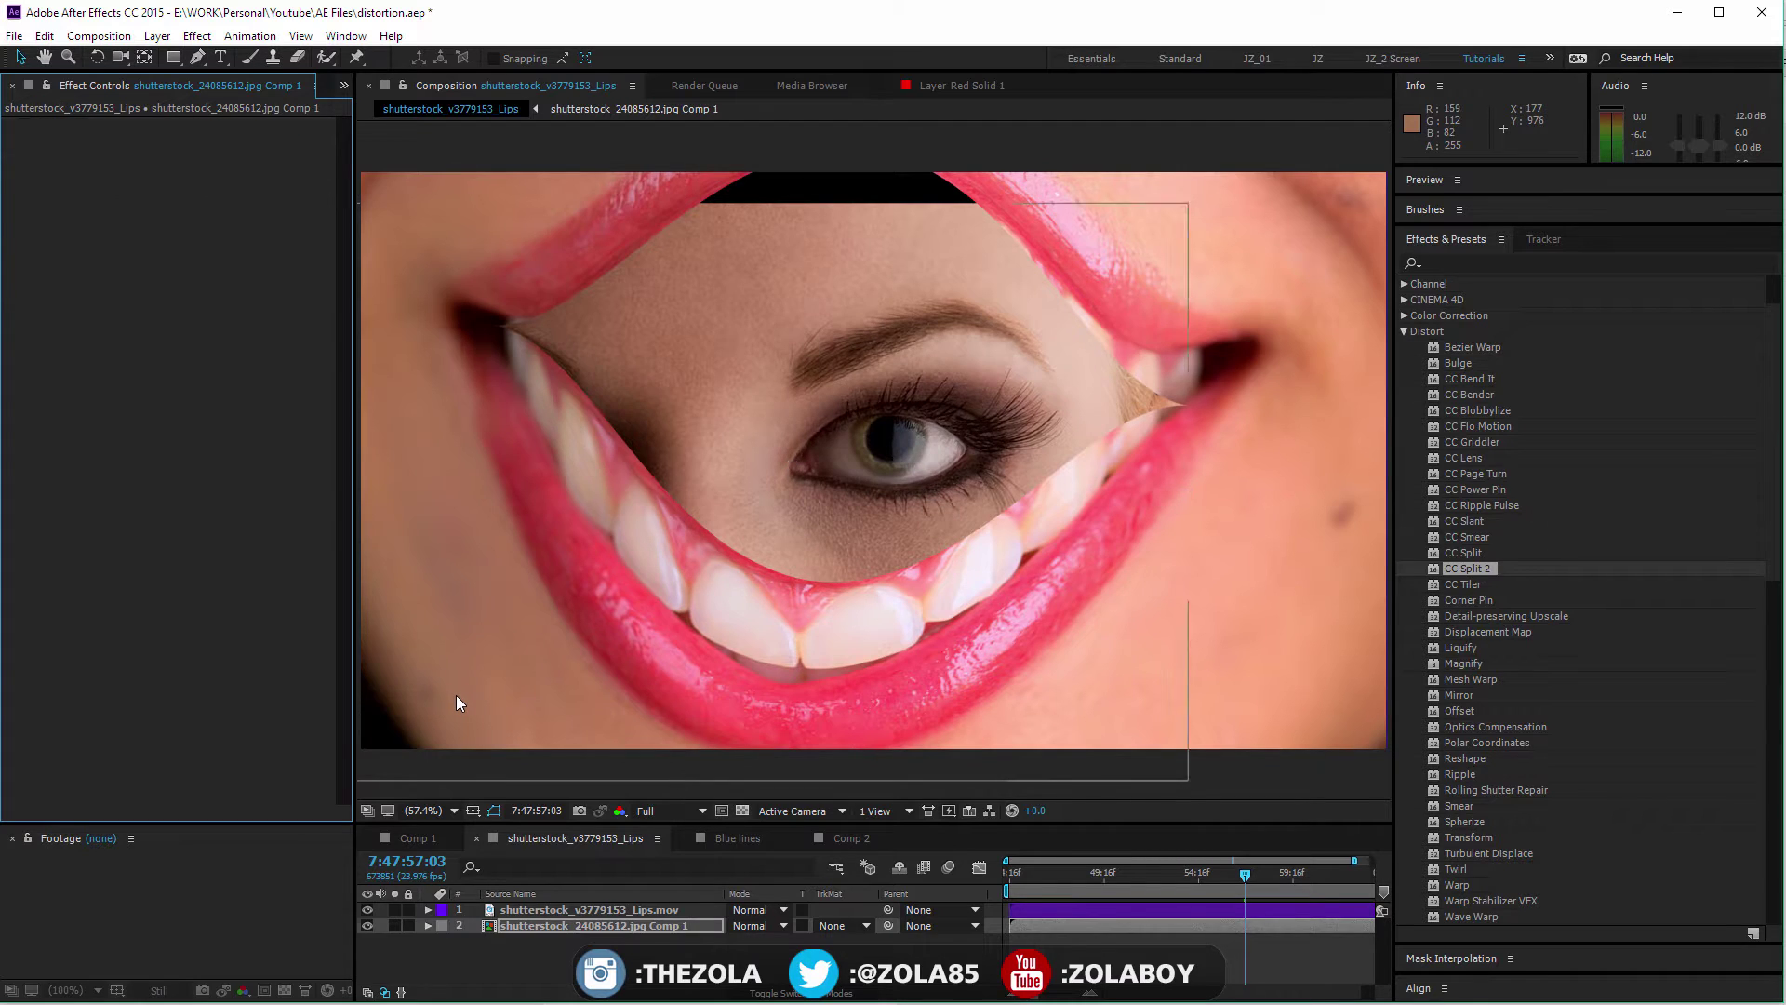
key(ctrl+z)
key(ctrl+z)
key(ctrl+z)
key(ctrl+z)
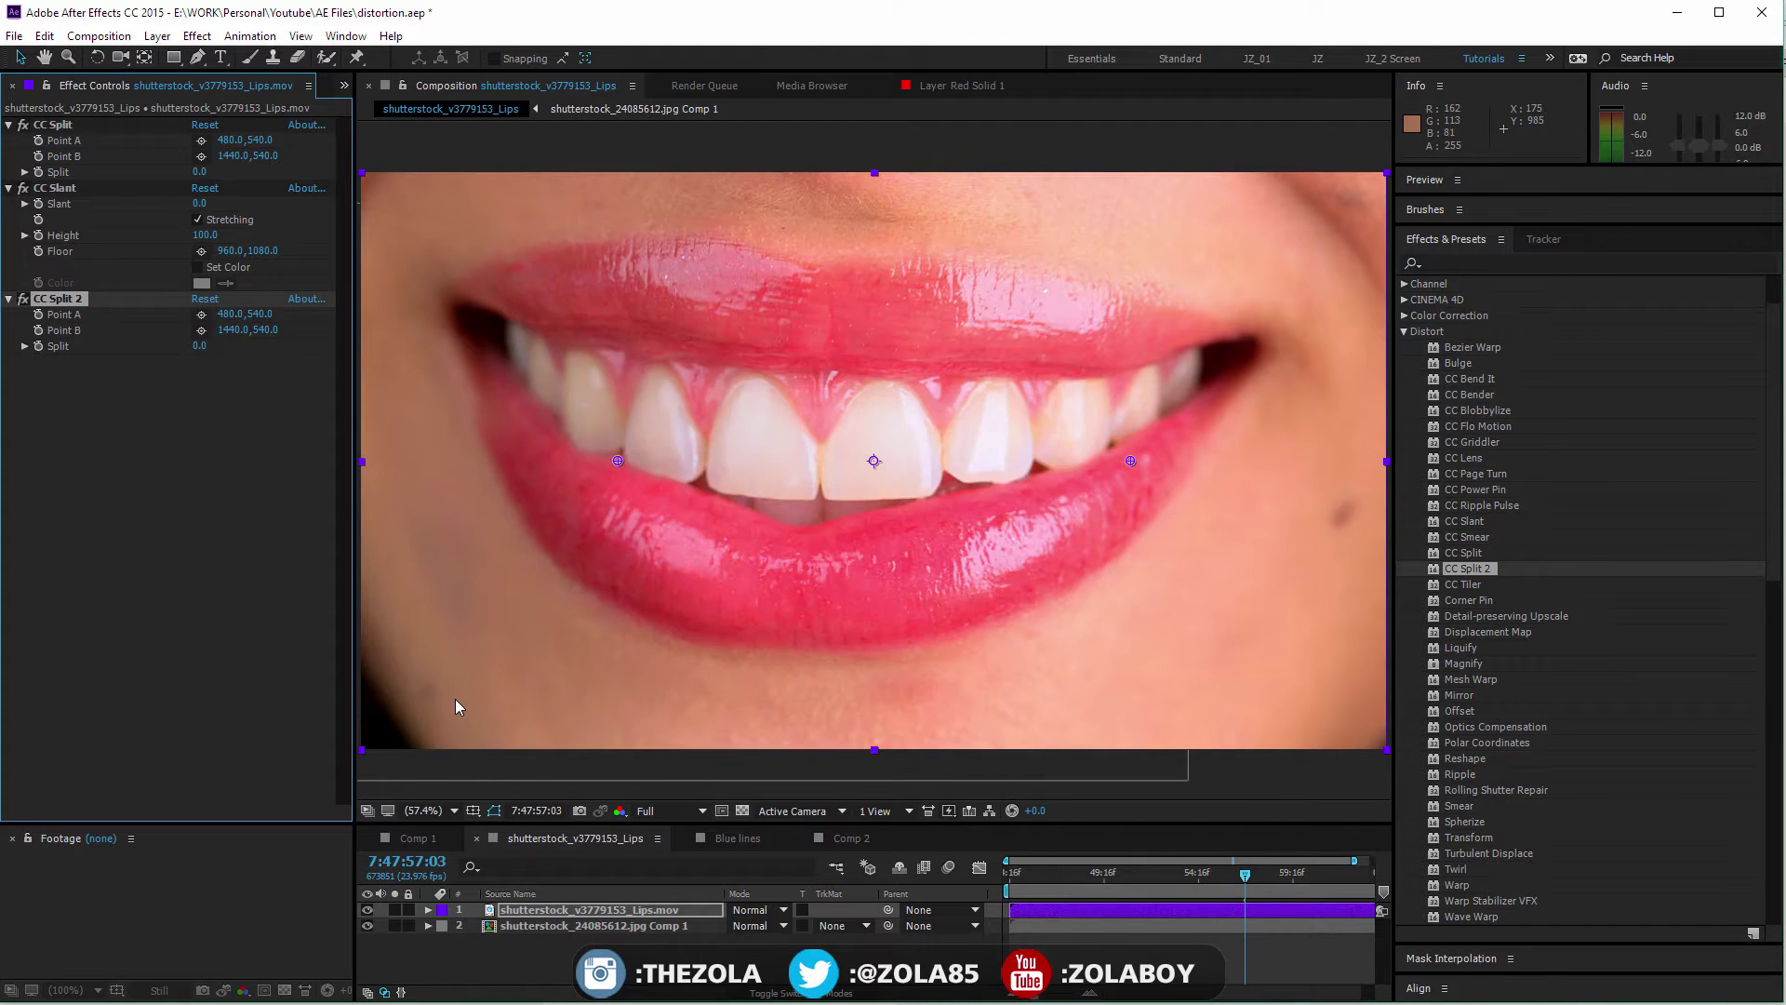
Step: Apply CC Tiler to the lips, shrink and shift the tiles, then select it for removal
double_click(1470, 584)
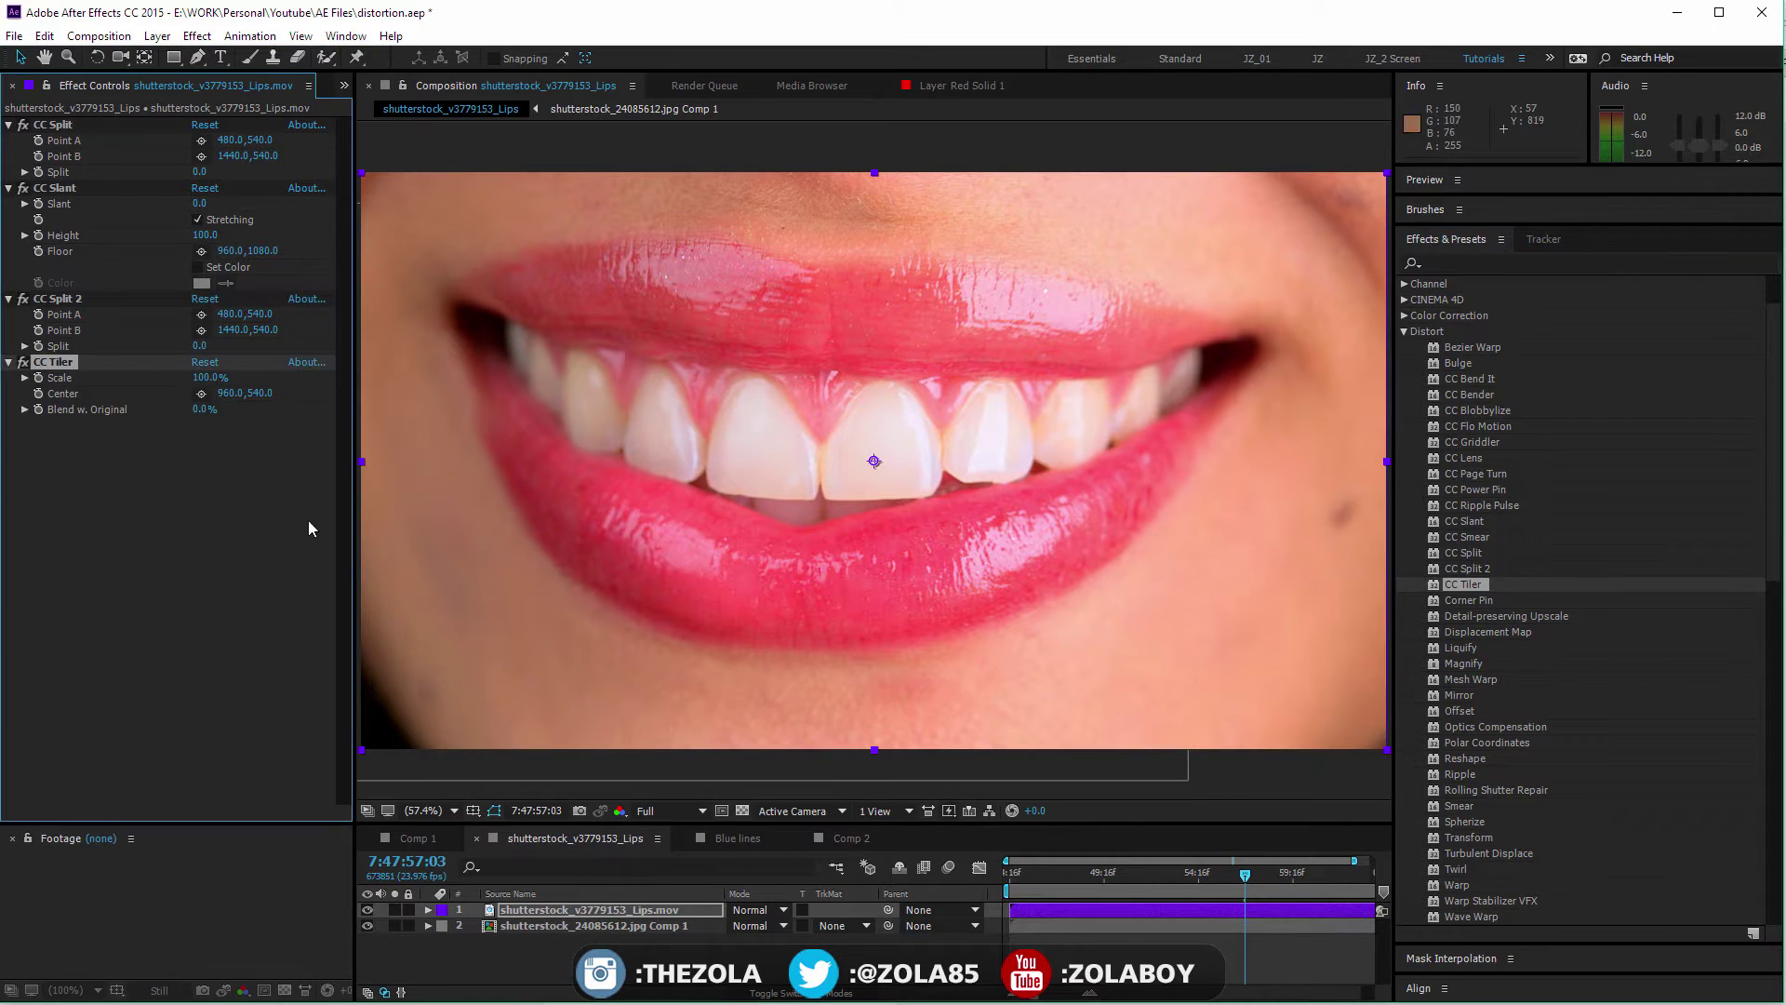
drag(242, 380, 214, 415)
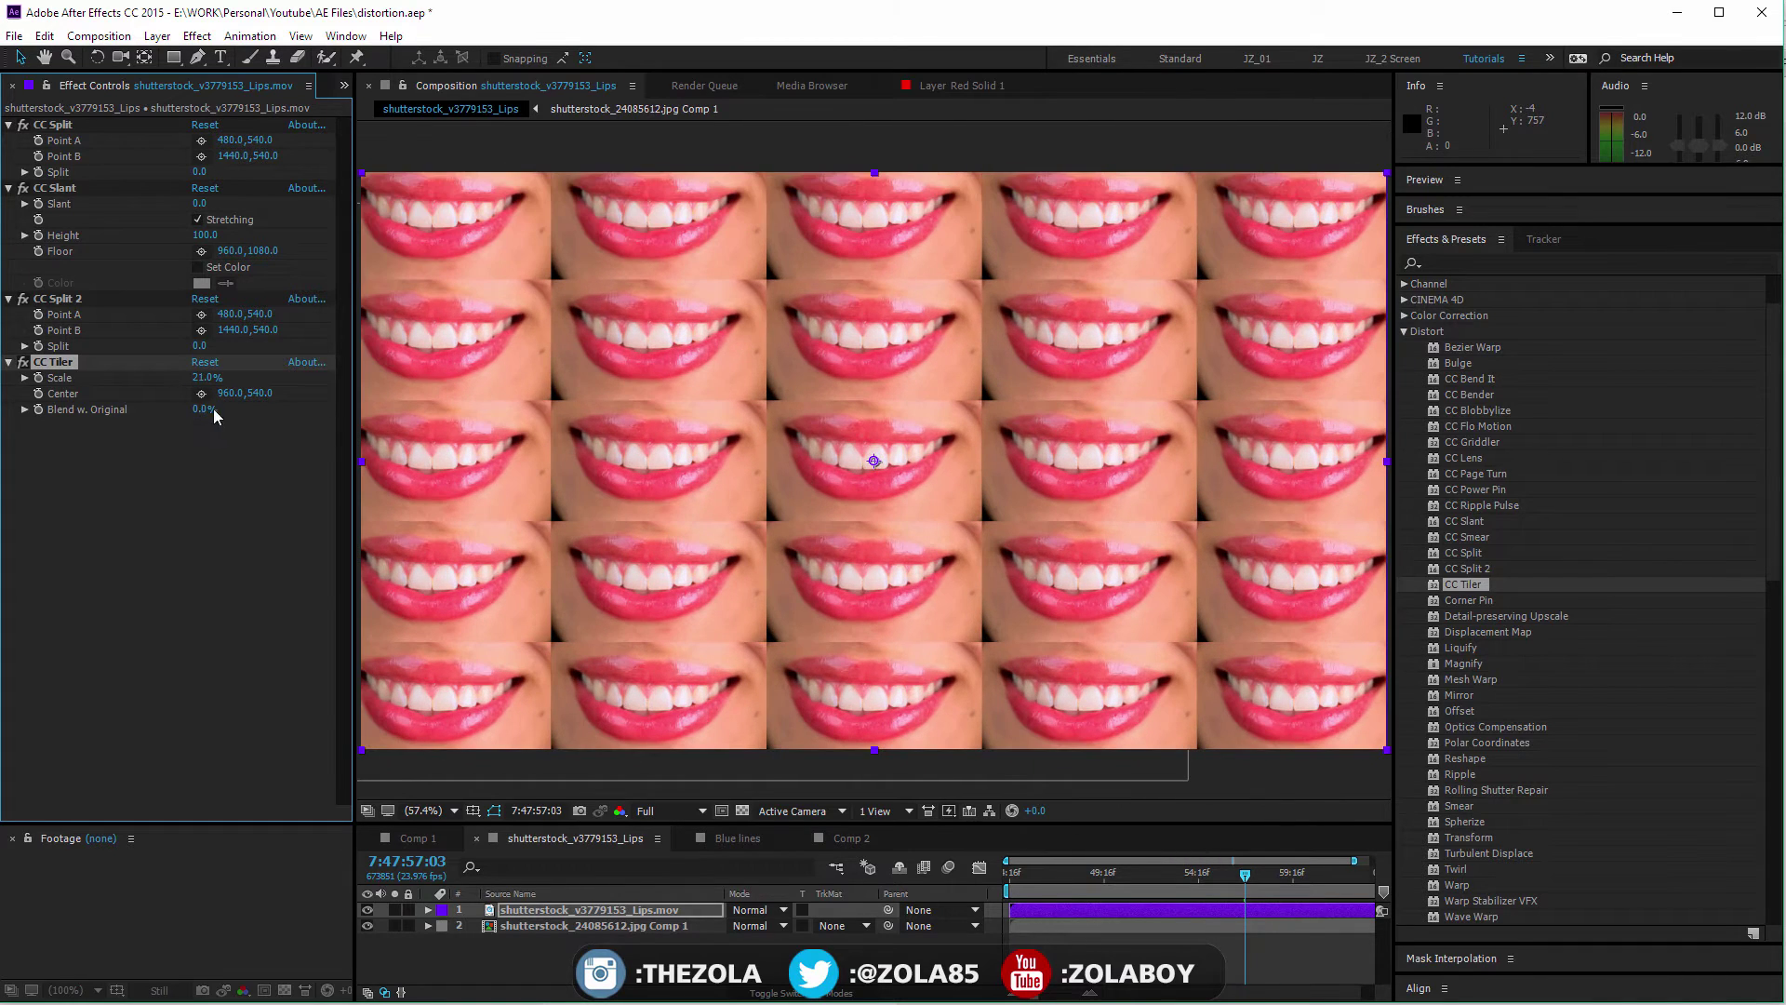
click(214, 487)
drag(281, 396, 1302, 397)
click(93, 370)
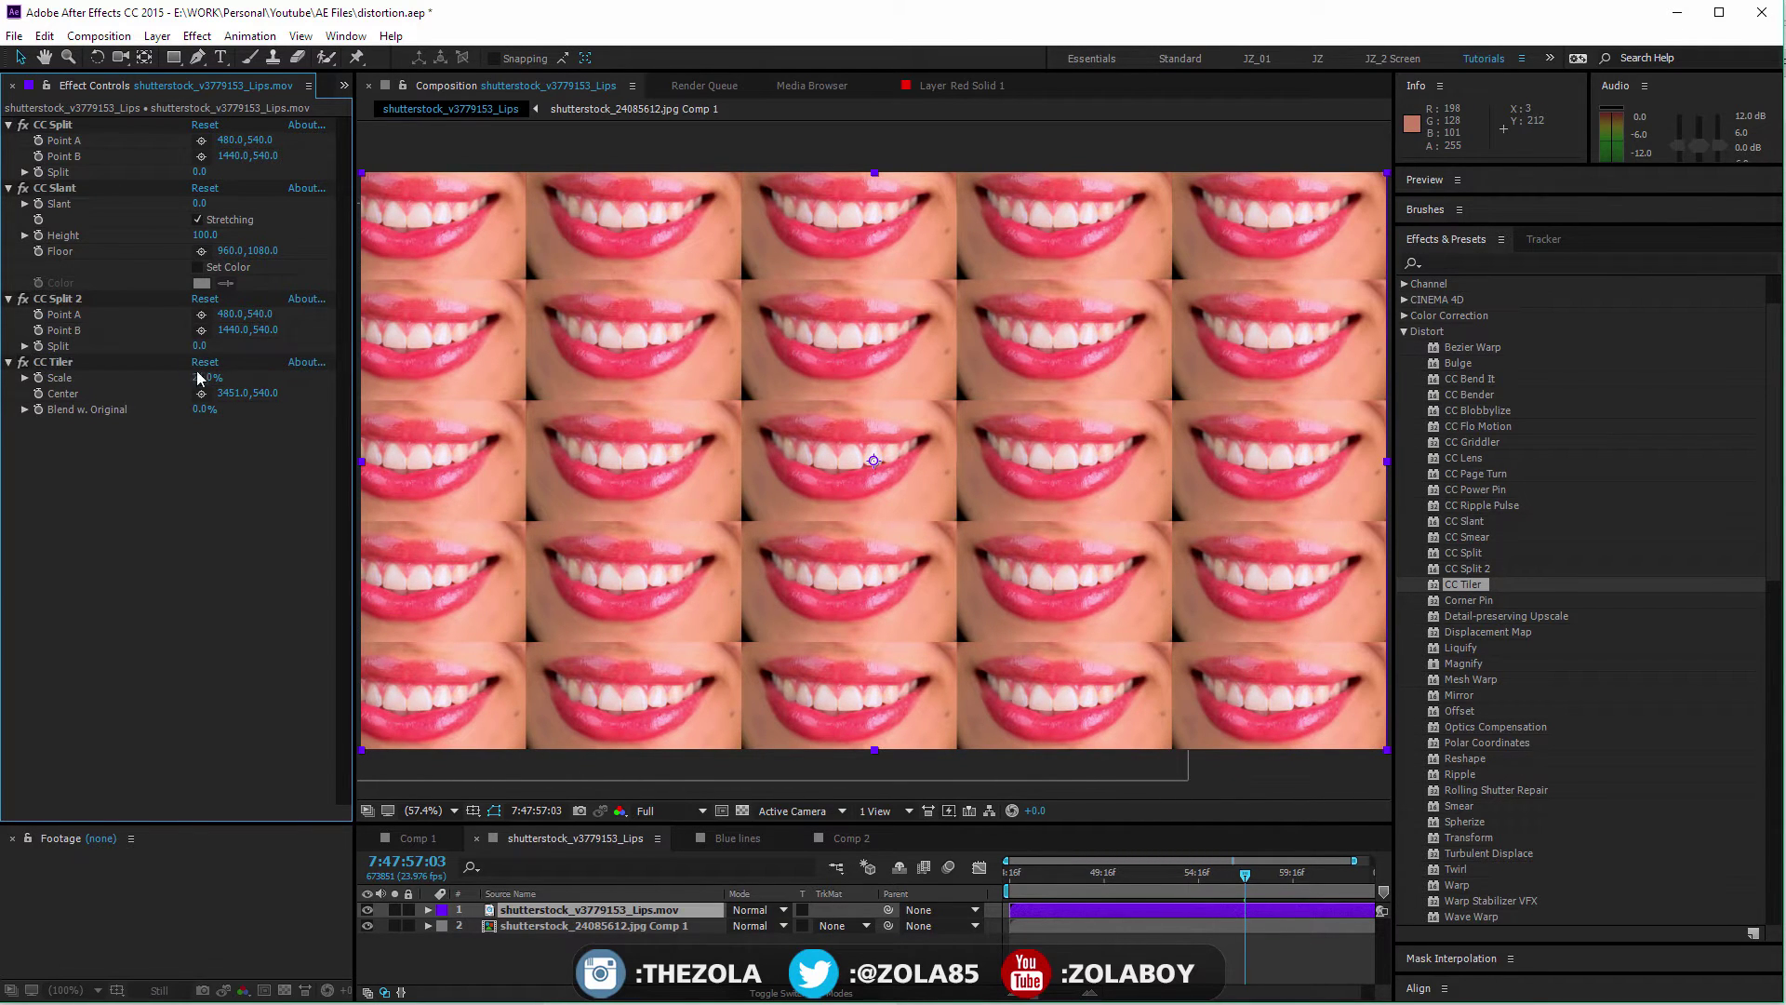
click(75, 364)
Step: Remove CC Tiler and apply Corner Pin to the lips, pulling all four corners inward
key(Delete)
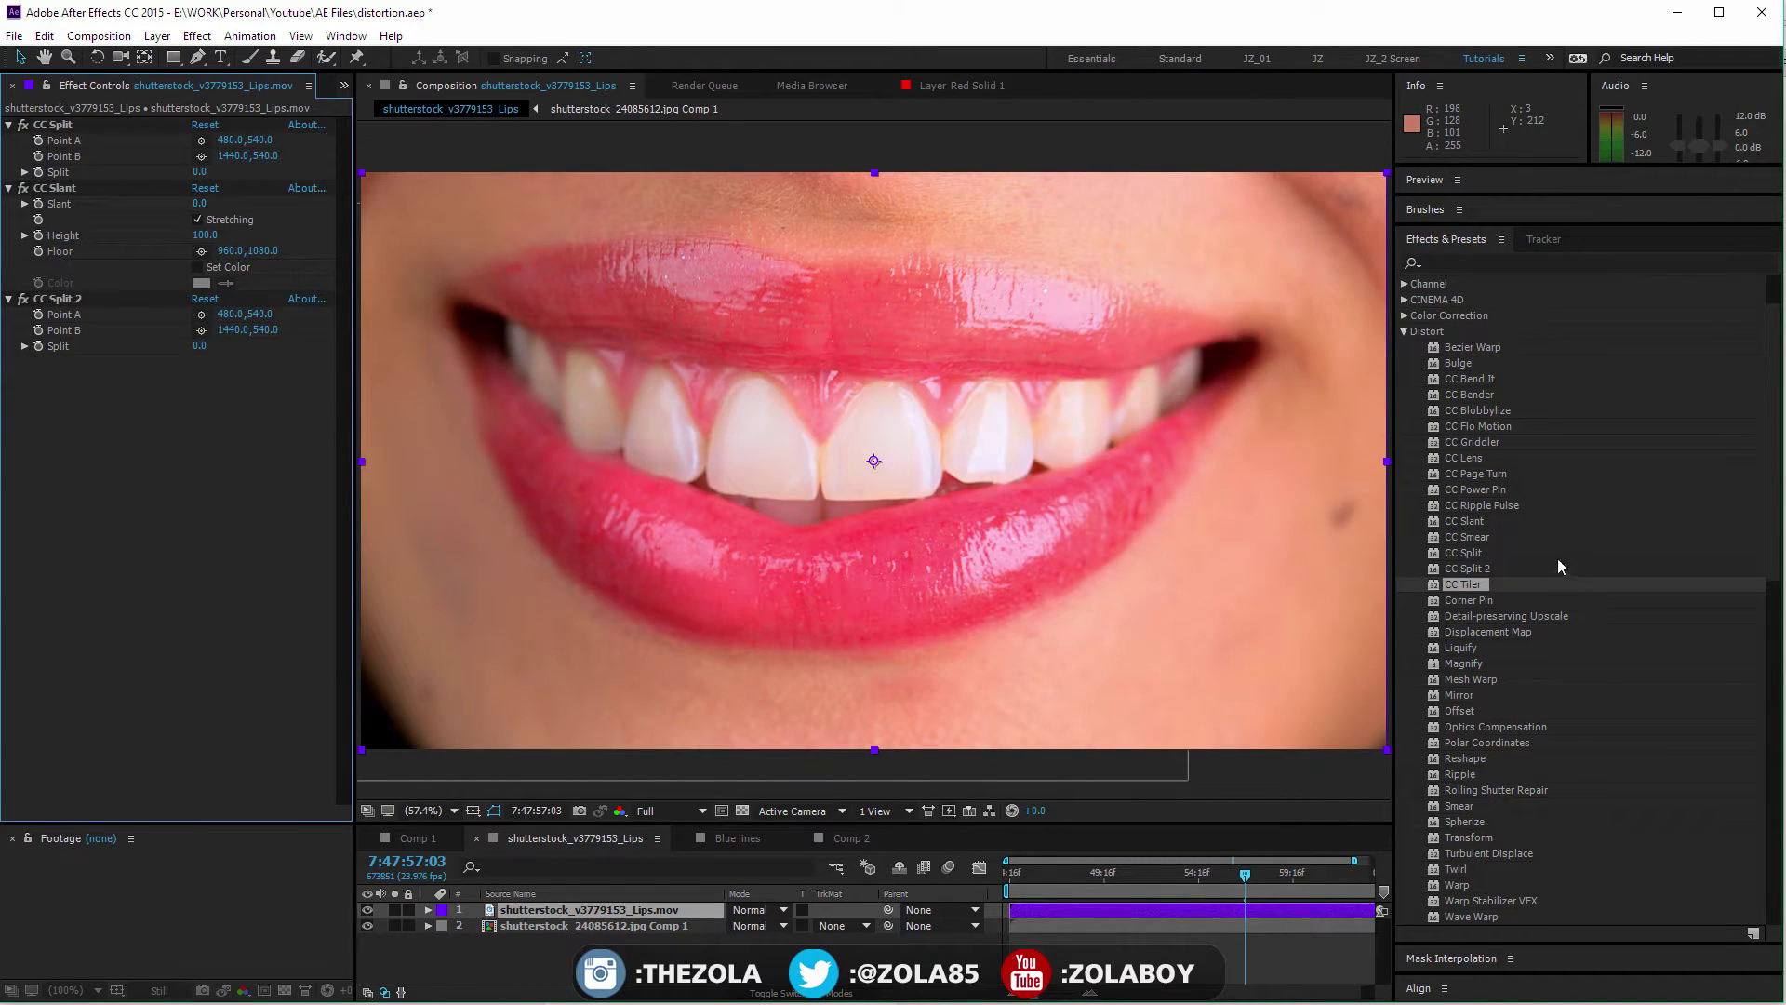
drag(1467, 600, 875, 462)
drag(362, 172, 585, 242)
drag(363, 747, 518, 551)
drag(1386, 748, 1044, 642)
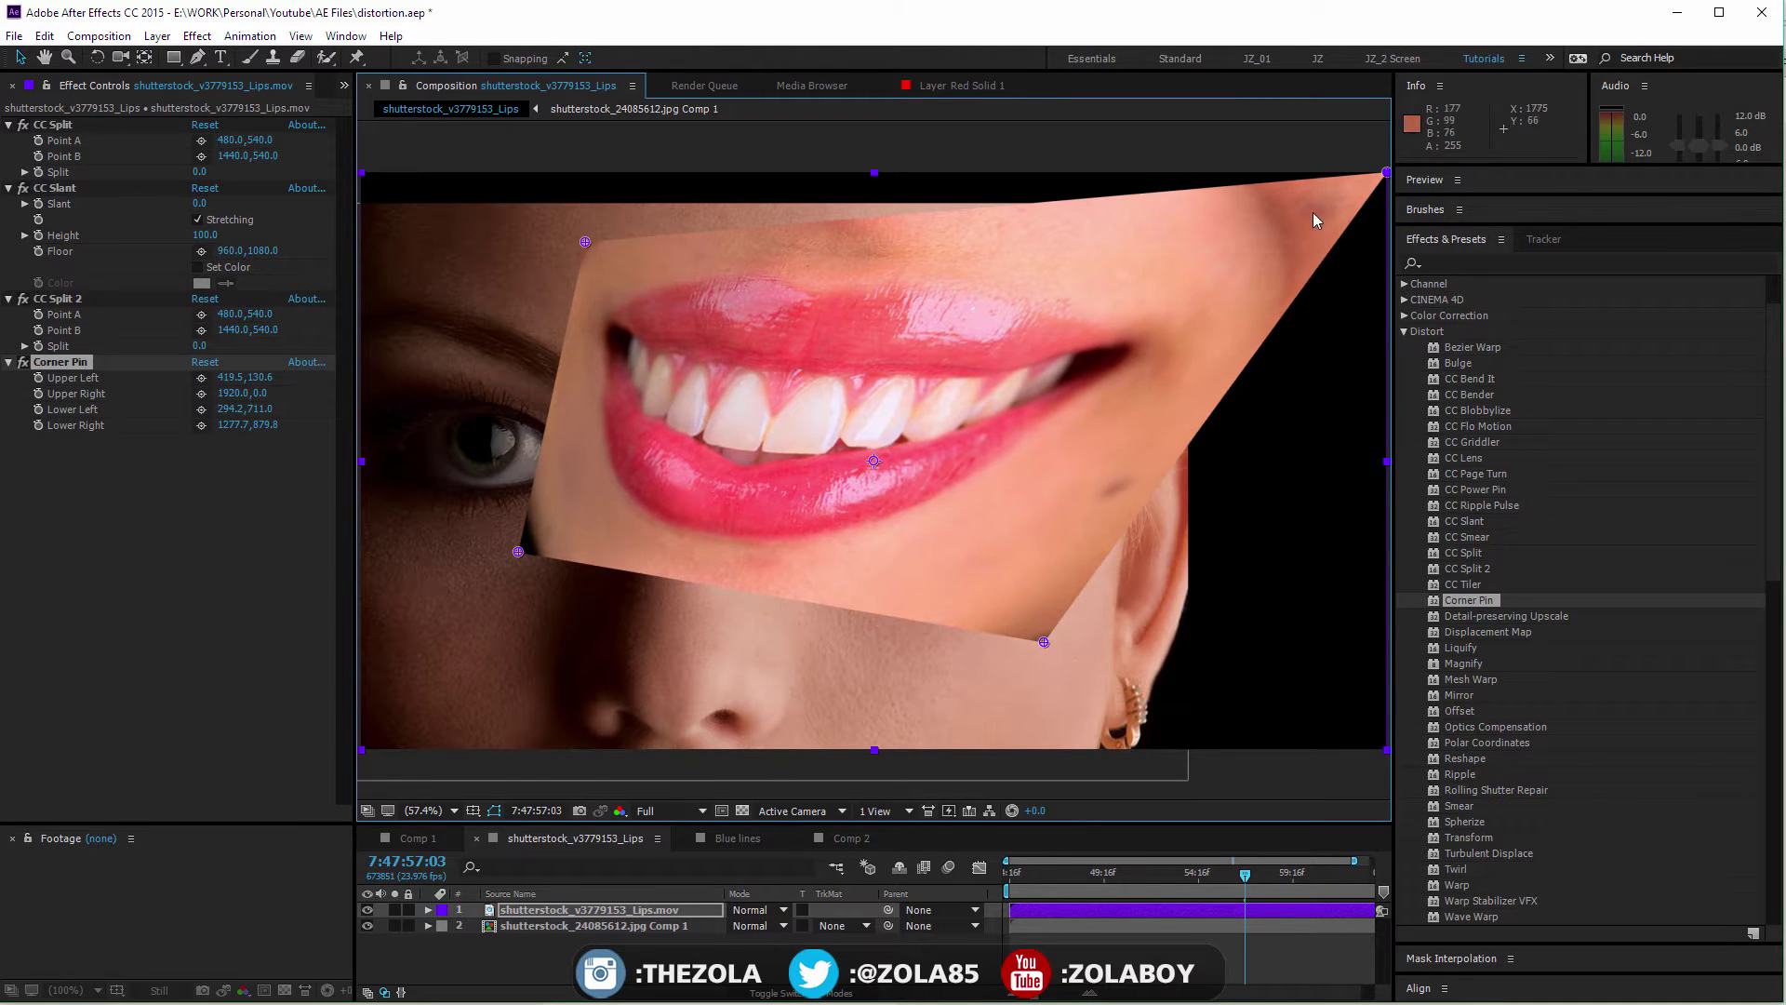
drag(1386, 173, 1293, 189)
drag(1042, 238, 1136, 204)
Step: Refine the corner positions, with Lower Right at 1507.5,737.1, and preview playback
drag(518, 552, 515, 548)
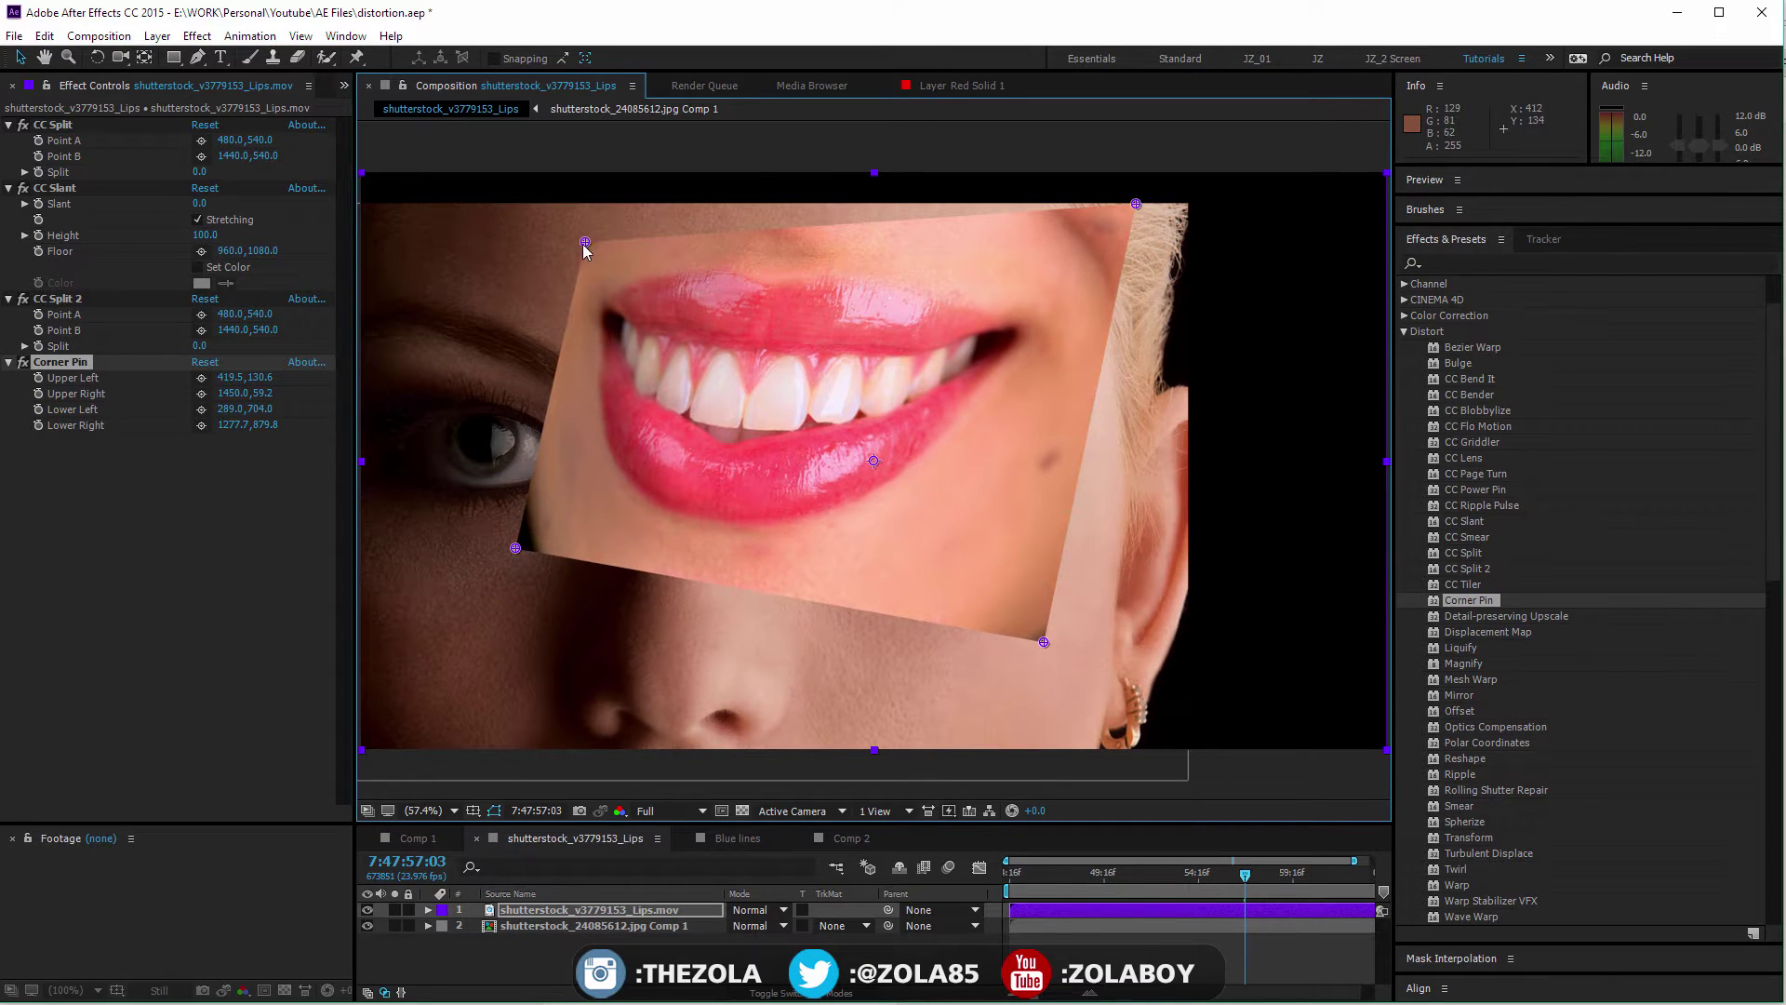
drag(586, 242, 526, 365)
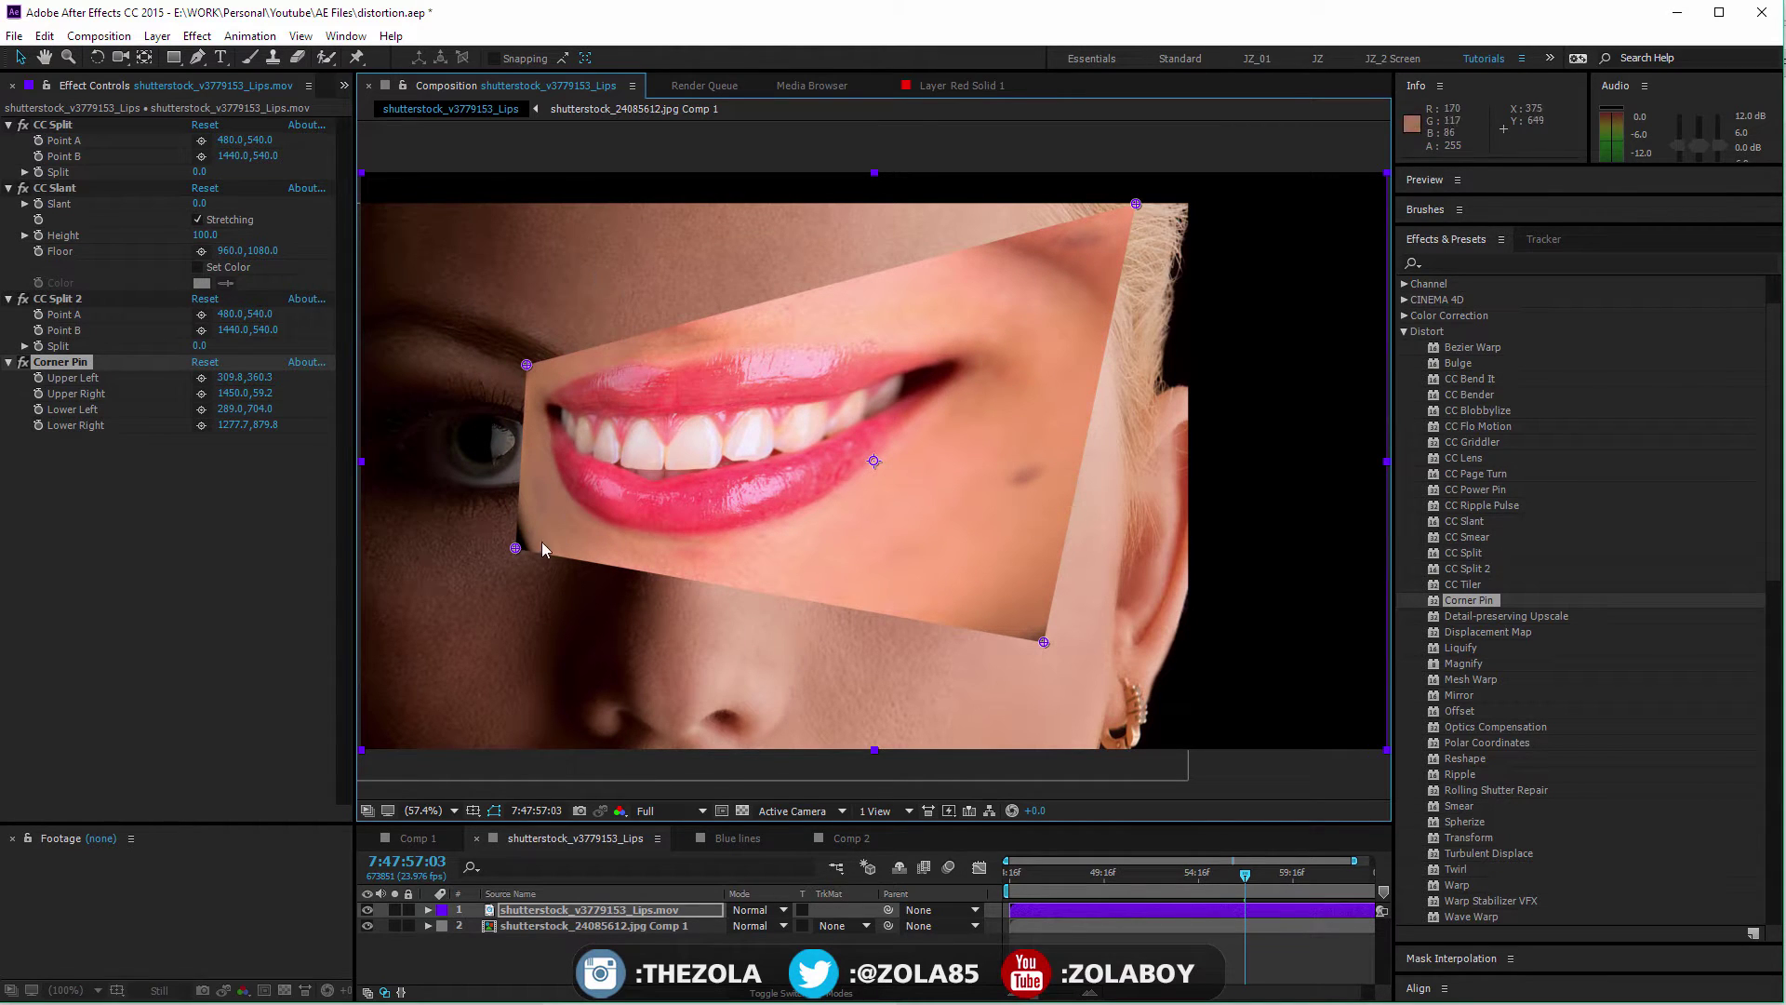
drag(516, 547, 502, 657)
drag(519, 348, 553, 287)
key(ctrl+z)
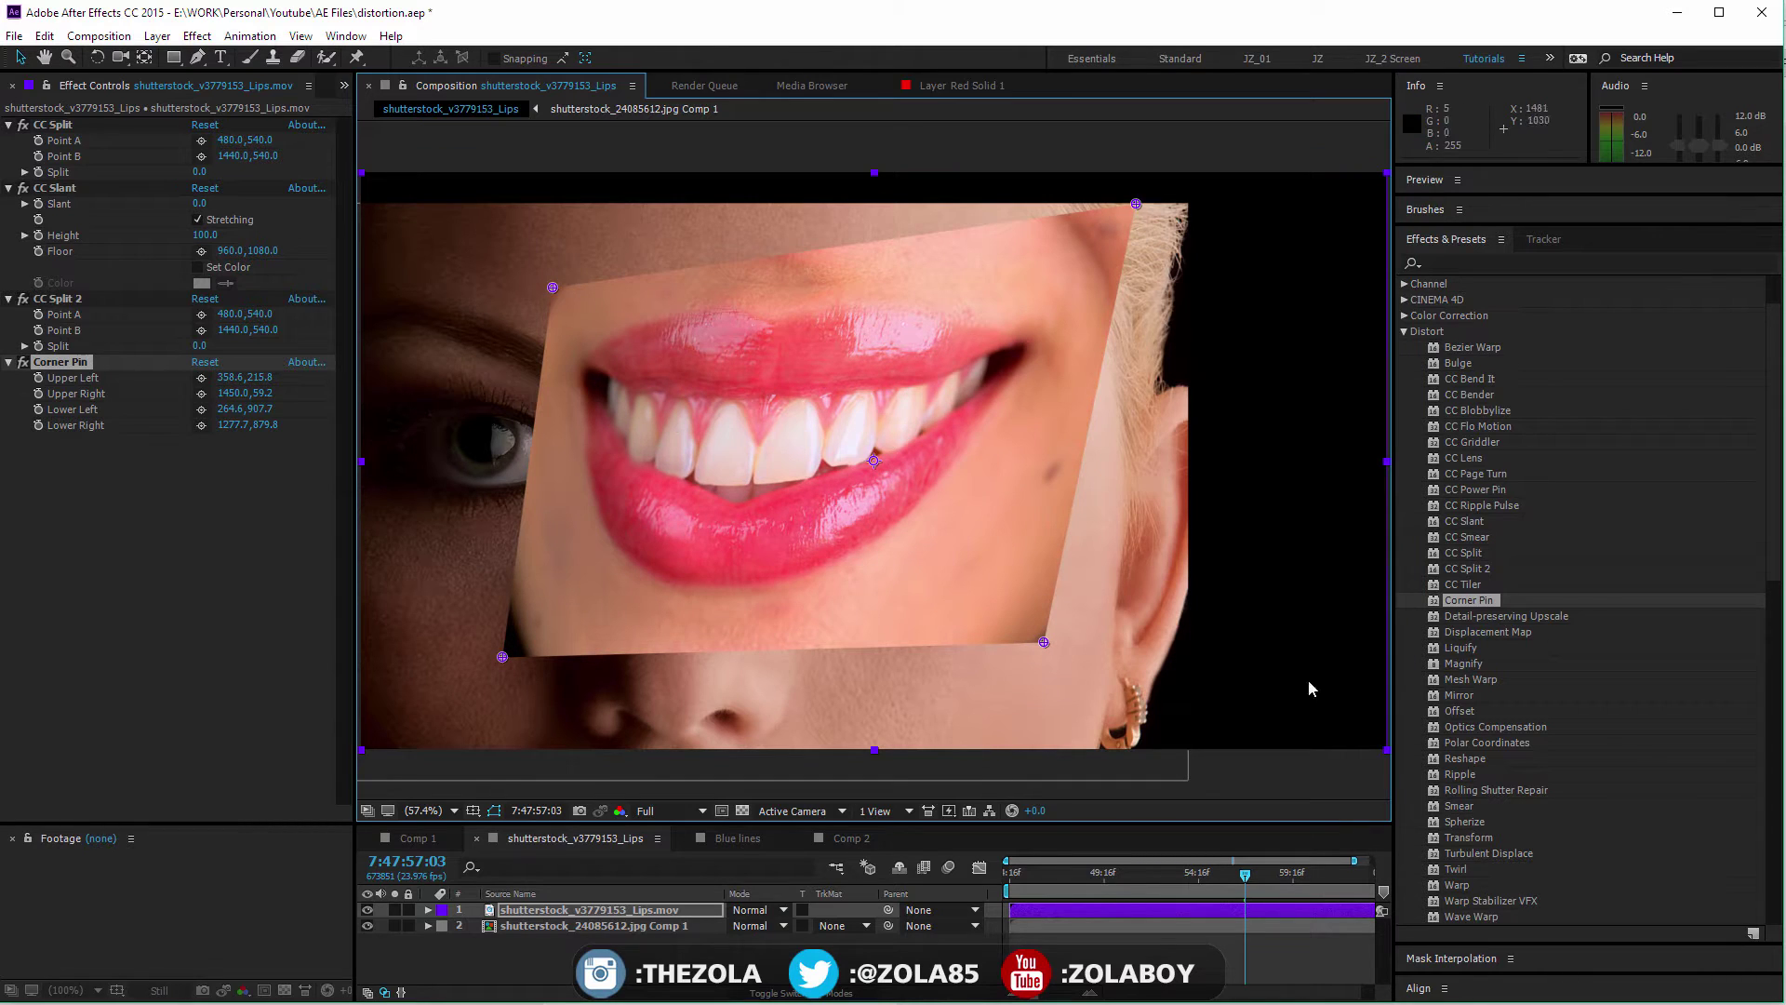
drag(553, 288, 505, 317)
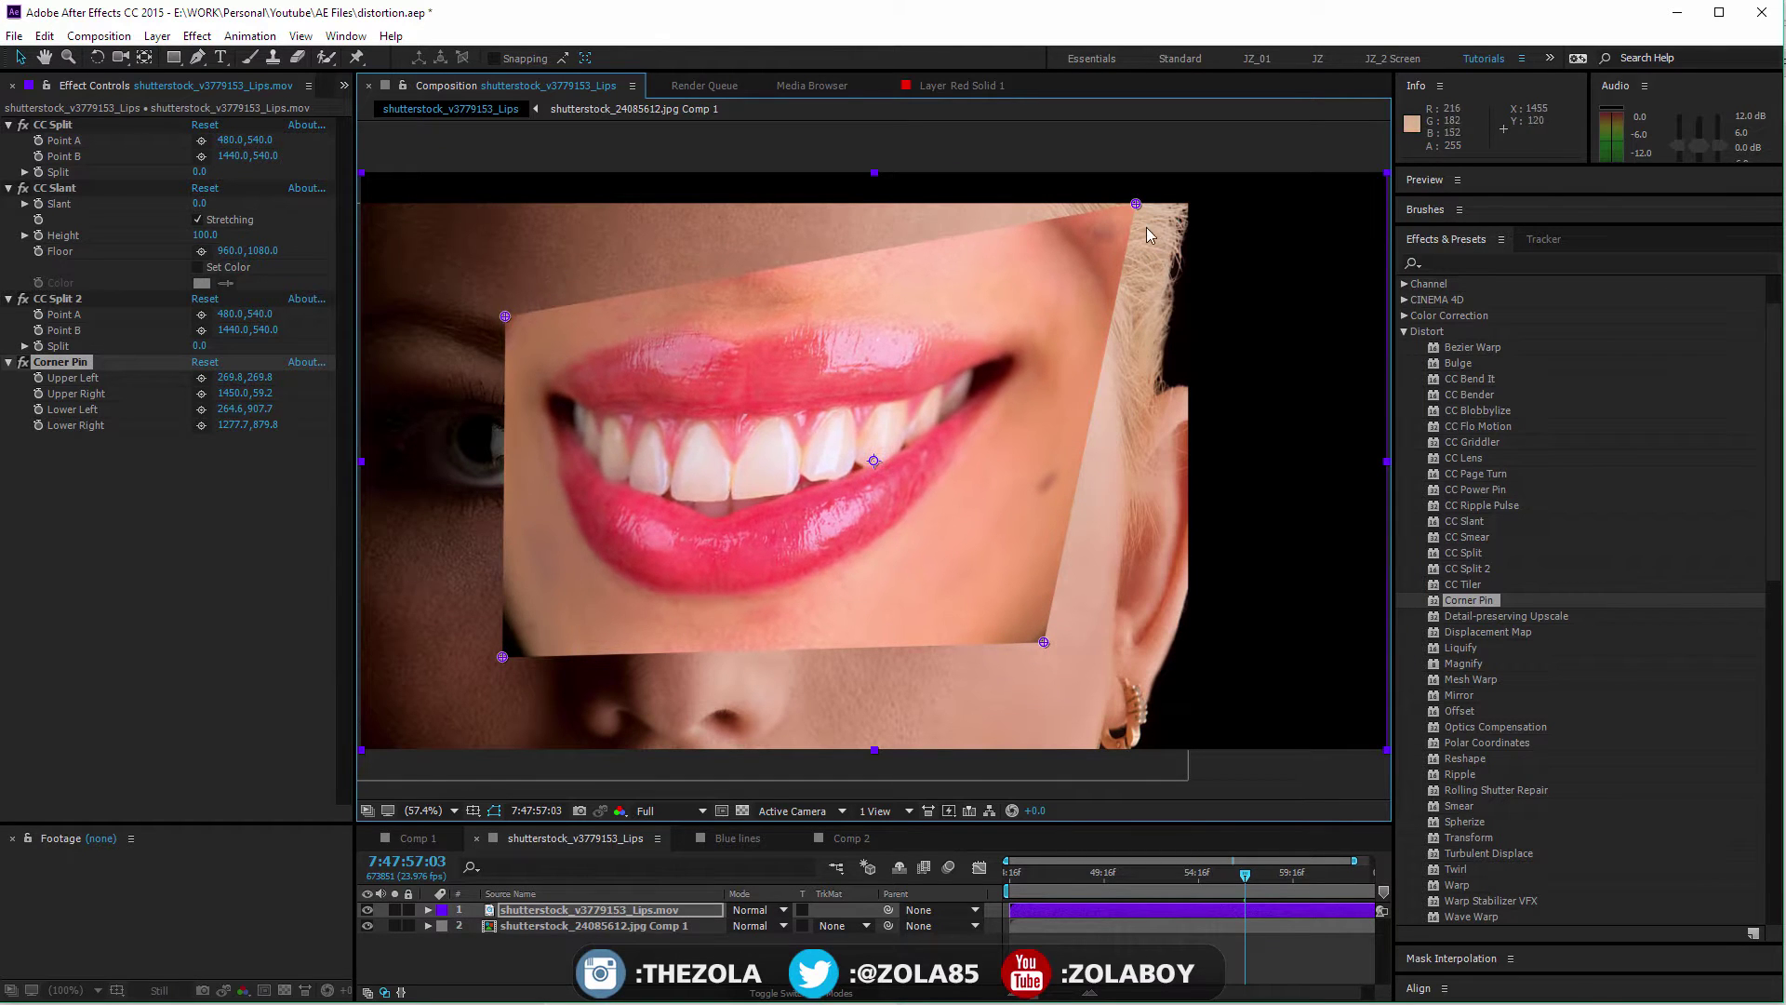
drag(1044, 642, 1167, 565)
key(space)
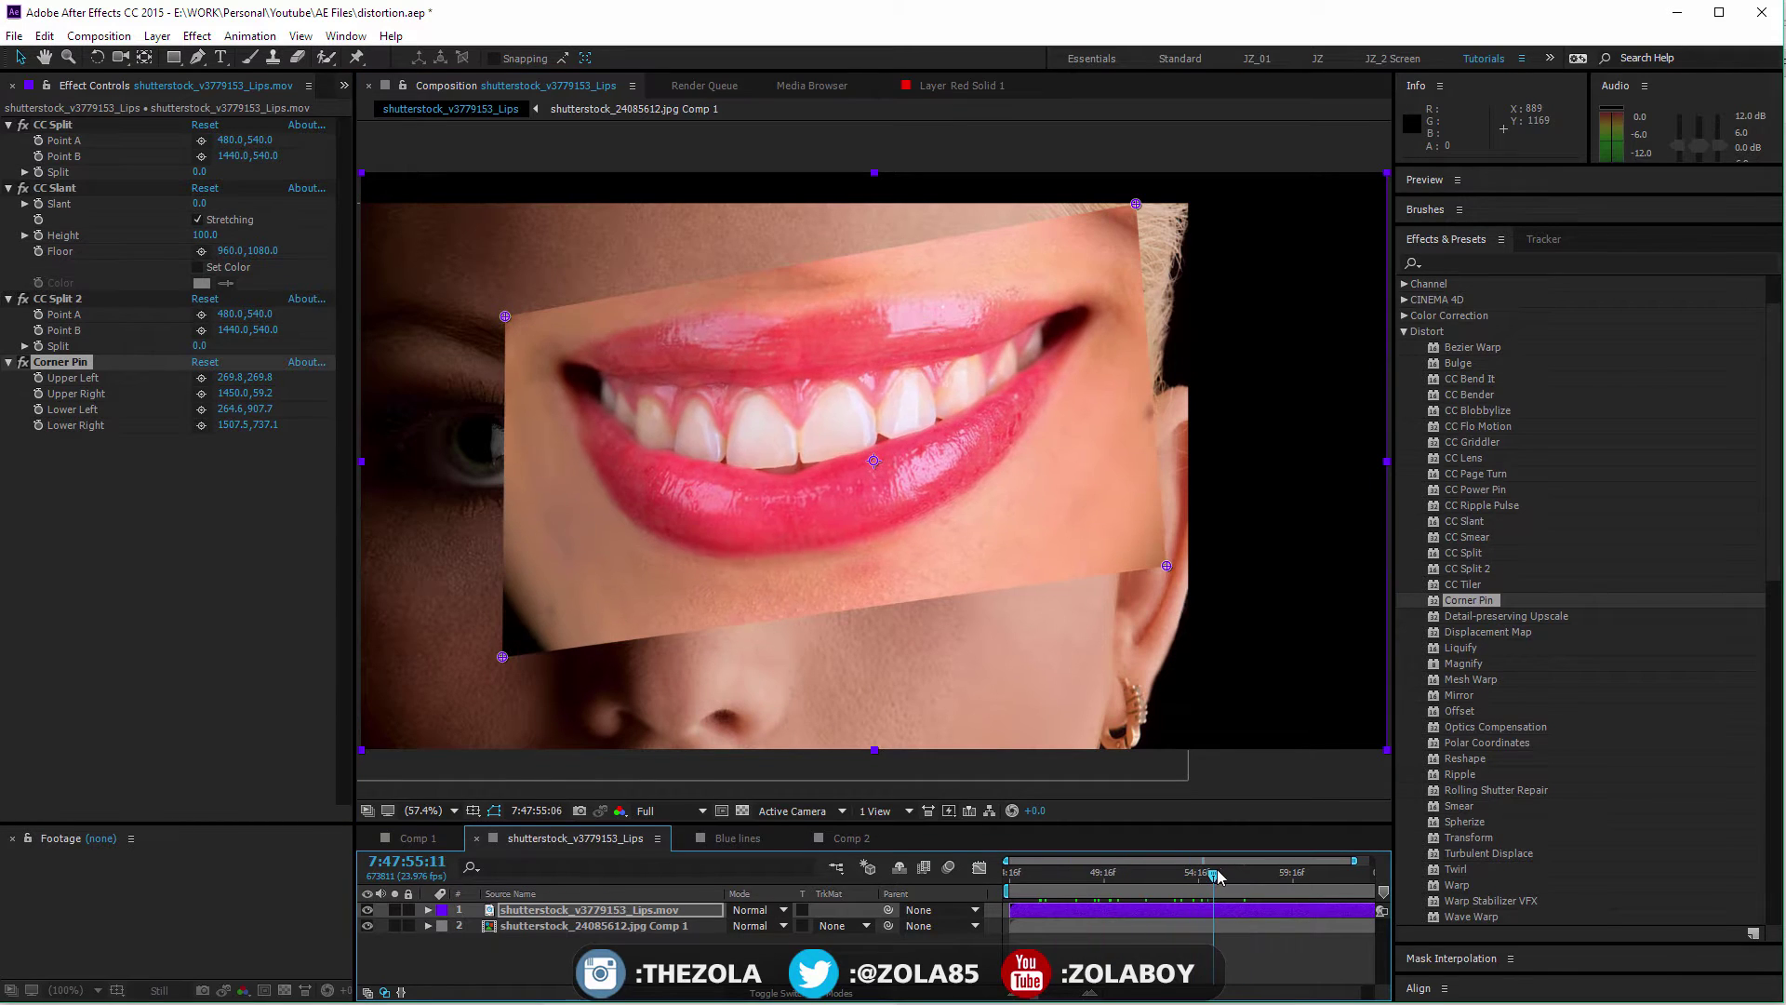
key(space)
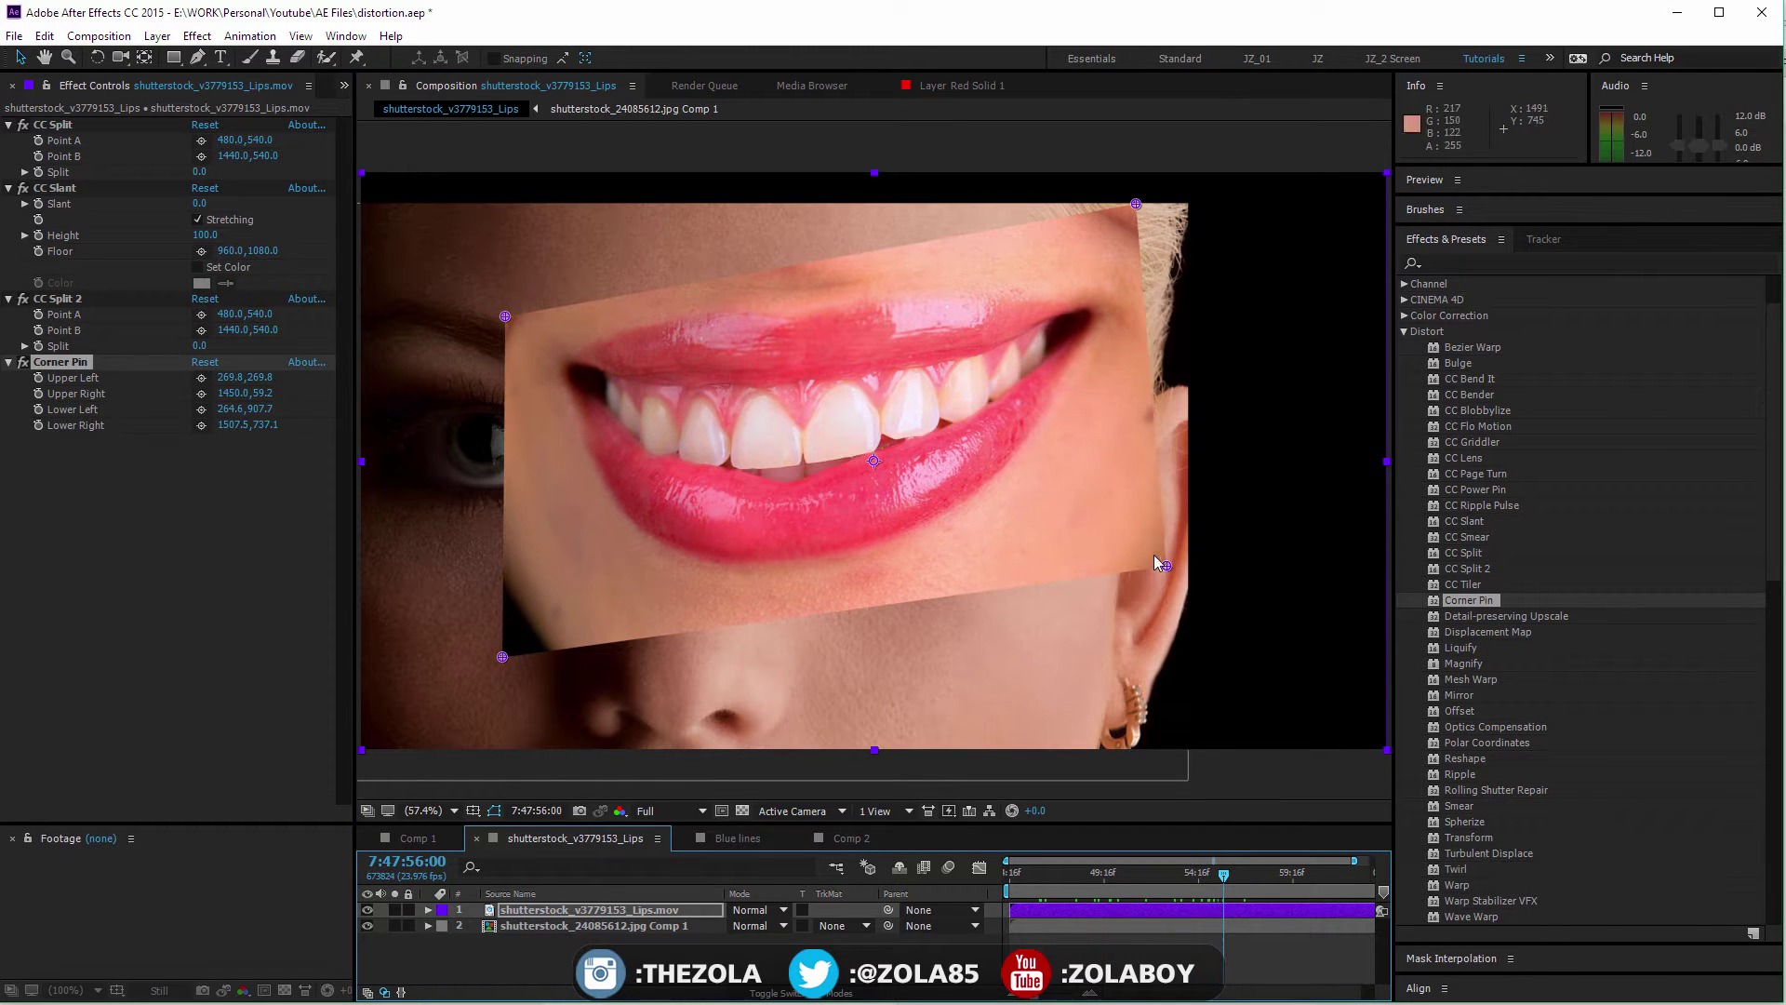
Step: Delete Corner Pin and apply Detail-preserving Upscale to the lips at 150% scale
click(58, 362)
key(Delete)
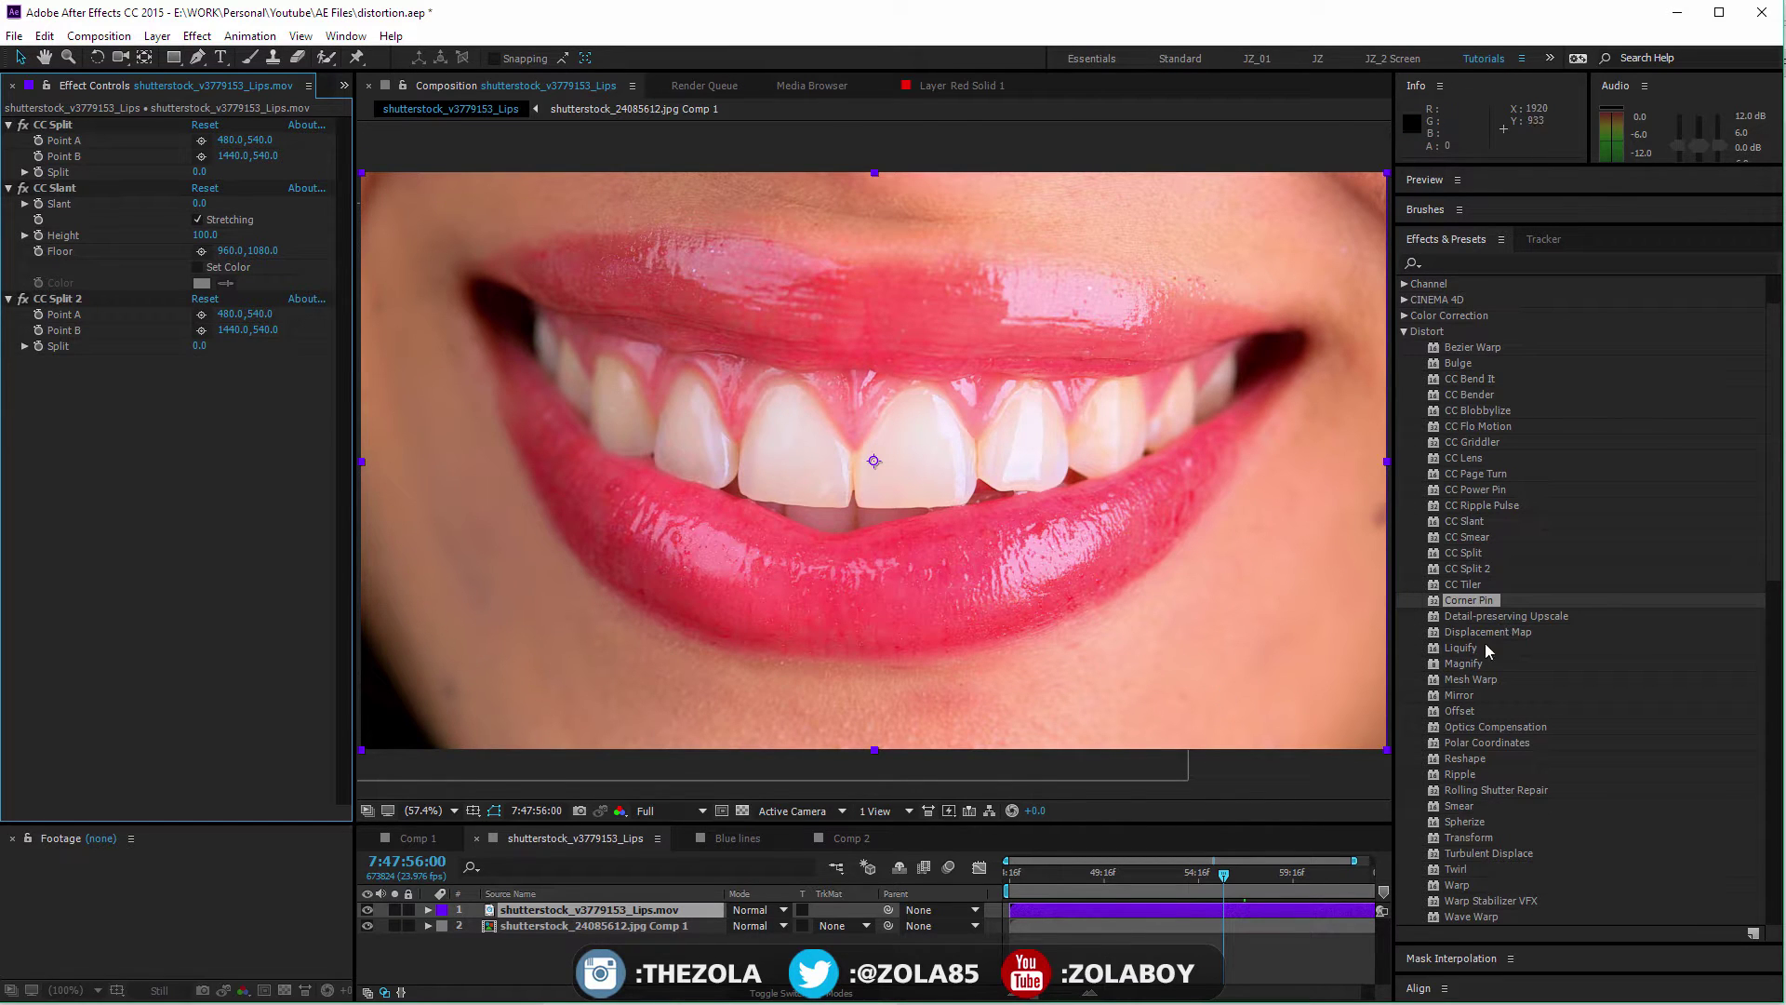
click(1477, 619)
drag(1493, 616, 627, 913)
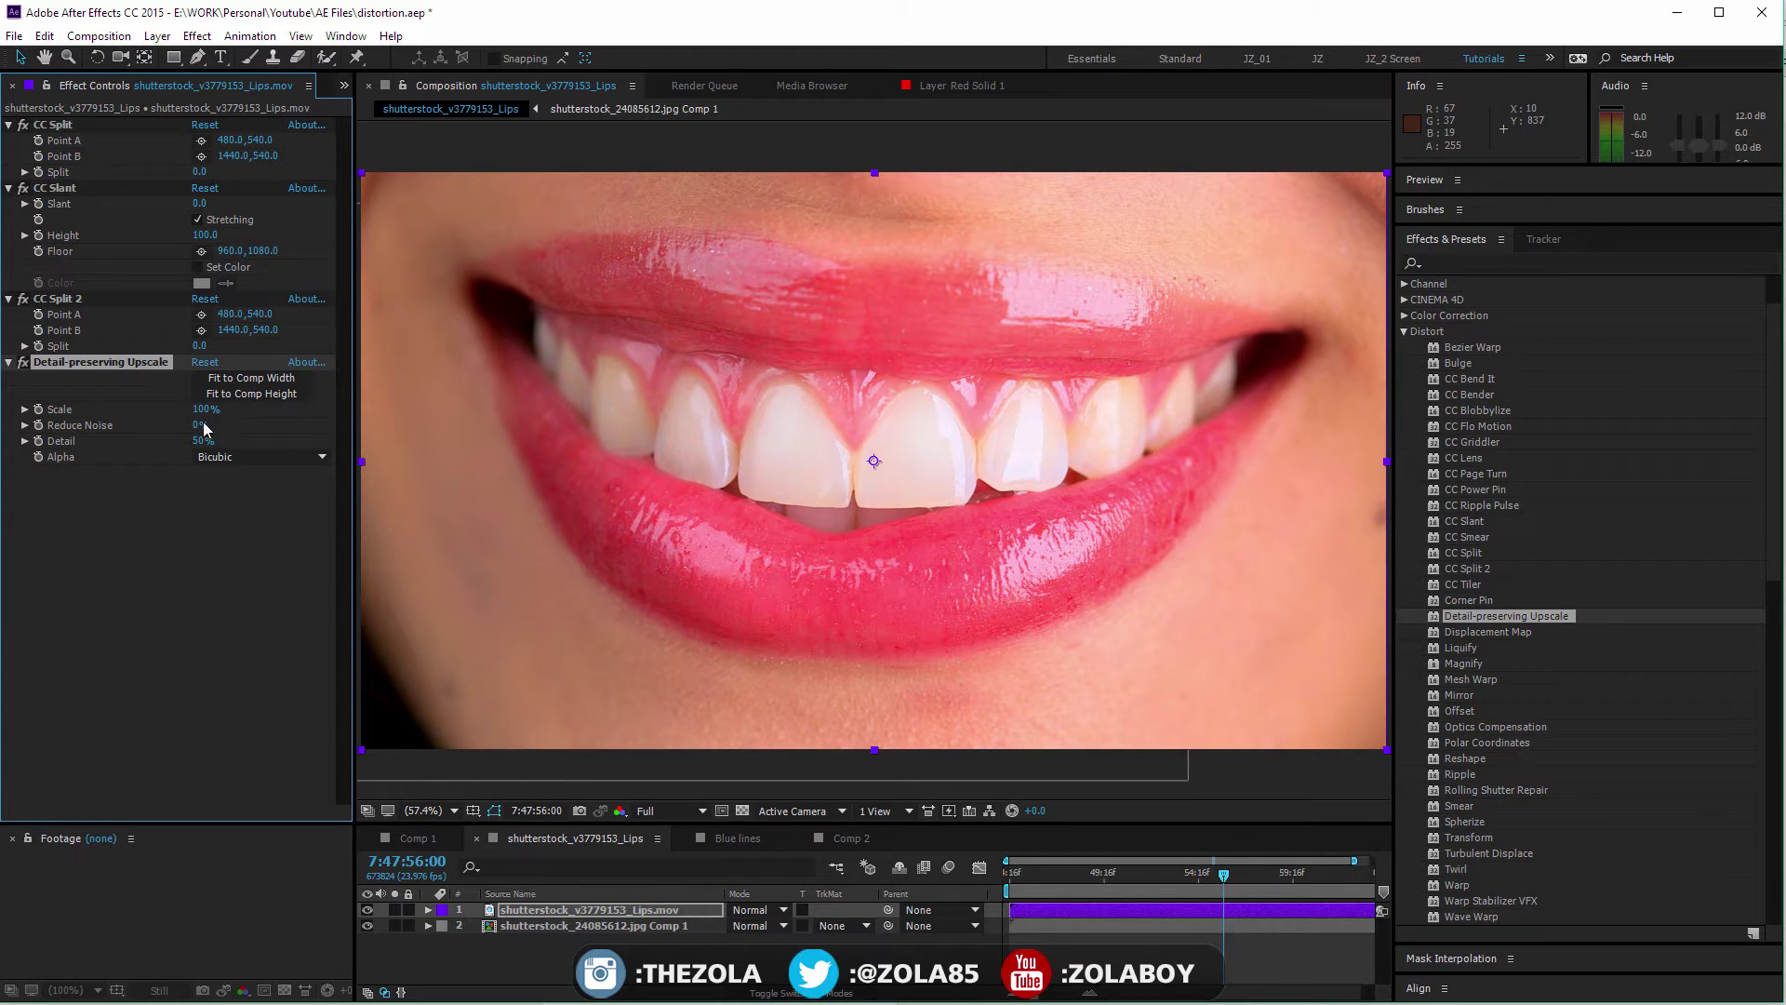
drag(194, 410, 246, 409)
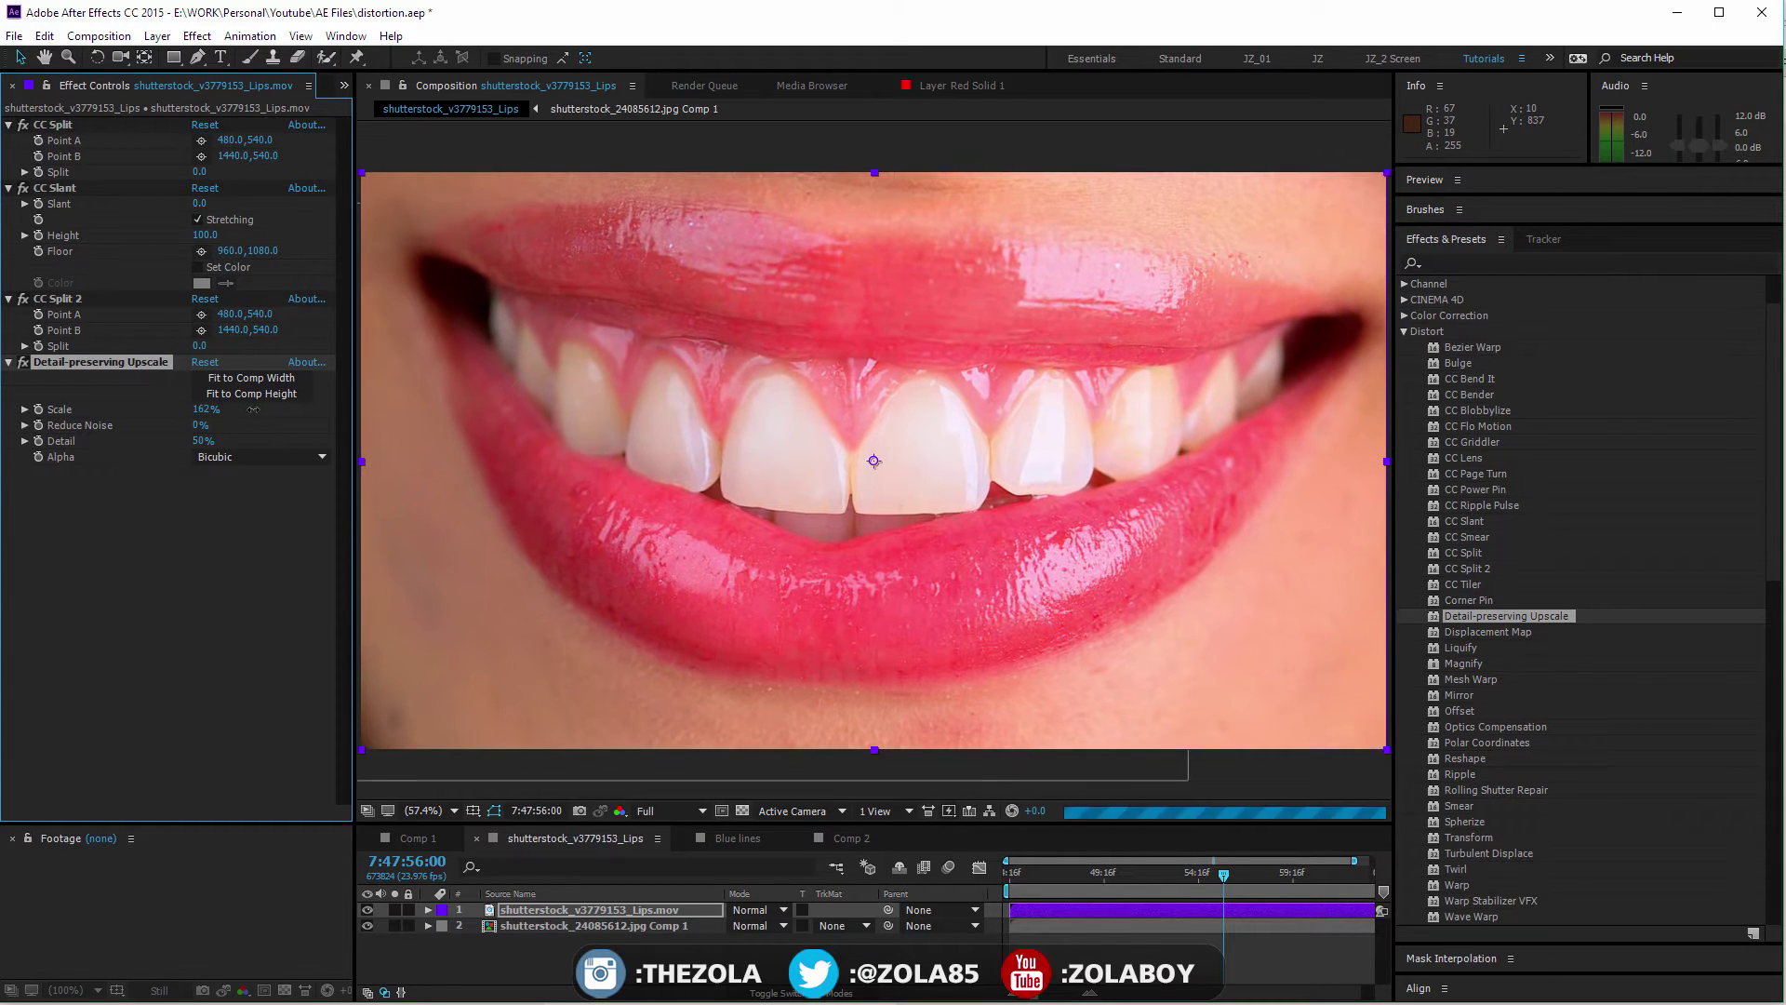
drag(252, 409, 248, 409)
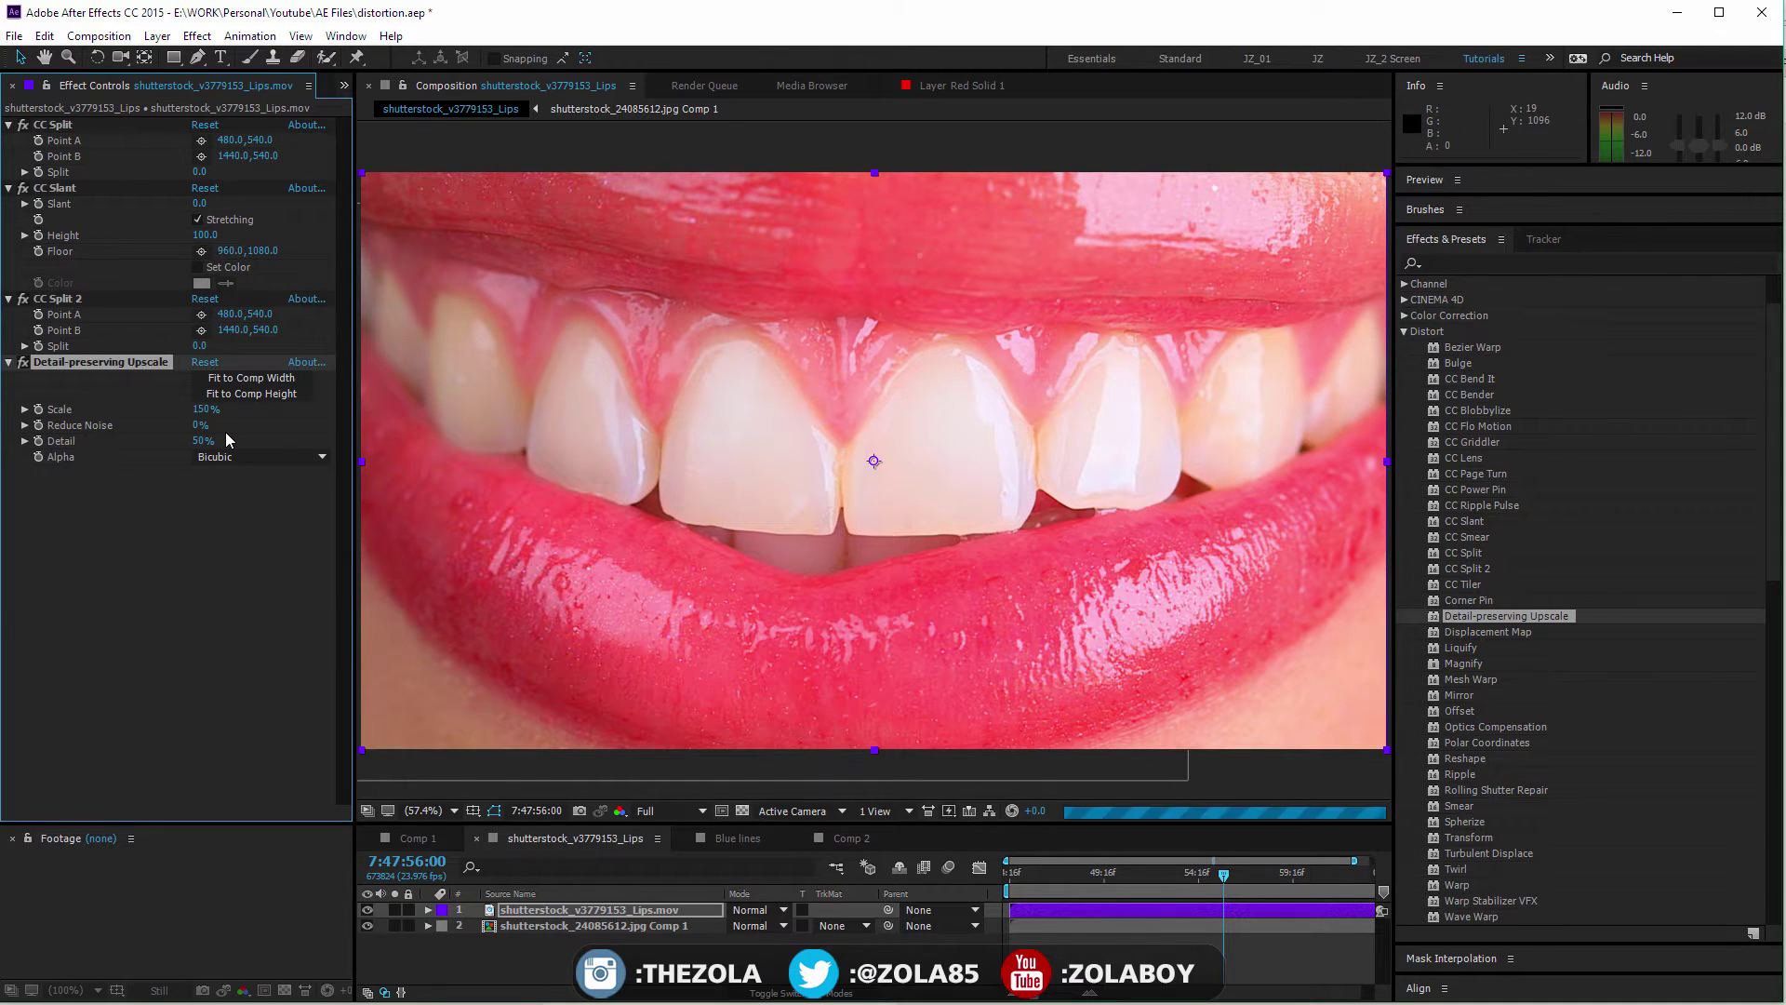
key(Return)
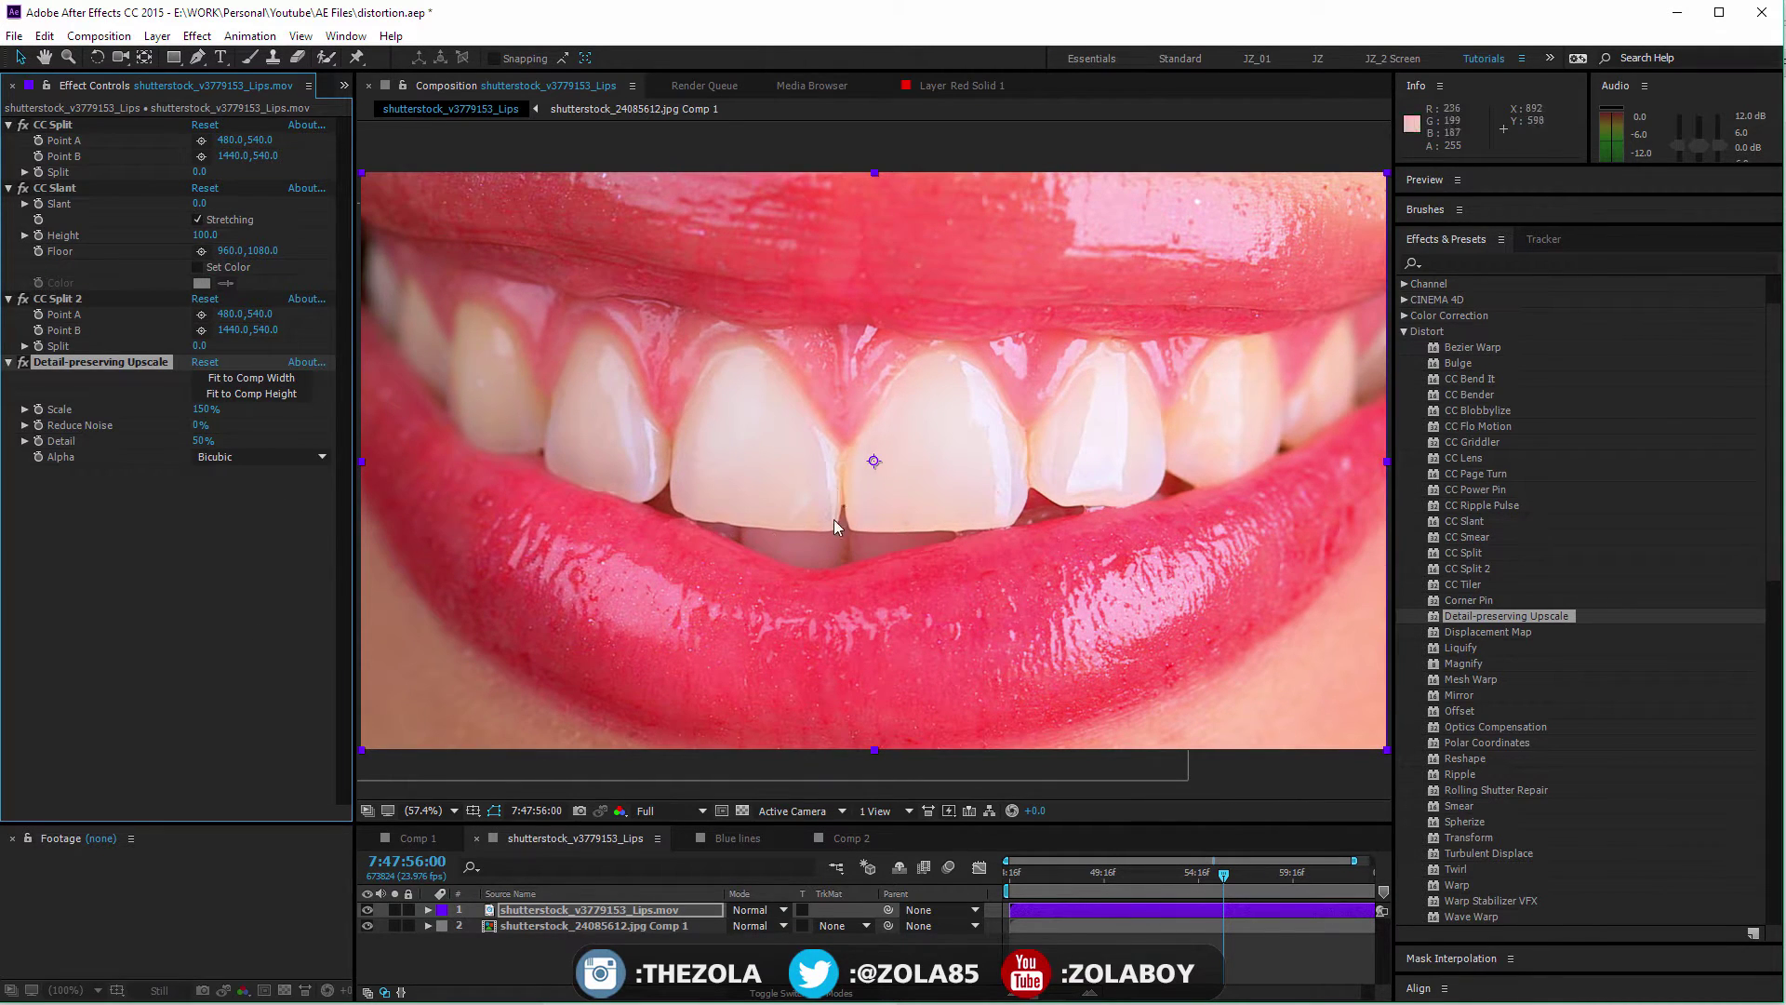
click(600, 909)
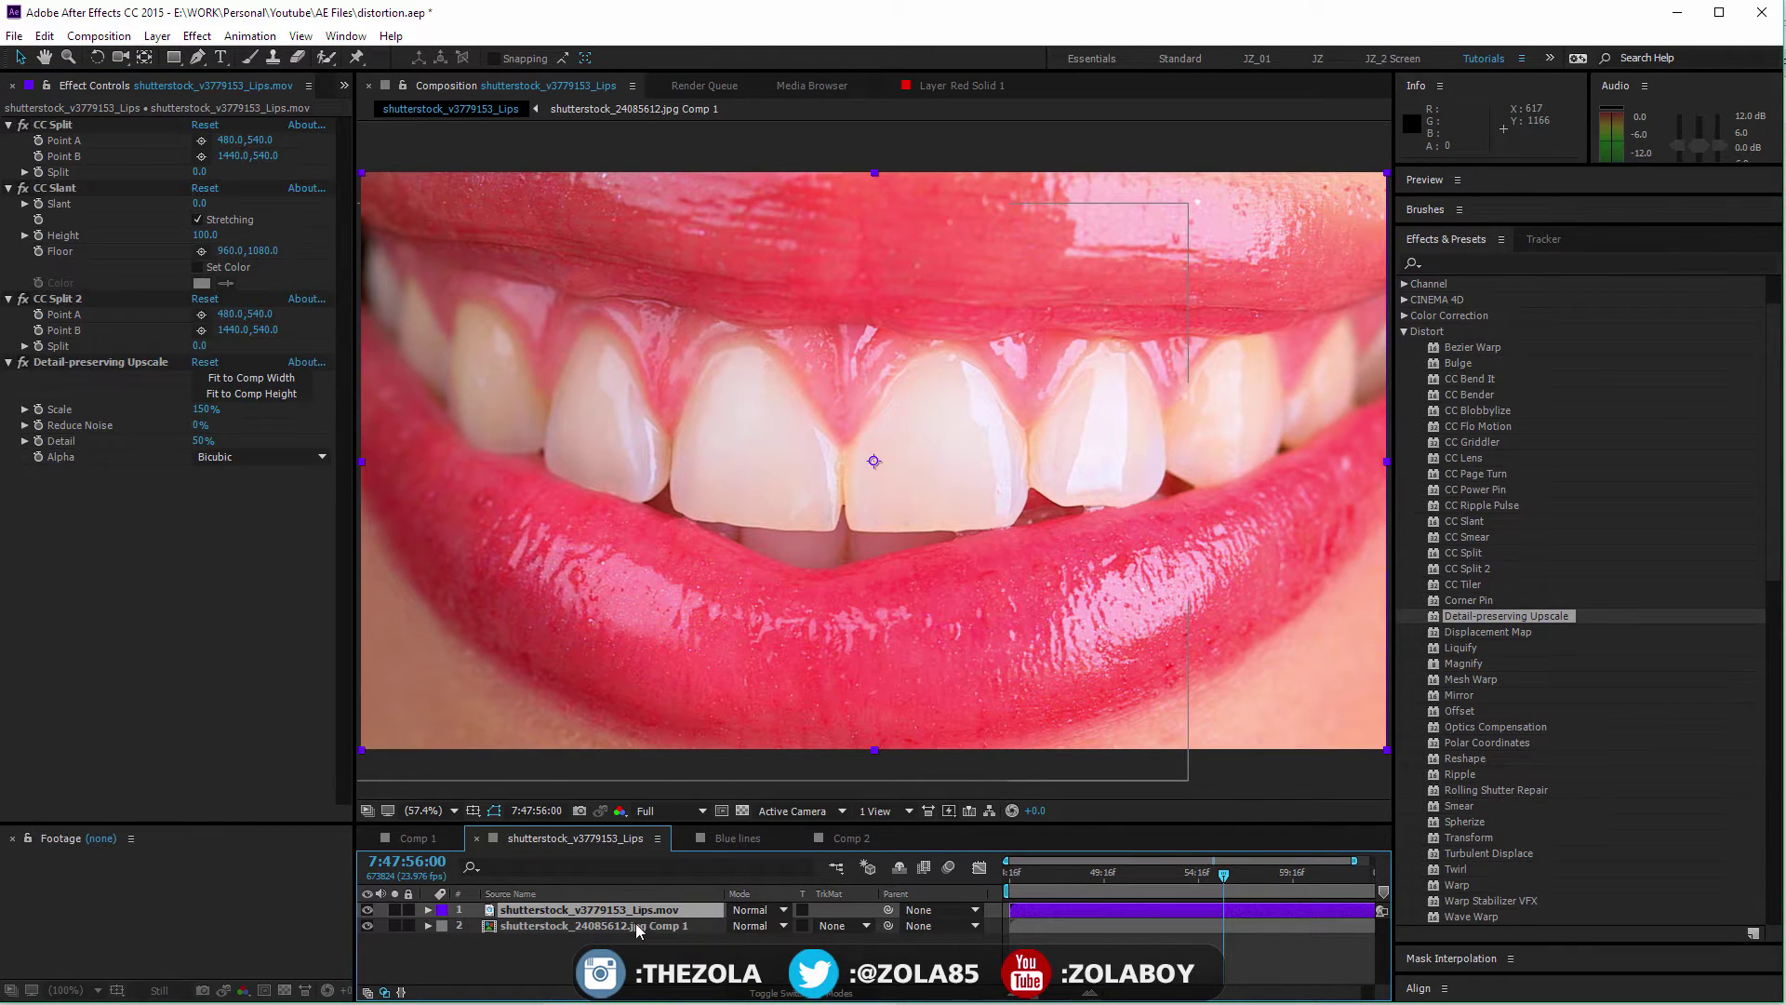
Step: Duplicate the lips layer and delete all effects from the copy
key(ctrl+d)
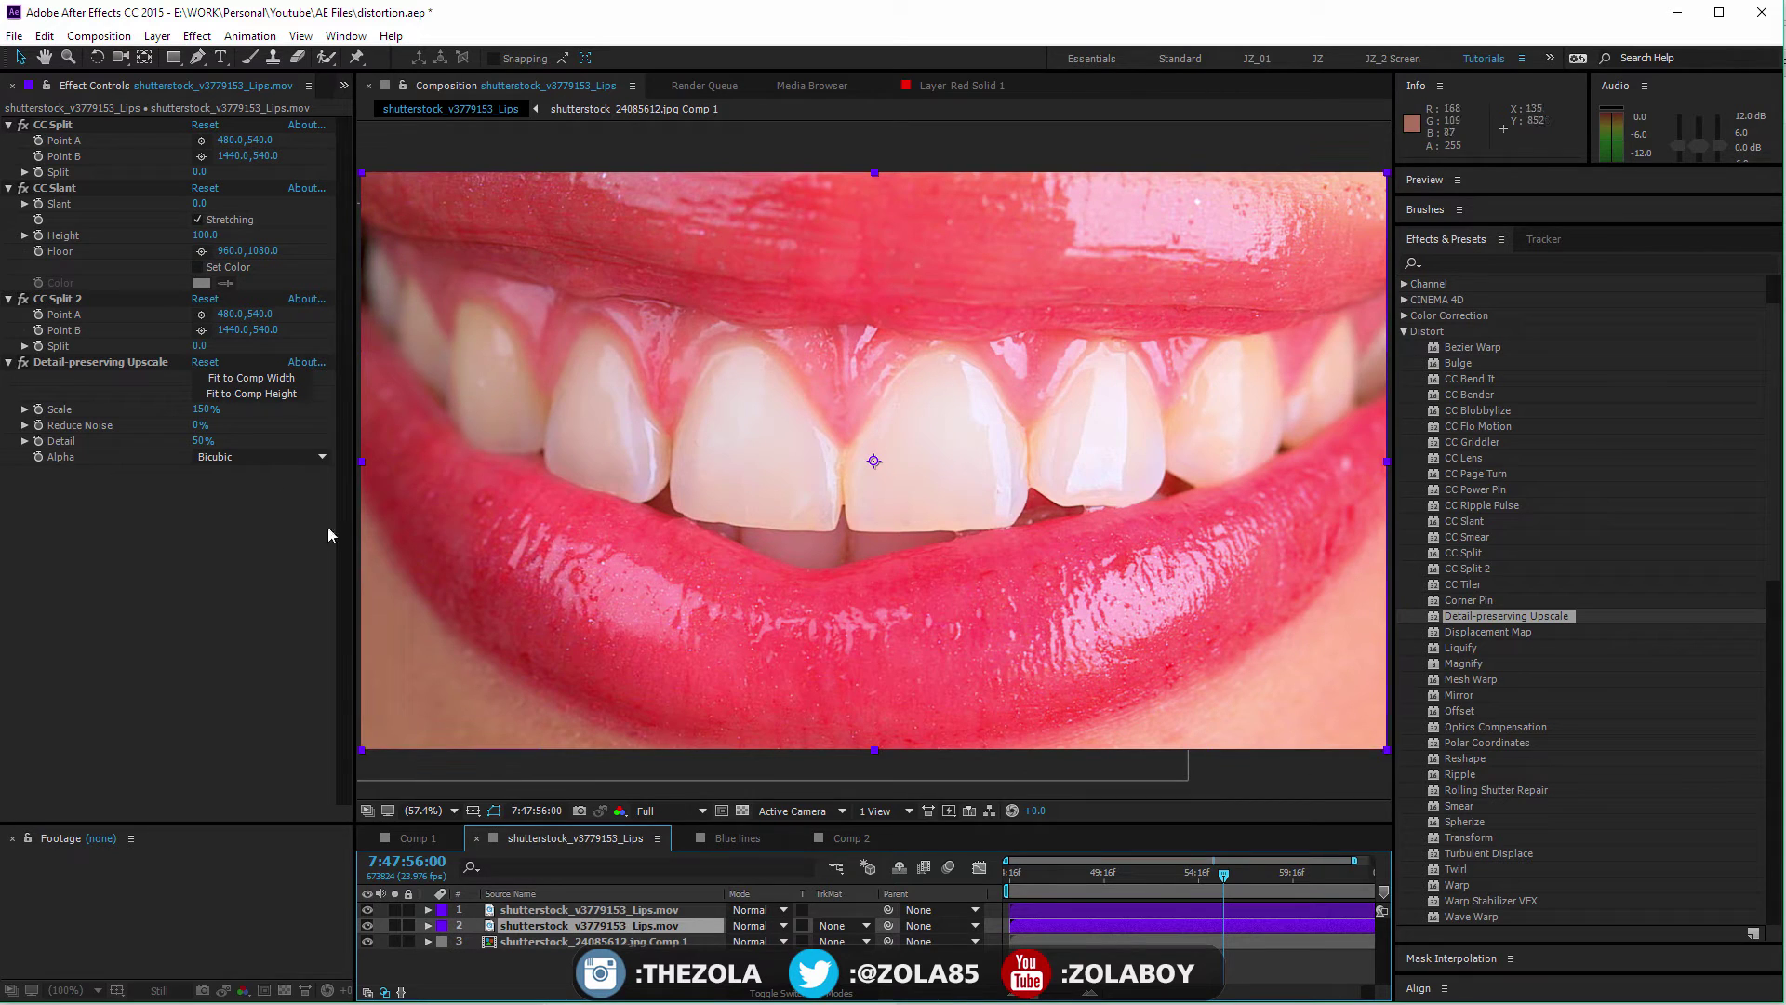
click(91, 368)
key(Delete)
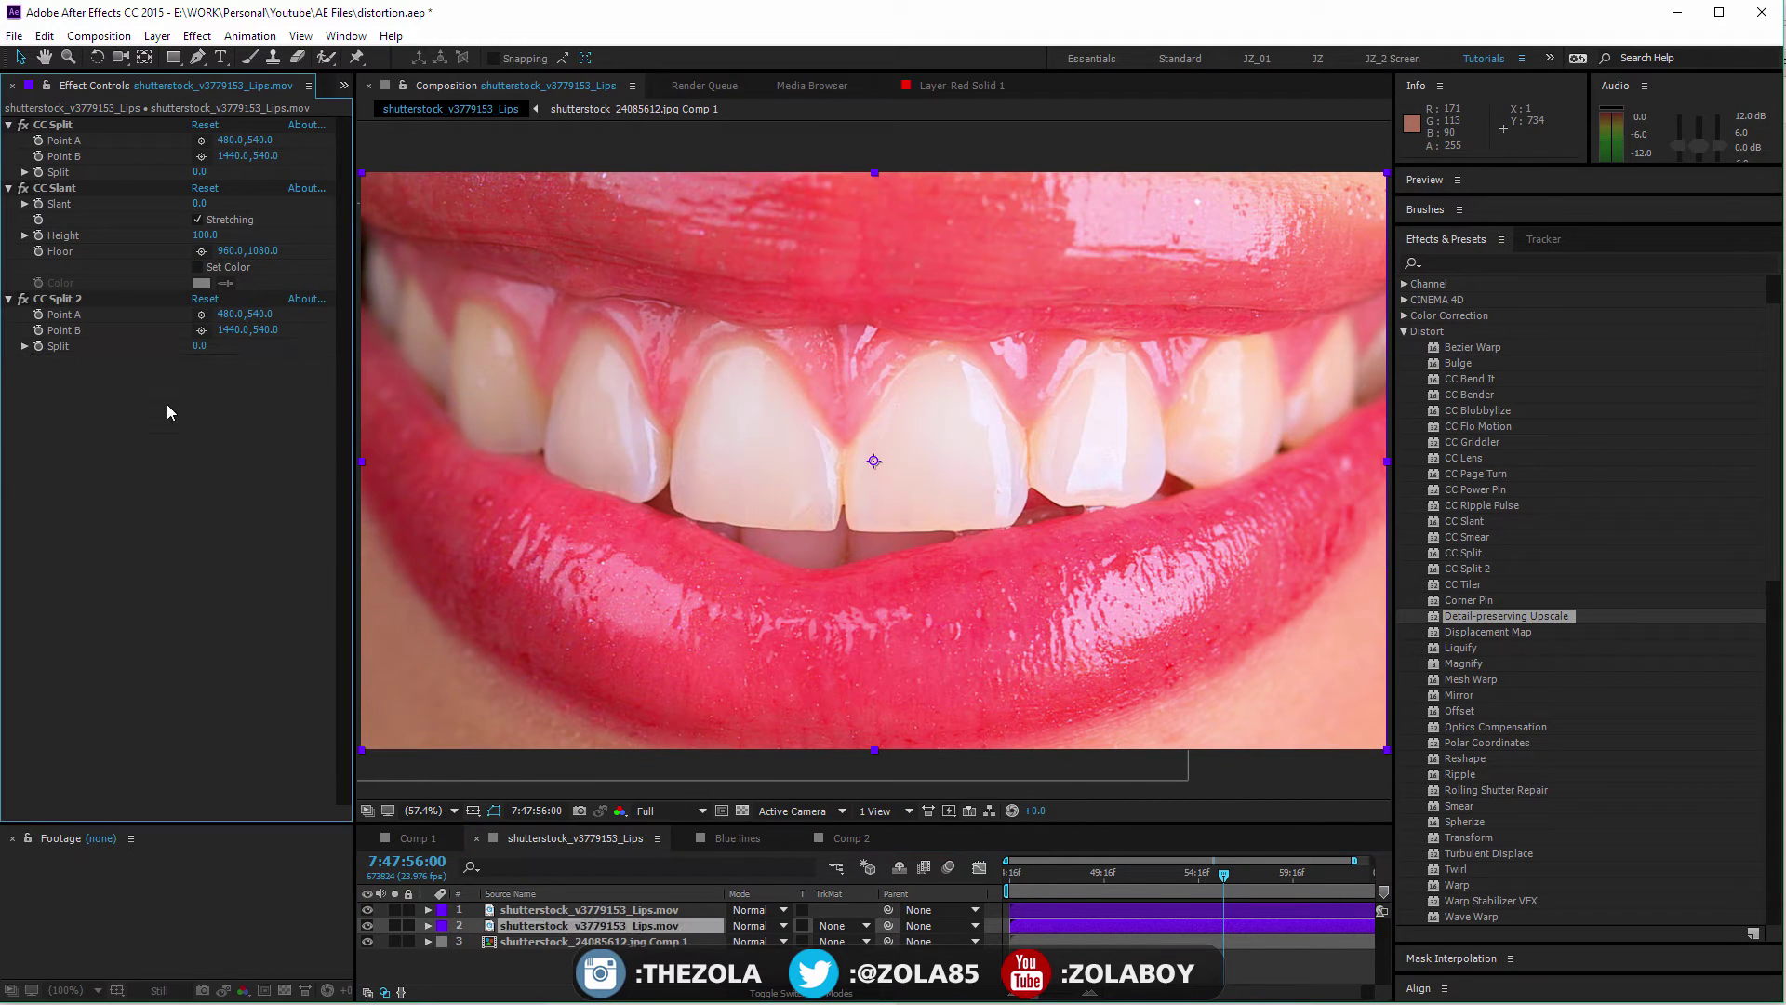
click(54, 124)
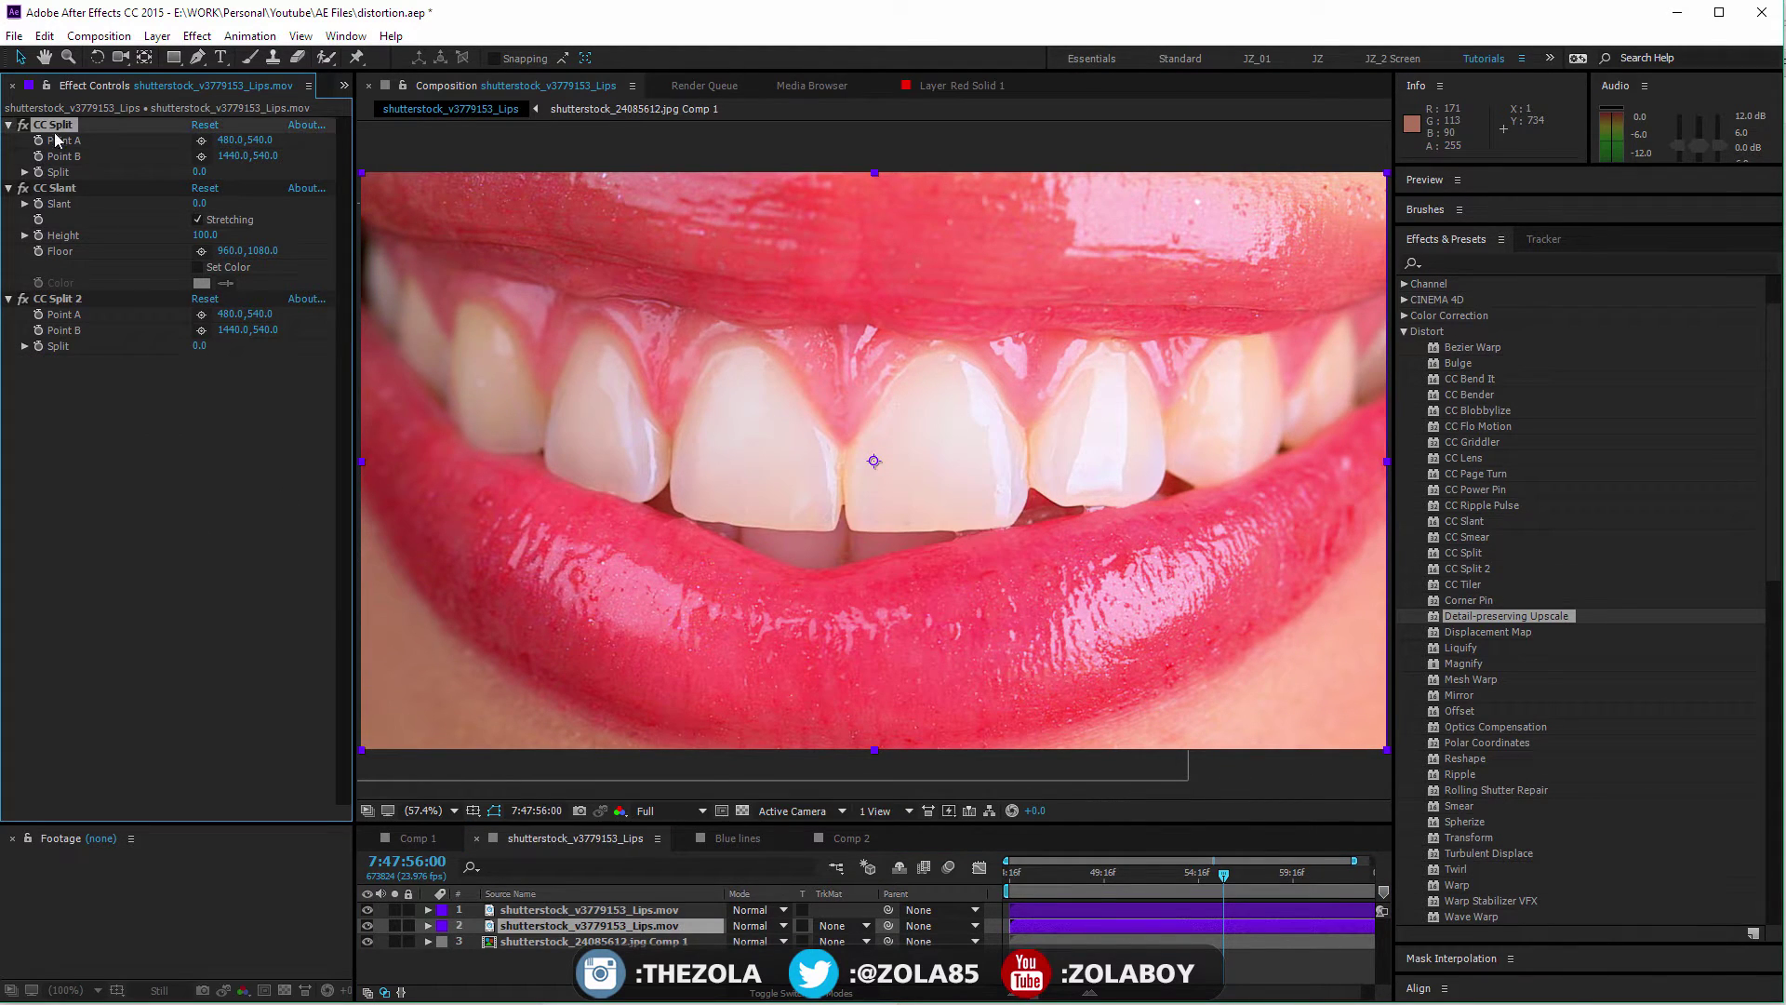
shift+click(63, 307)
key(Delete)
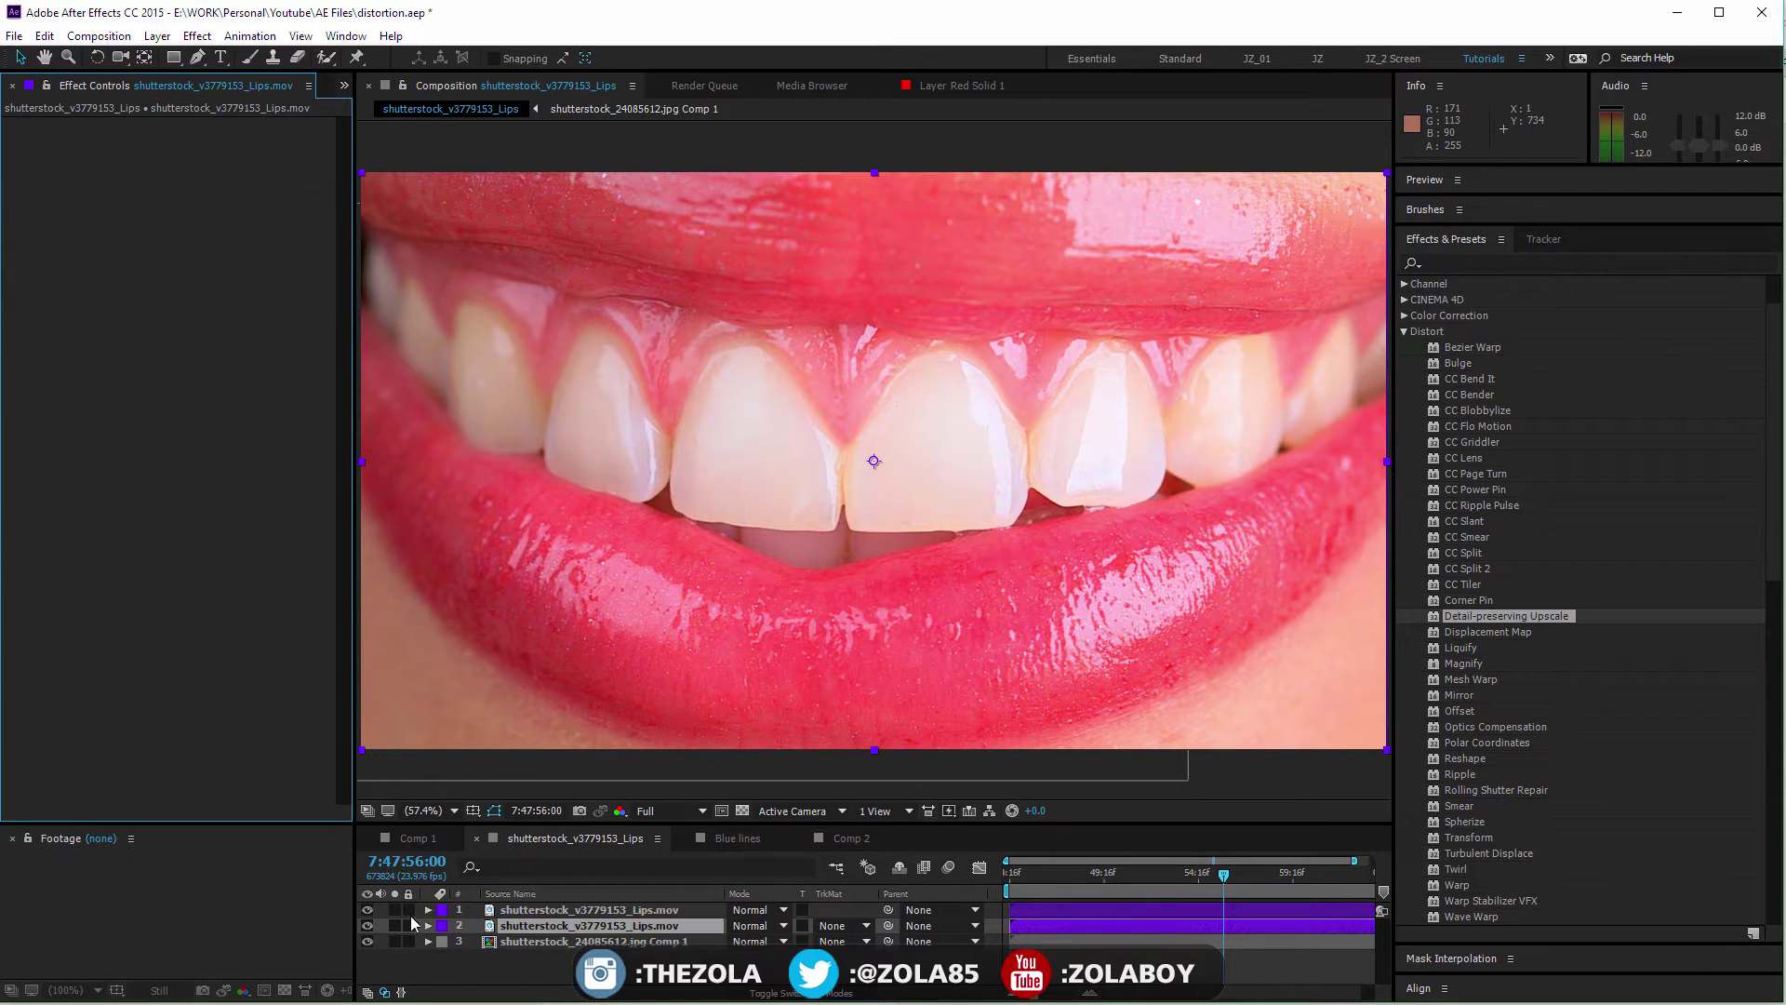
Step: Hide the top lips layer and set the effect-free copy's Scale to 150%
click(368, 910)
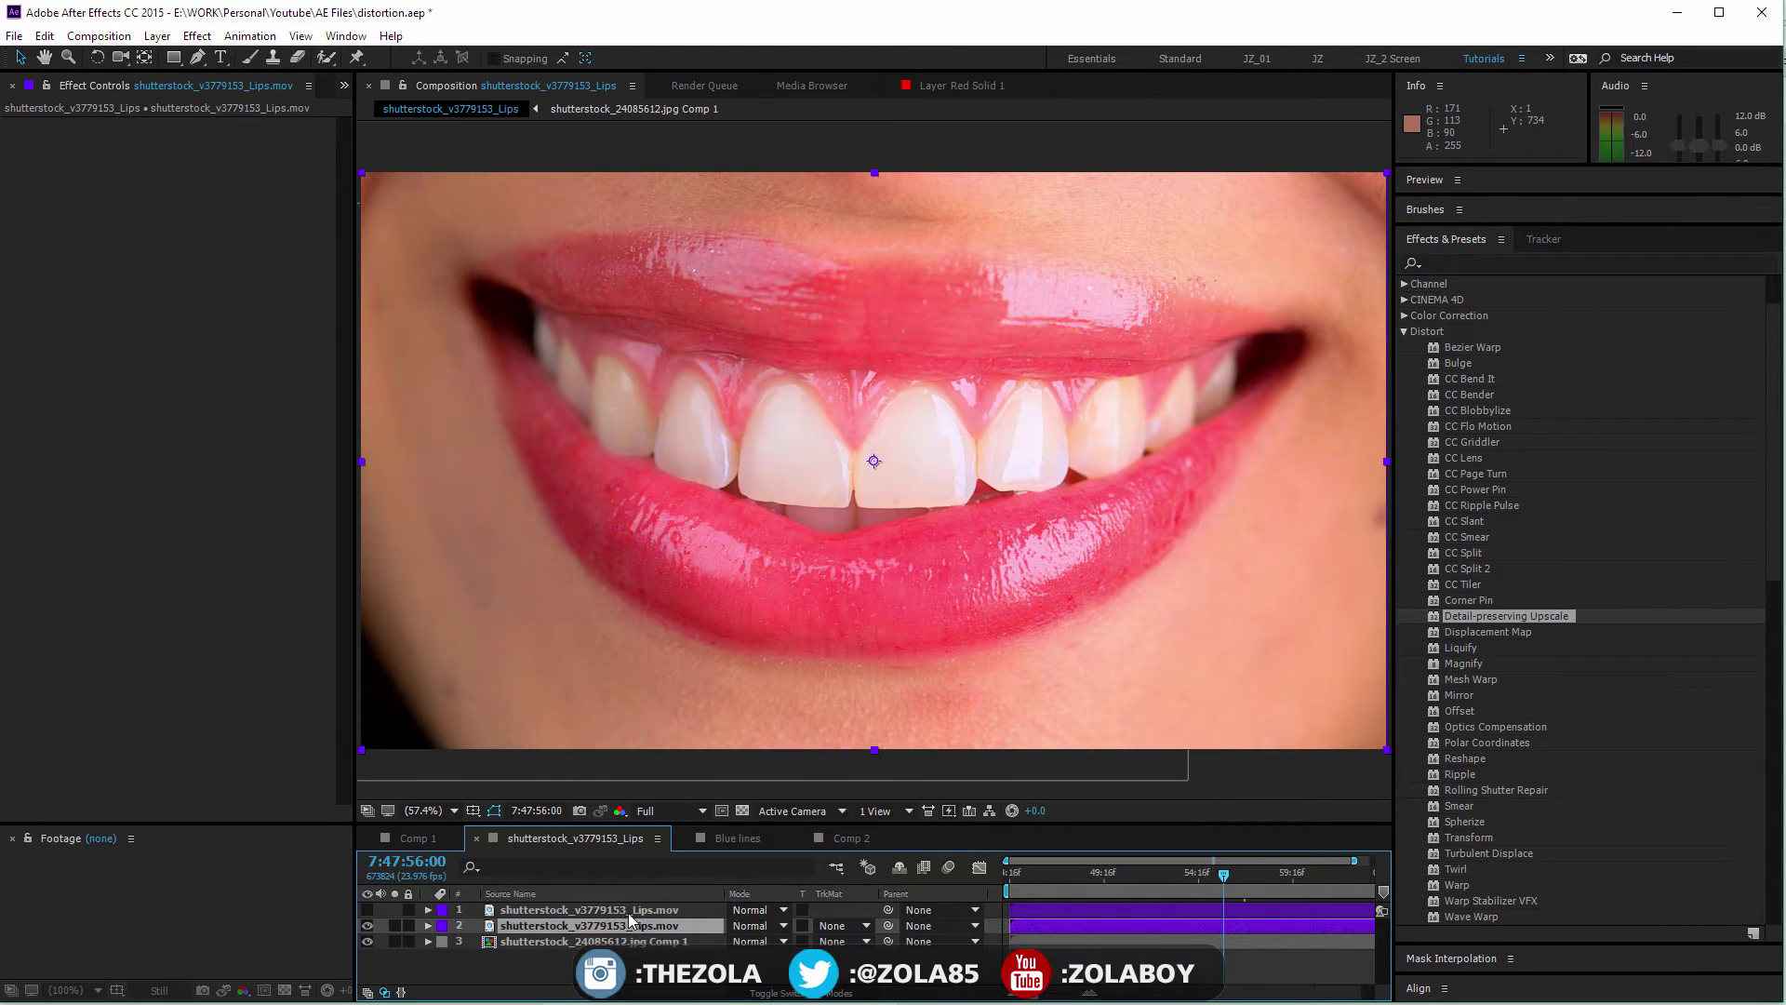
click(595, 908)
key(s)
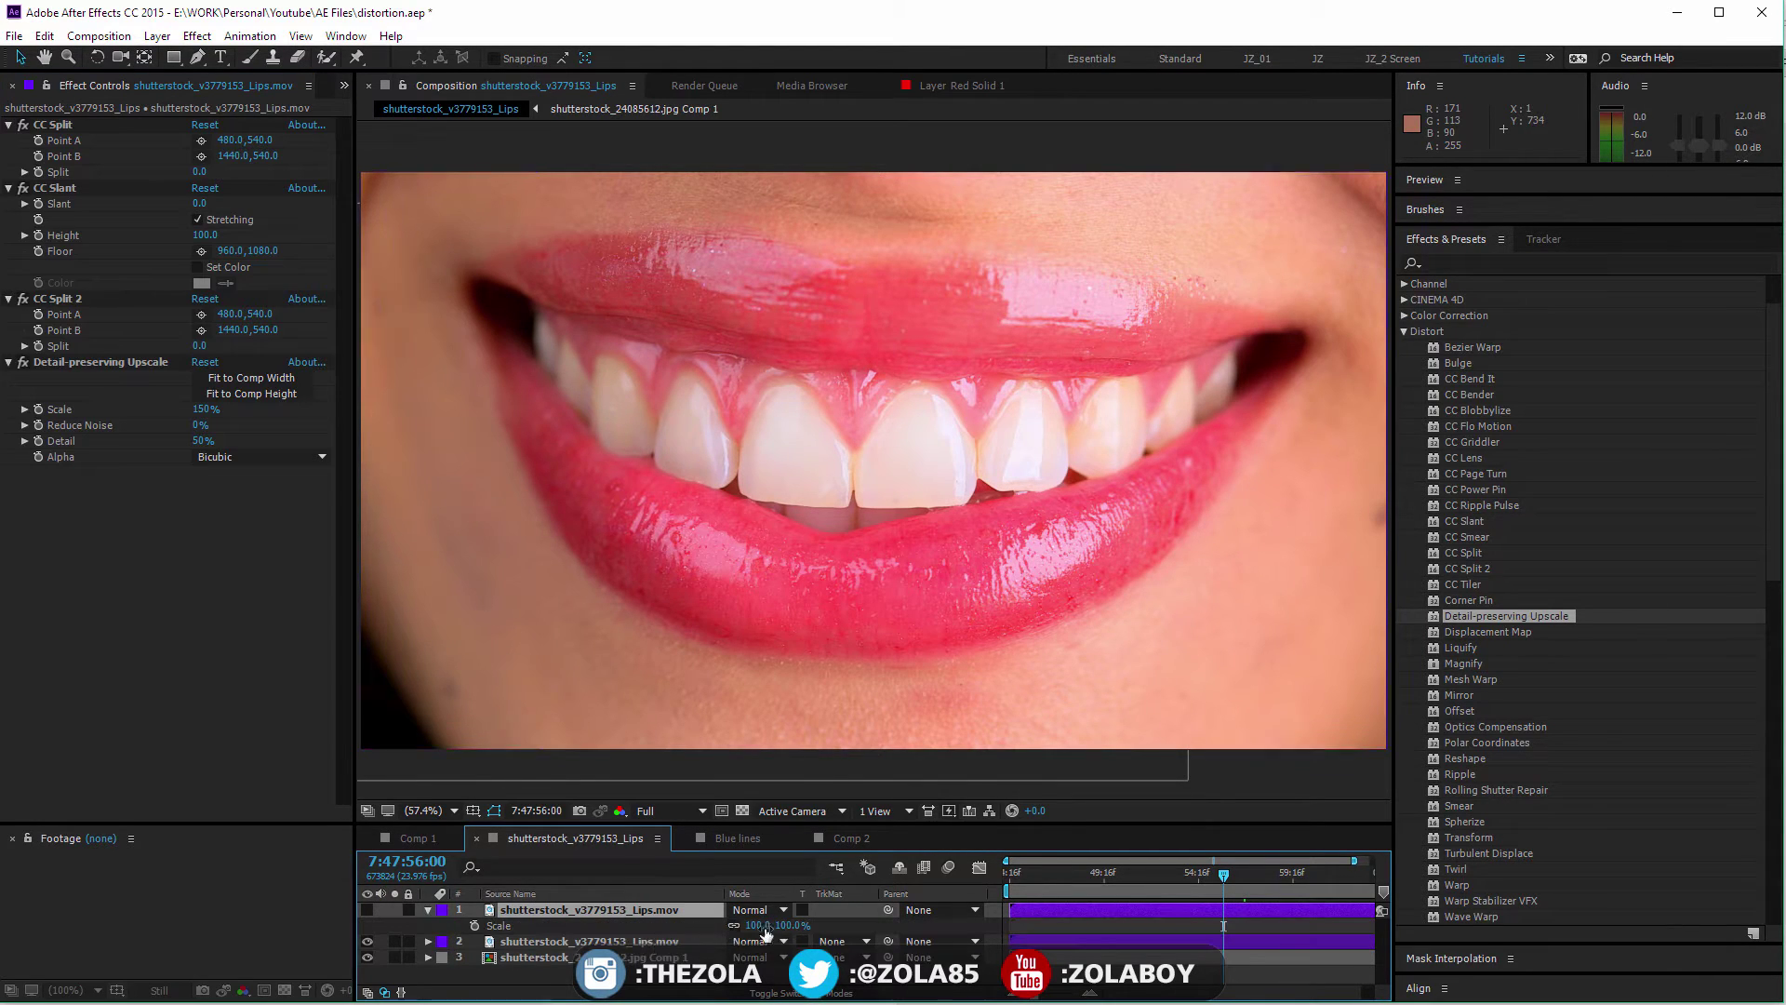
click(659, 941)
key(s)
click(784, 956)
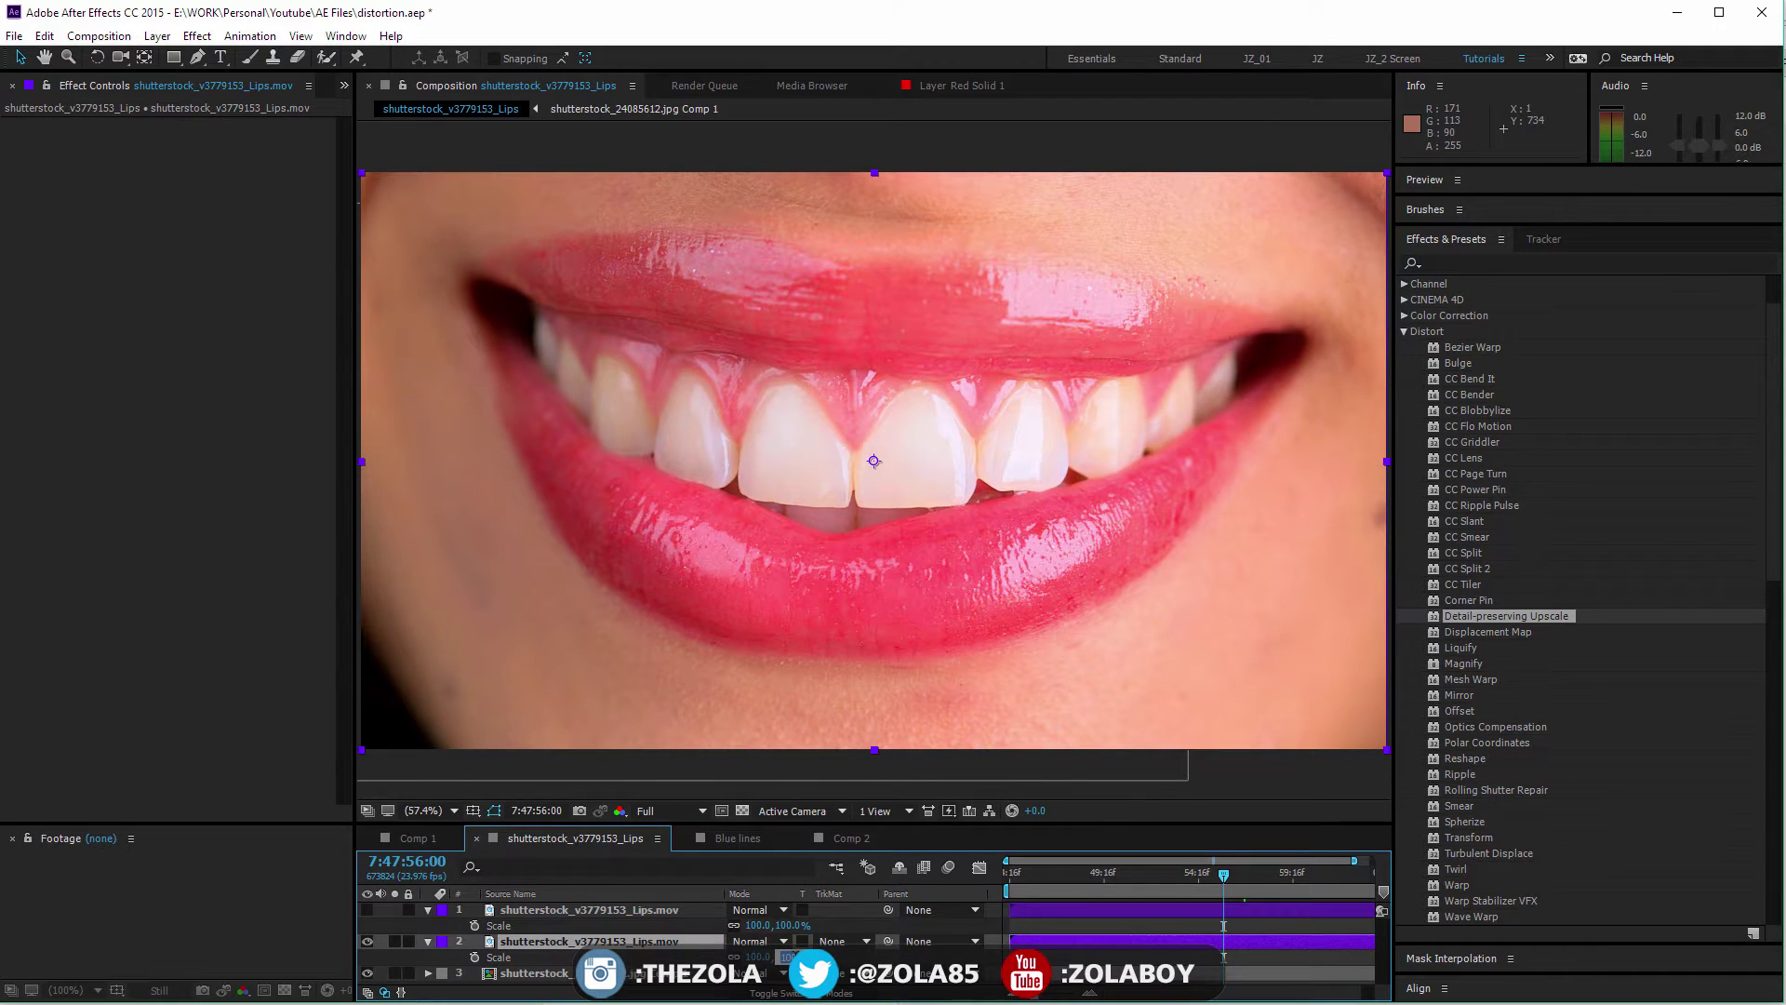
text(150)
key(Return)
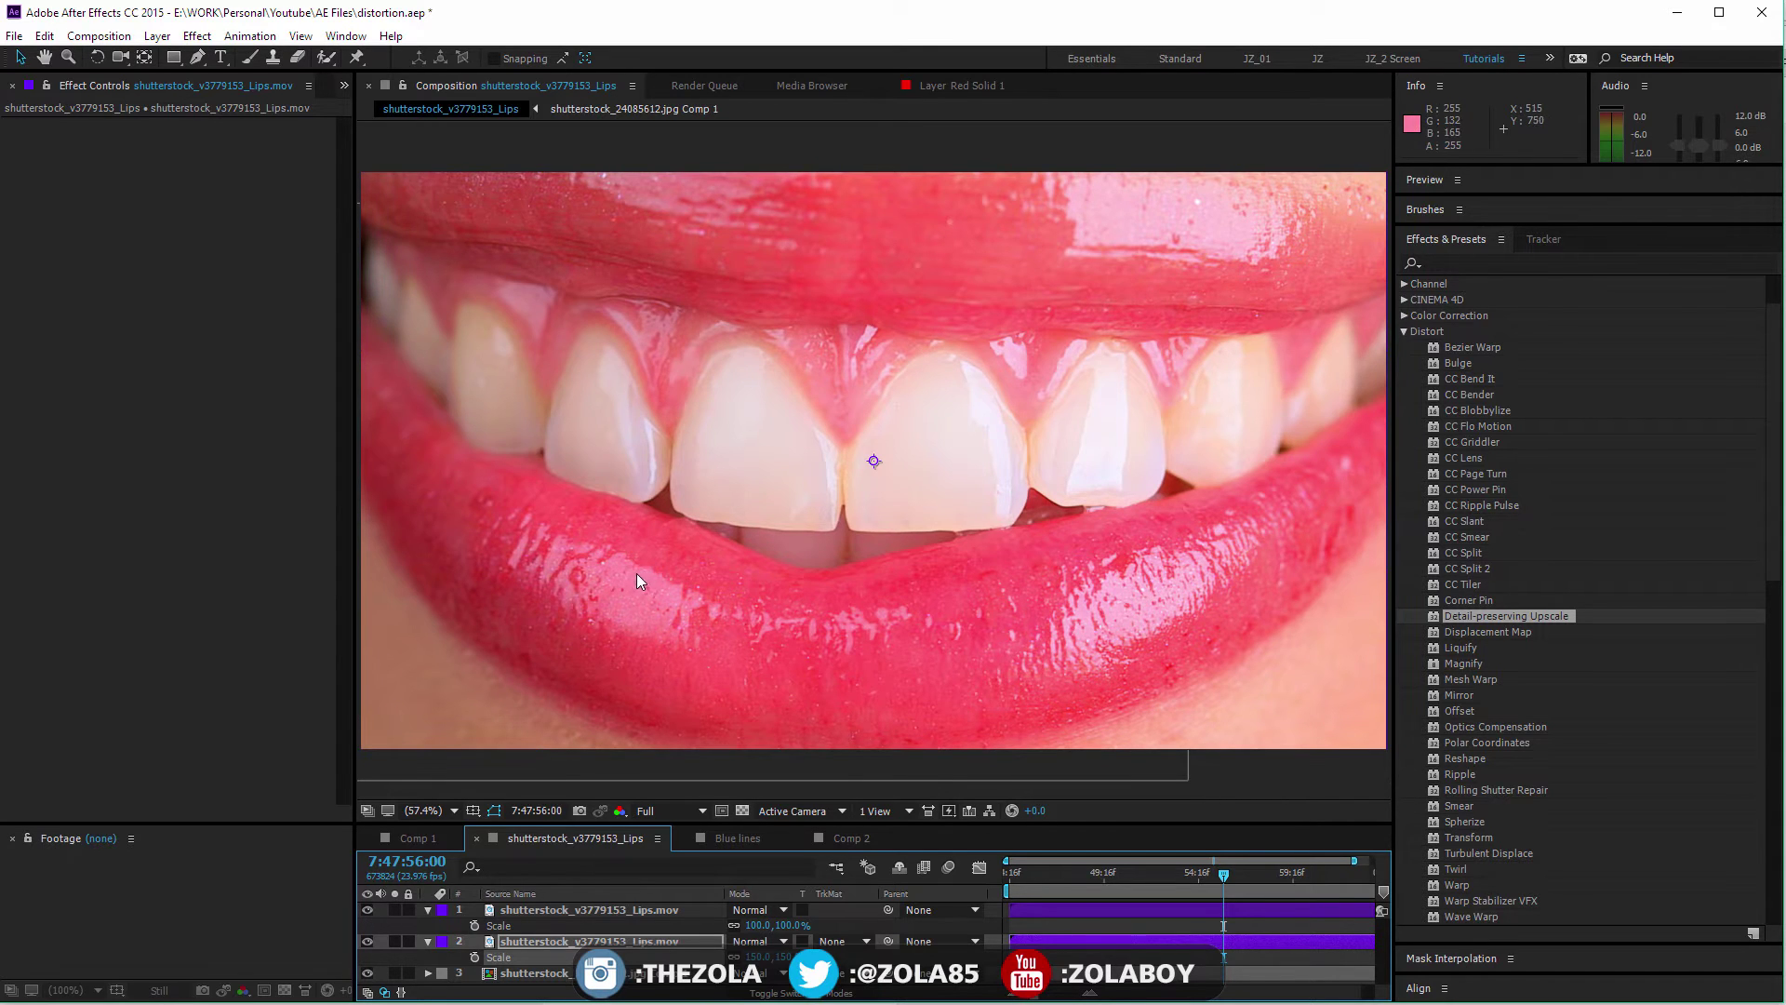
Step: Zoom the viewer to 100% and pan across the teeth to compare detail
key(slash)
drag(572, 647, 813, 602)
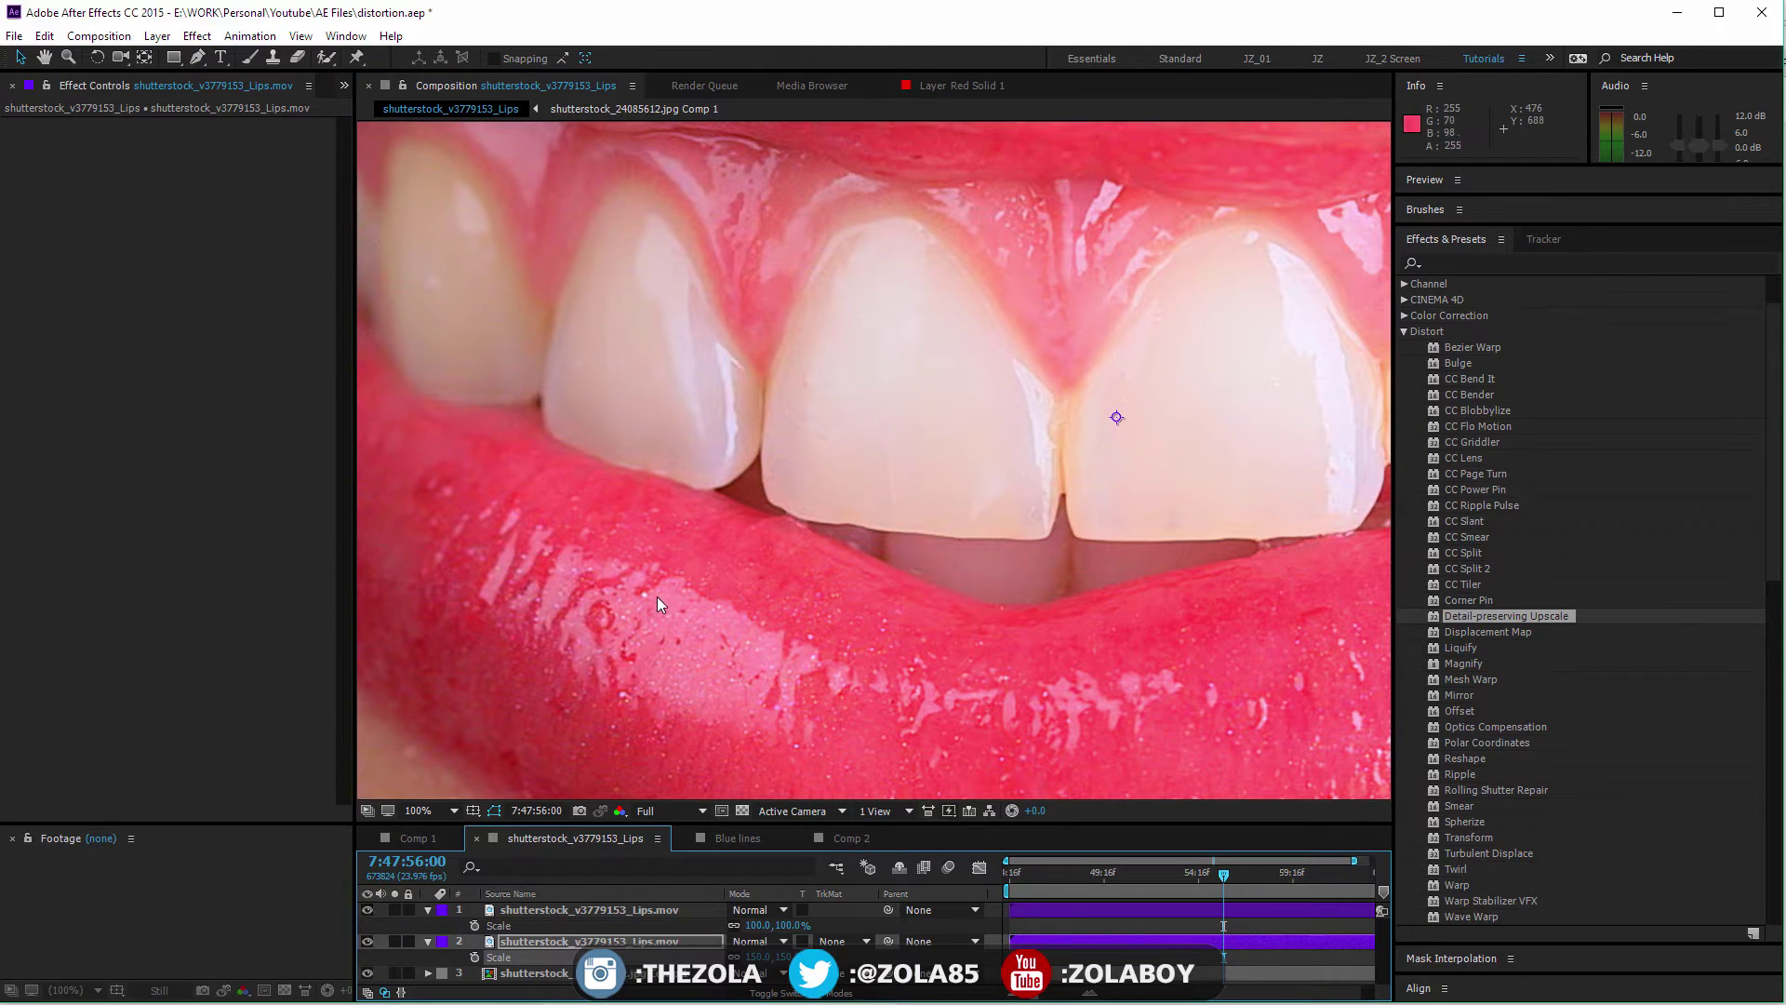
click(619, 912)
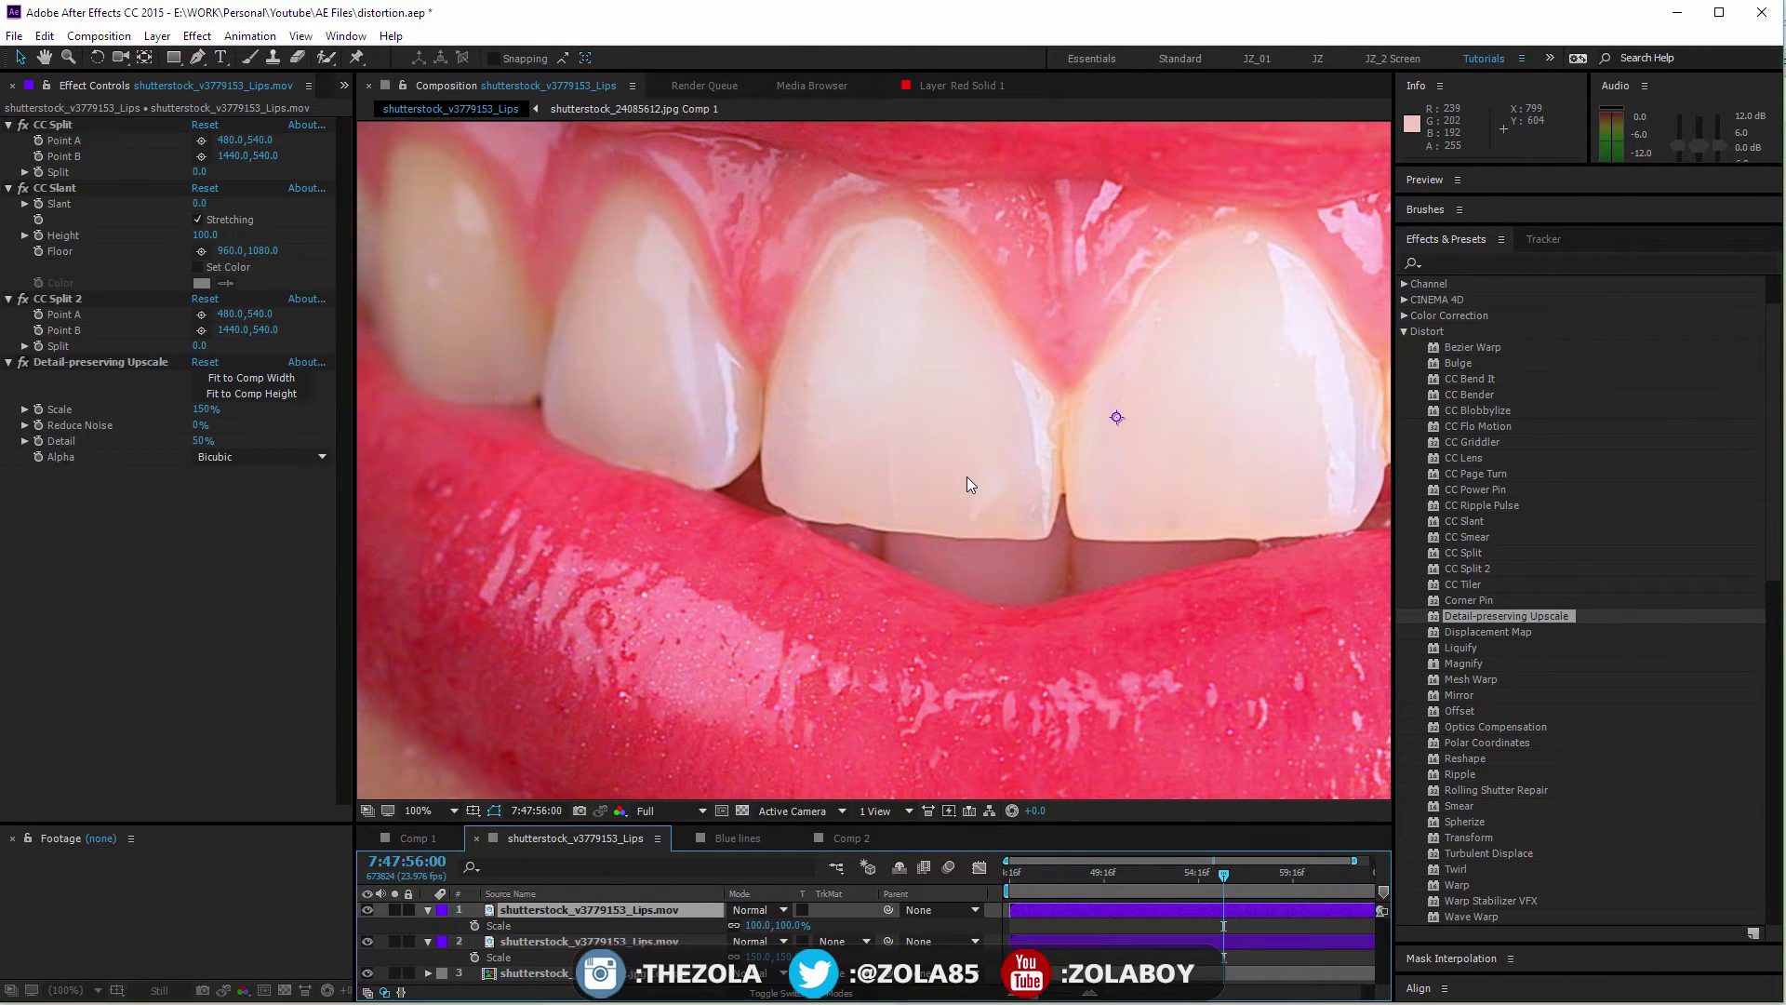
Step: Raise the upscale Scale to 200% and match the copy's Scale at 200%
key(comma)
key(comma)
click(202, 410)
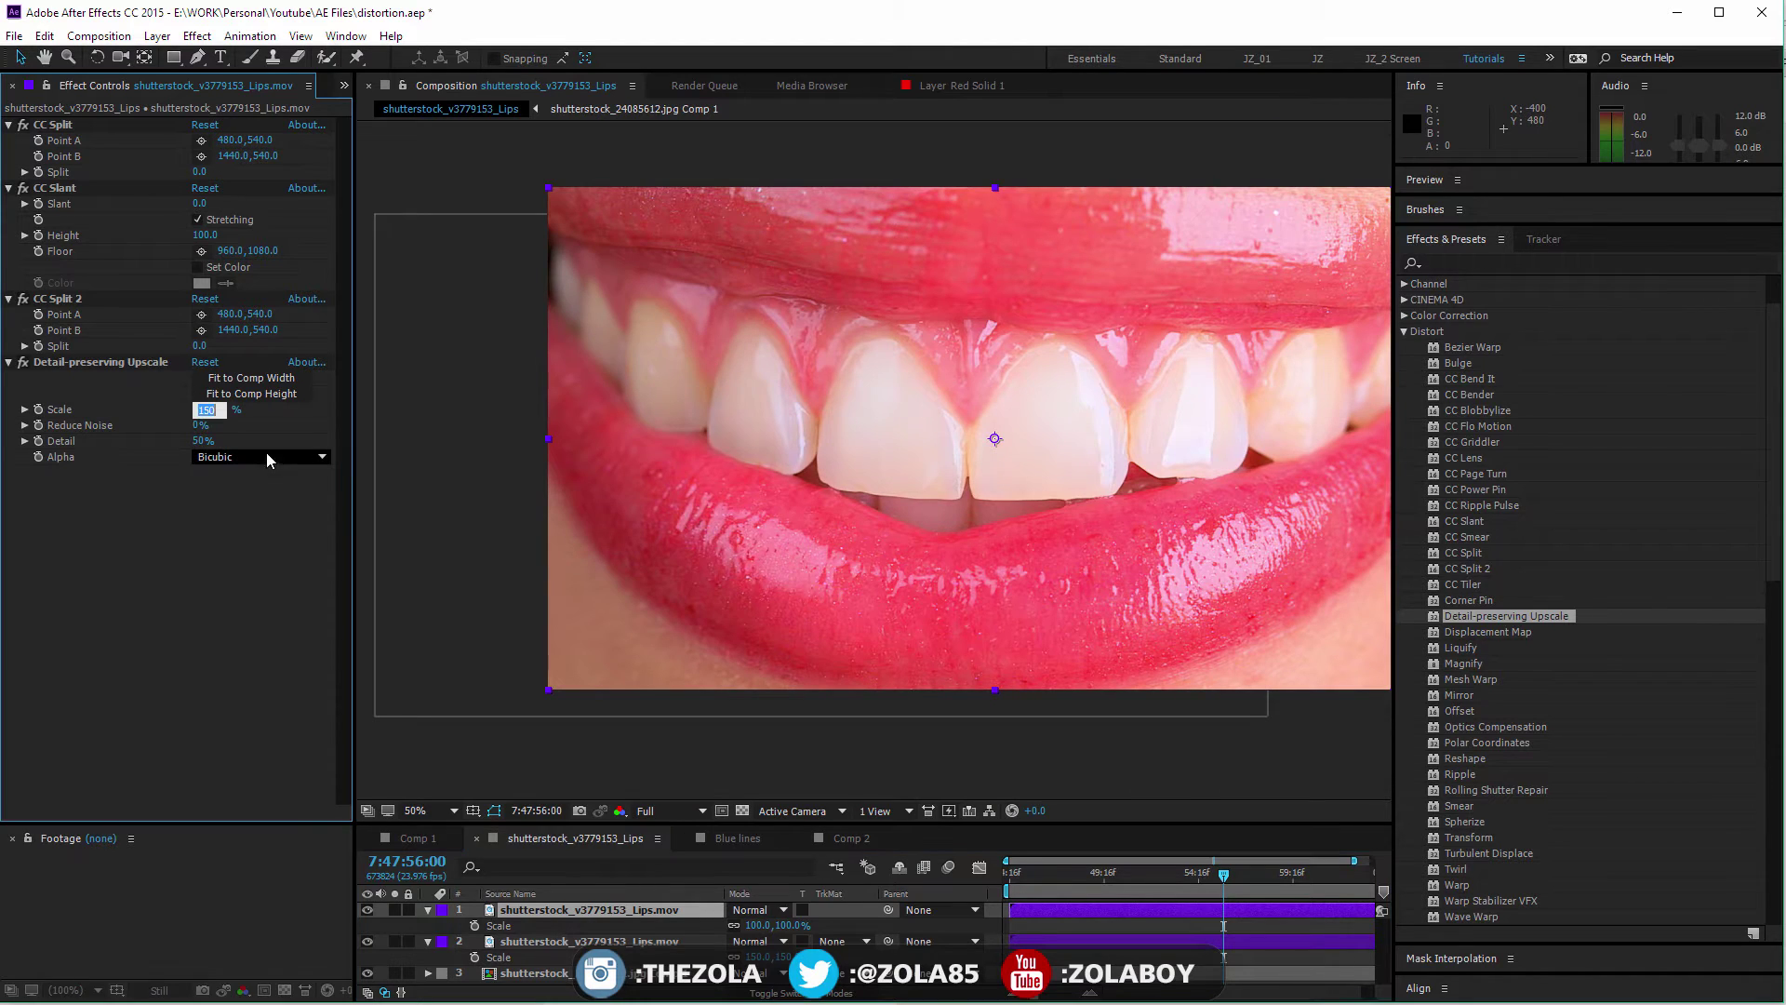
text(200)
key(Return)
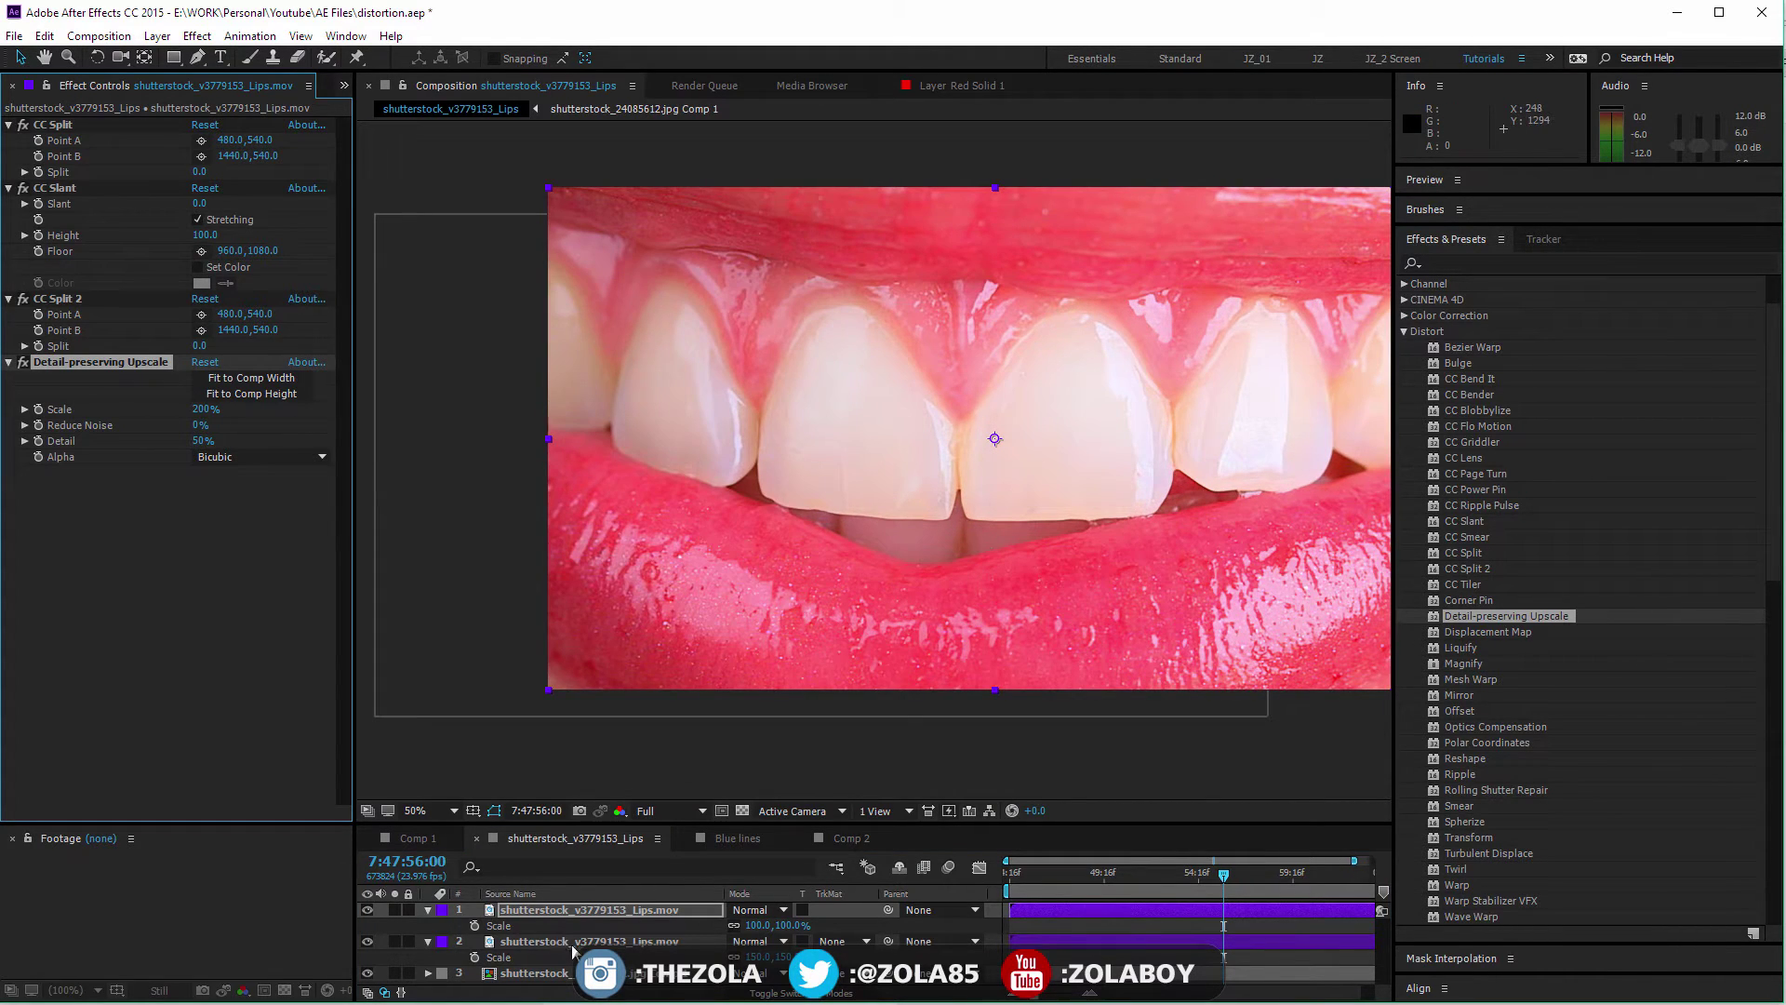
click(573, 941)
click(787, 956)
text(200)
key(Return)
key(period)
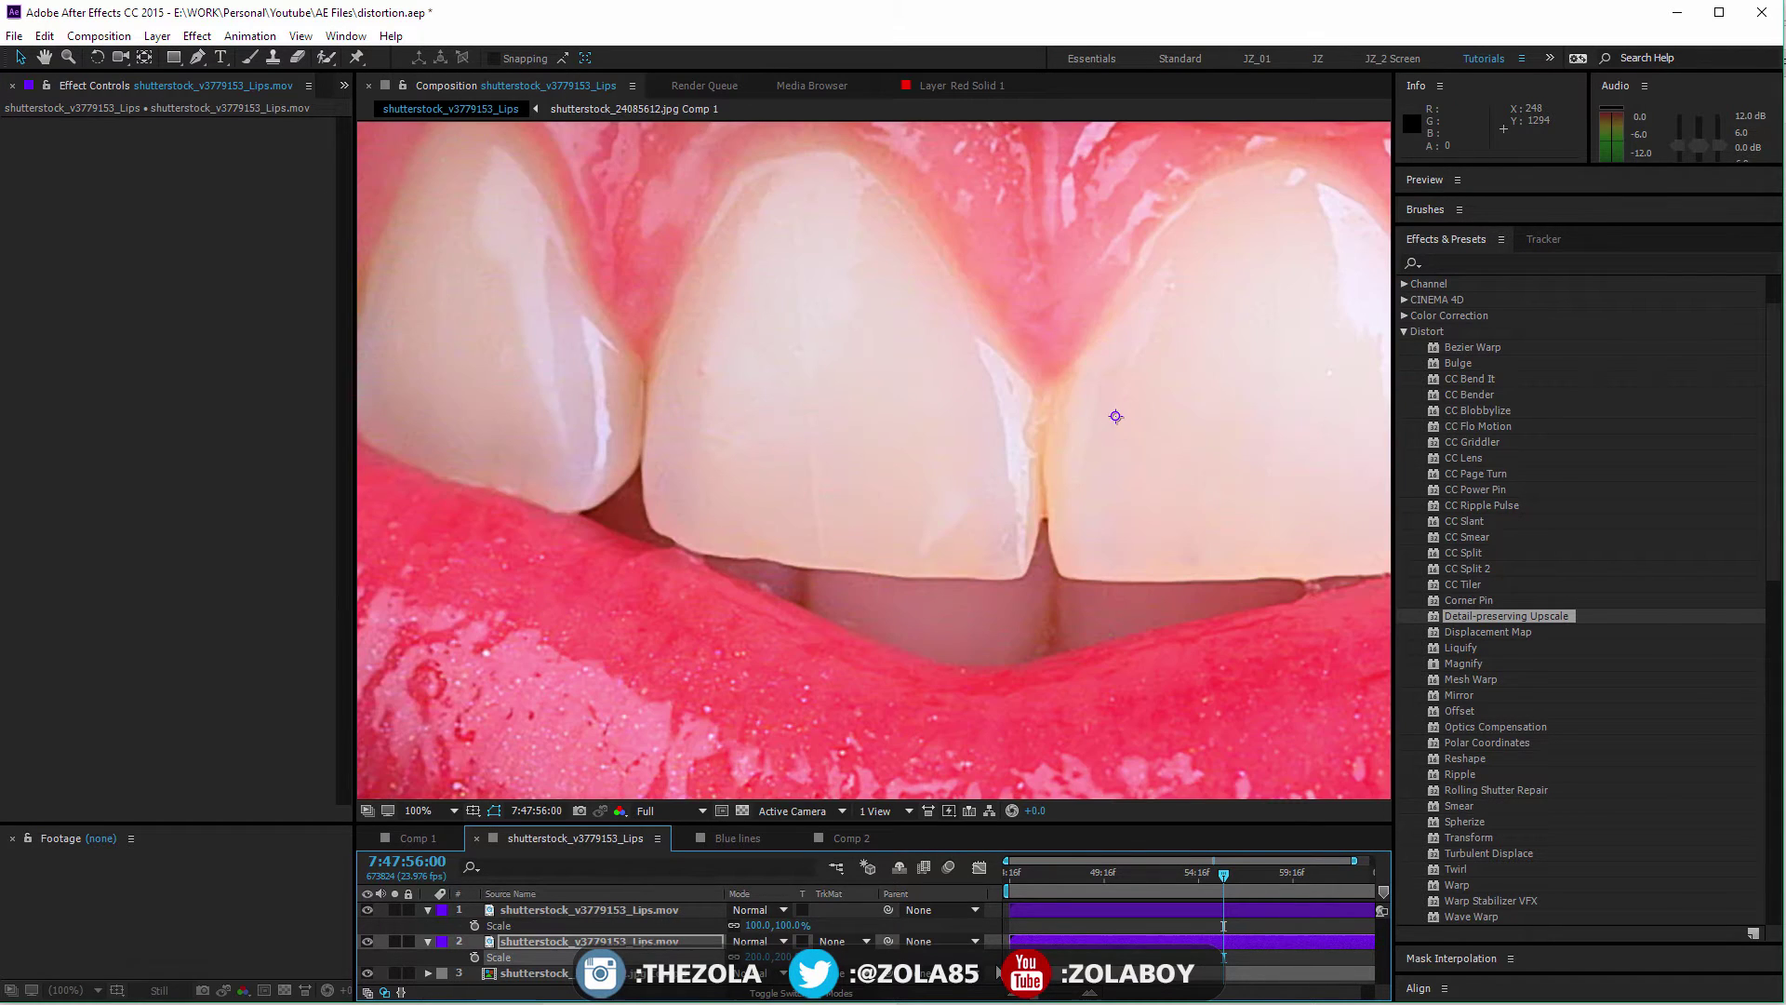
Step: Raise the top layer's upscale Detail to 100% and compare it against the copy beneath
click(368, 911)
click(552, 910)
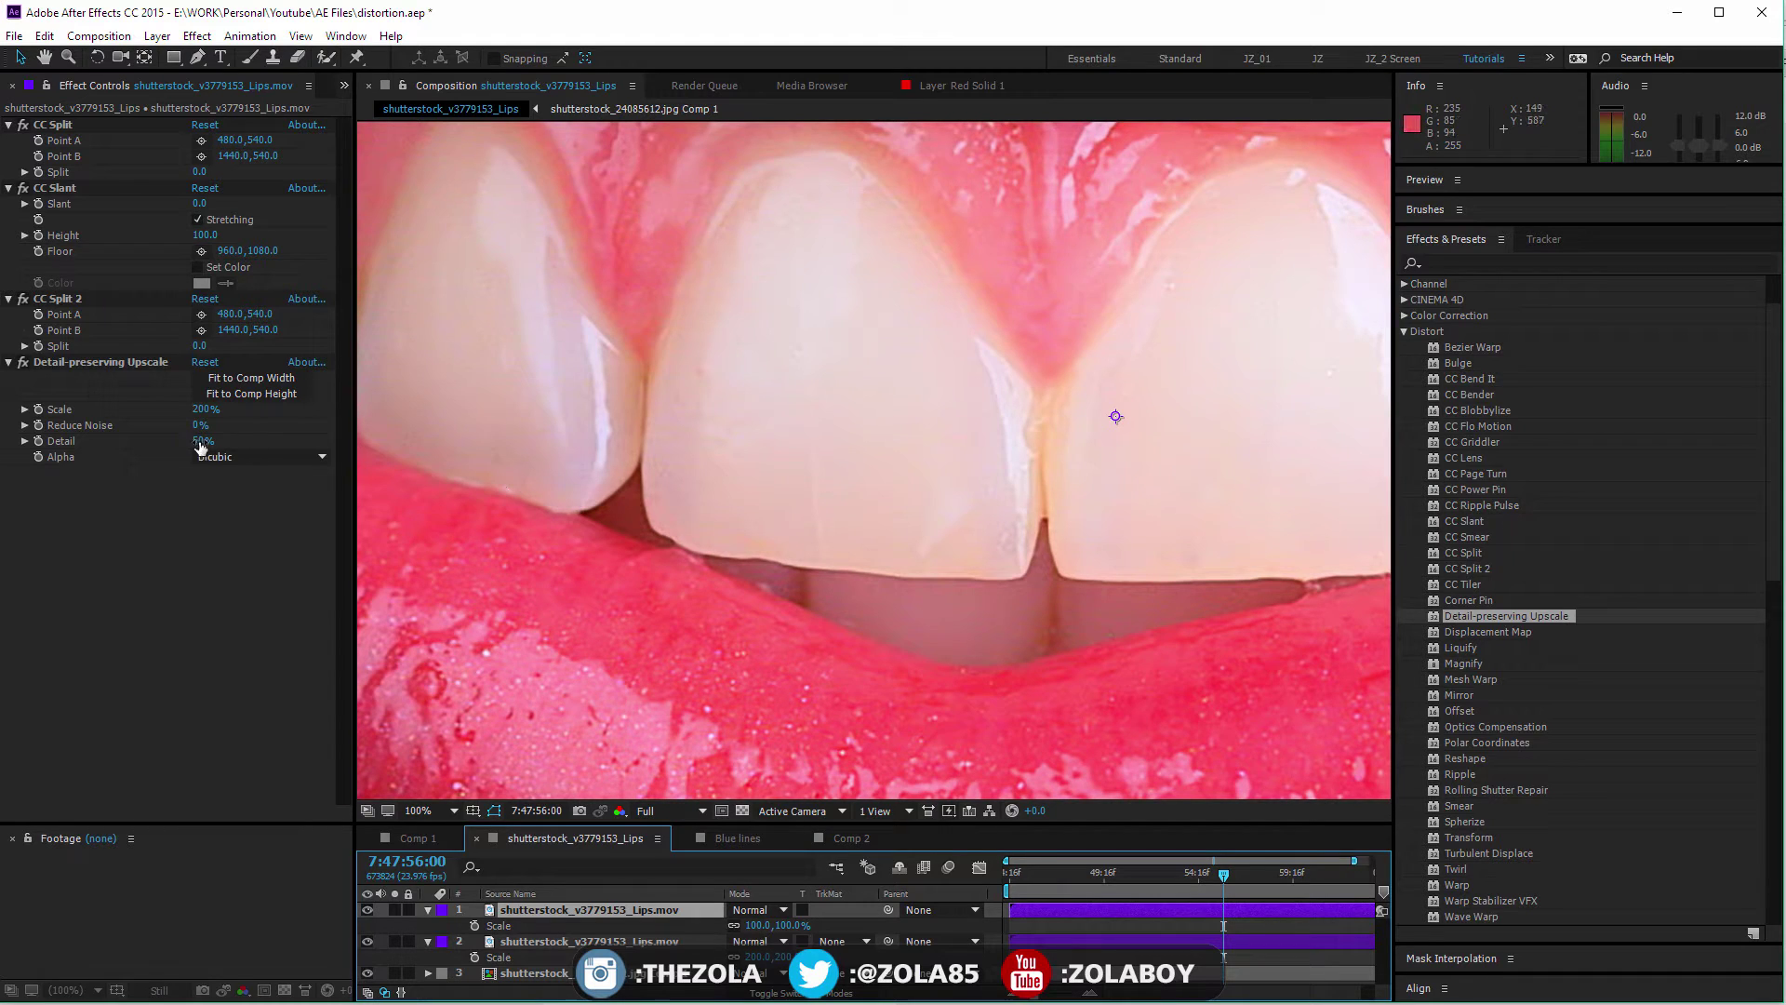
drag(201, 441, 331, 451)
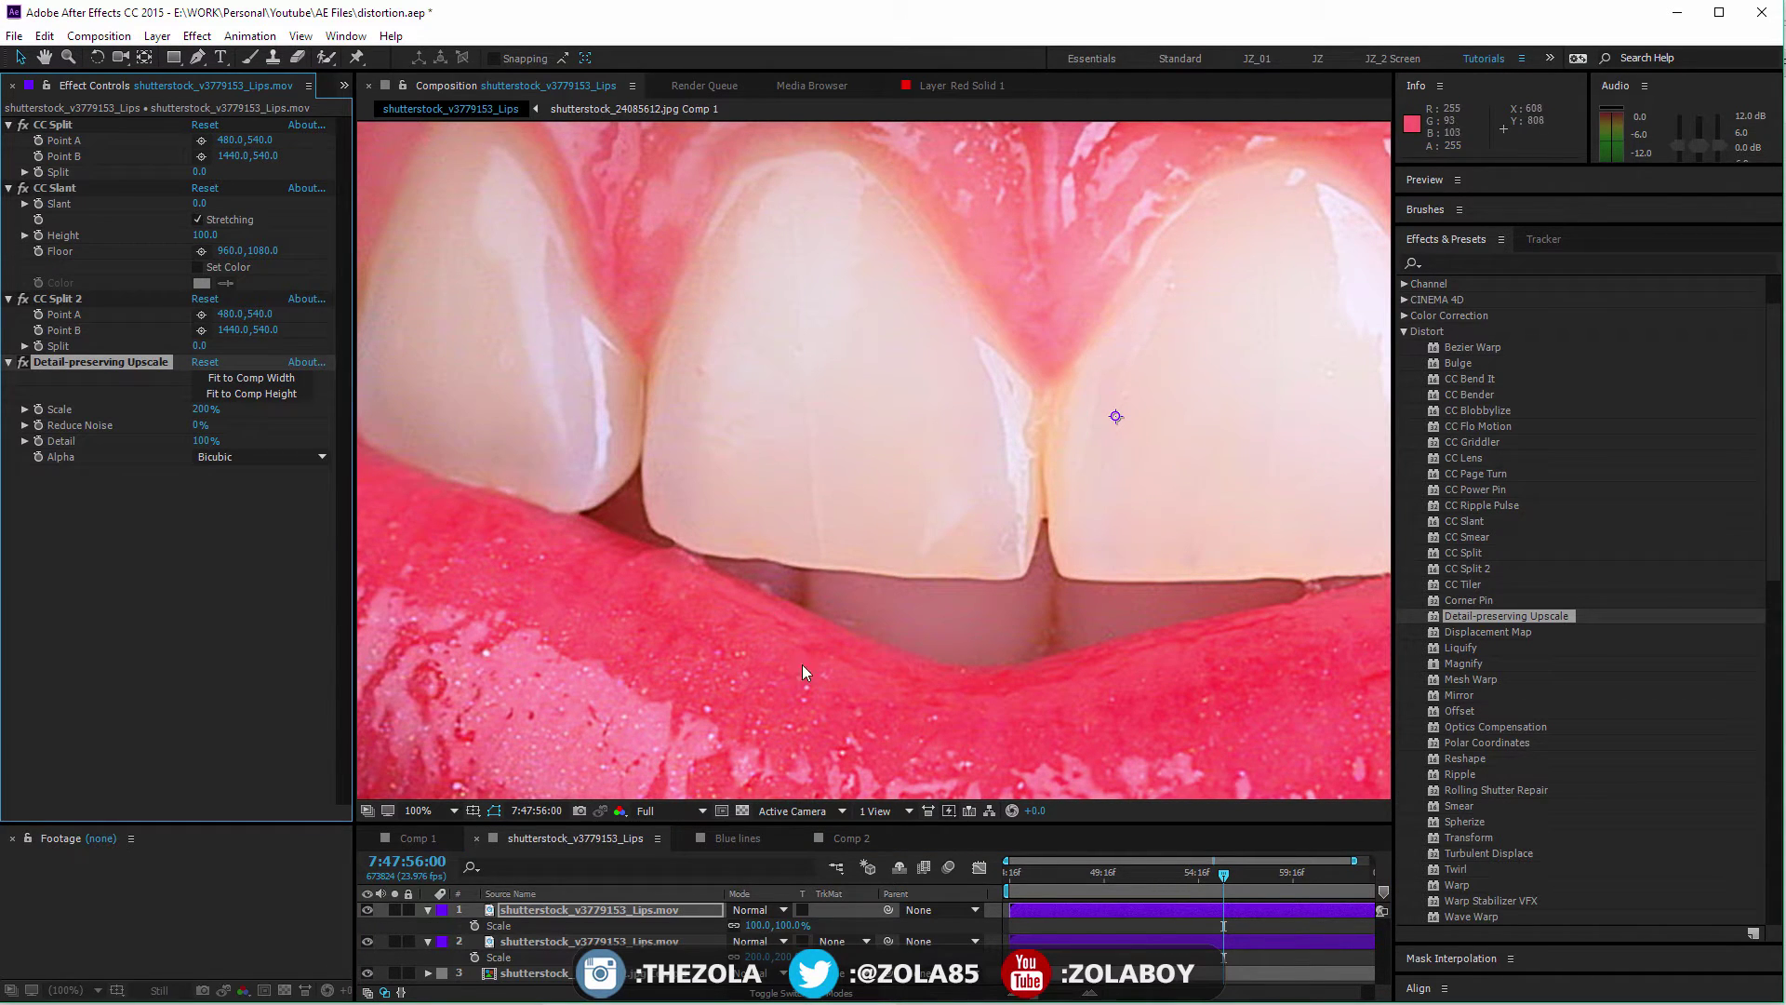
click(366, 909)
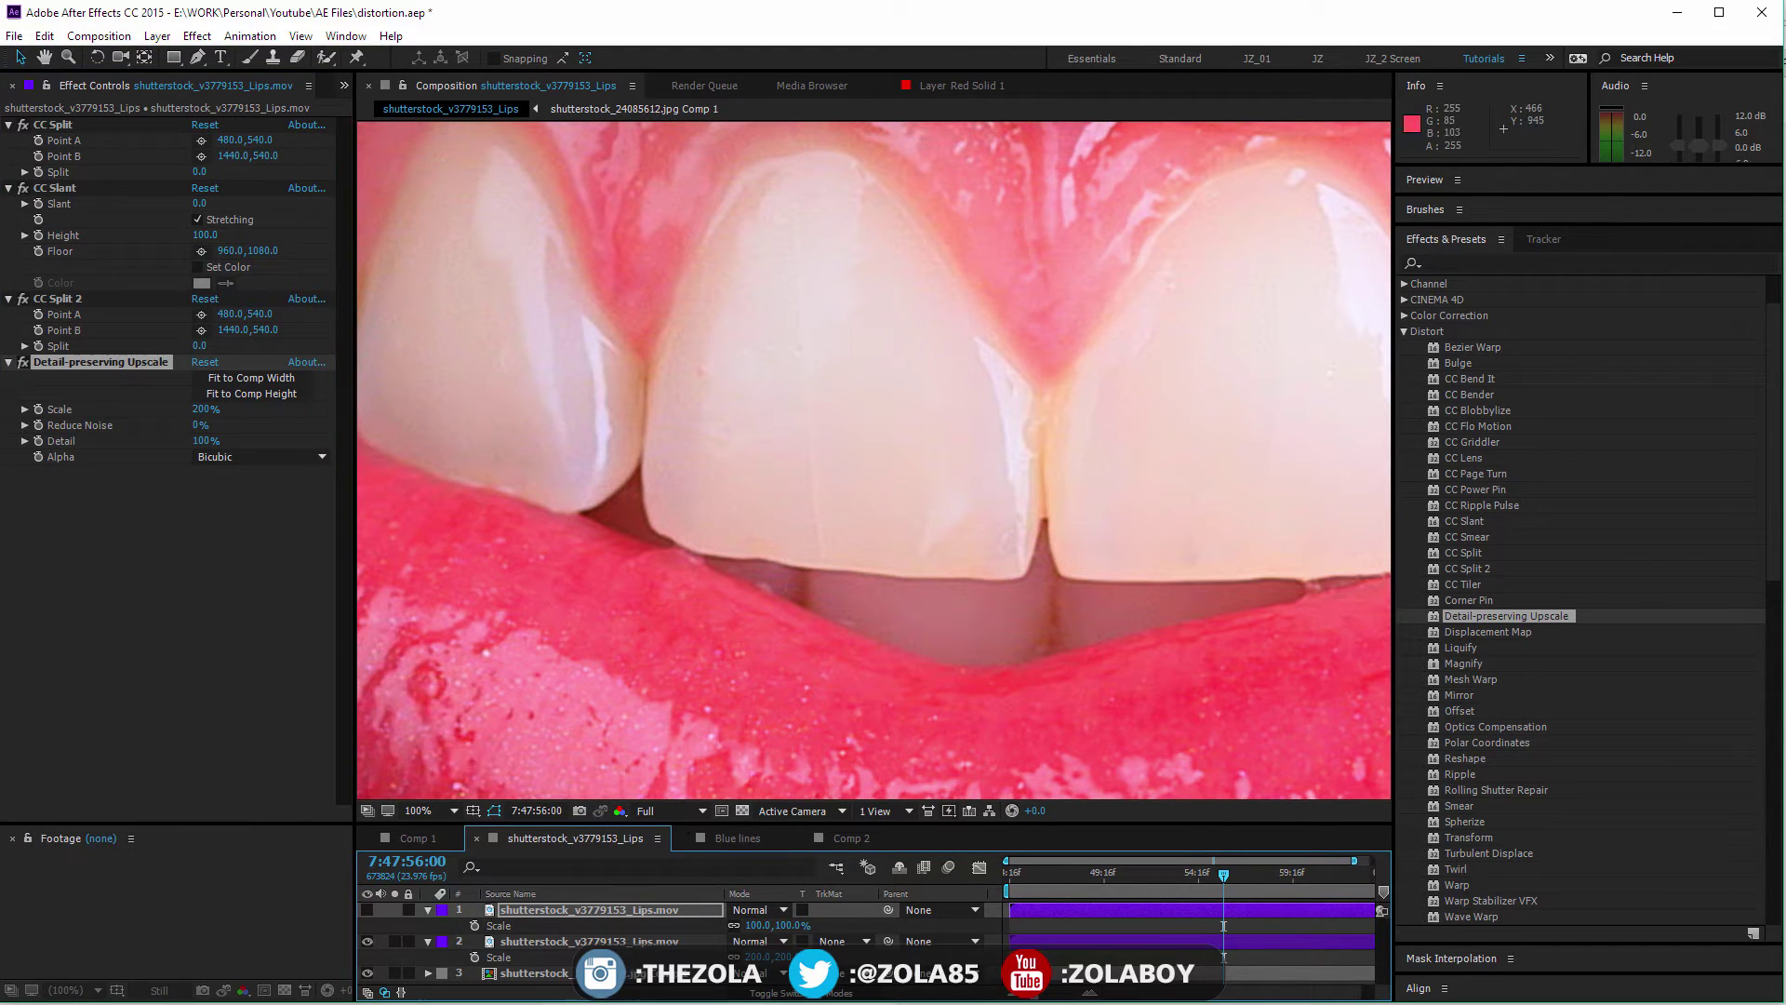
click(783, 953)
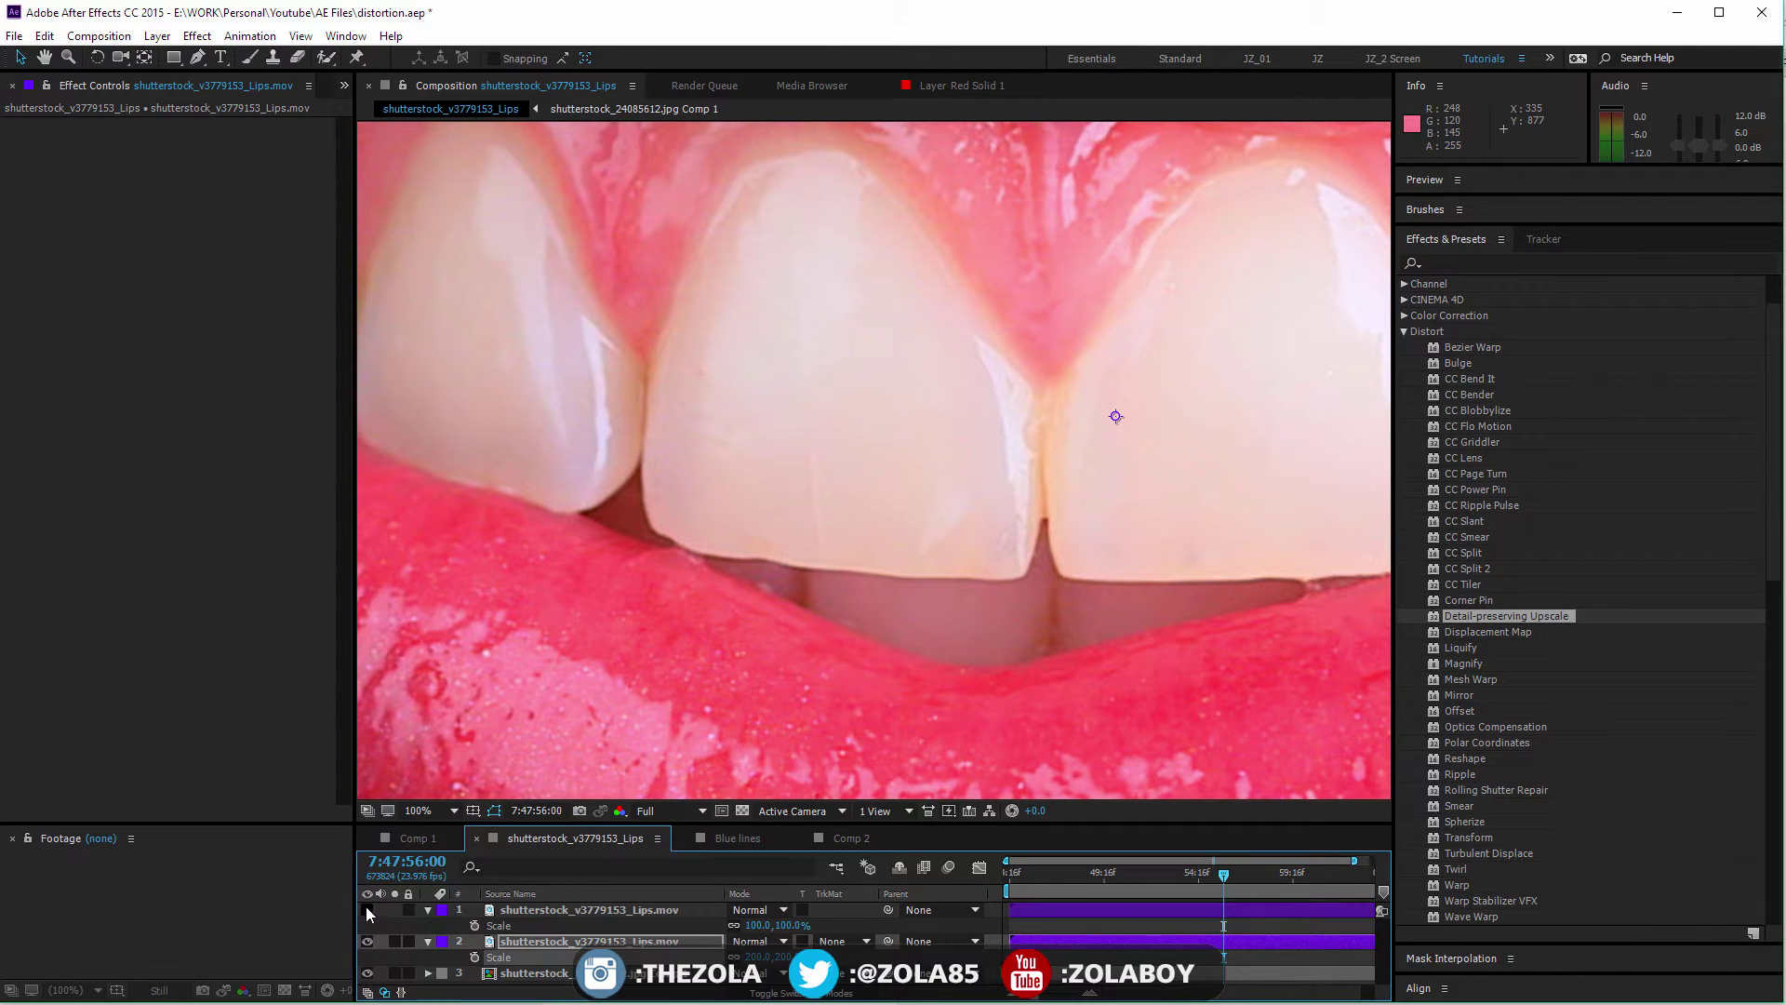
scroll(805, 584, down, 6)
scroll(806, 584, up, 4)
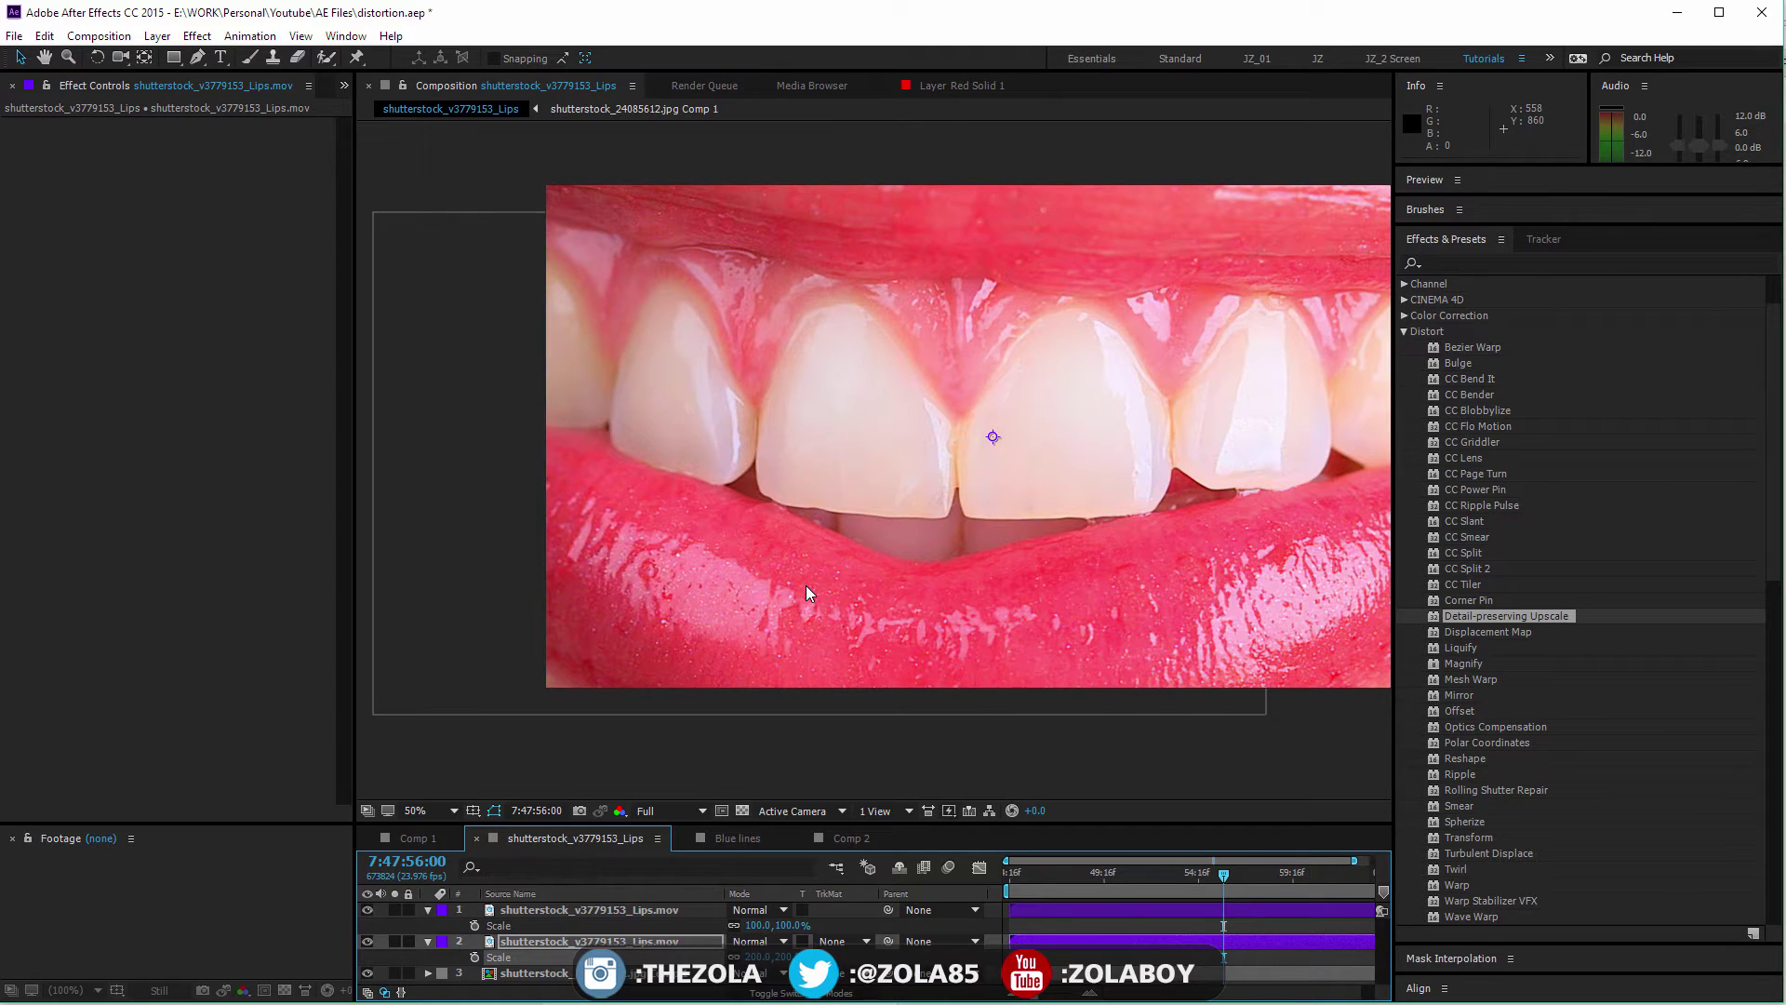
Step: Pan the view, inspect the top layer's effects, and select only the top lips layer
key(space)
drag(912, 494, 822, 528)
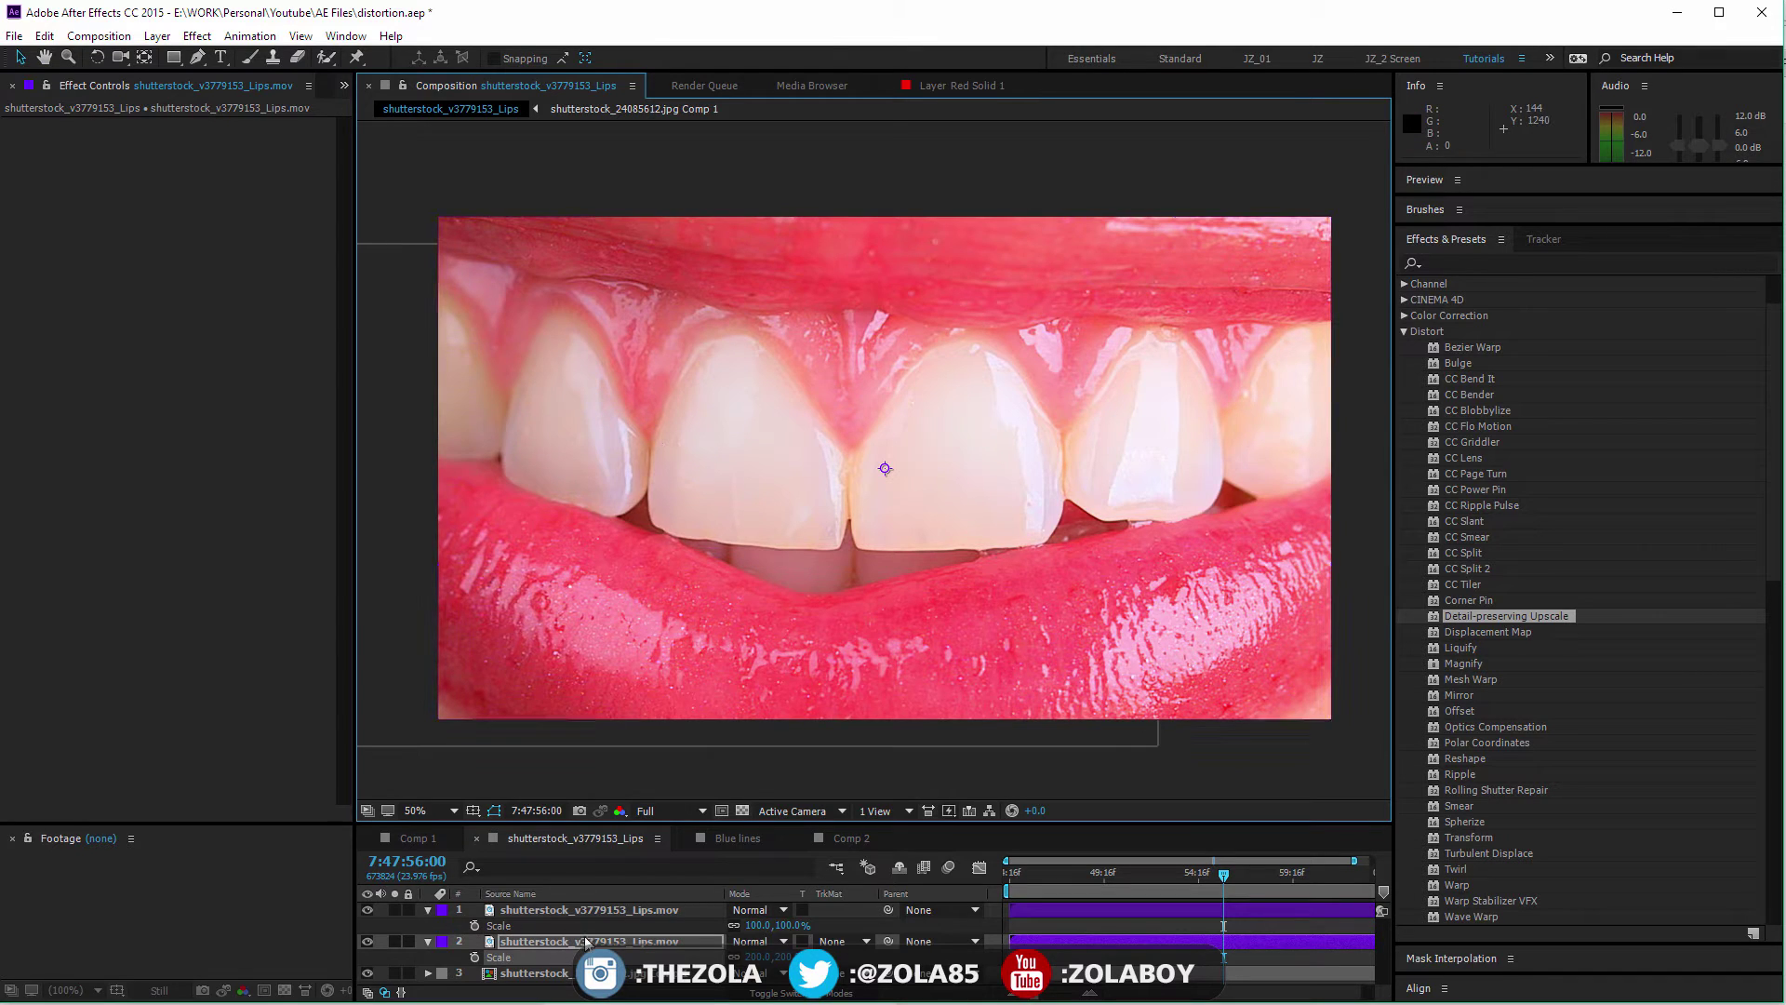
key(ctrl+Up)
key(e)
key(e)
key(ctrl+shift+a)
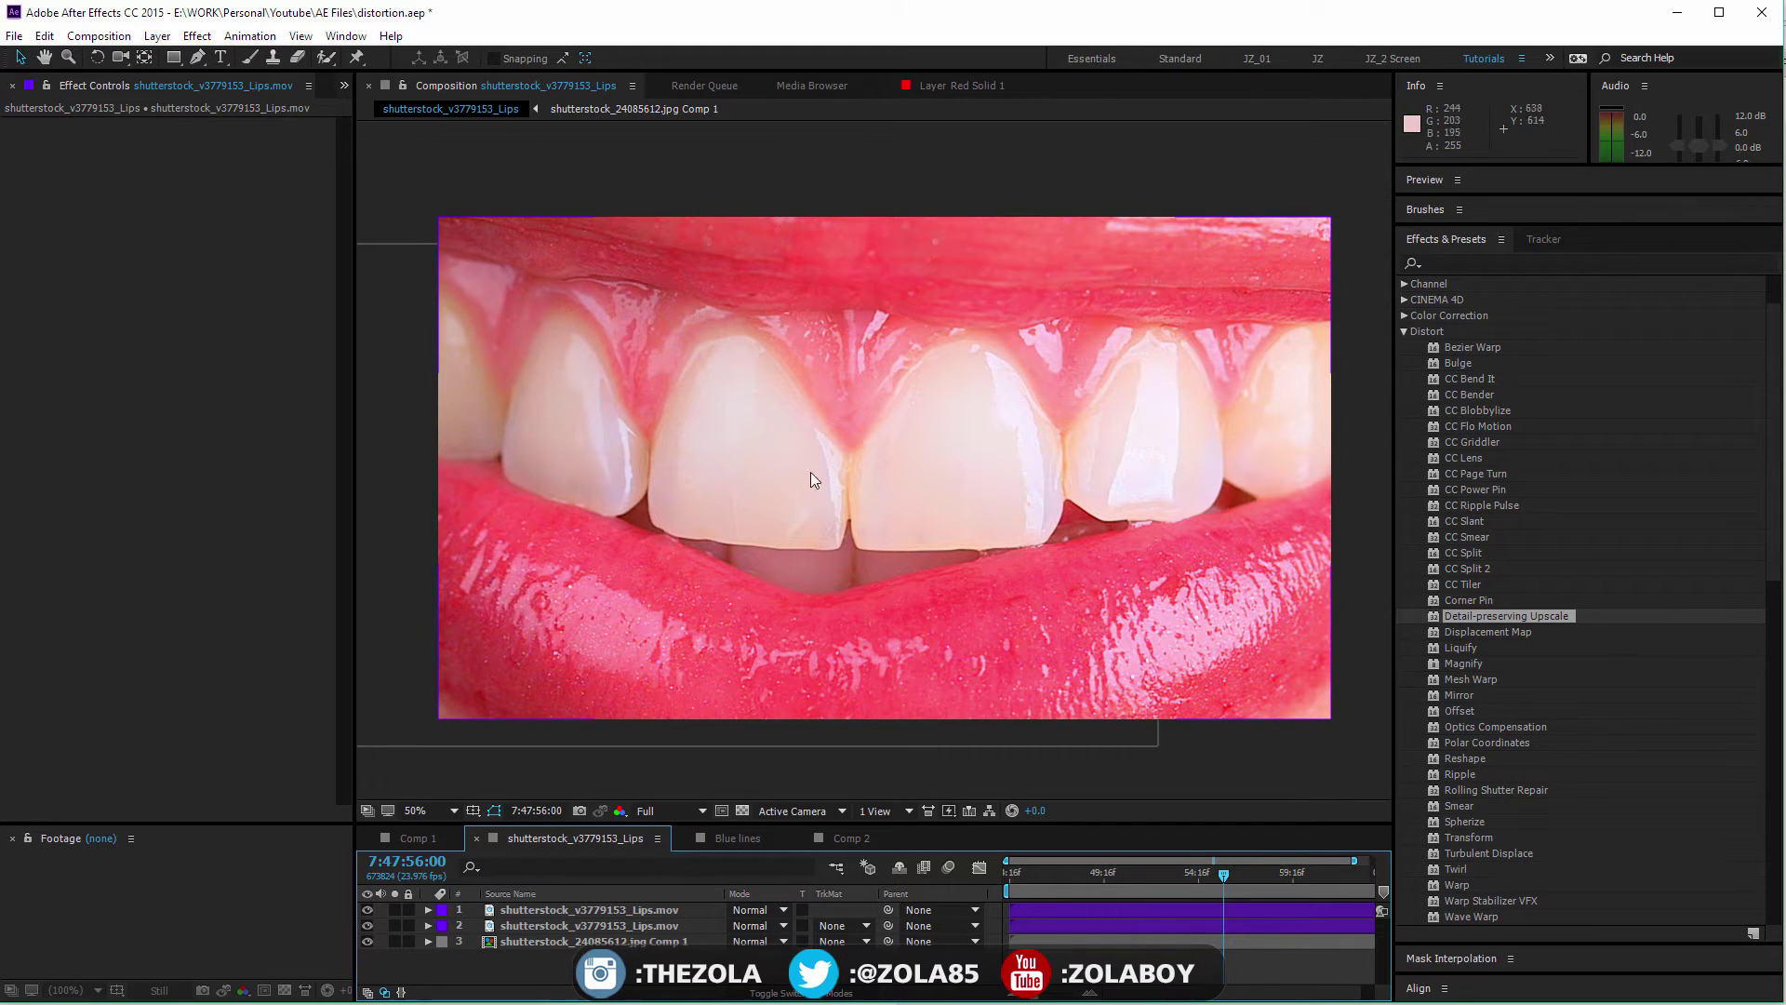
click(584, 925)
shift+click(584, 915)
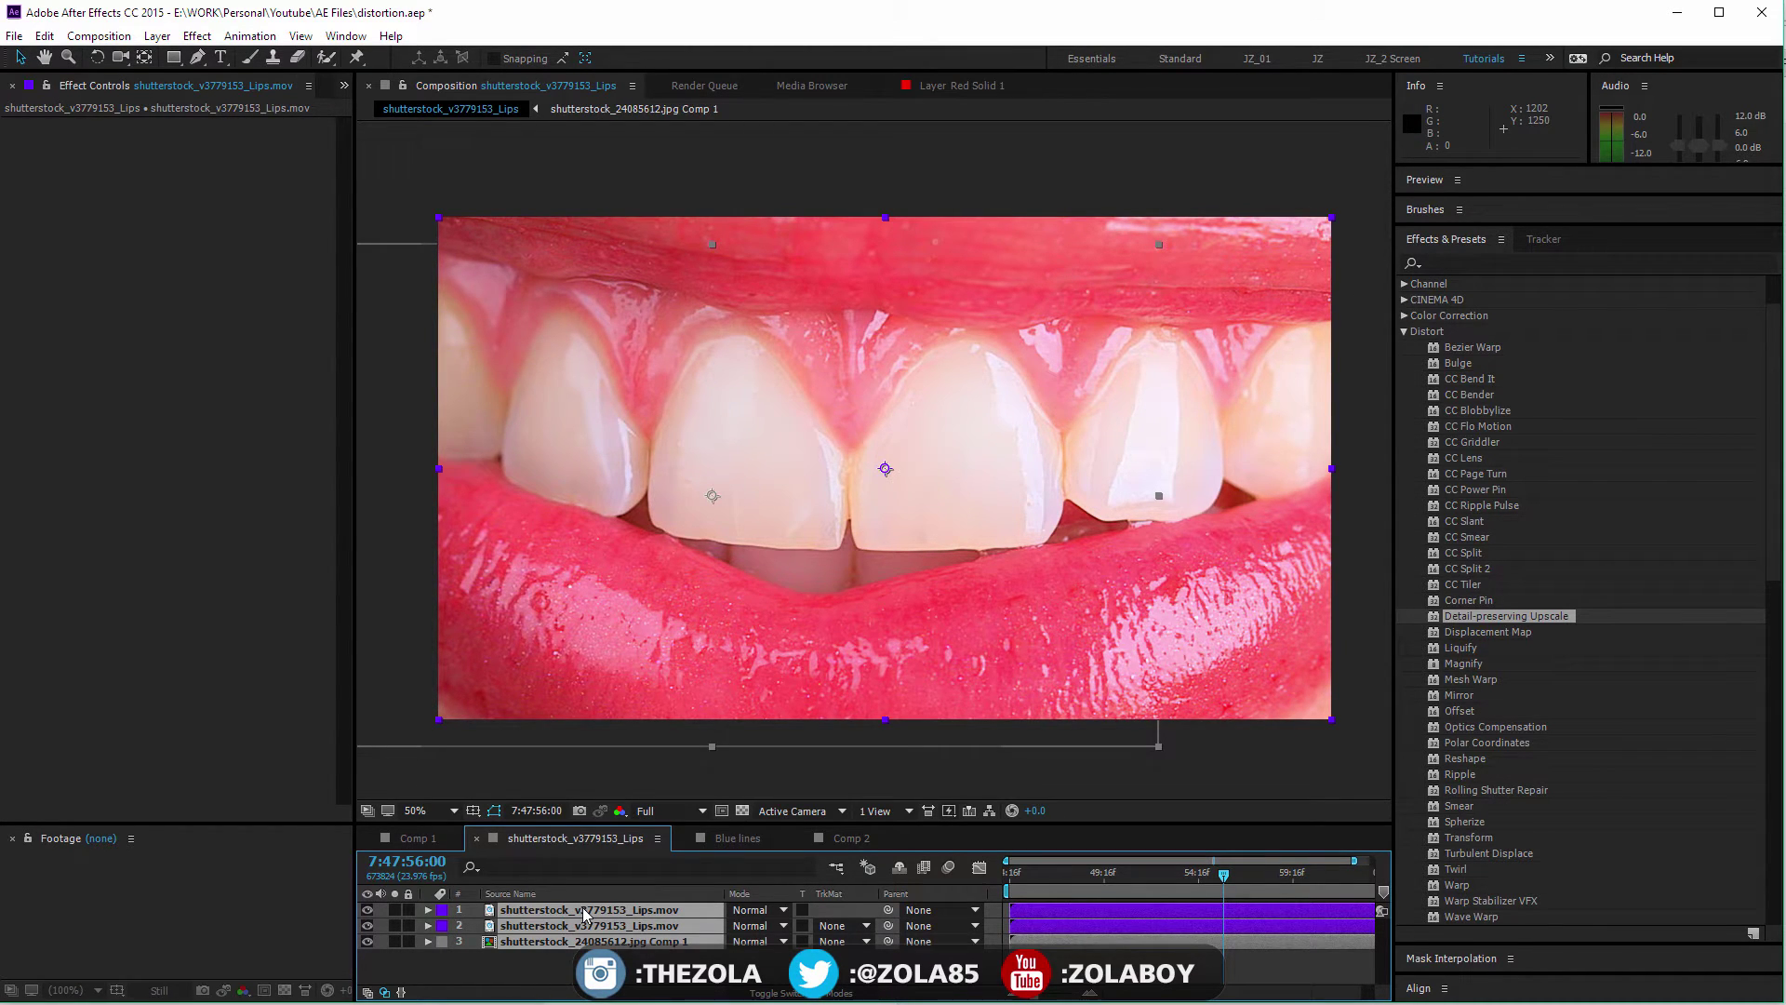
click(649, 912)
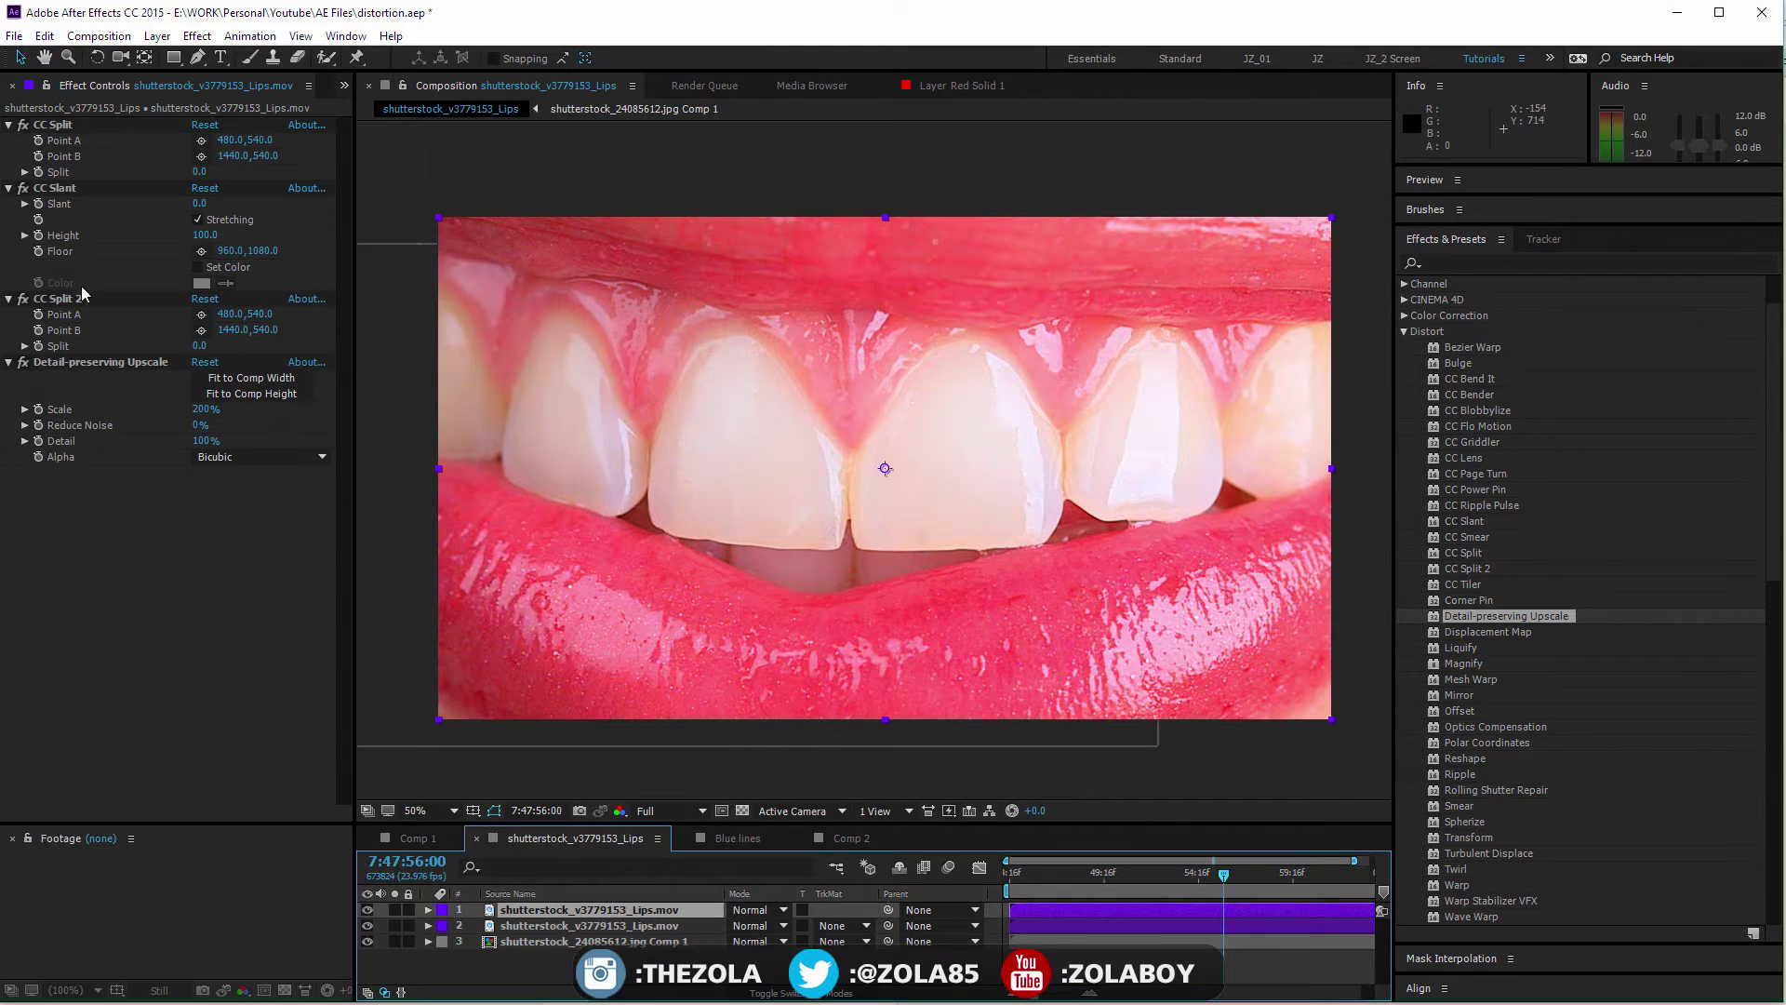
Step: Delete Detail-preserving Upscale, CC Split, CC Slant and CC Split 2 from the top layer
click(67, 363)
key(Delete)
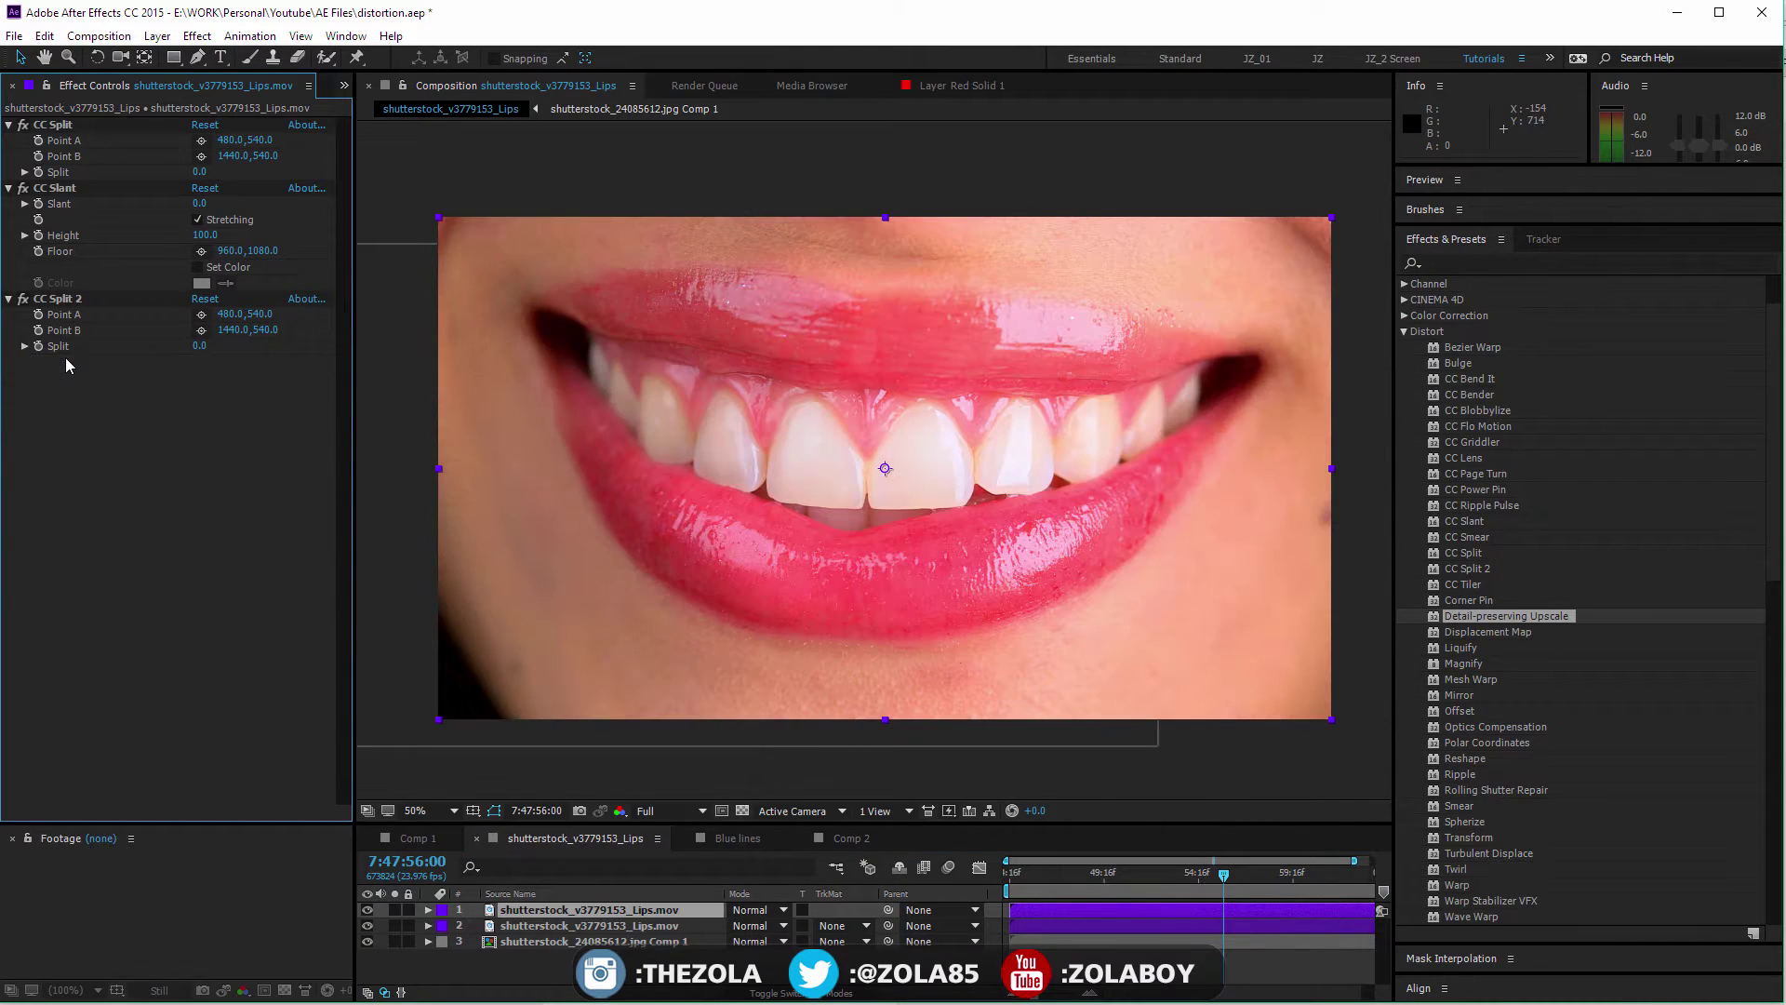
click(42, 127)
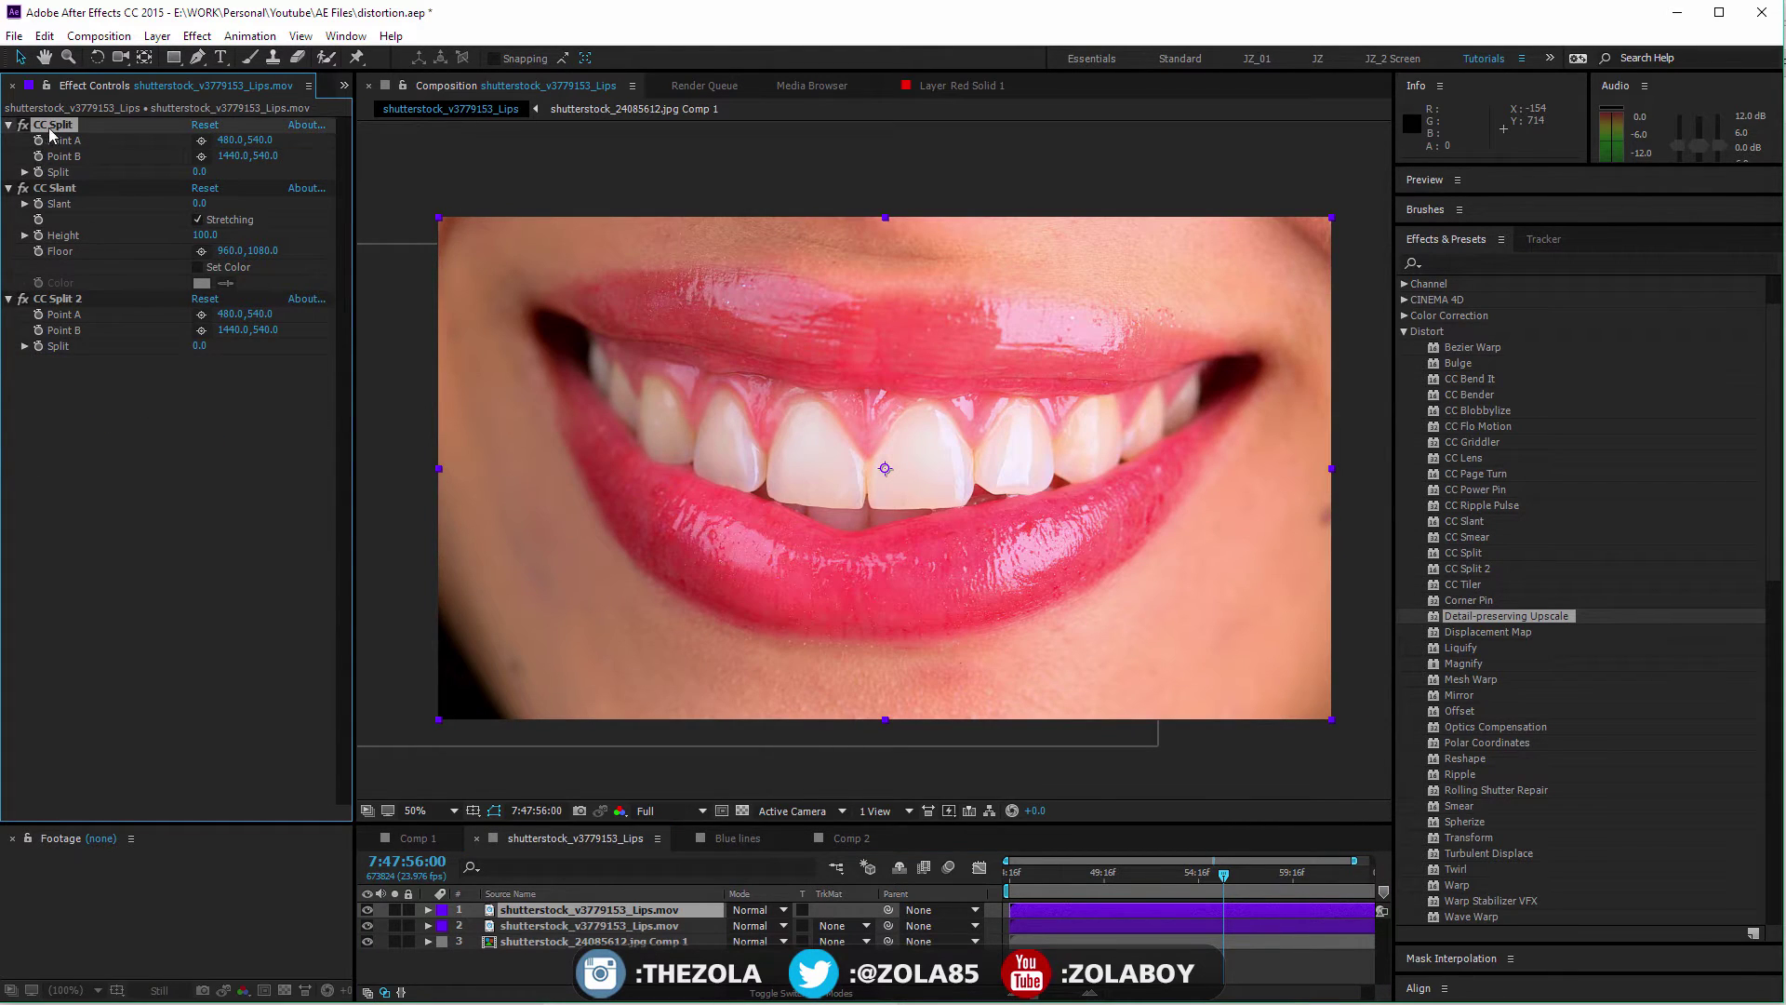
shift+click(73, 300)
key(Delete)
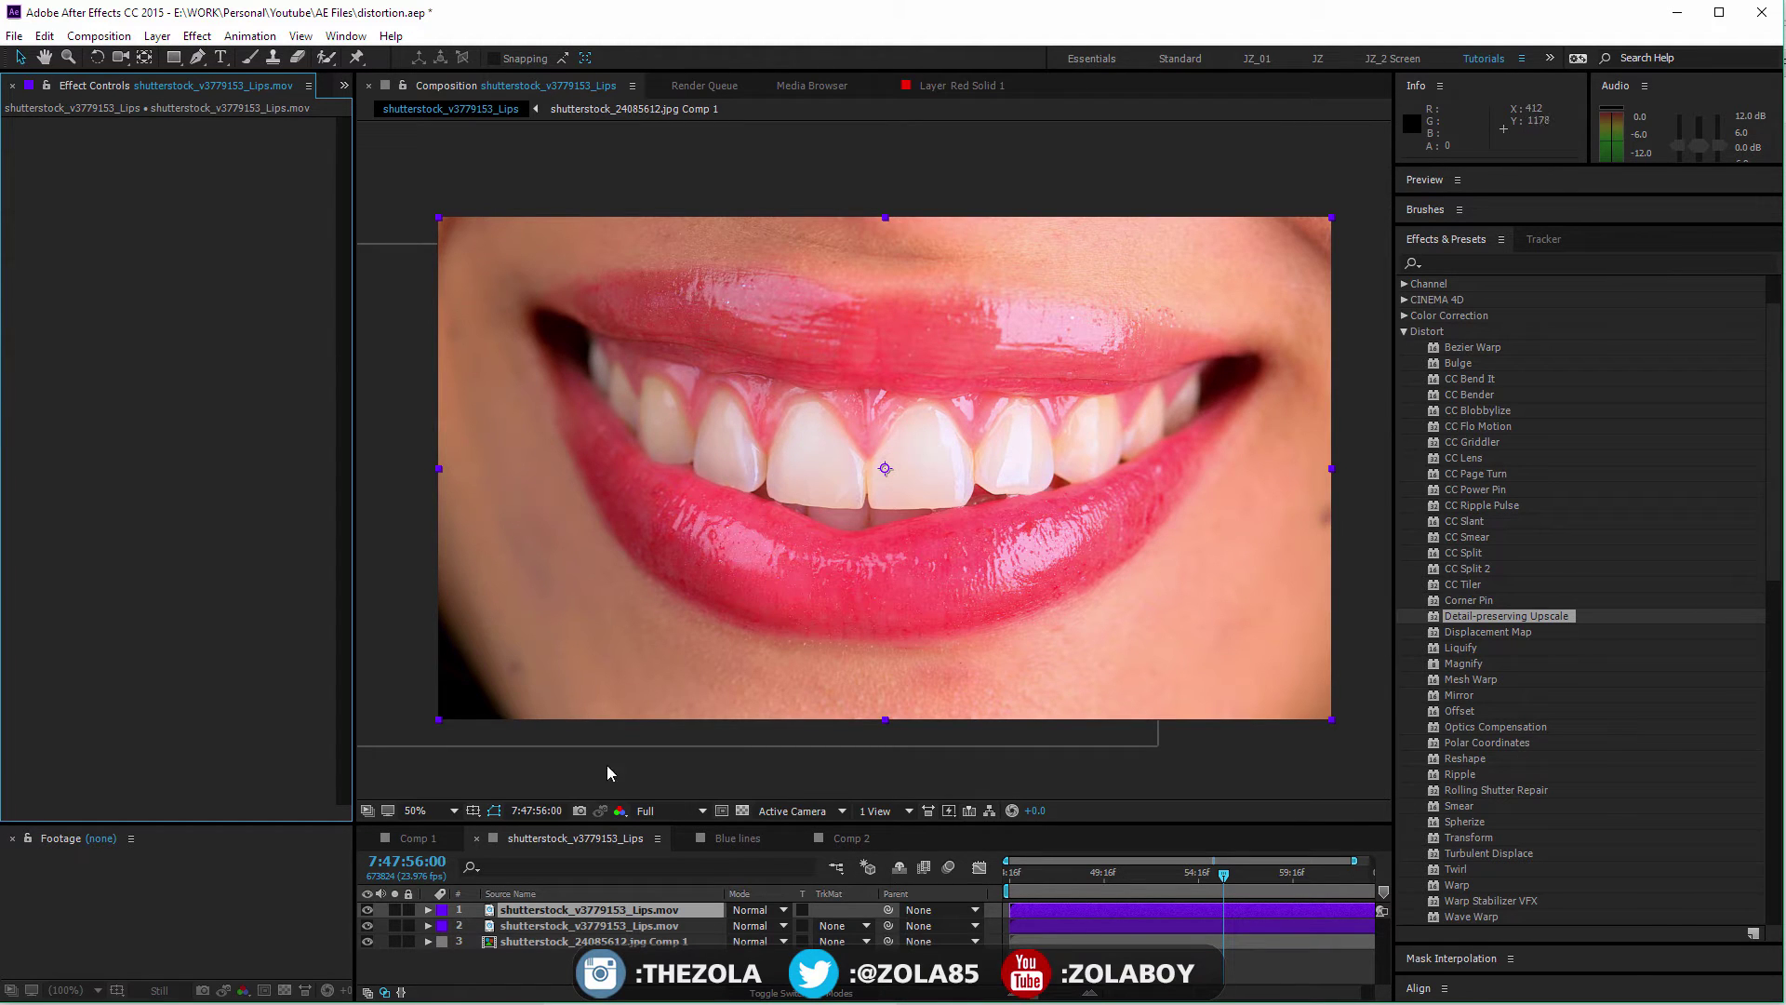
Step: Apply the Distort > Liquify effect to the face layer in Comp 1
click(418, 838)
click(1488, 630)
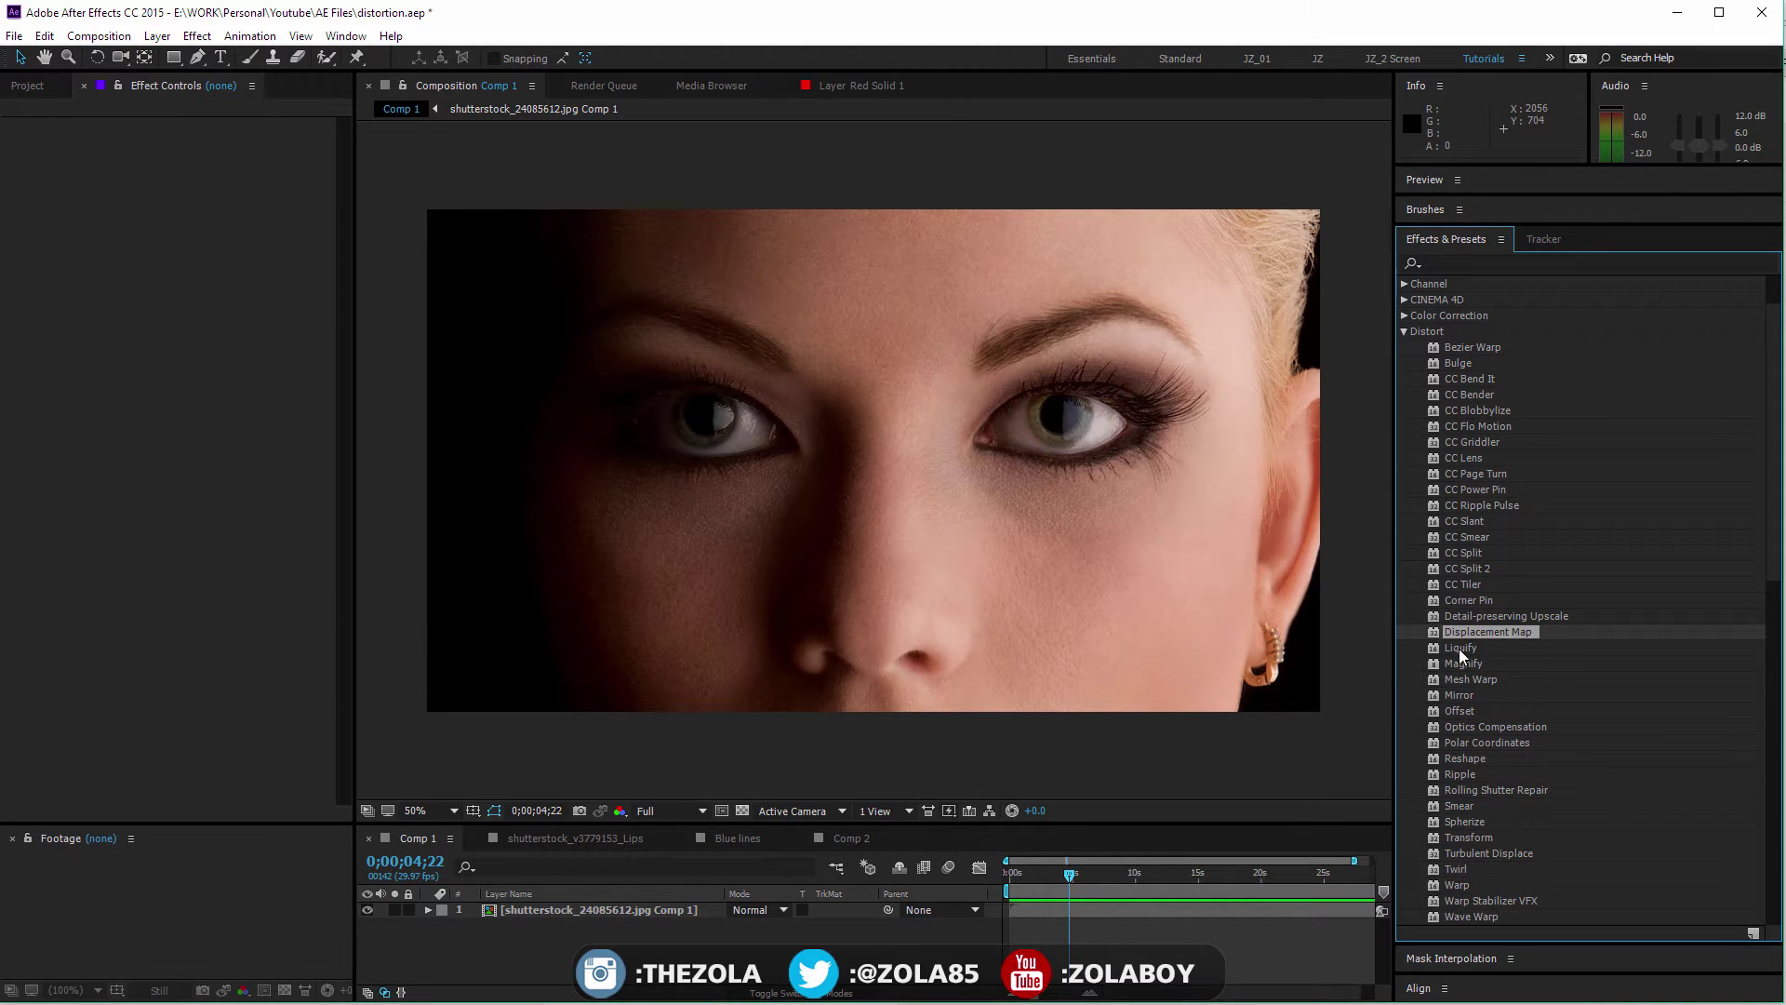
mouse_move(1460, 645)
mouse_down()
mouse_move(968, 753)
mouse_move(526, 907)
mouse_up()
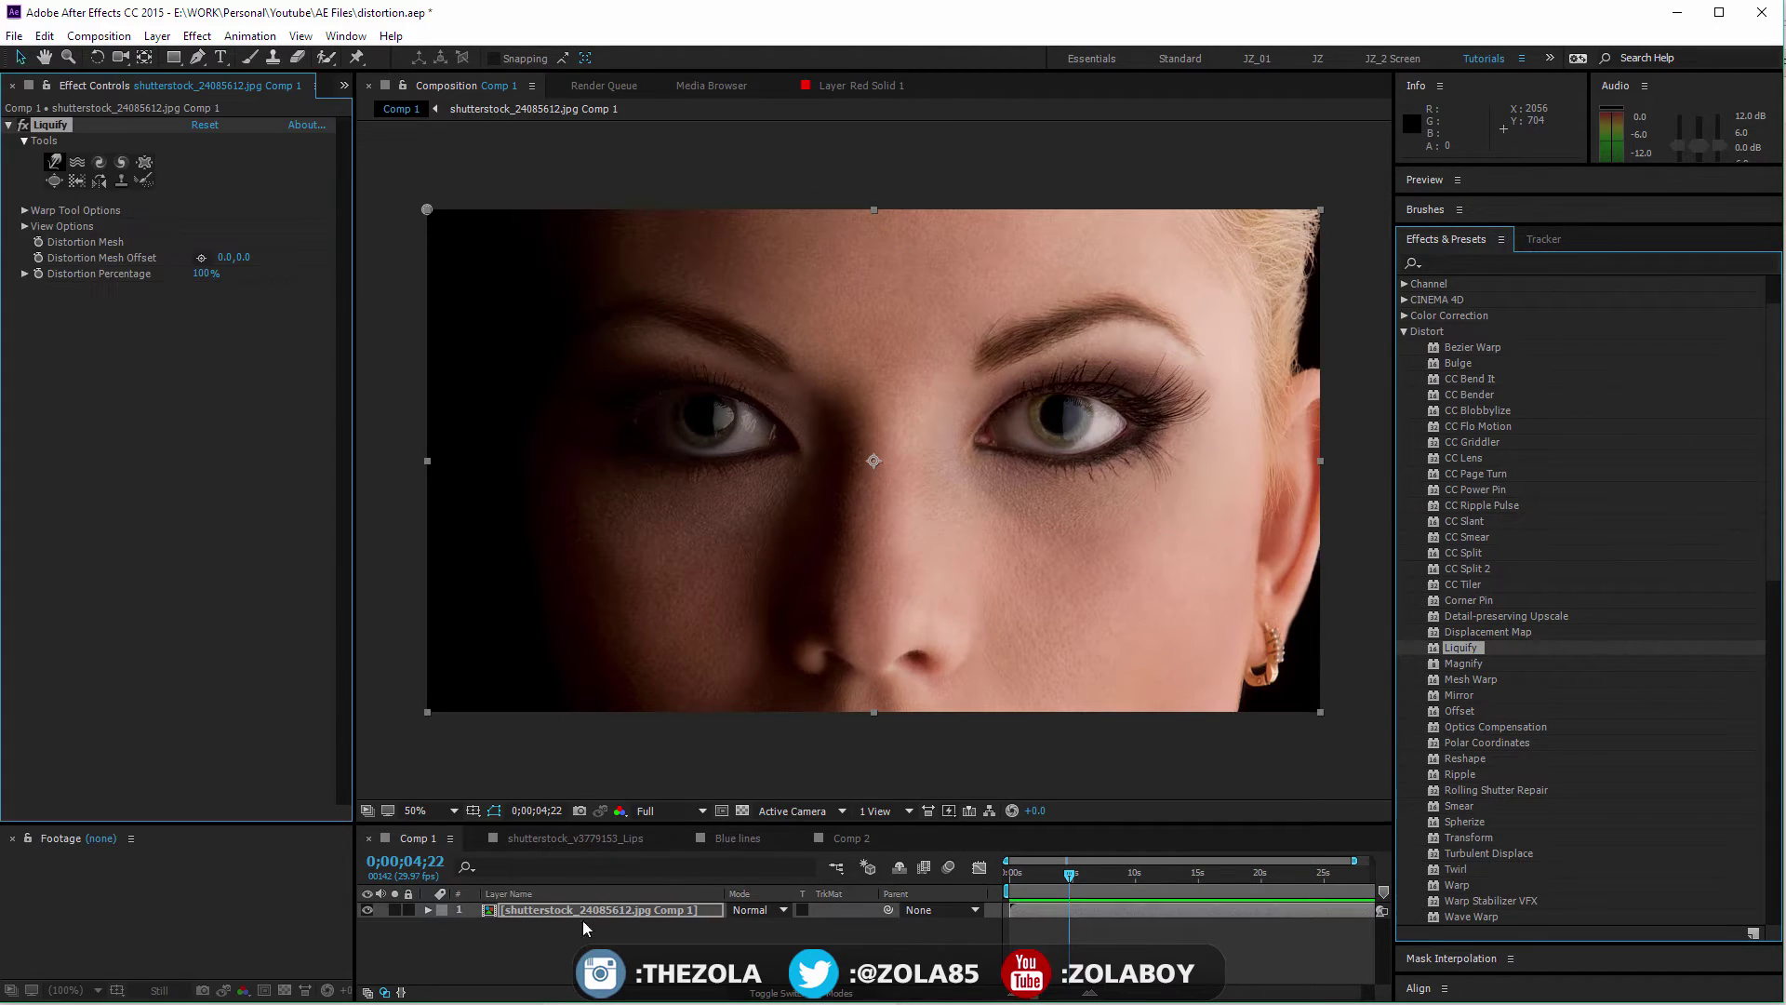
Step: Bloat the left and right eyes with Liquify's Bloat brush, then turn on View Mesh
click(54, 162)
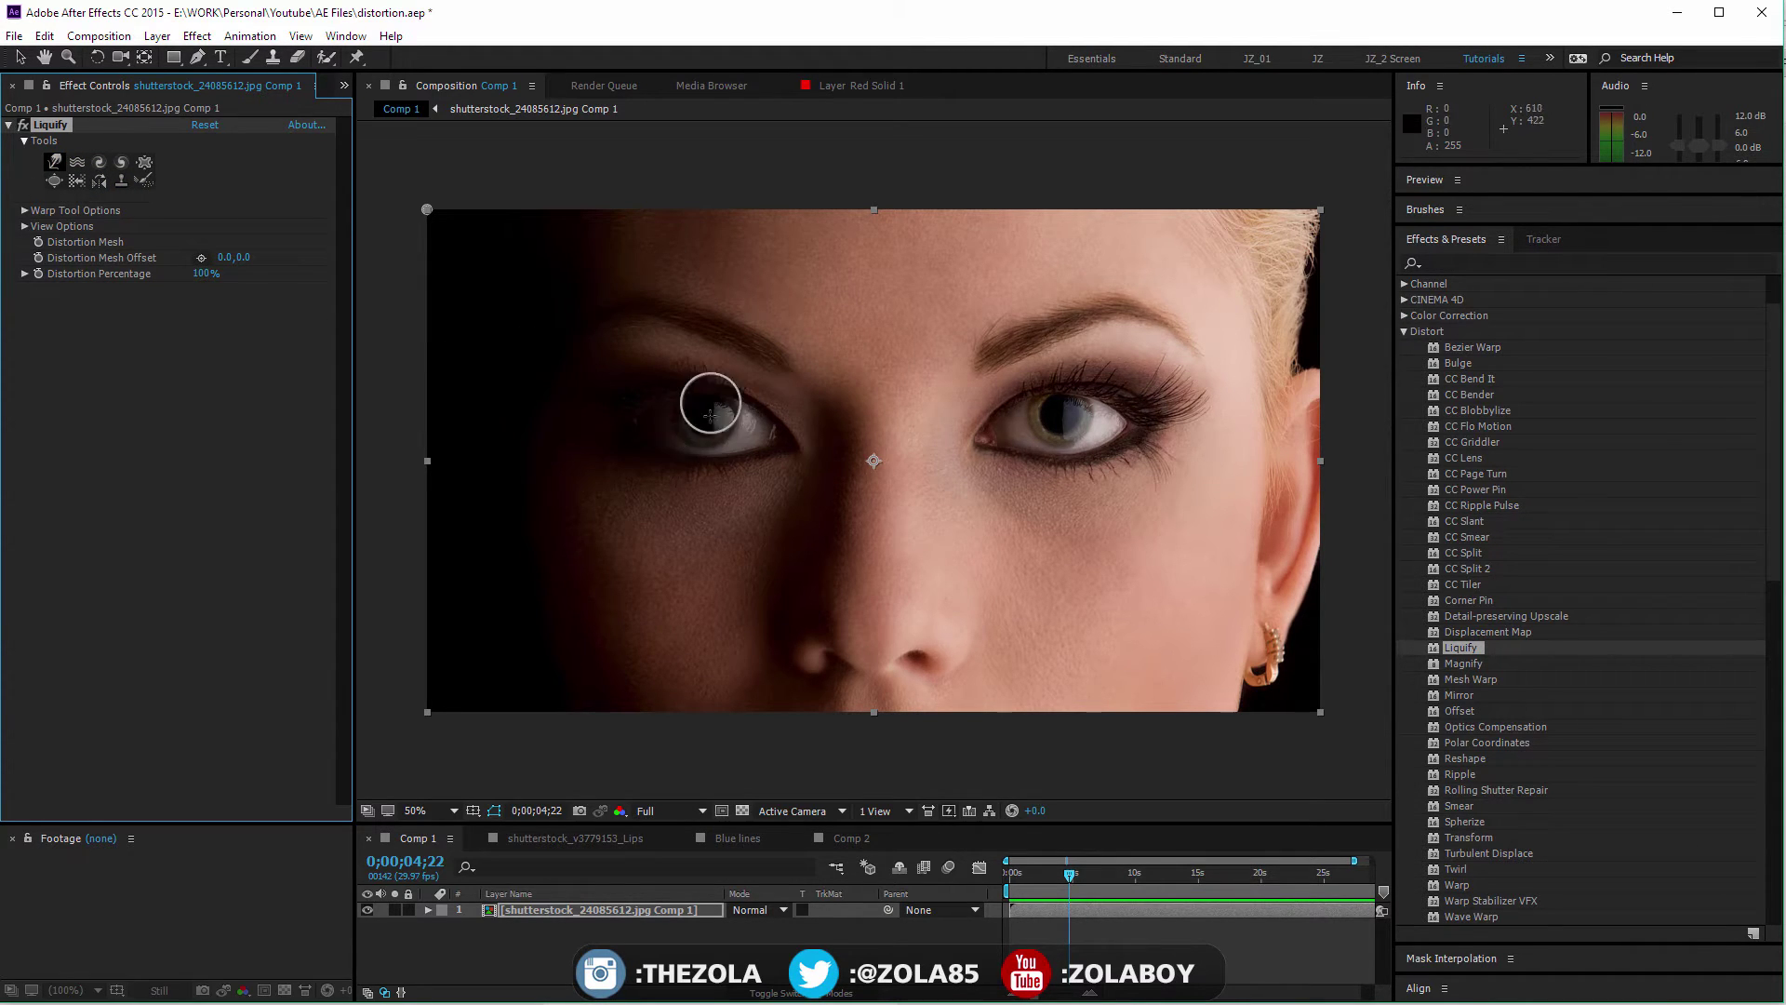
mouse_move(704, 425)
mouse_down()
mouse_move(775, 348)
mouse_move(733, 394)
mouse_up()
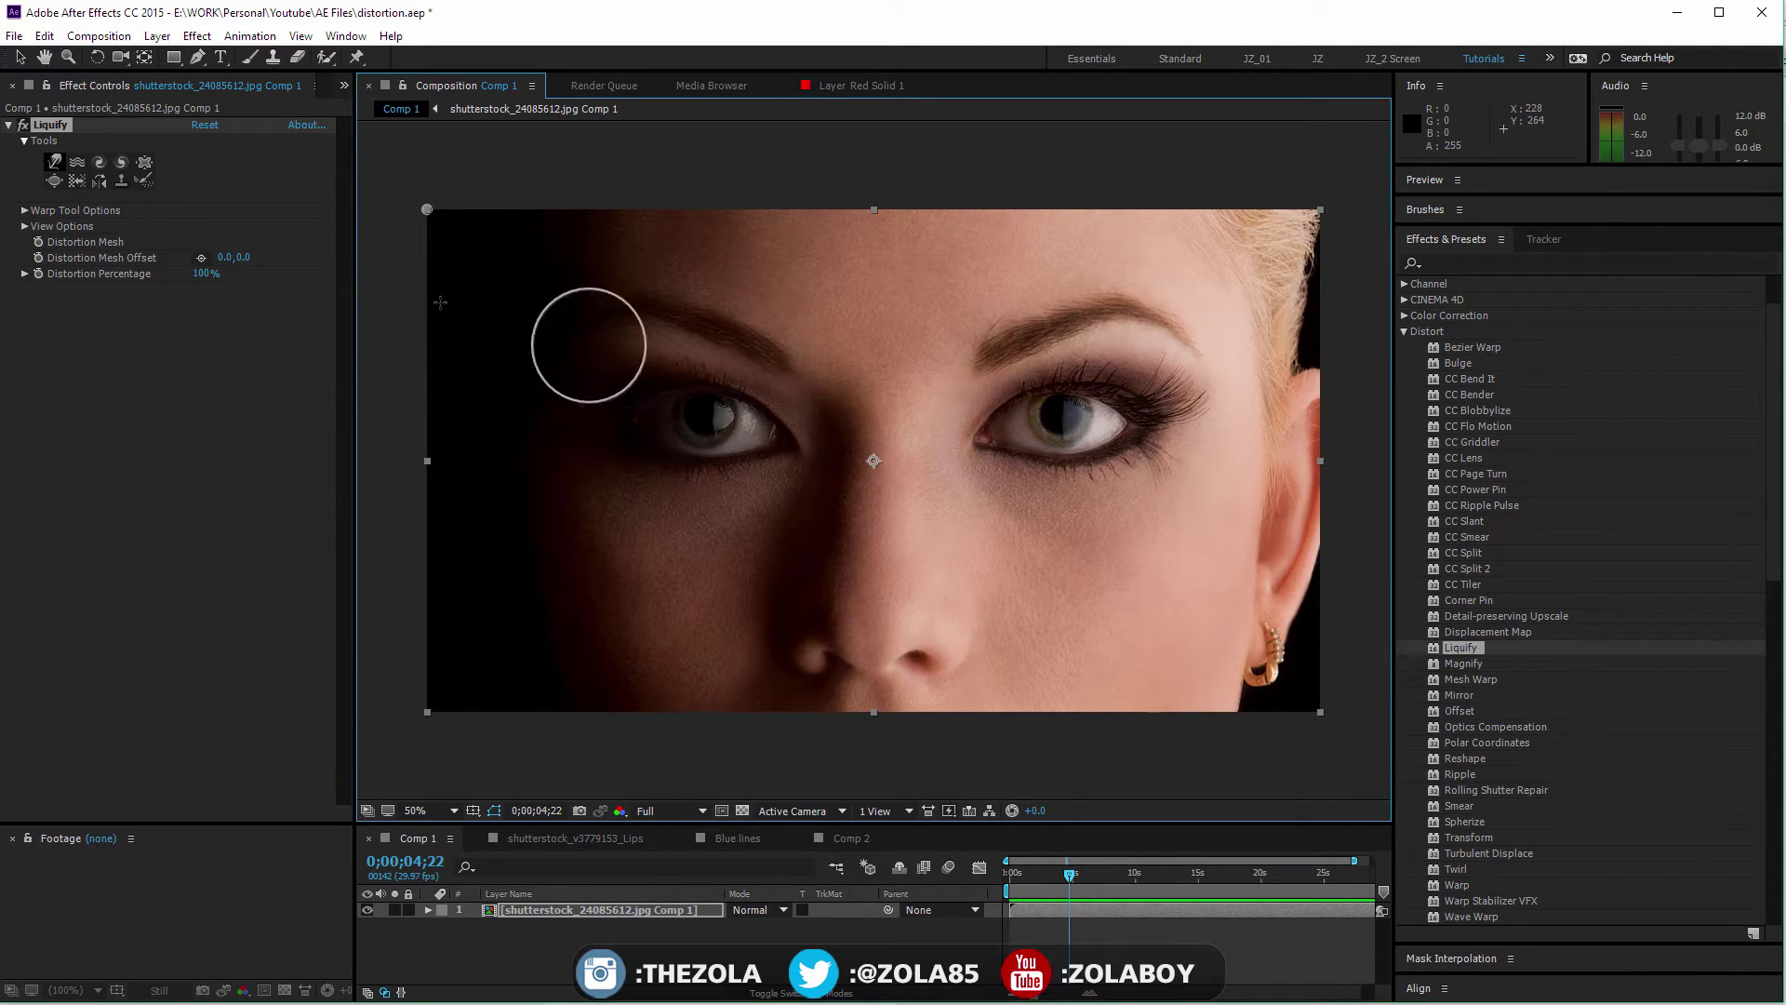
click(55, 180)
drag(749, 431, 706, 415)
mouse_move(1068, 415)
mouse_down()
mouse_move(1044, 415)
mouse_move(1061, 417)
mouse_up()
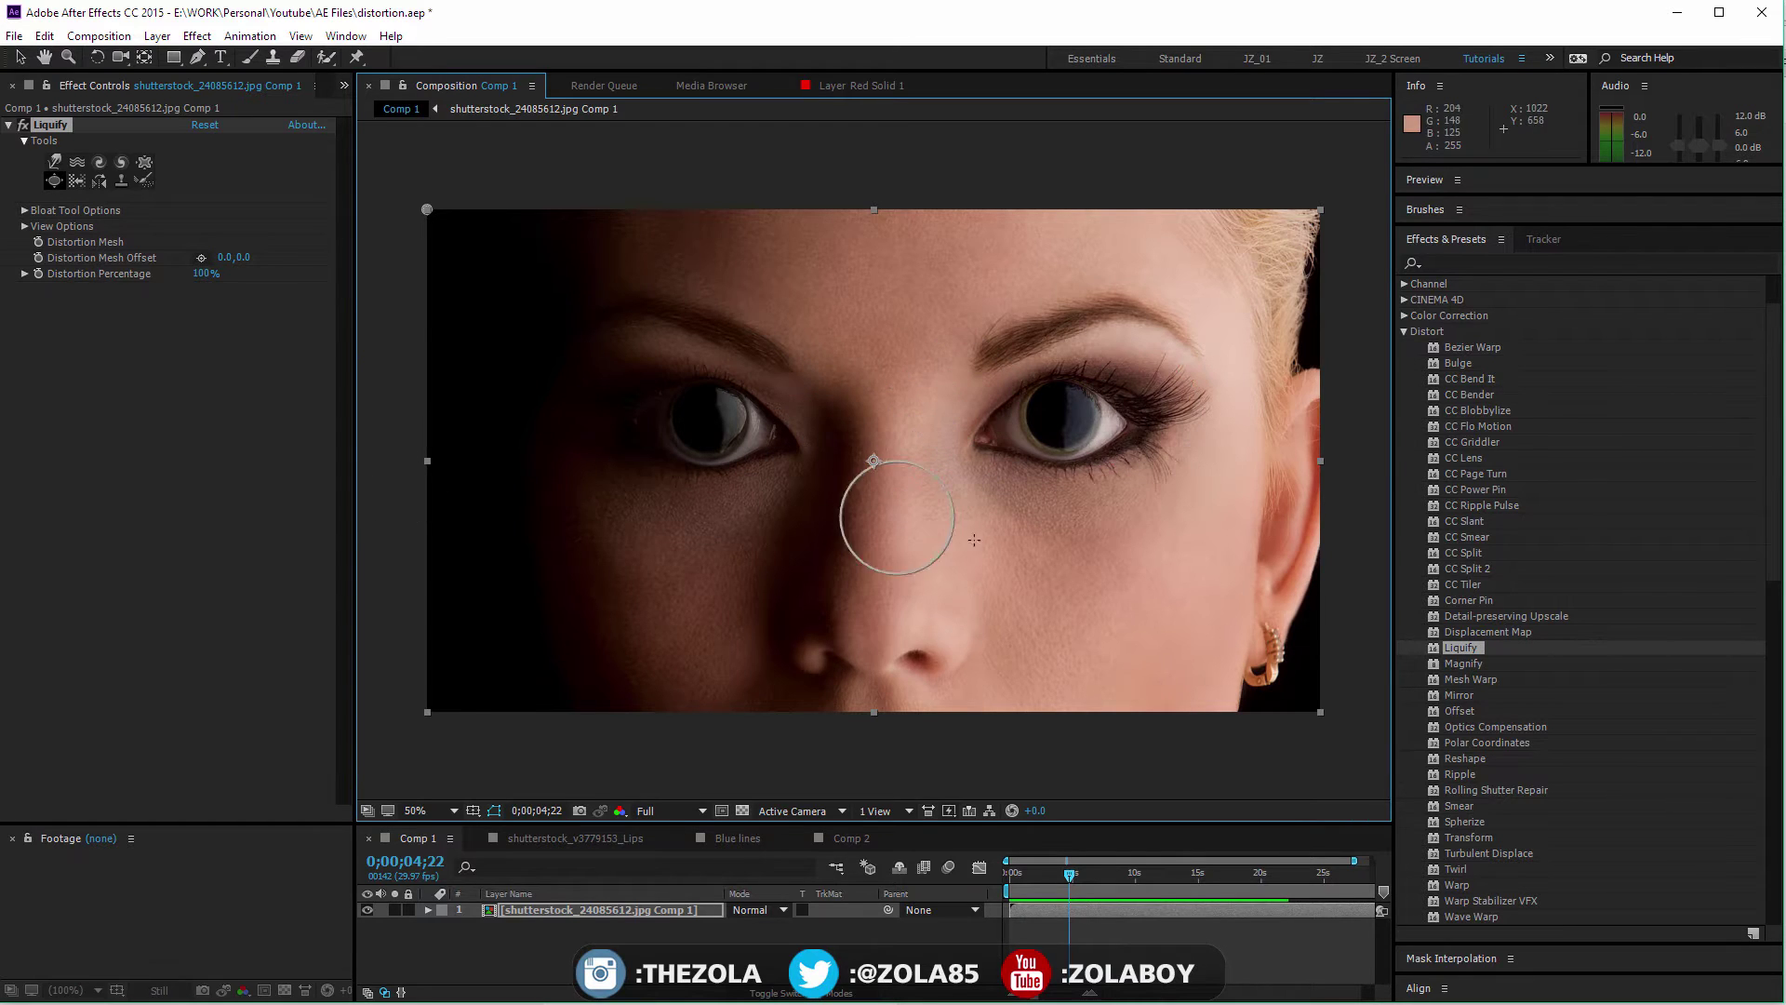
click(25, 226)
click(198, 242)
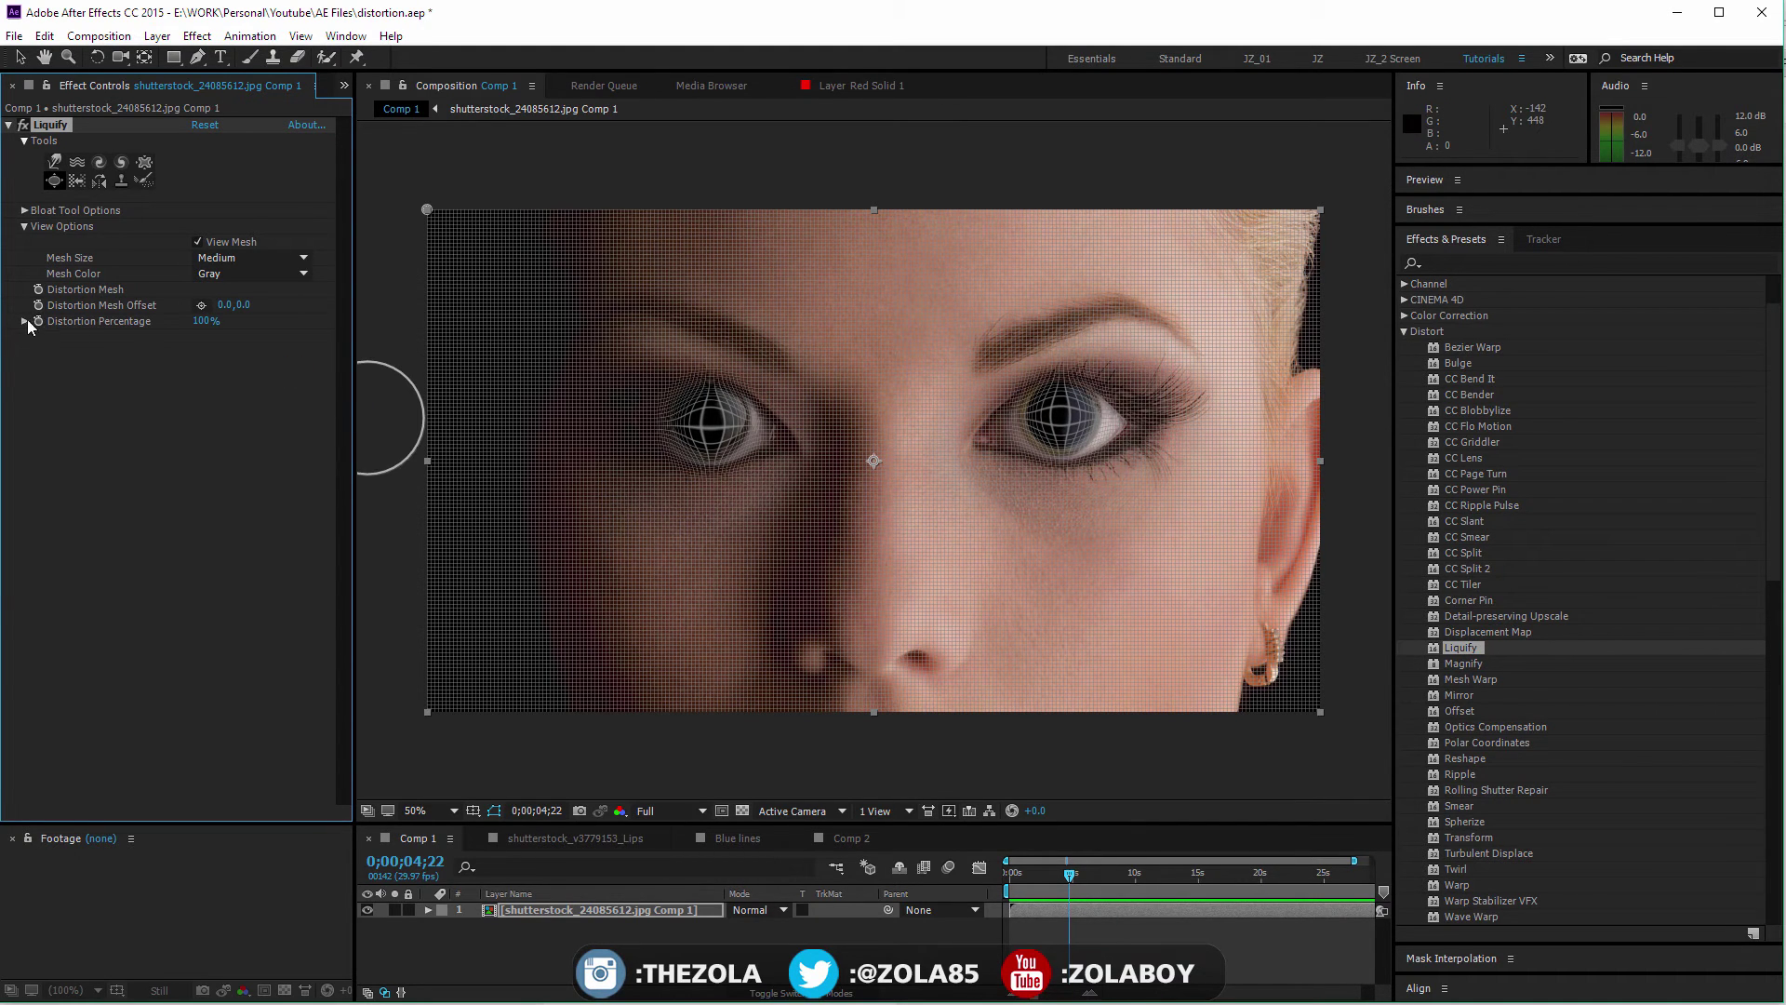
Step: Hide the mesh and pucker the nose with the Pucker brush at size 254
click(197, 242)
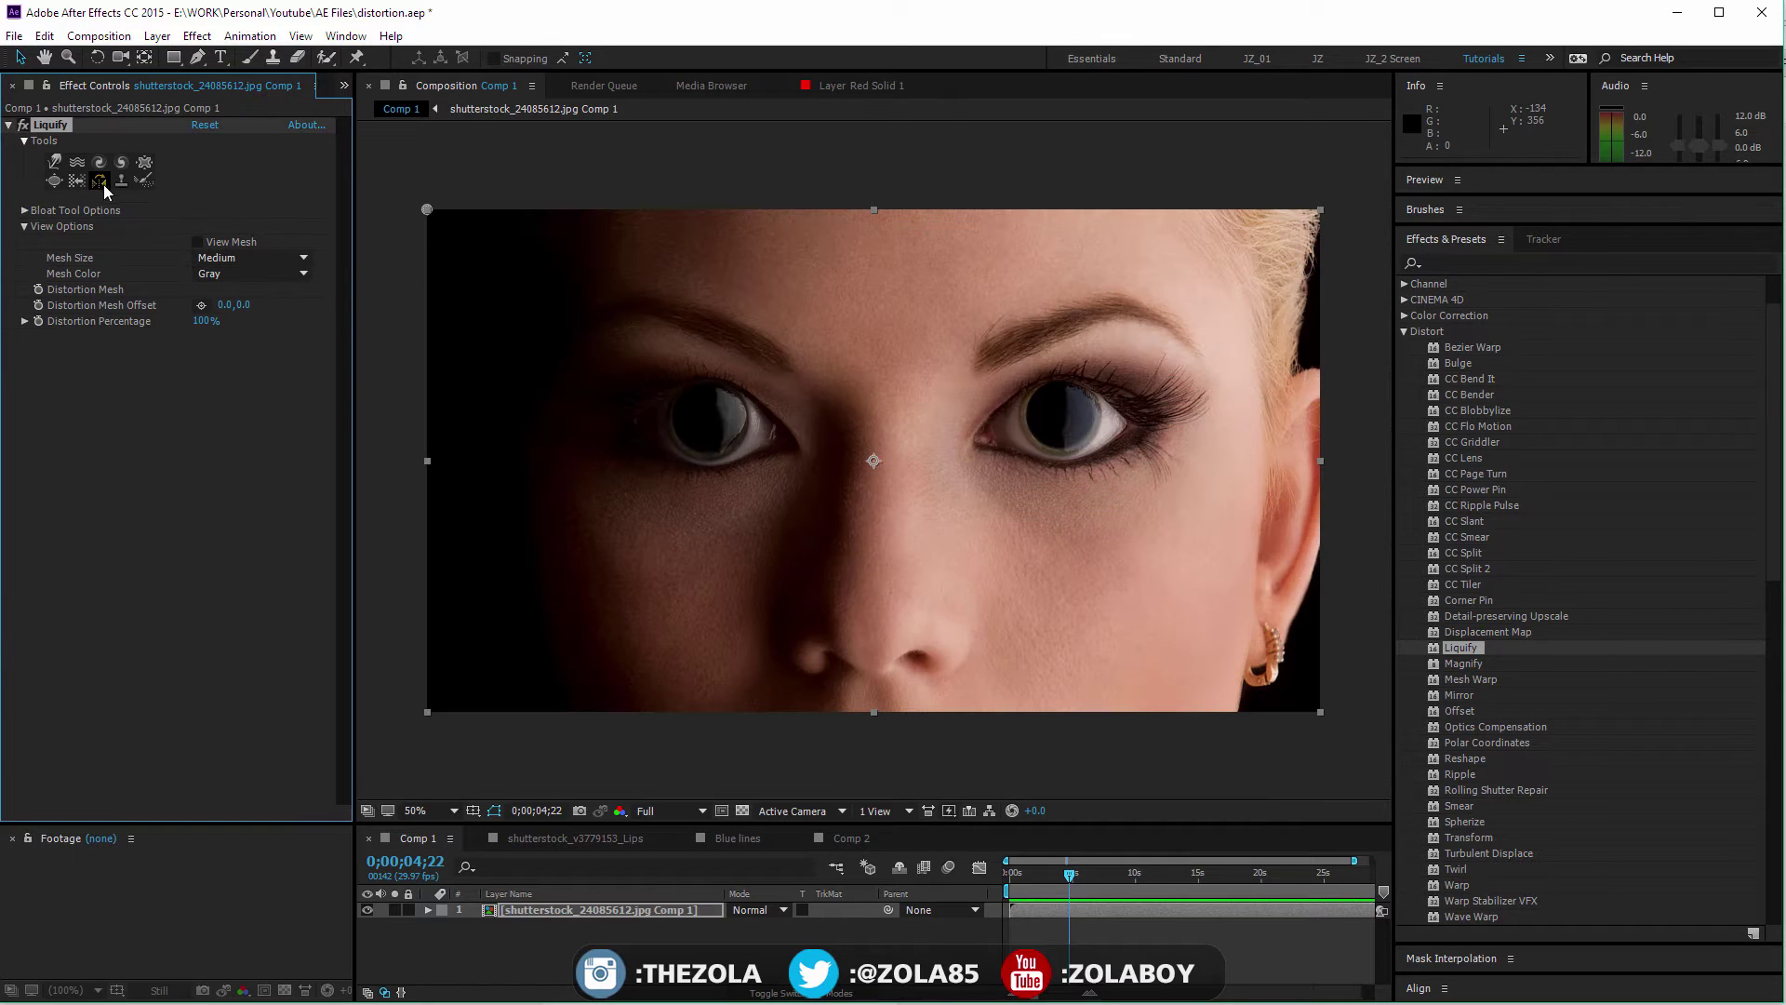
click(53, 181)
click(25, 210)
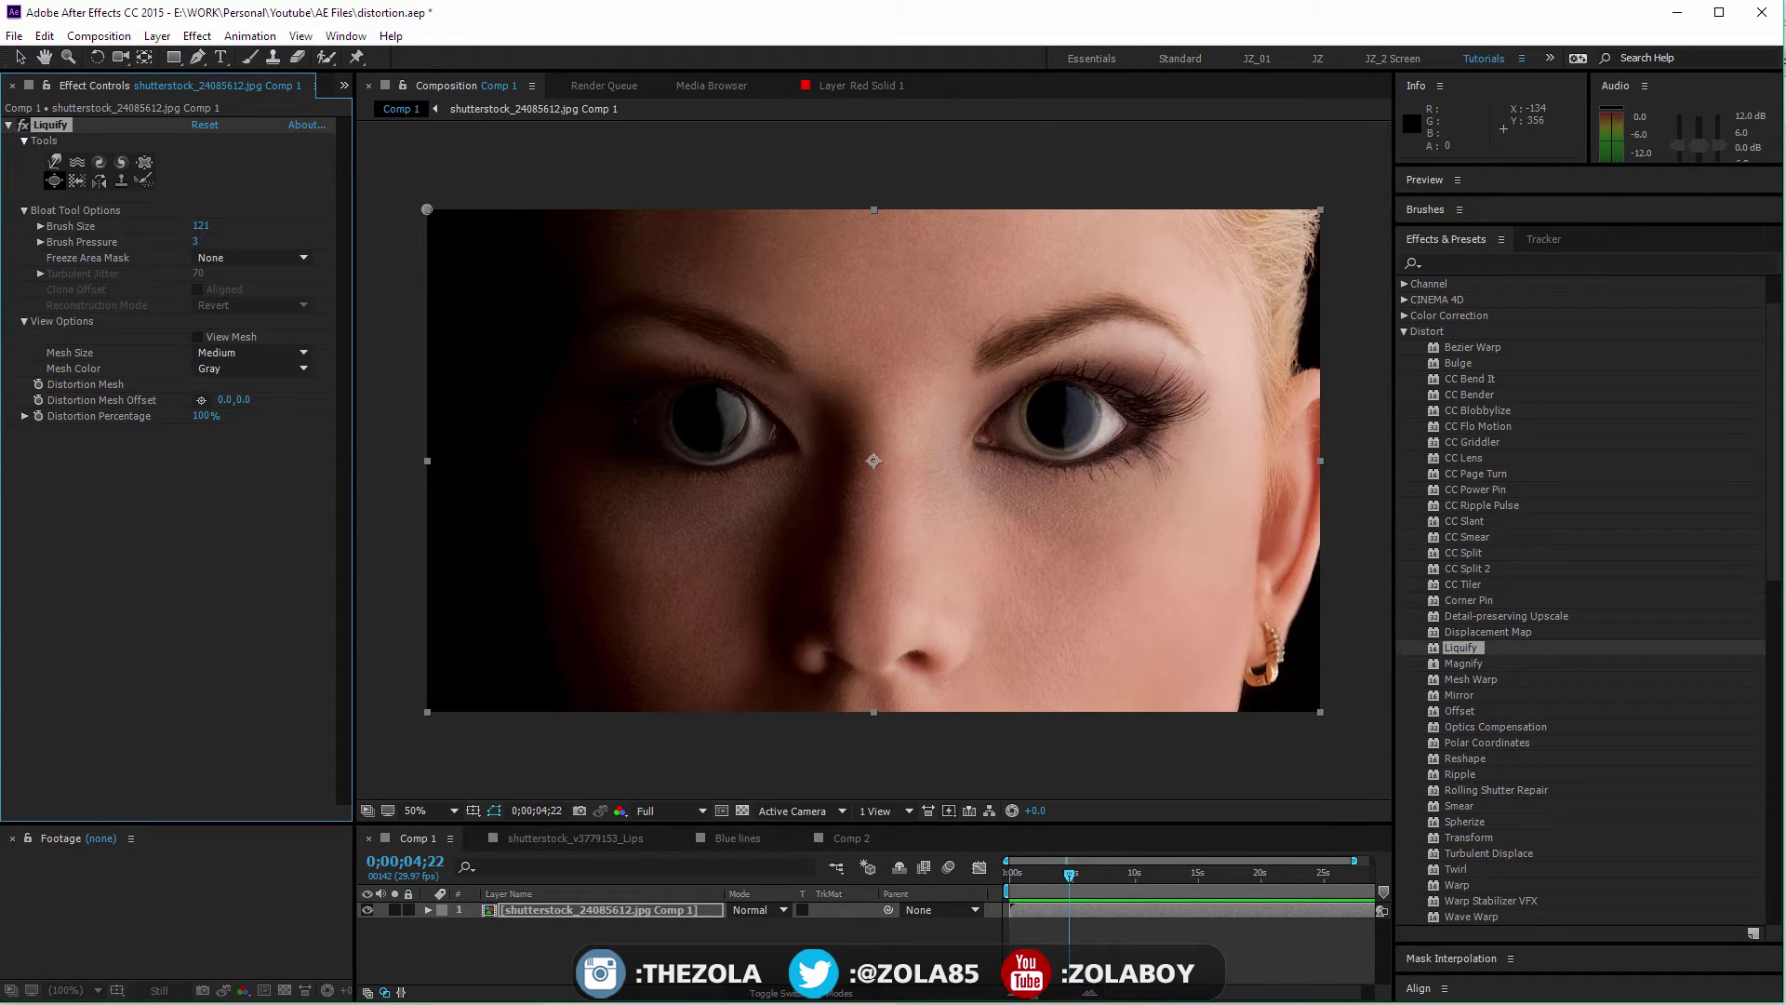
click(144, 162)
drag(208, 233, 230, 233)
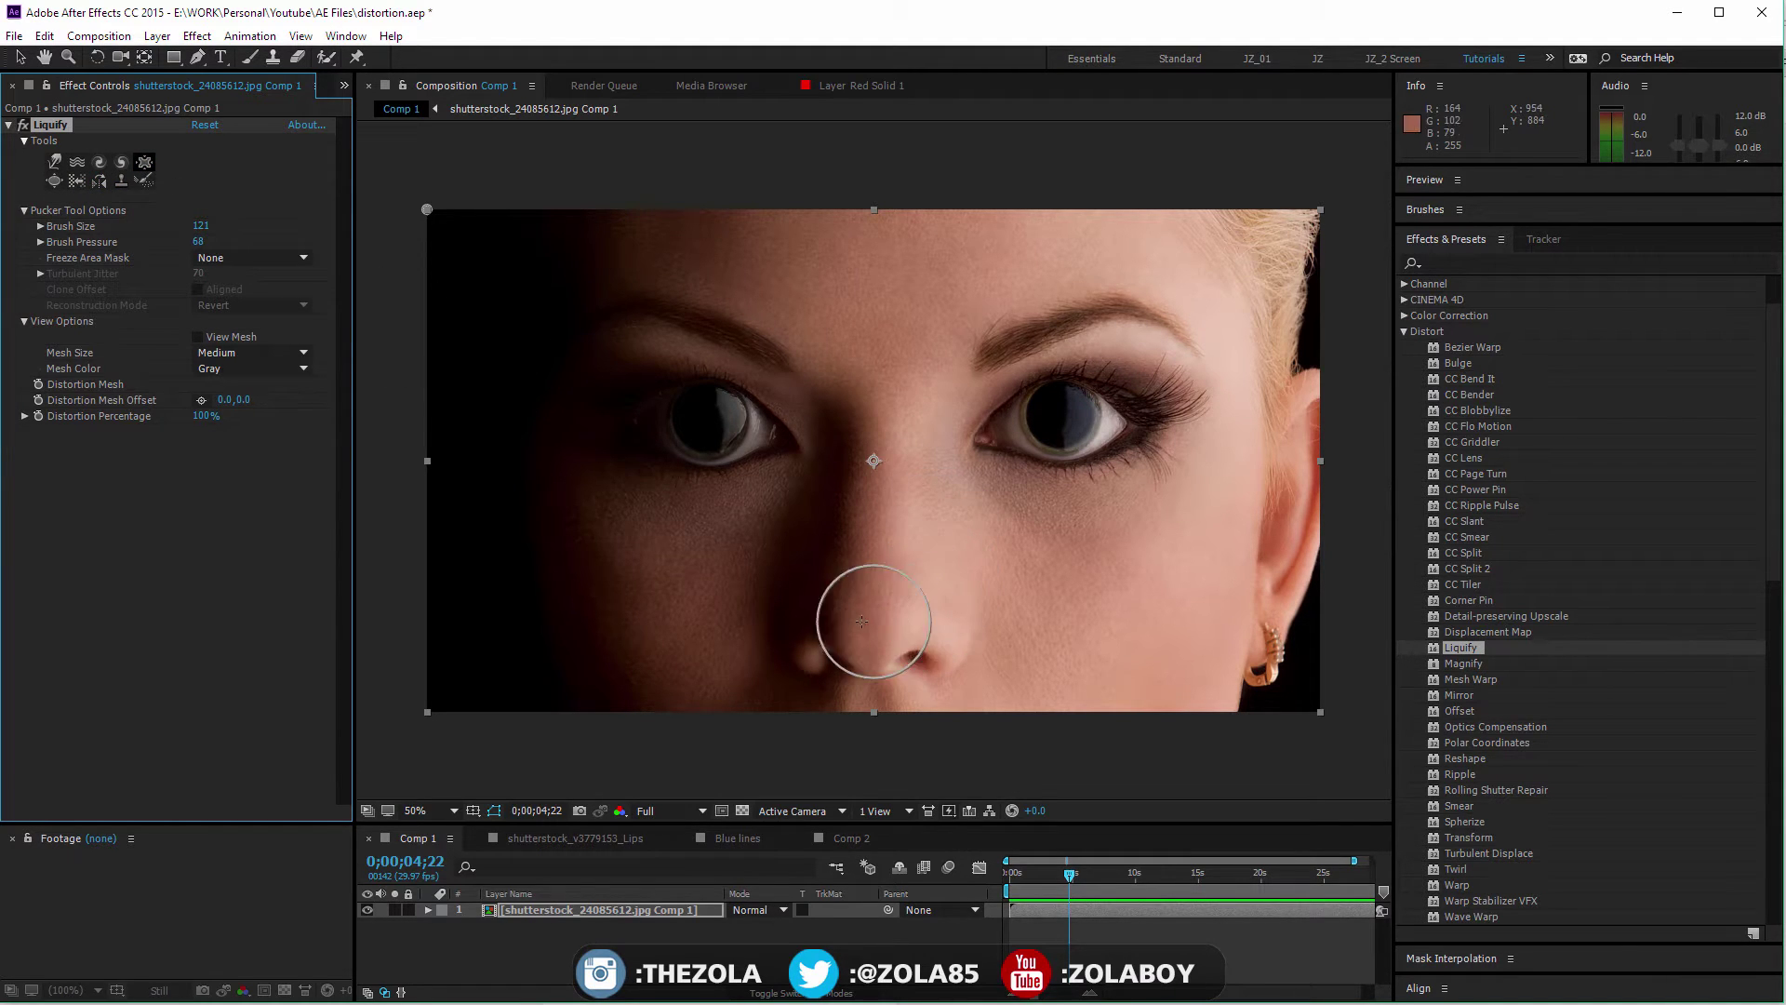
click(891, 598)
mouse_move(891, 598)
mouse_down()
mouse_move(868, 629)
mouse_move(867, 479)
mouse_move(862, 509)
mouse_move(755, 498)
mouse_up()
Step: Toggle the Liquify effect off and on several times to compare with the original face
click(19, 125)
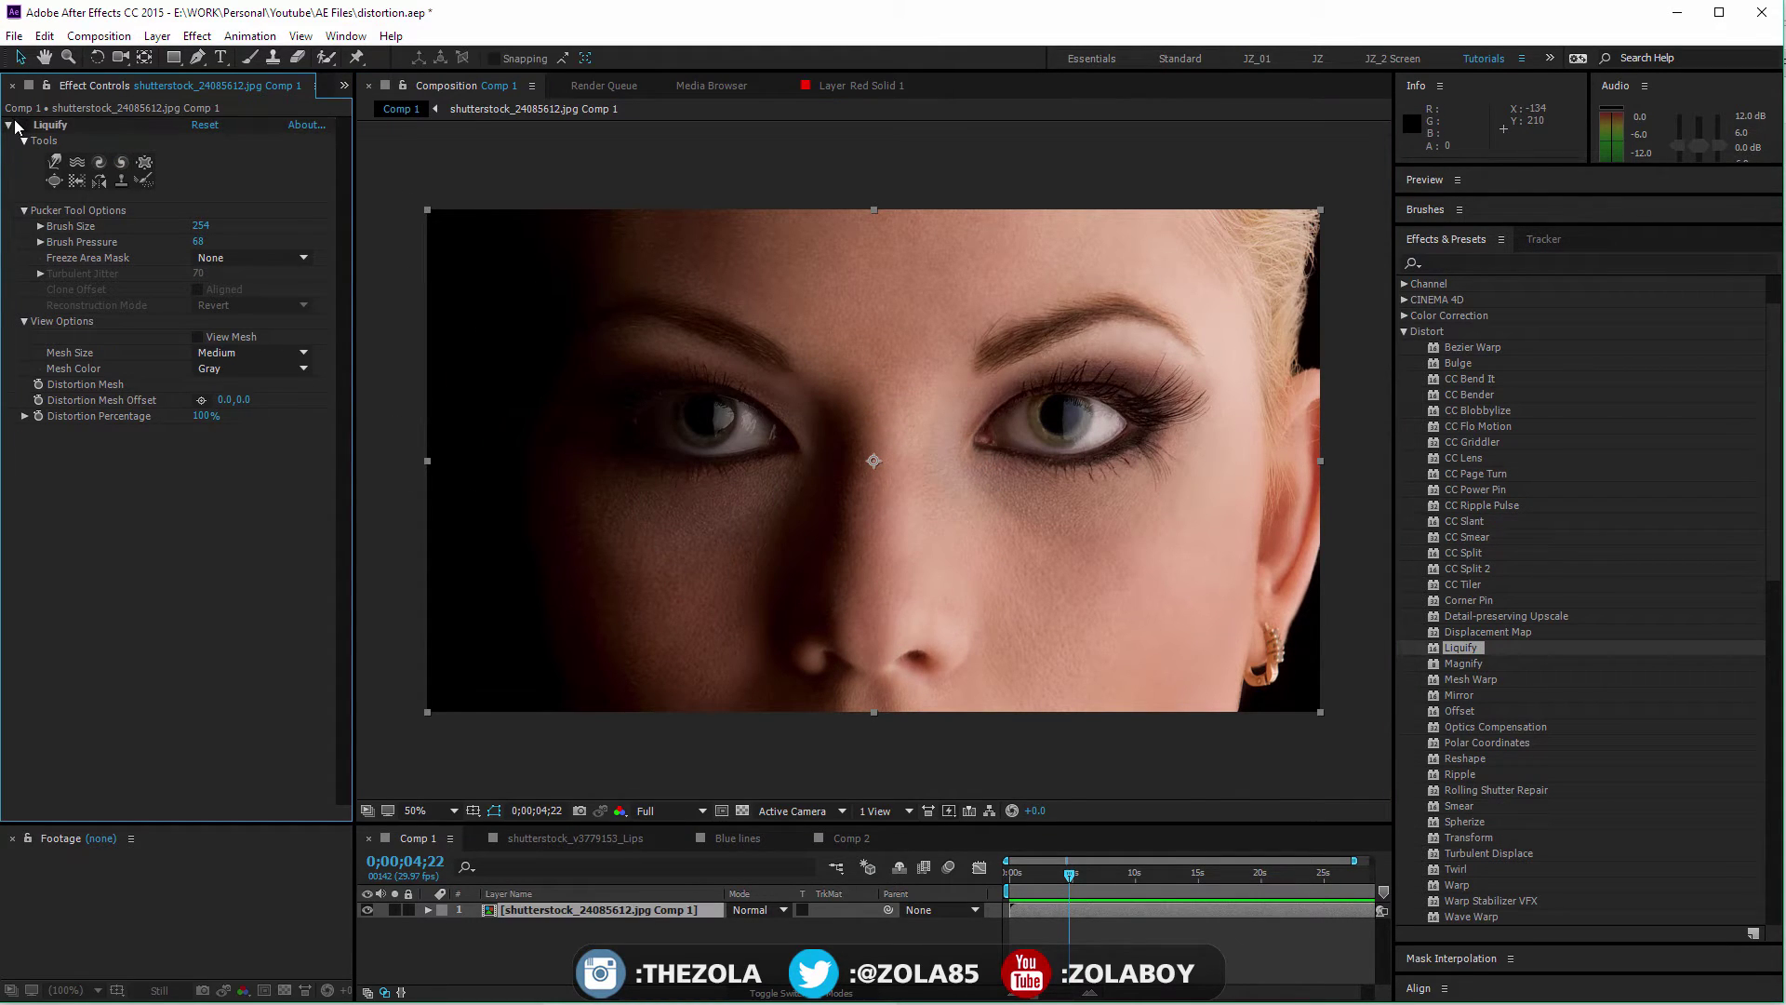
click(21, 125)
click(21, 127)
click(21, 126)
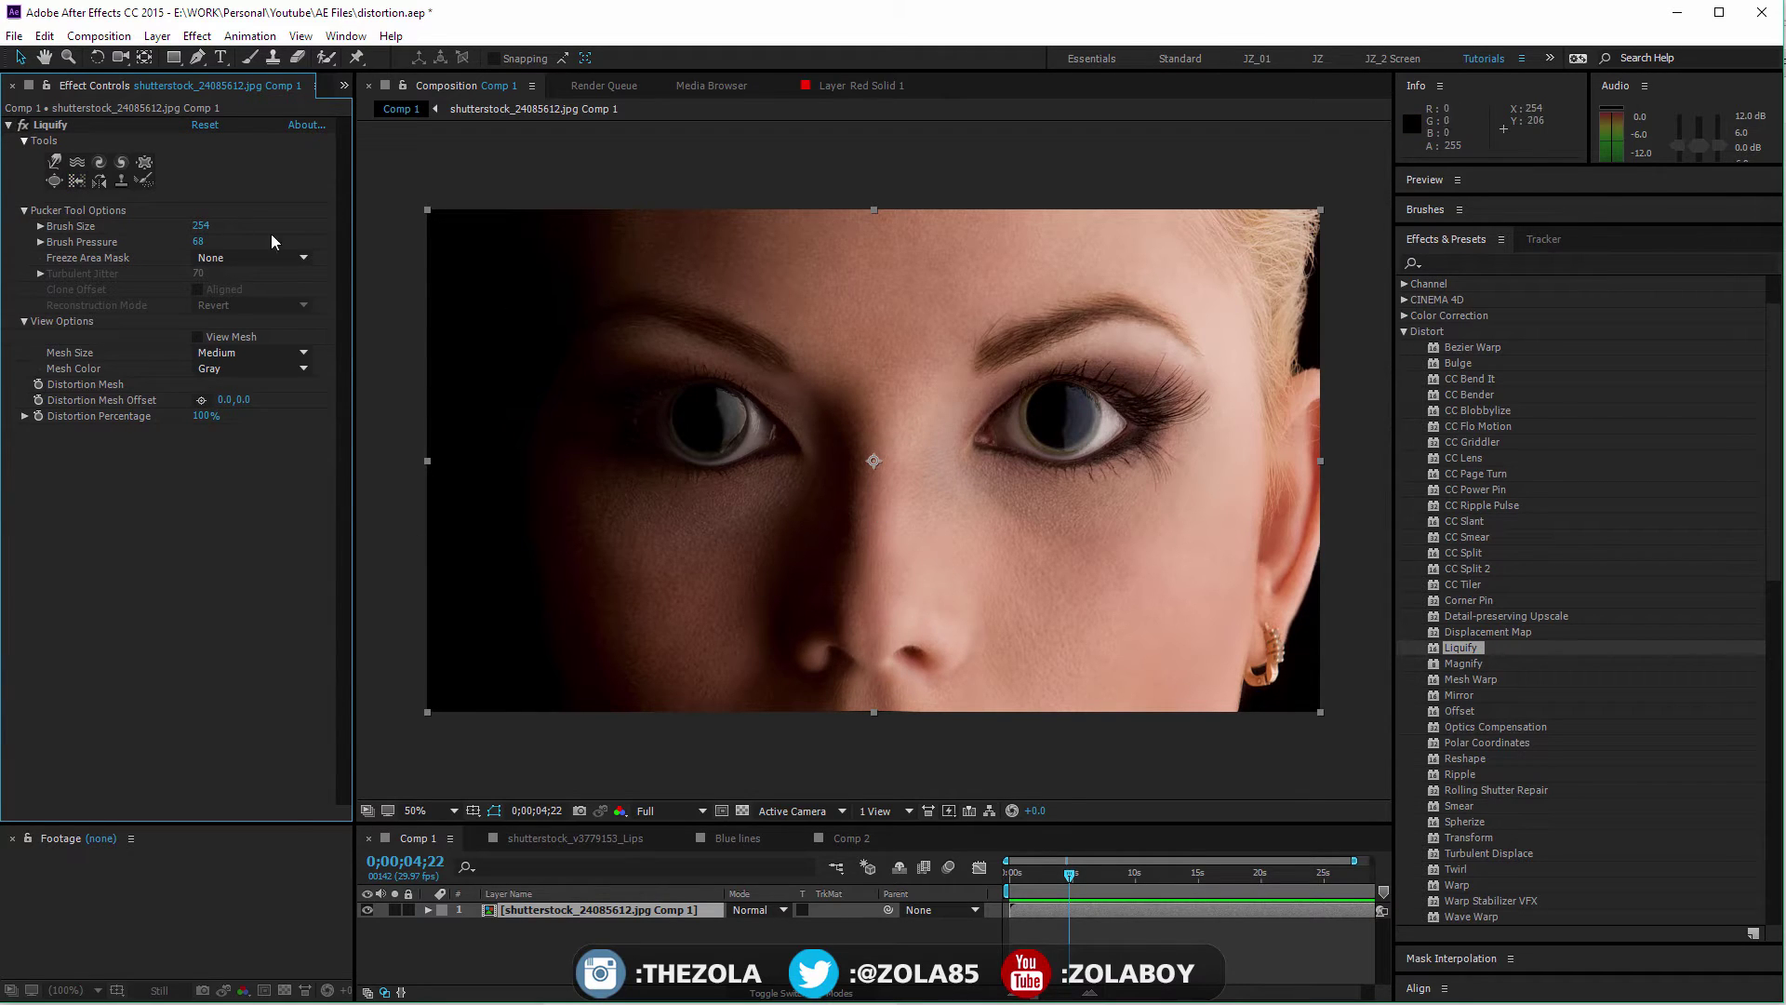
click(22, 126)
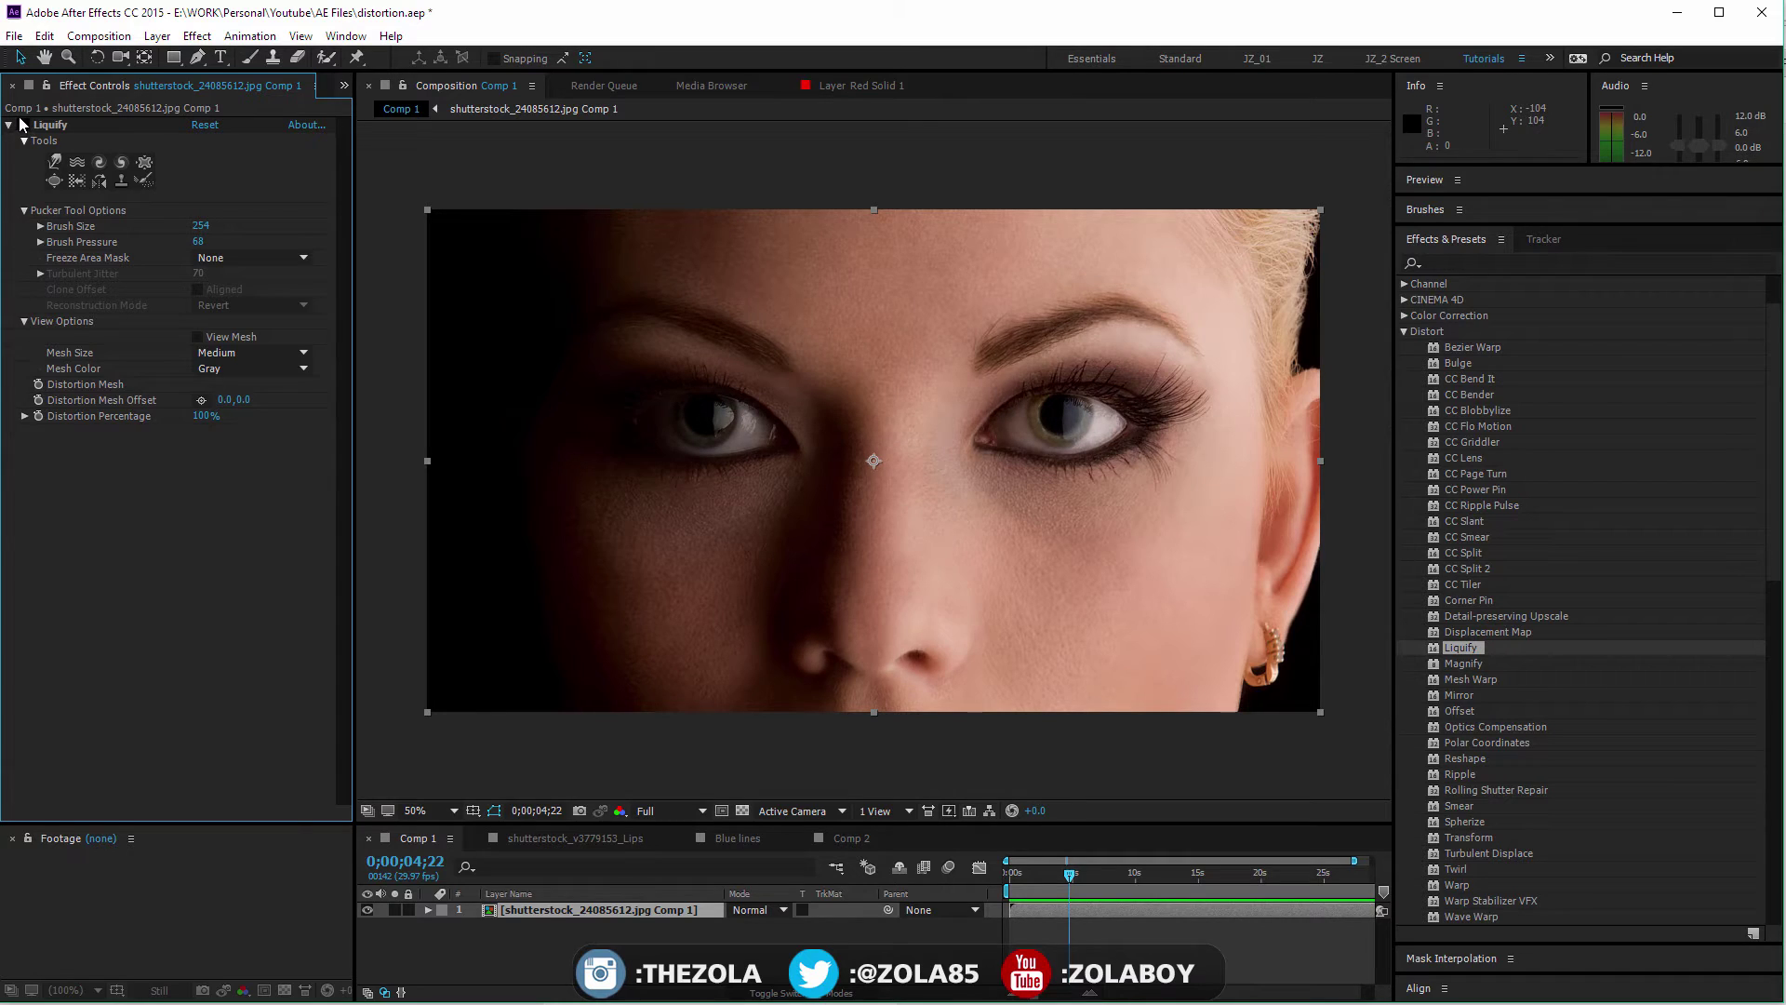
click(22, 127)
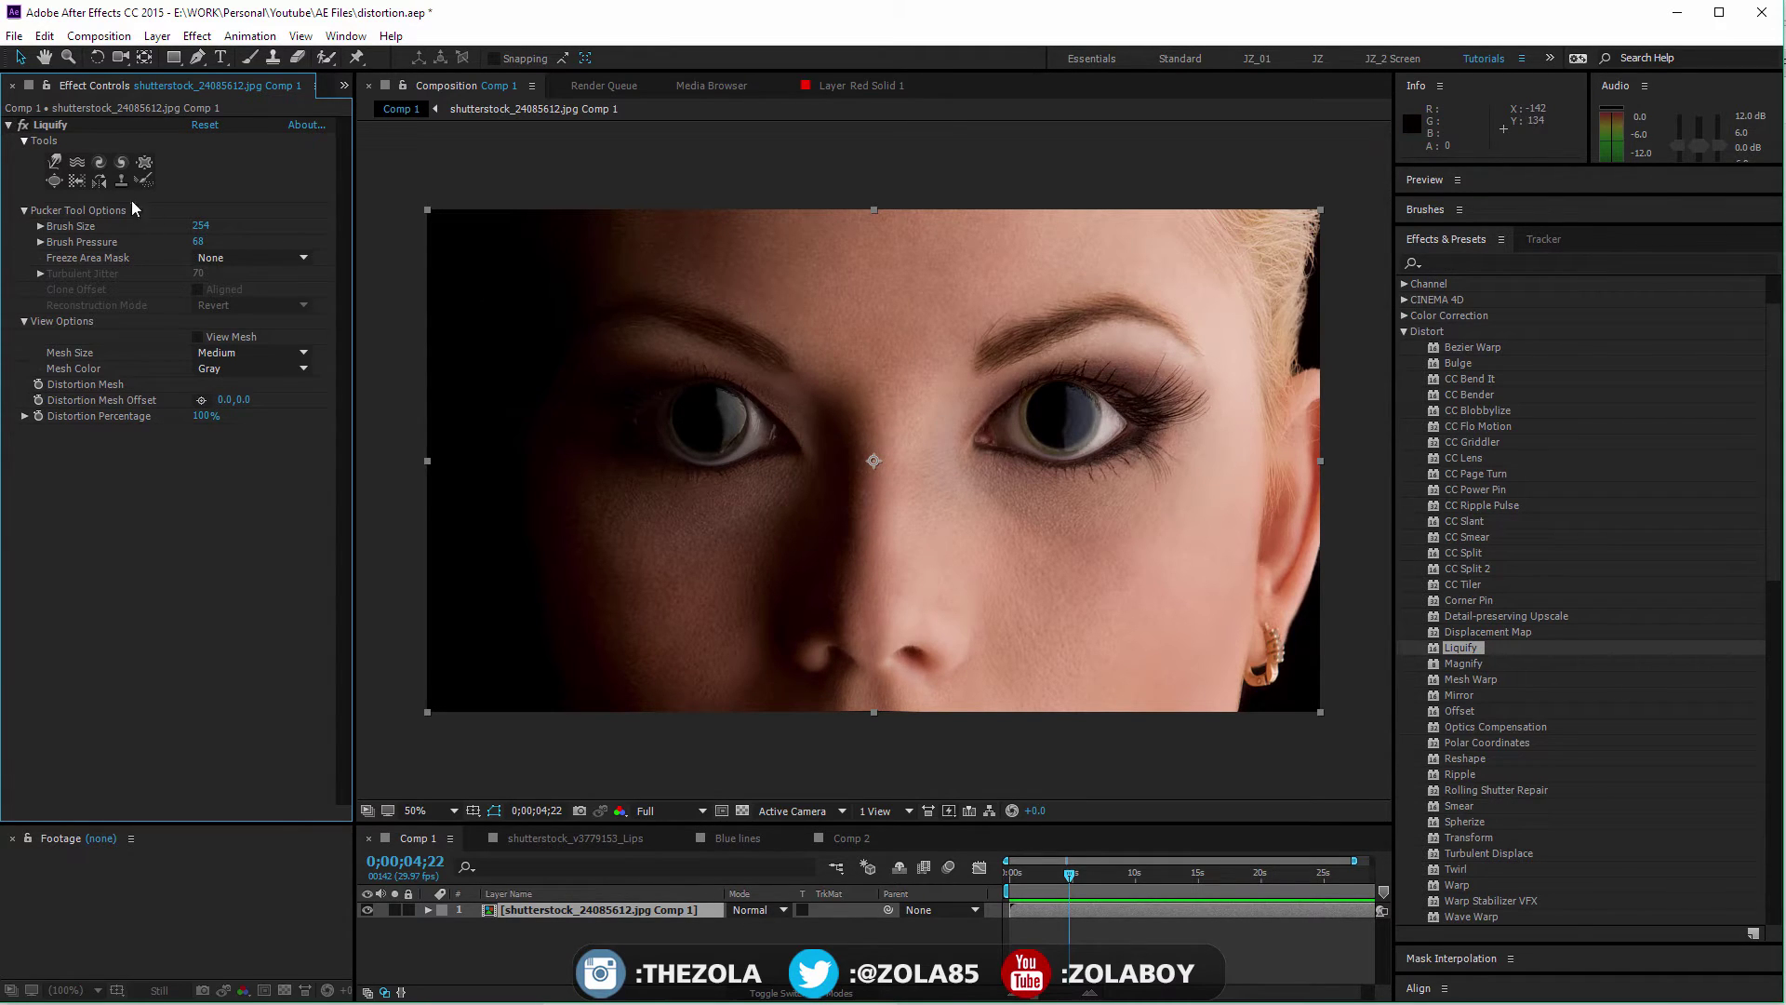
Step: With the Warp brush selected, scrub Liquify's Distortion Percentage up to 200% and back down to 0%
click(54, 162)
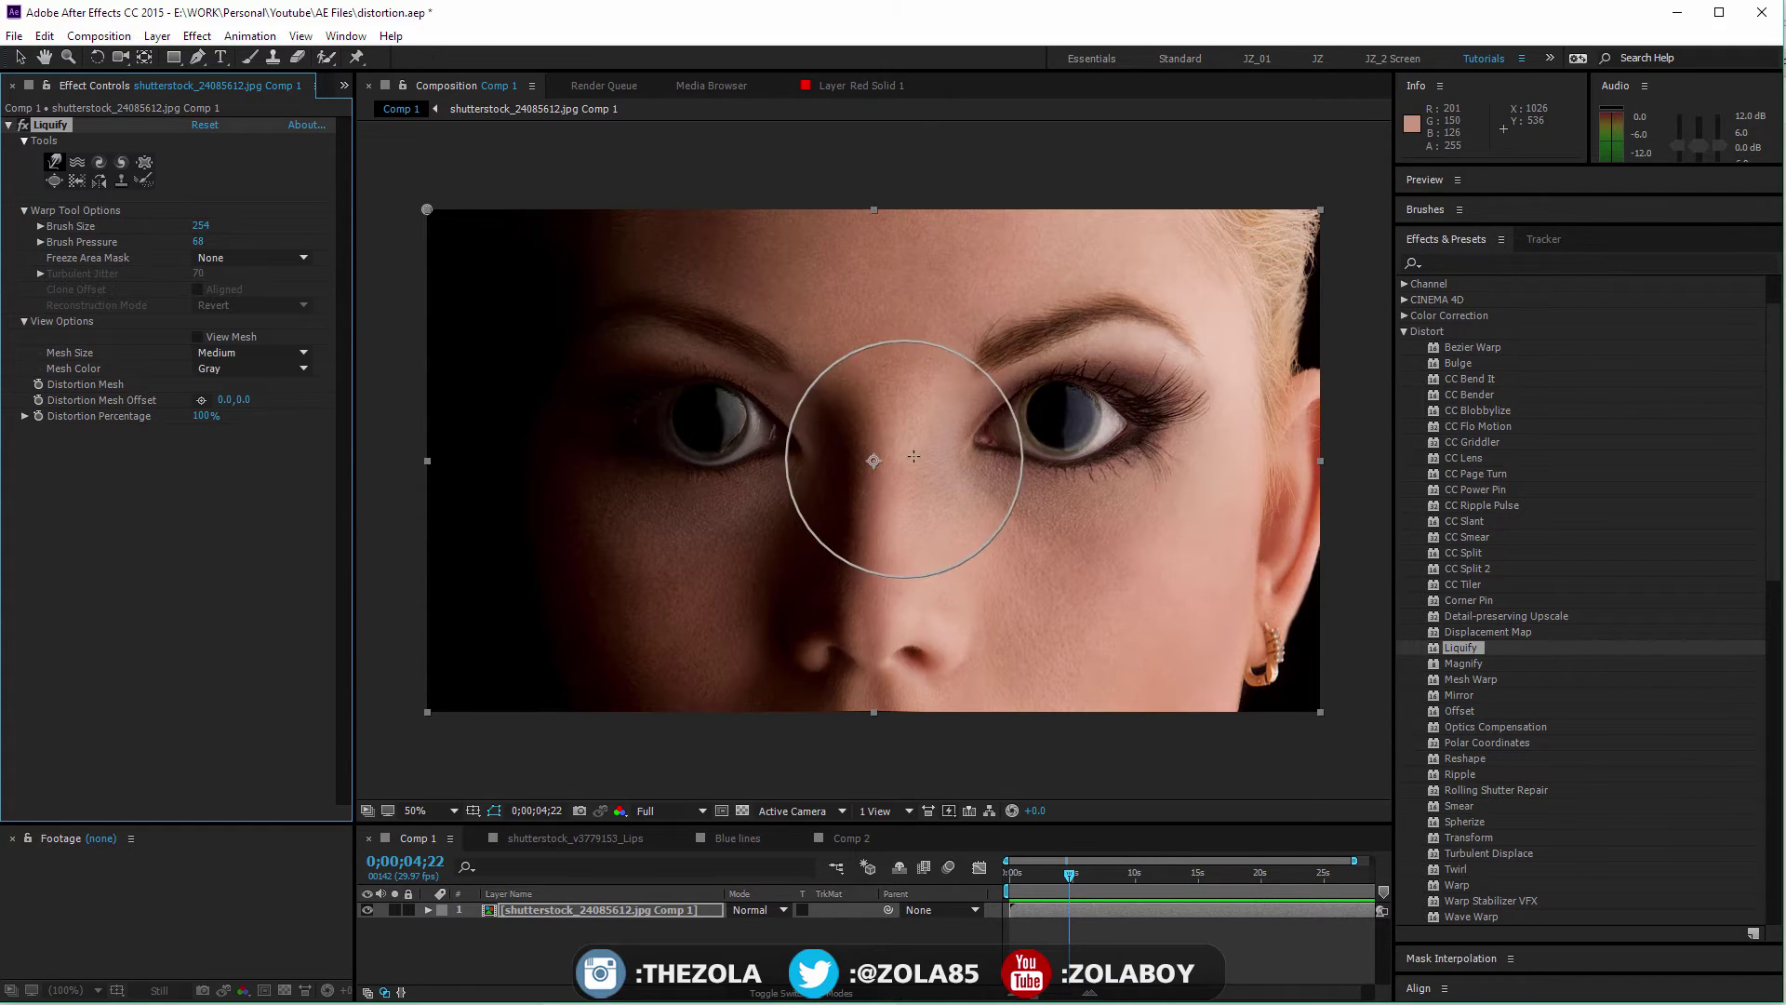
drag(168, 421, 379, 382)
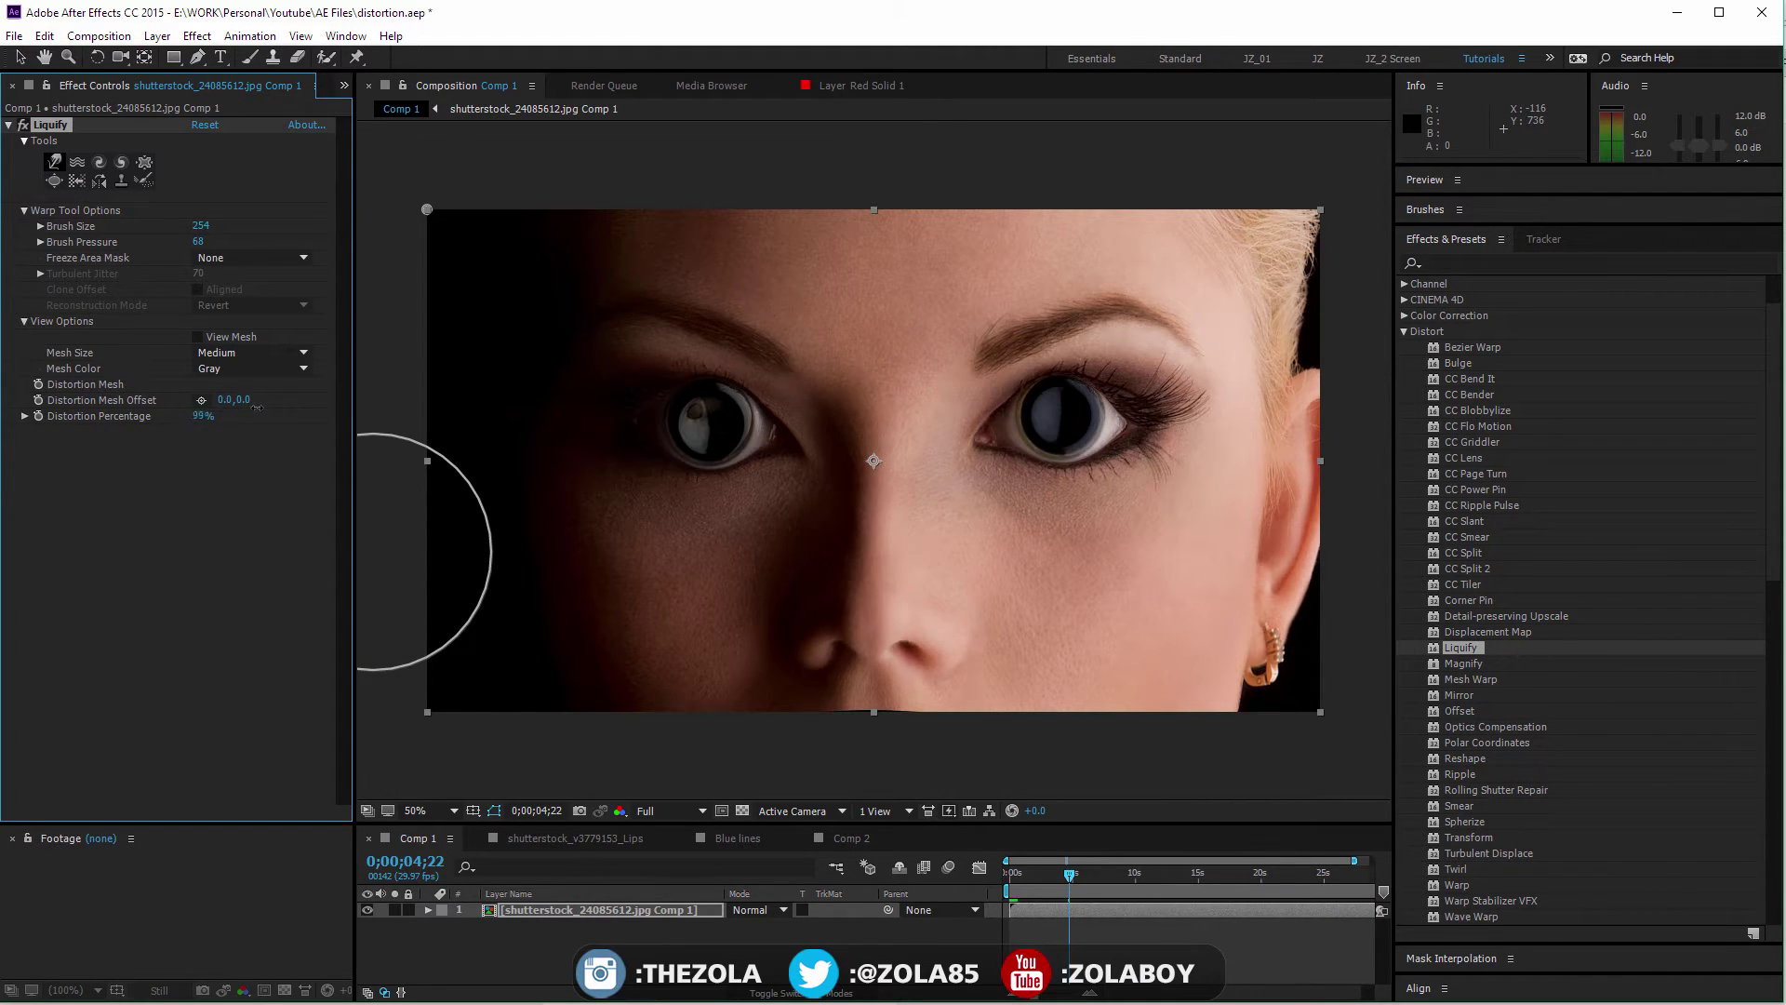
mouse_move(249, 410)
mouse_down()
mouse_move(316, 417)
mouse_move(294, 403)
mouse_move(412, 357)
mouse_move(252, 389)
mouse_move(392, 323)
mouse_move(123, 543)
mouse_up()
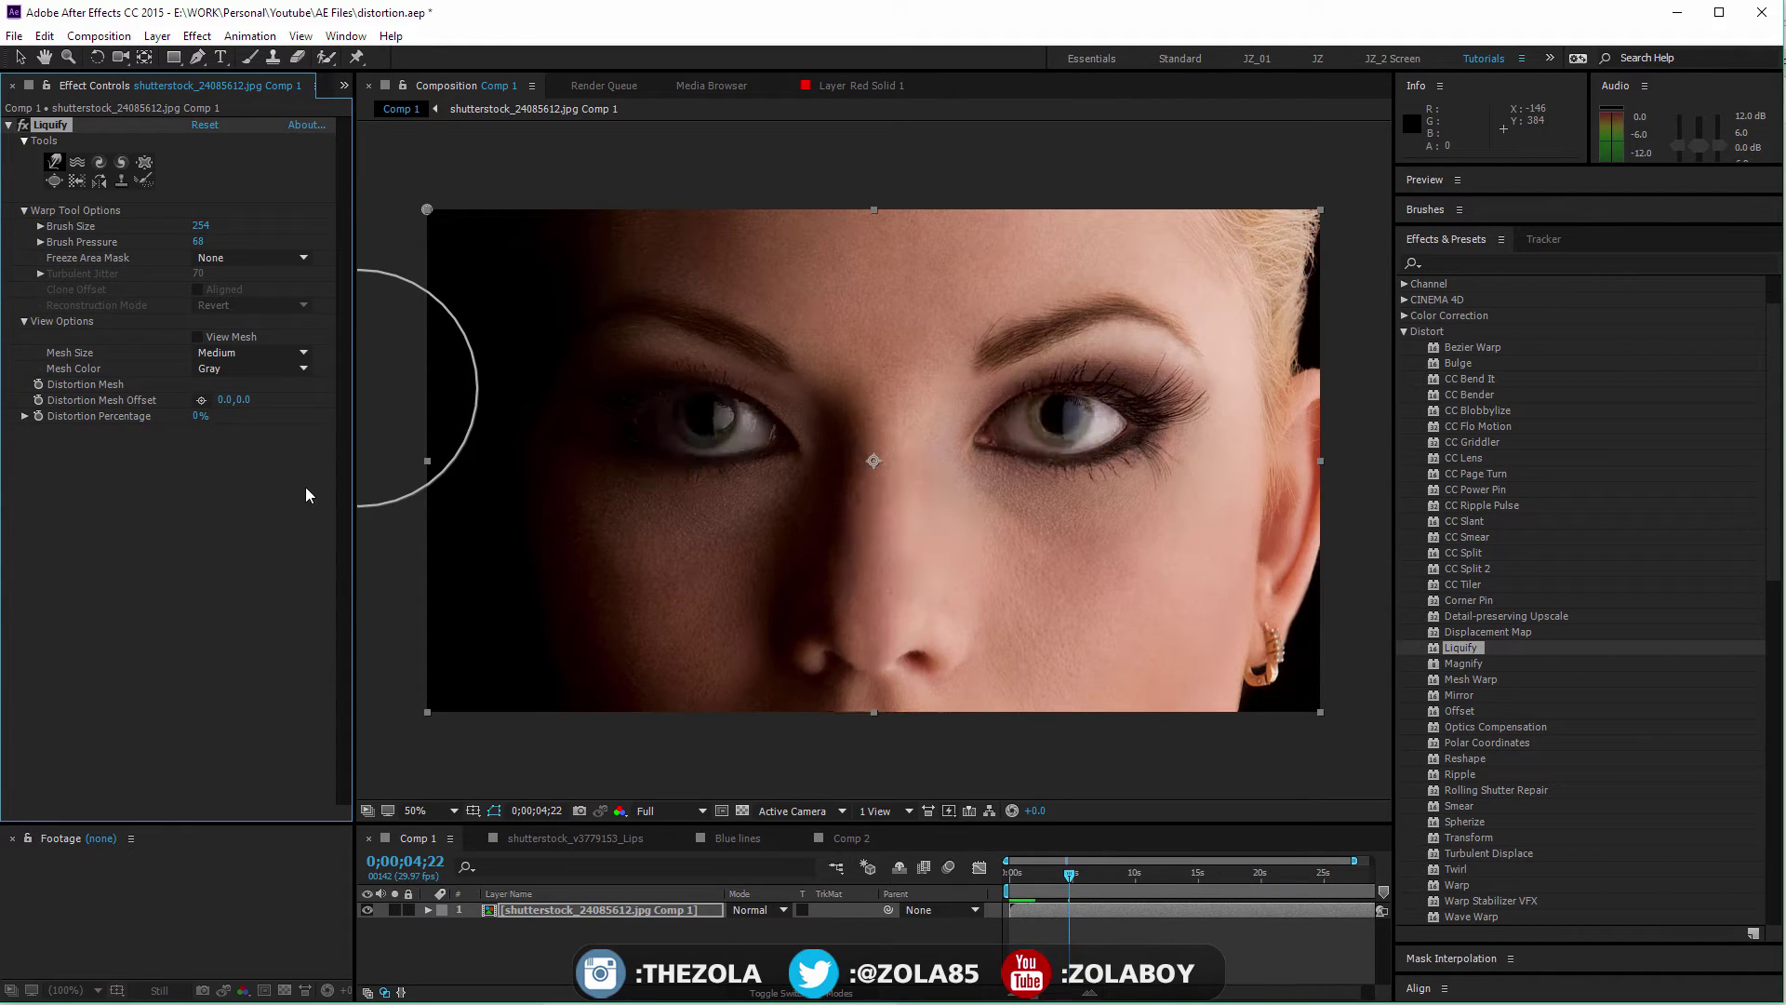
Step: Twirl both eyes with the Twirl Clockwise brush at 200% distortion, then undo both twirls
click(120, 163)
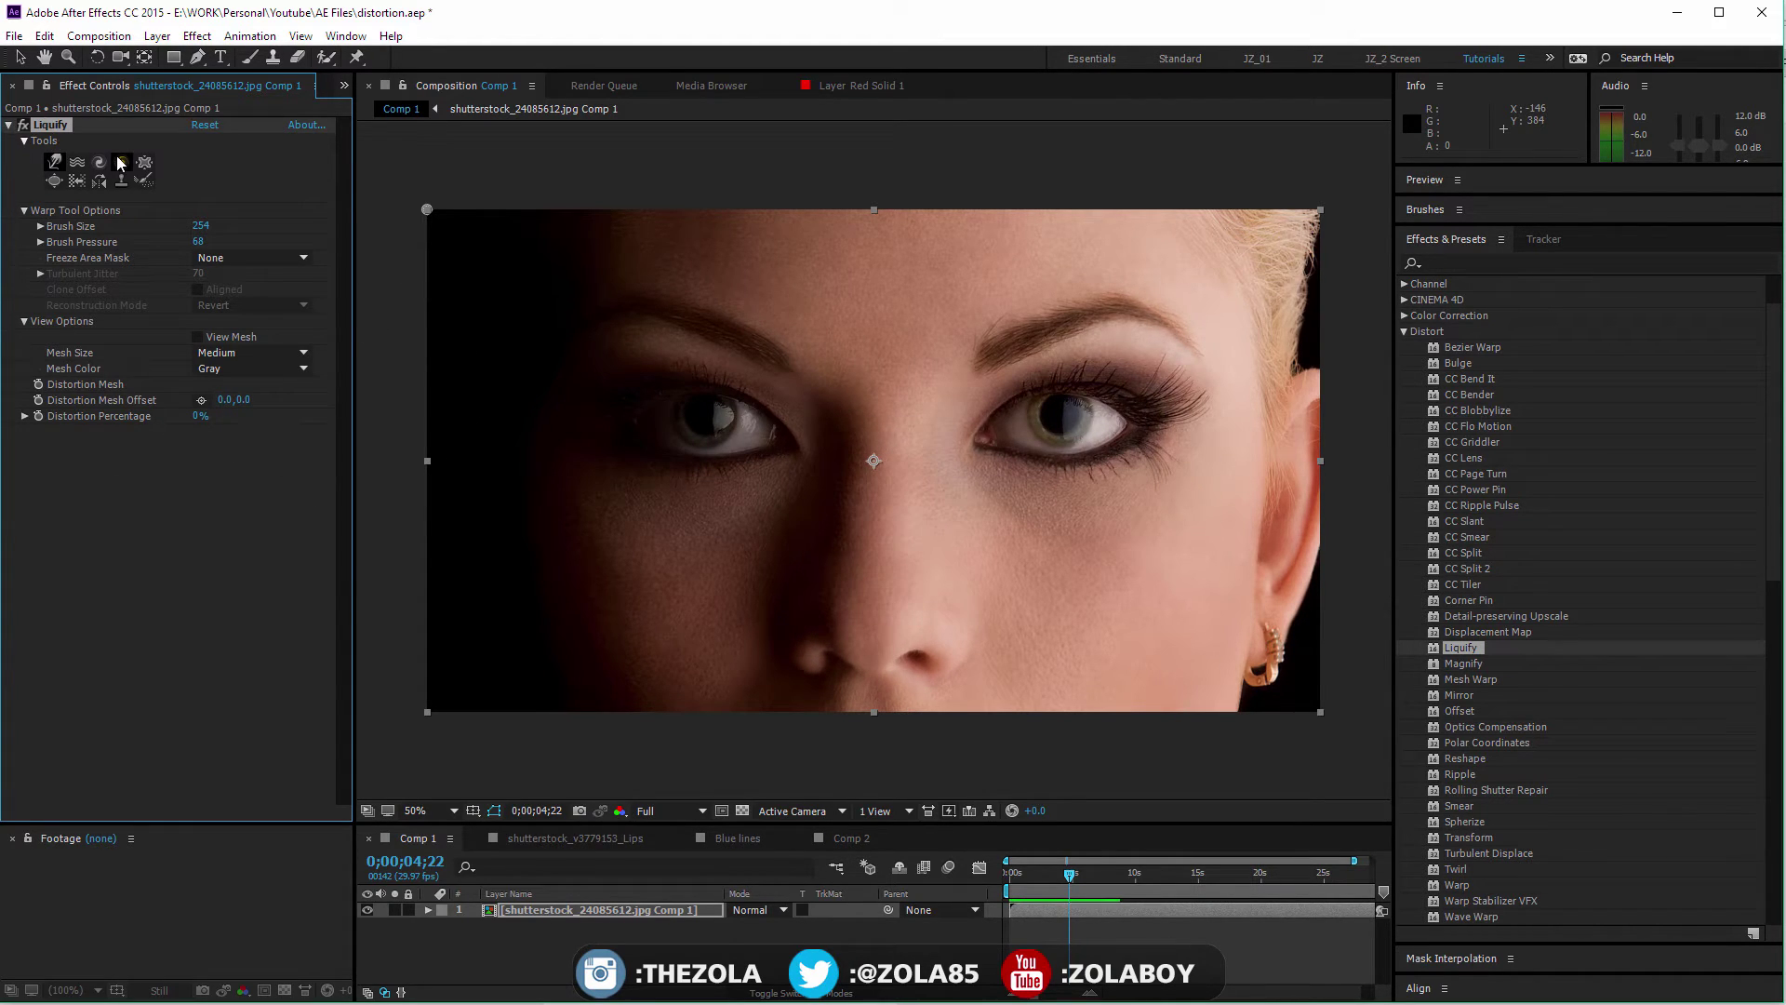
click(99, 162)
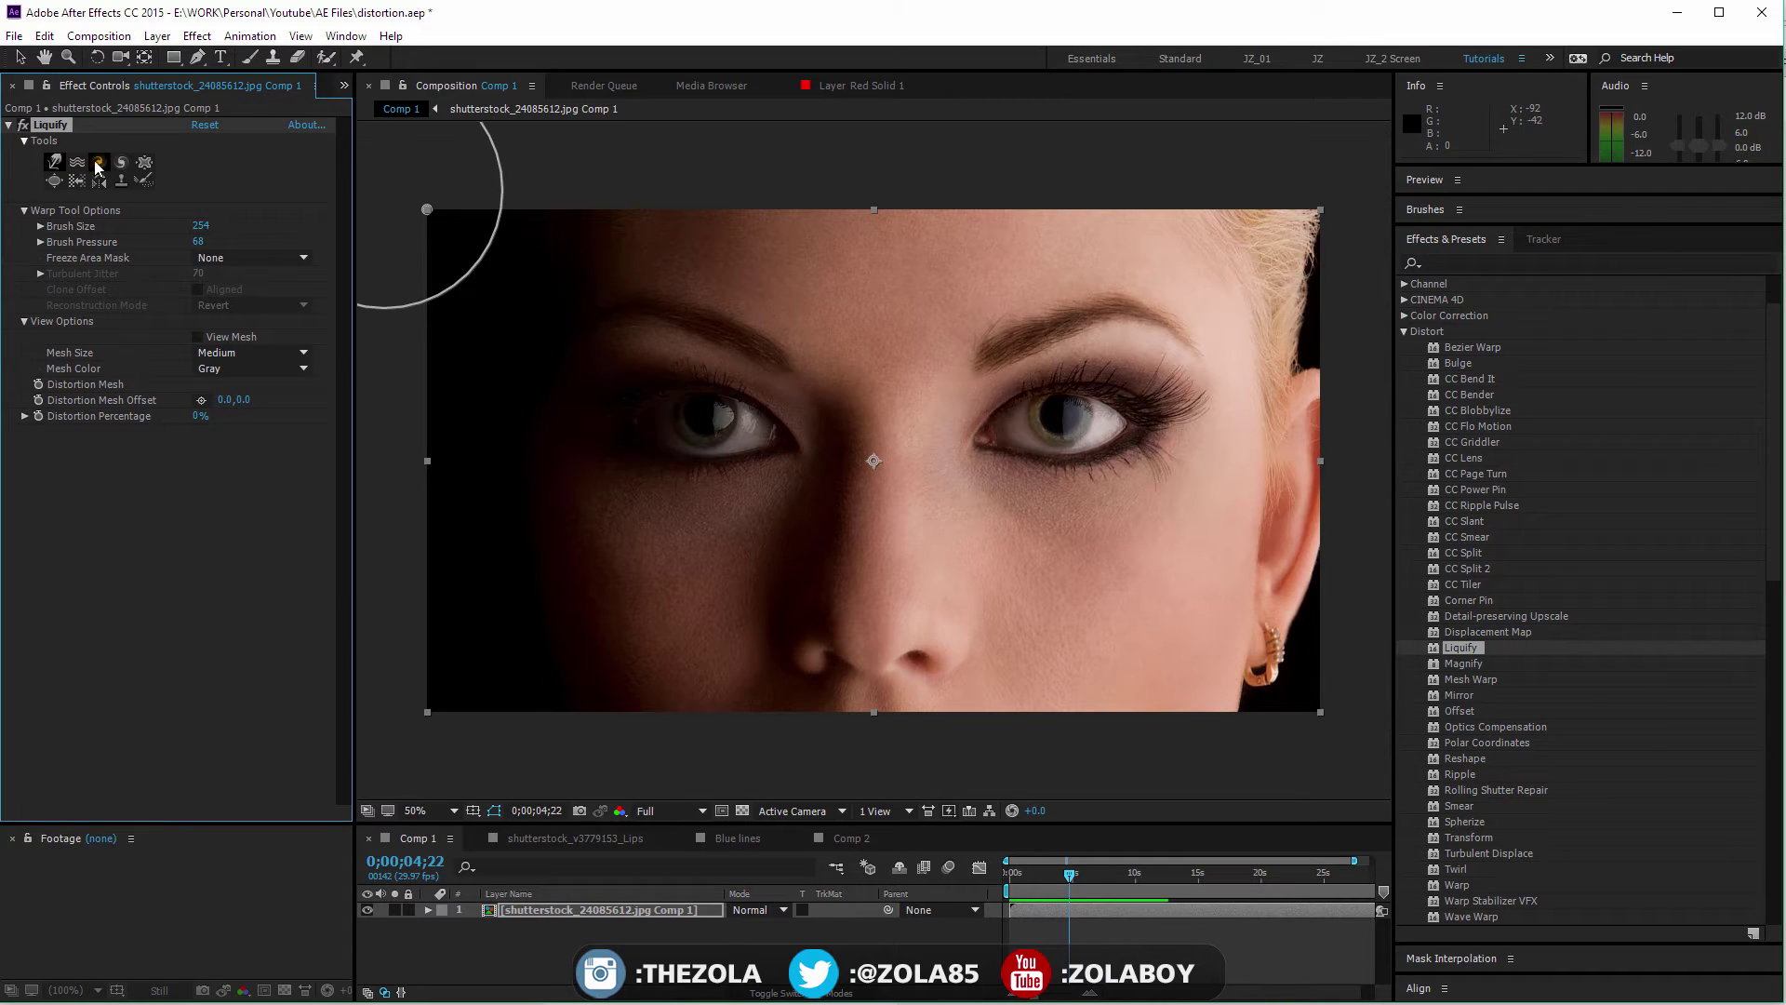
click(1014, 430)
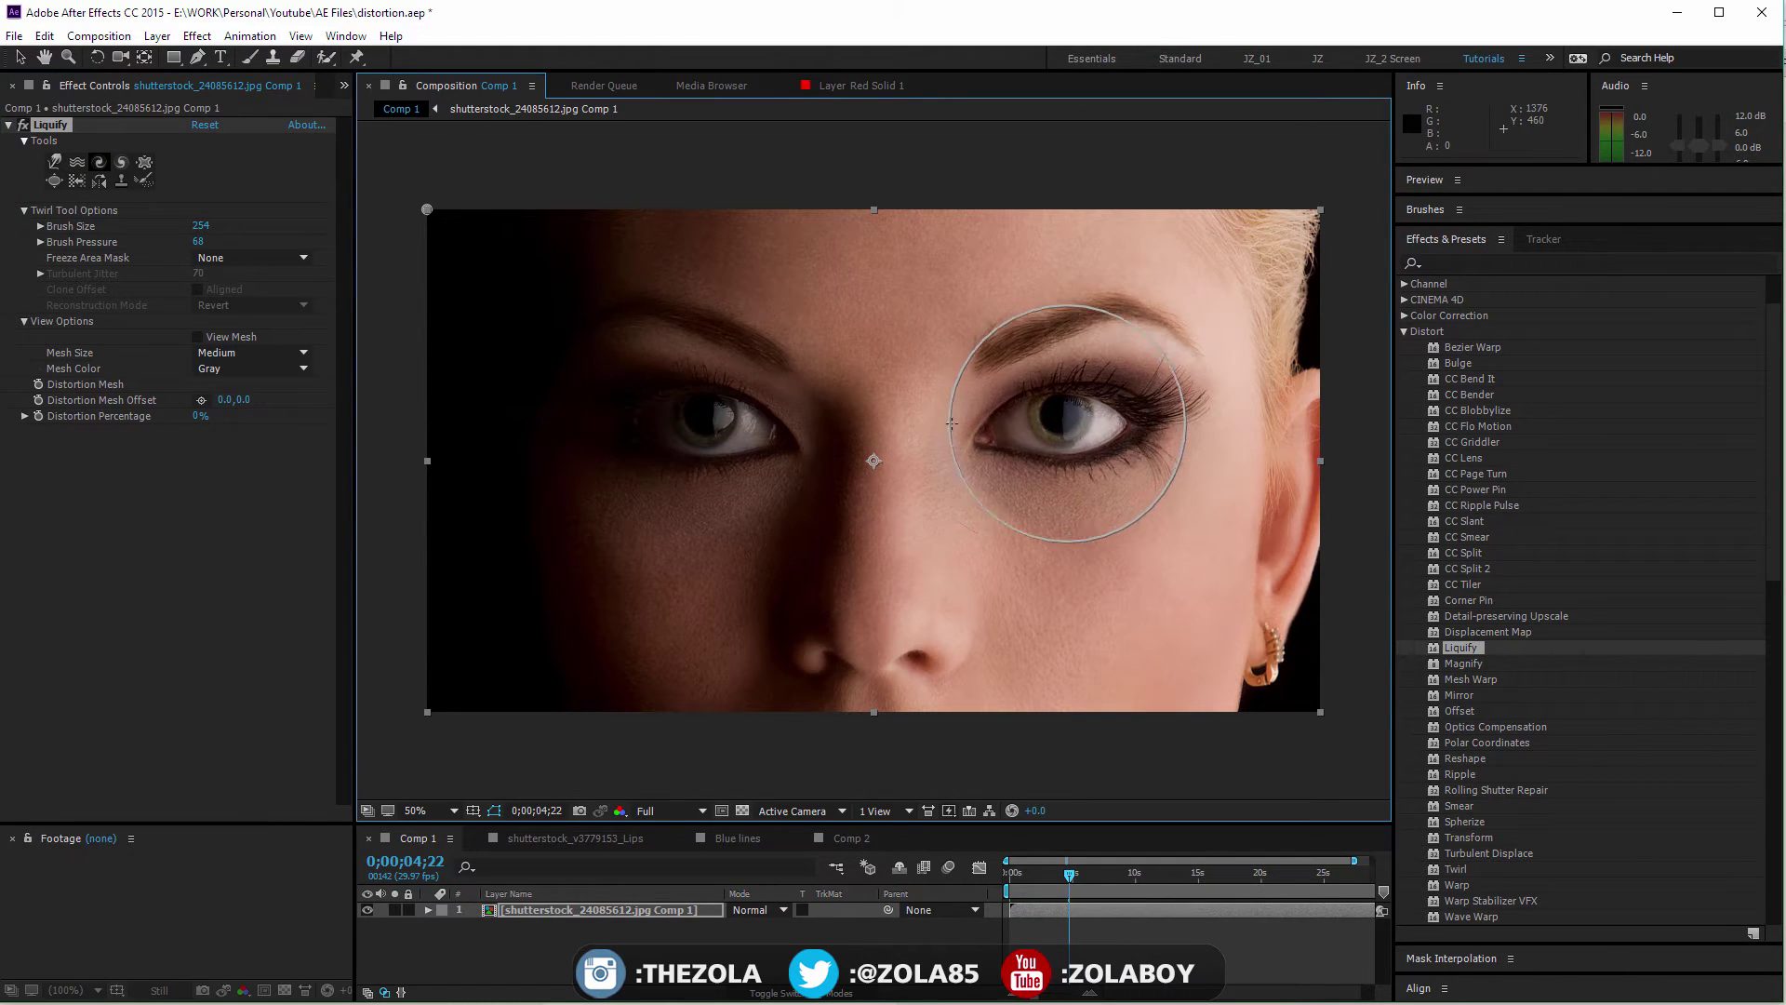
drag(193, 414, 242, 414)
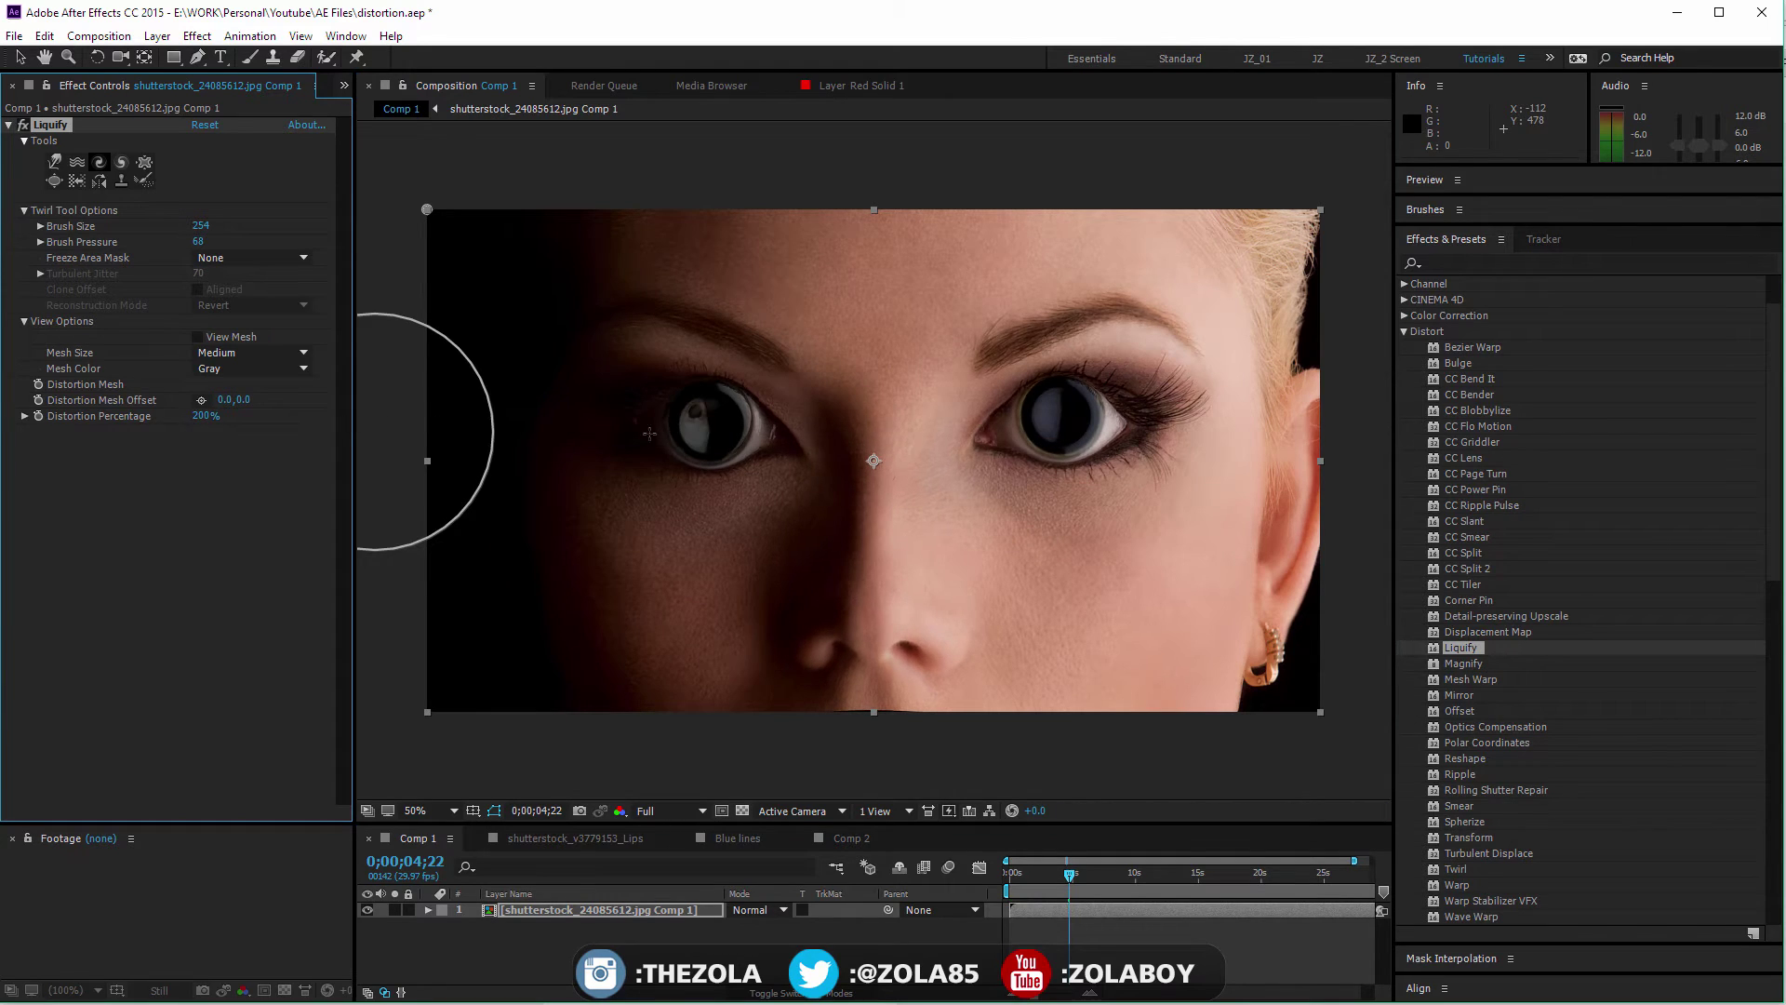
drag(1070, 410, 1062, 416)
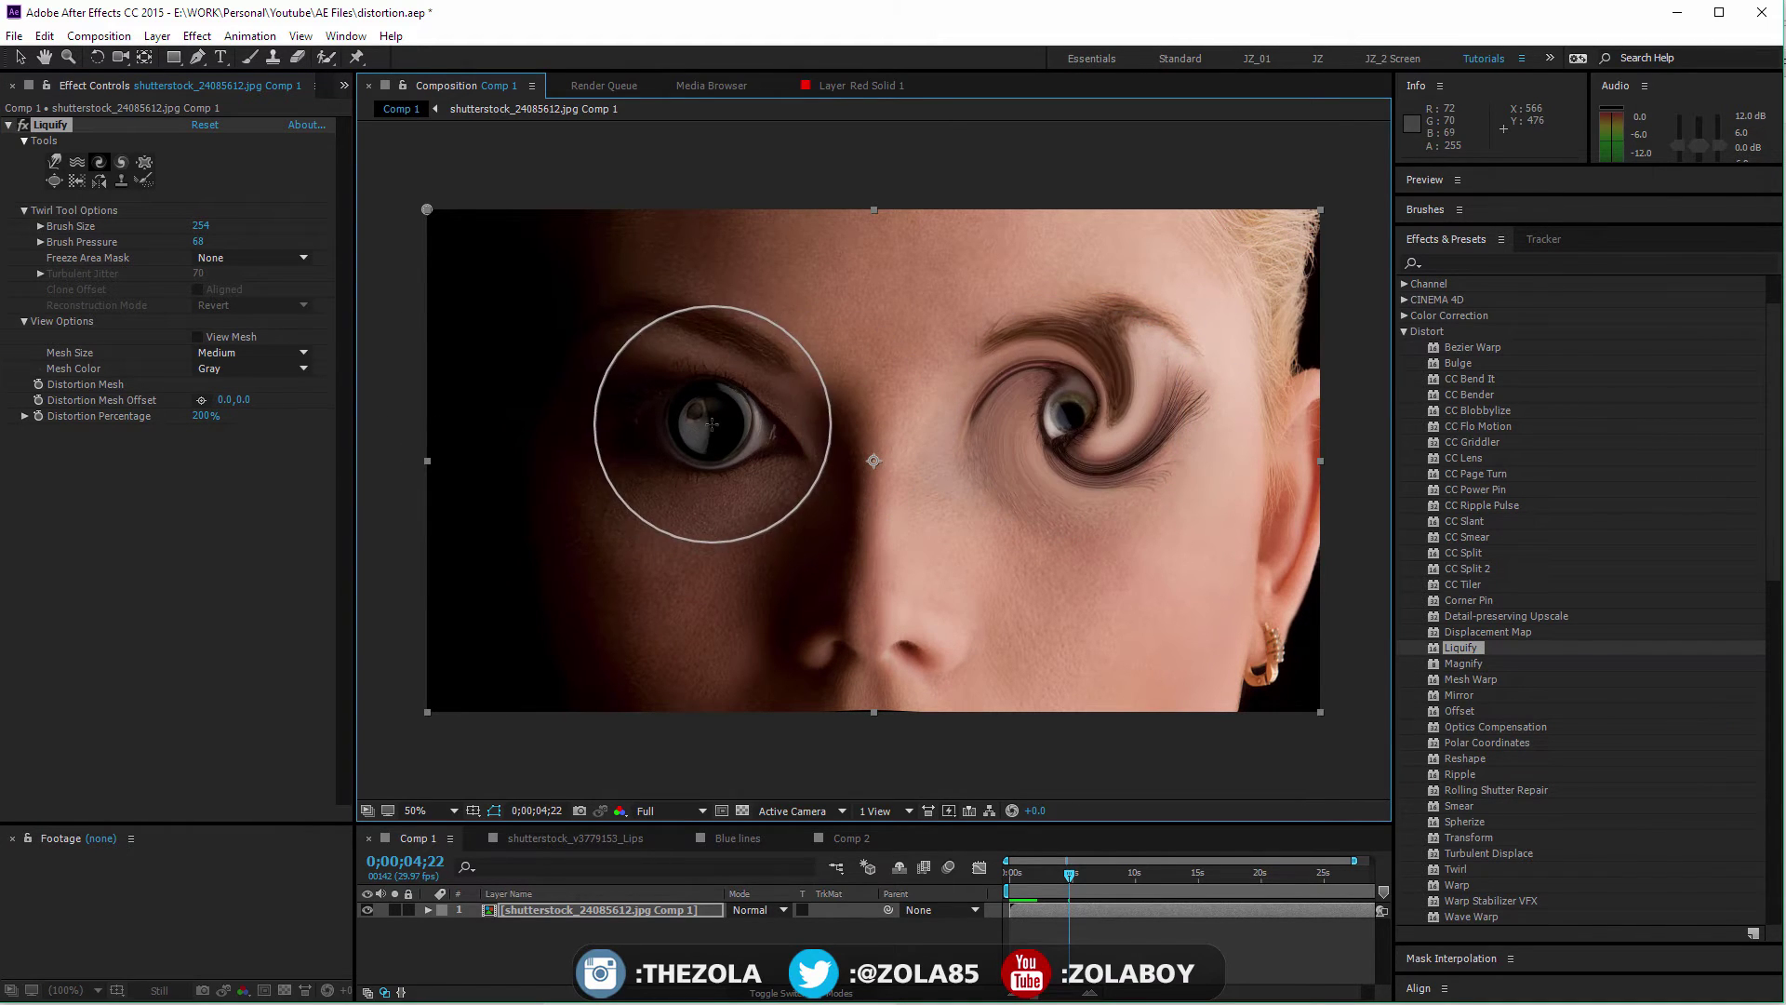
drag(710, 415, 774, 470)
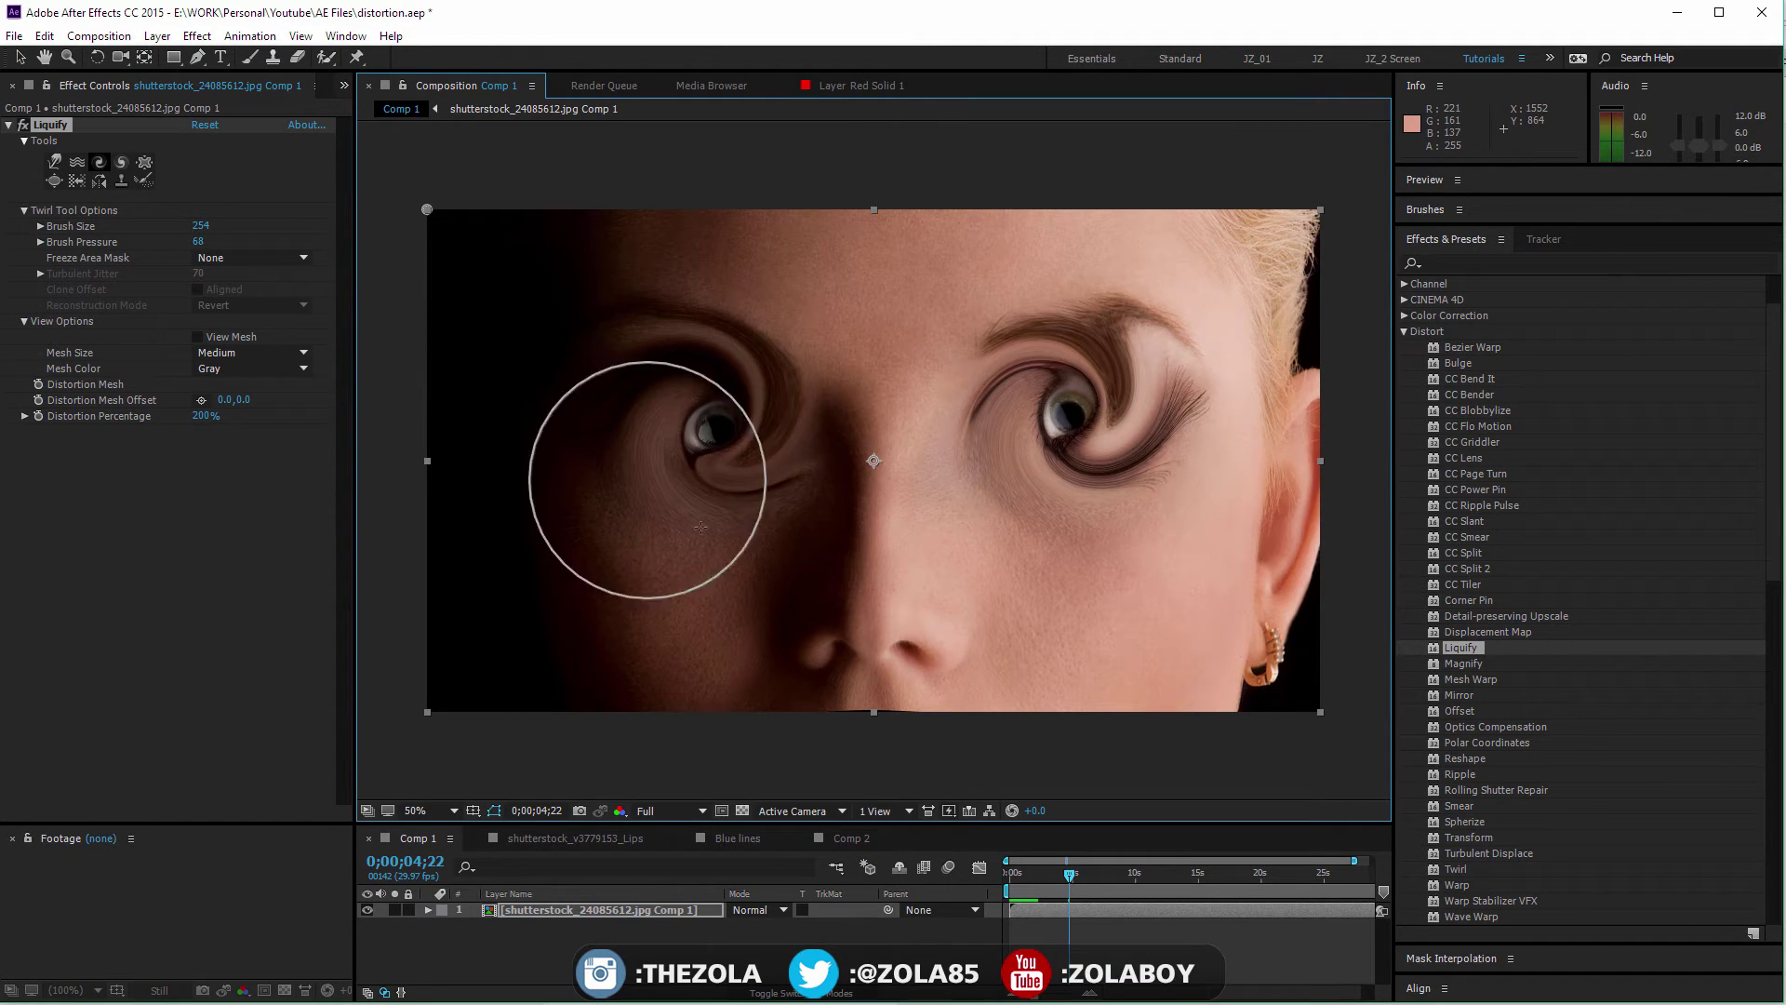
key(ctrl+z)
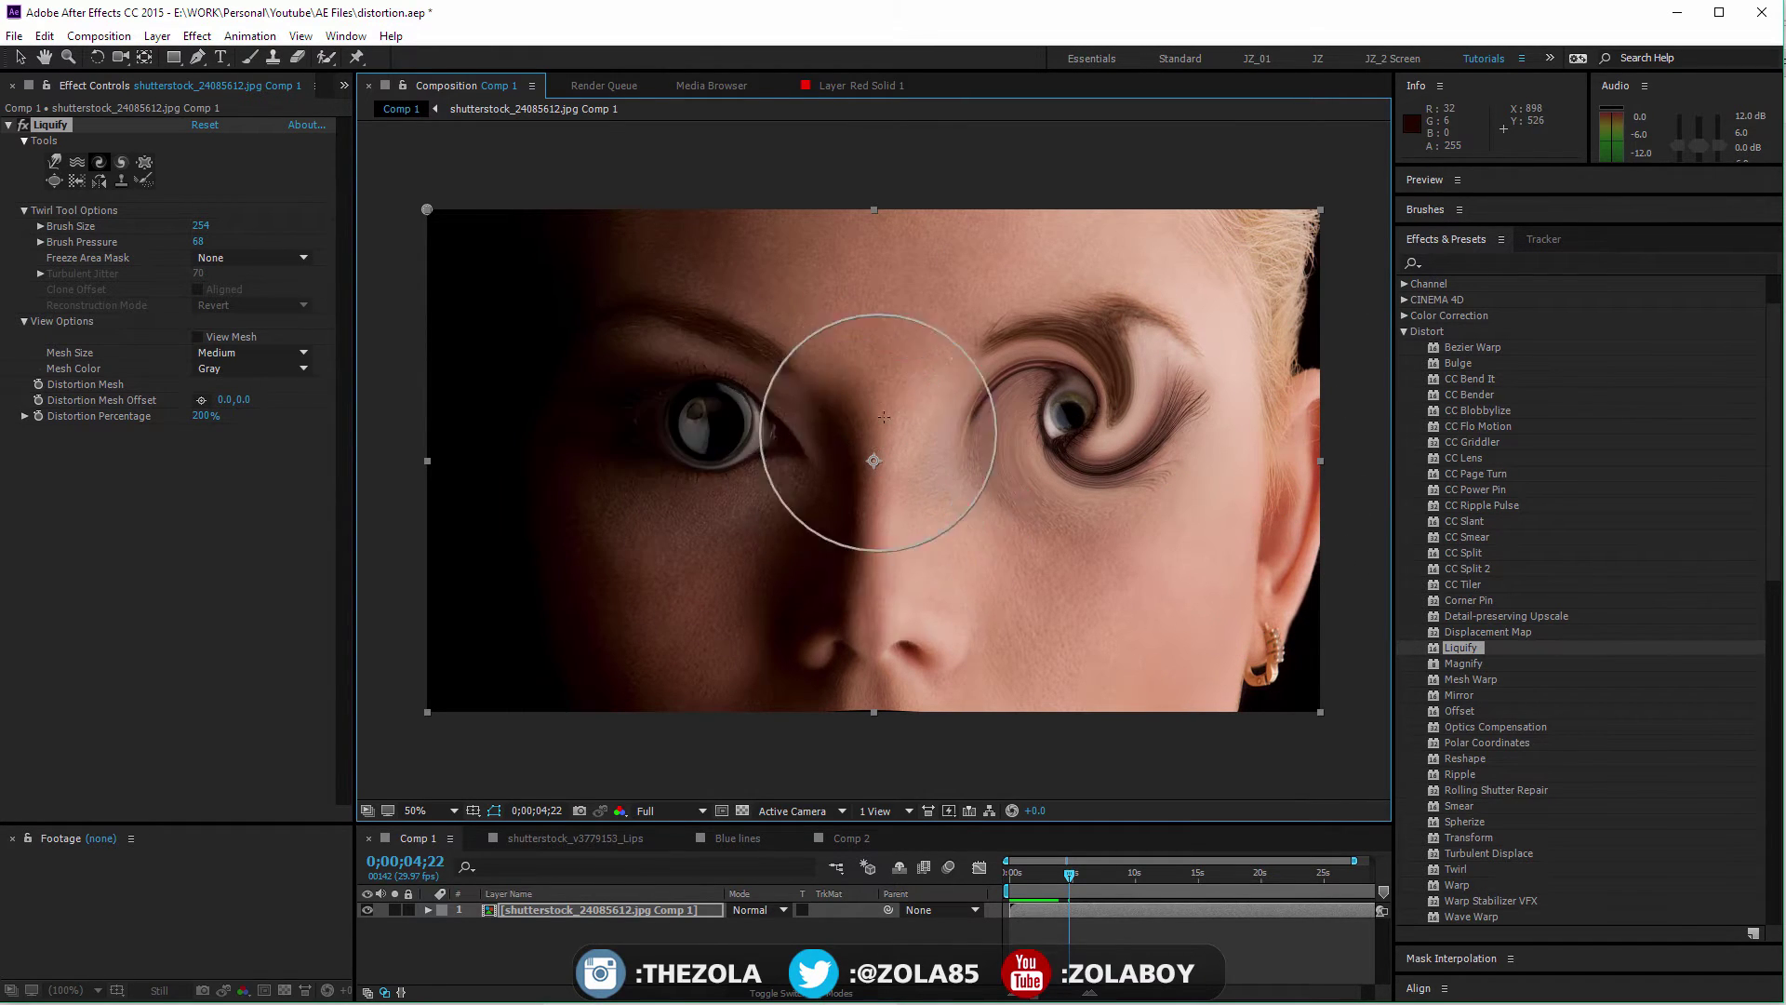
key(ctrl+z)
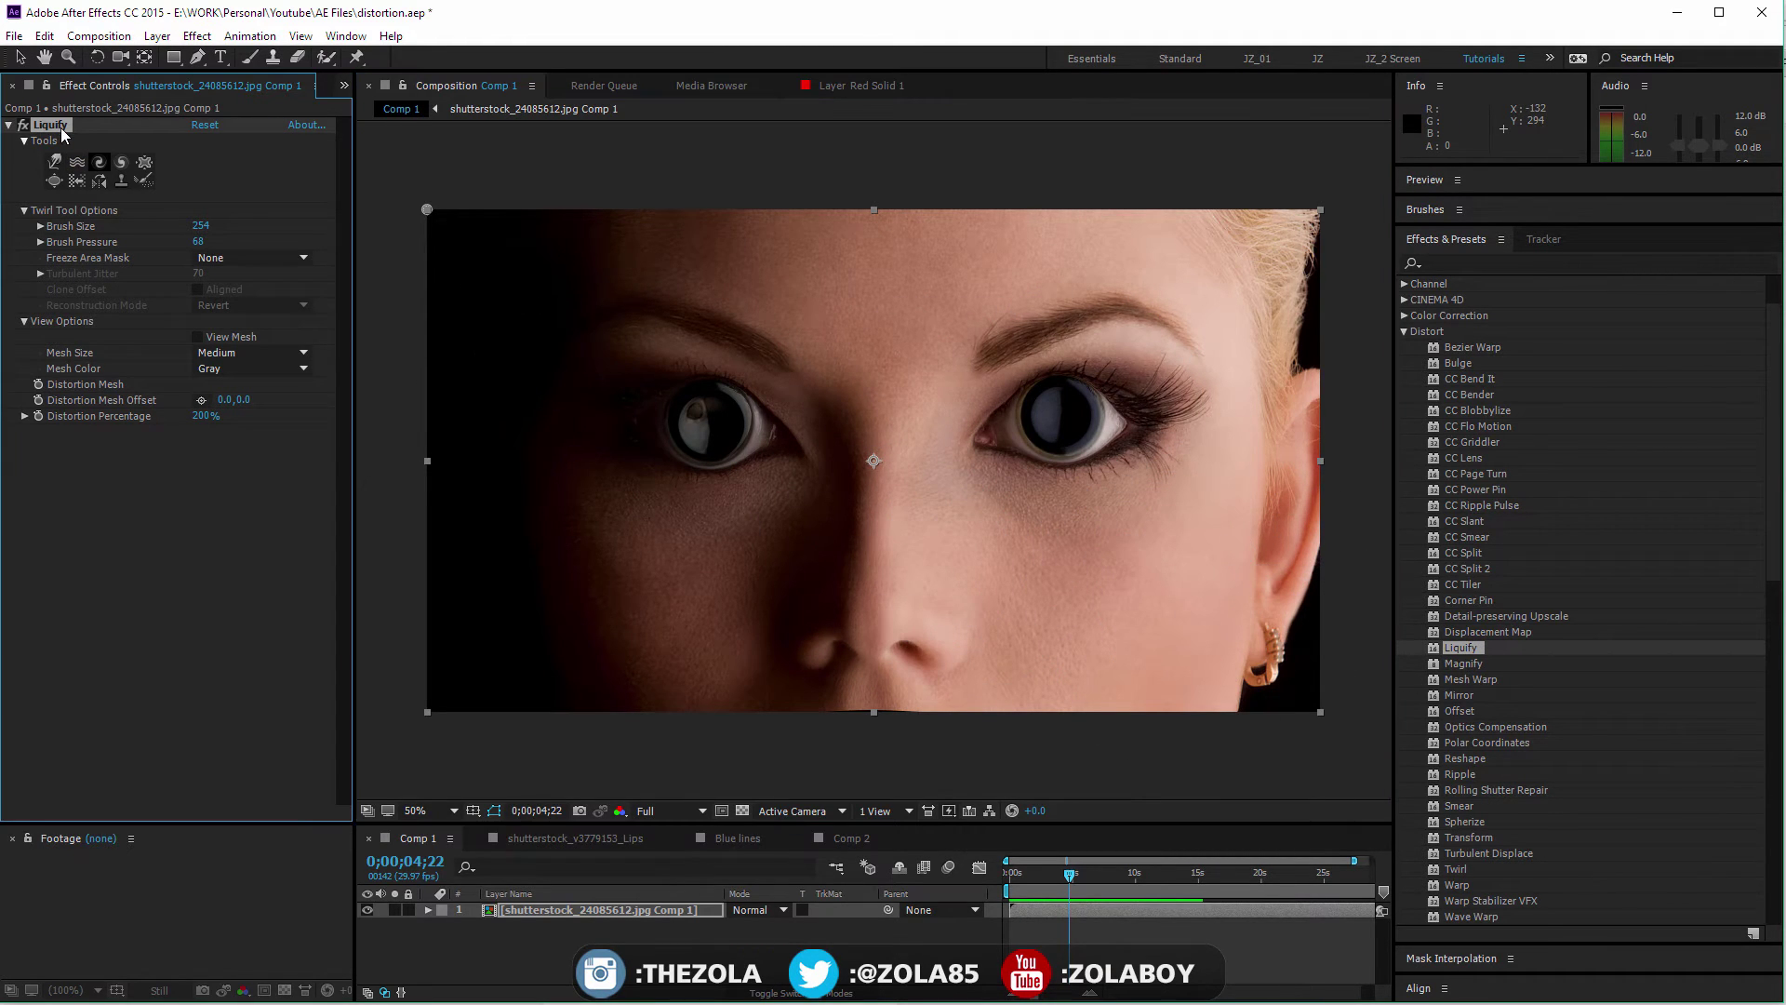
Step: Replace Liquify with Mirror, Reflection Center near 1430,560, and shift the face layer left
key(Delete)
drag(1501, 700, 661, 906)
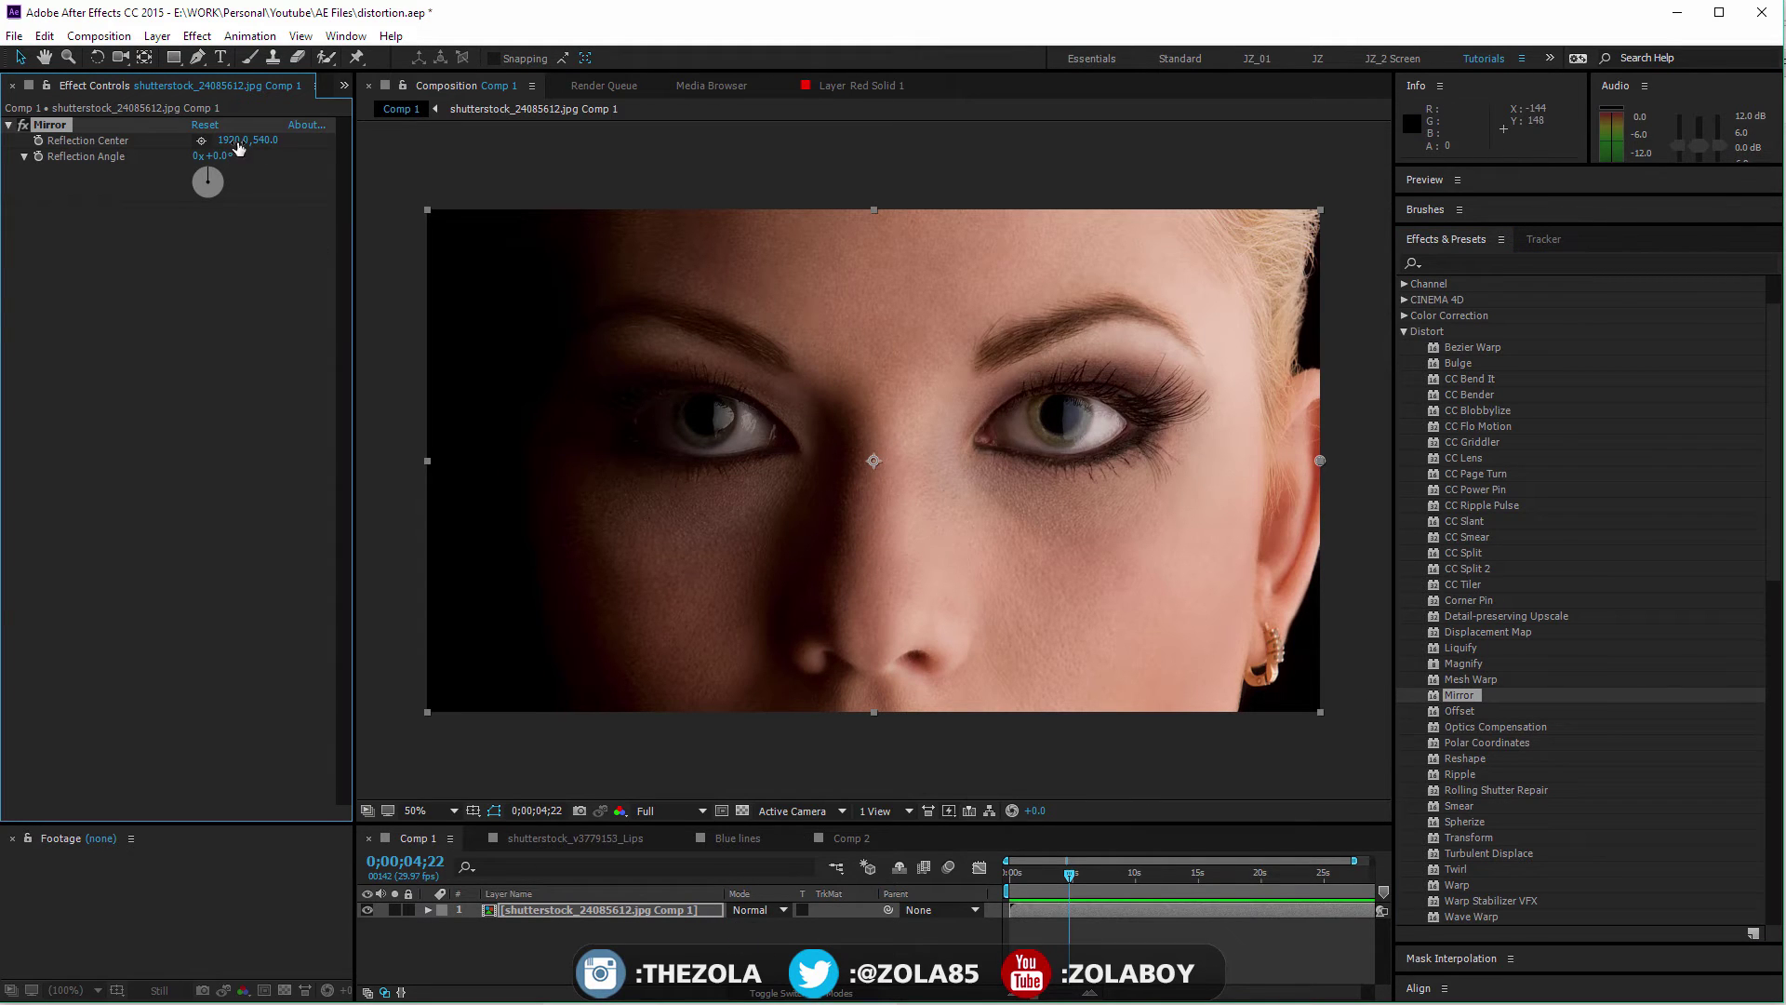
mouse_move(239, 147)
mouse_down()
mouse_move(171, 159)
mouse_move(209, 162)
mouse_up()
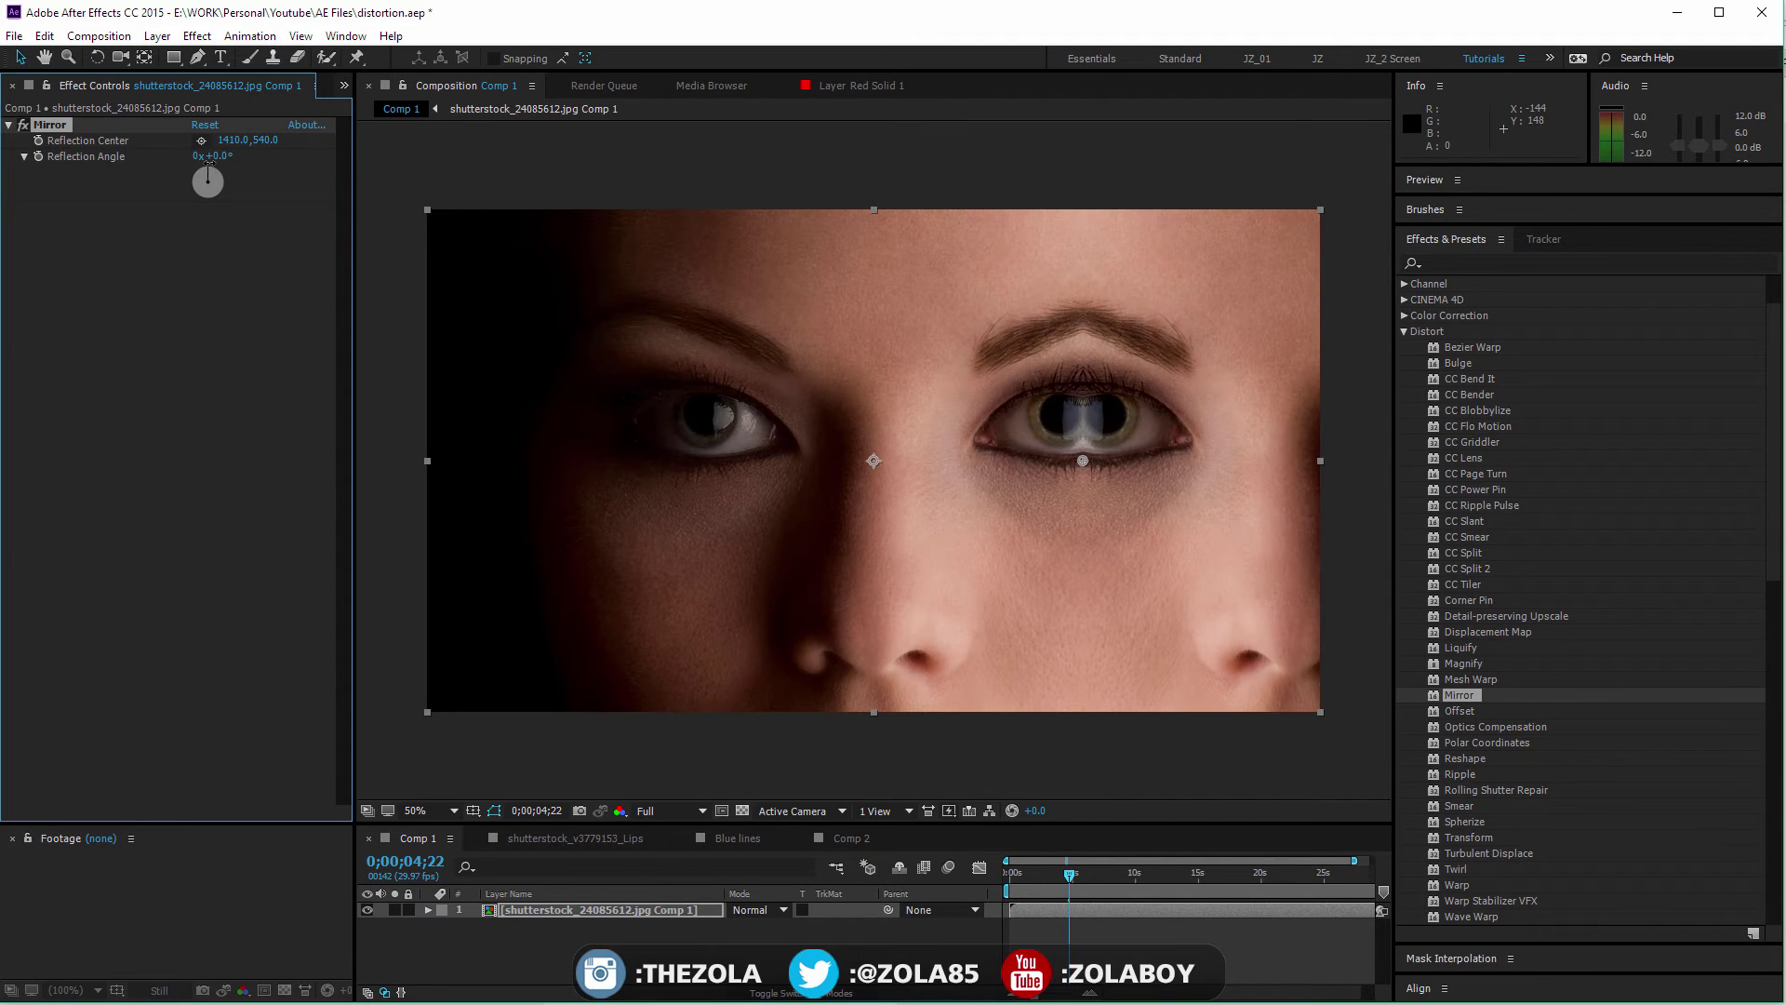
drag(1083, 458, 738, 470)
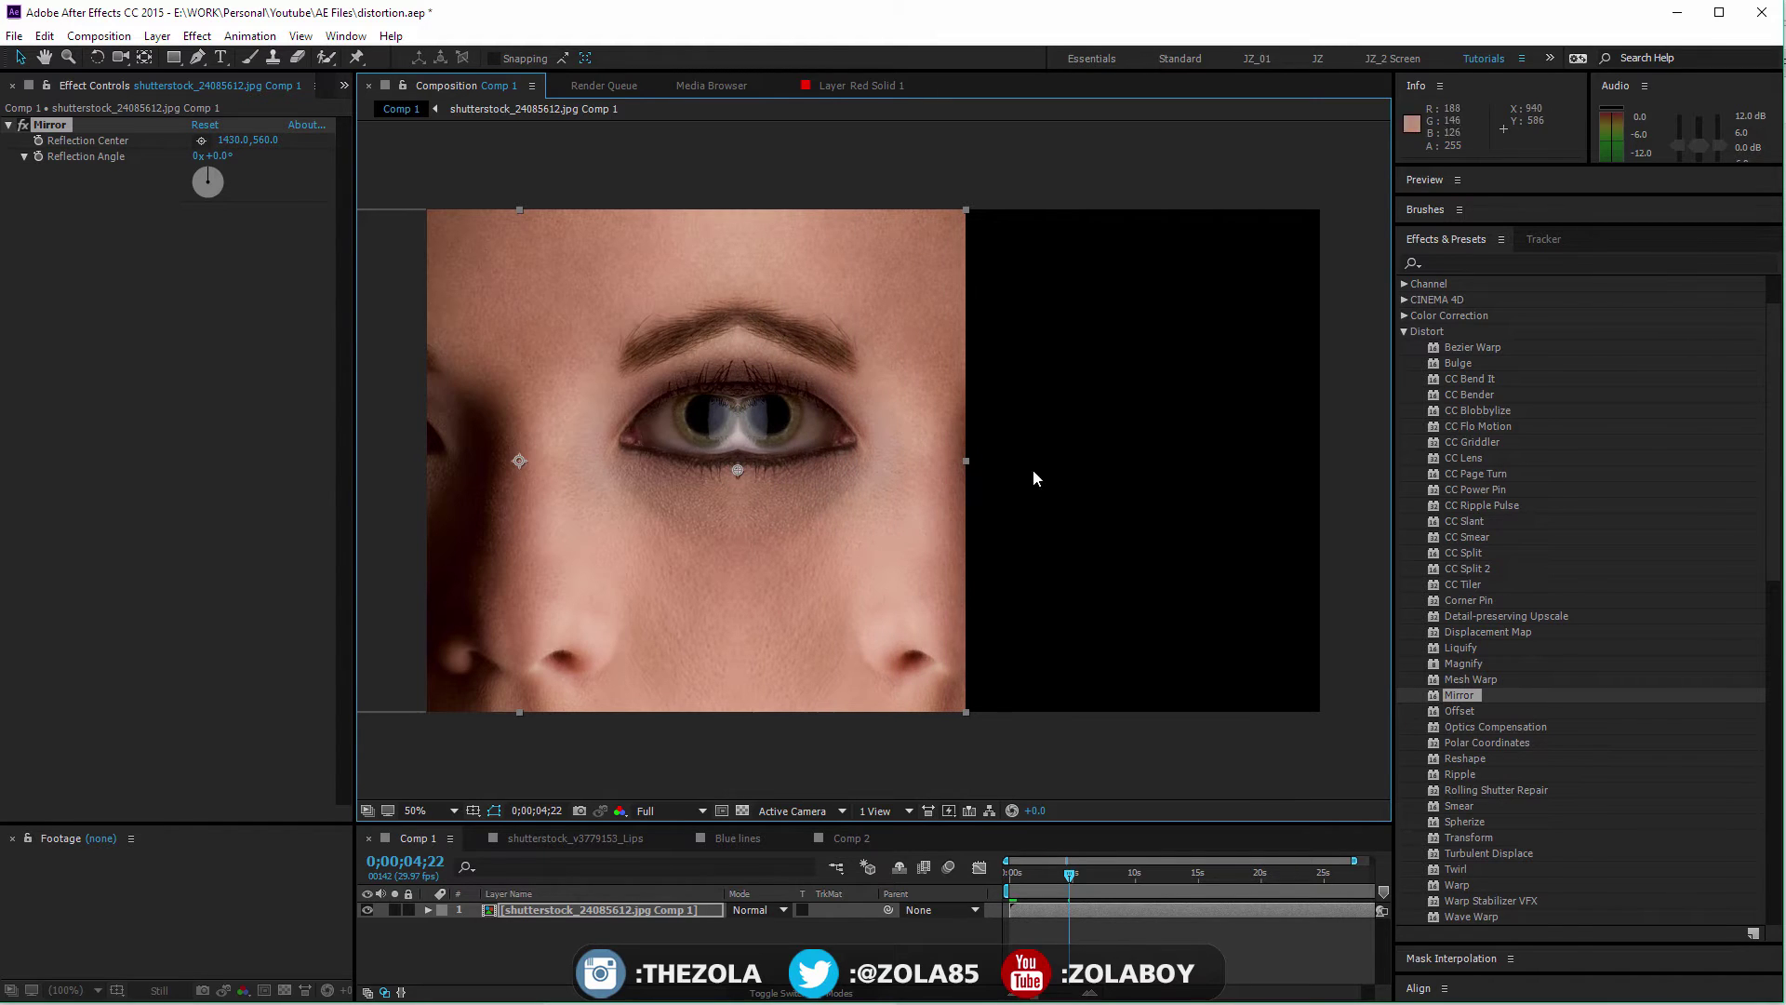
Step: Search for 'grow' and add Grow Bounds above Mirror, repositioning the face layer
click(1479, 273)
click(1448, 263)
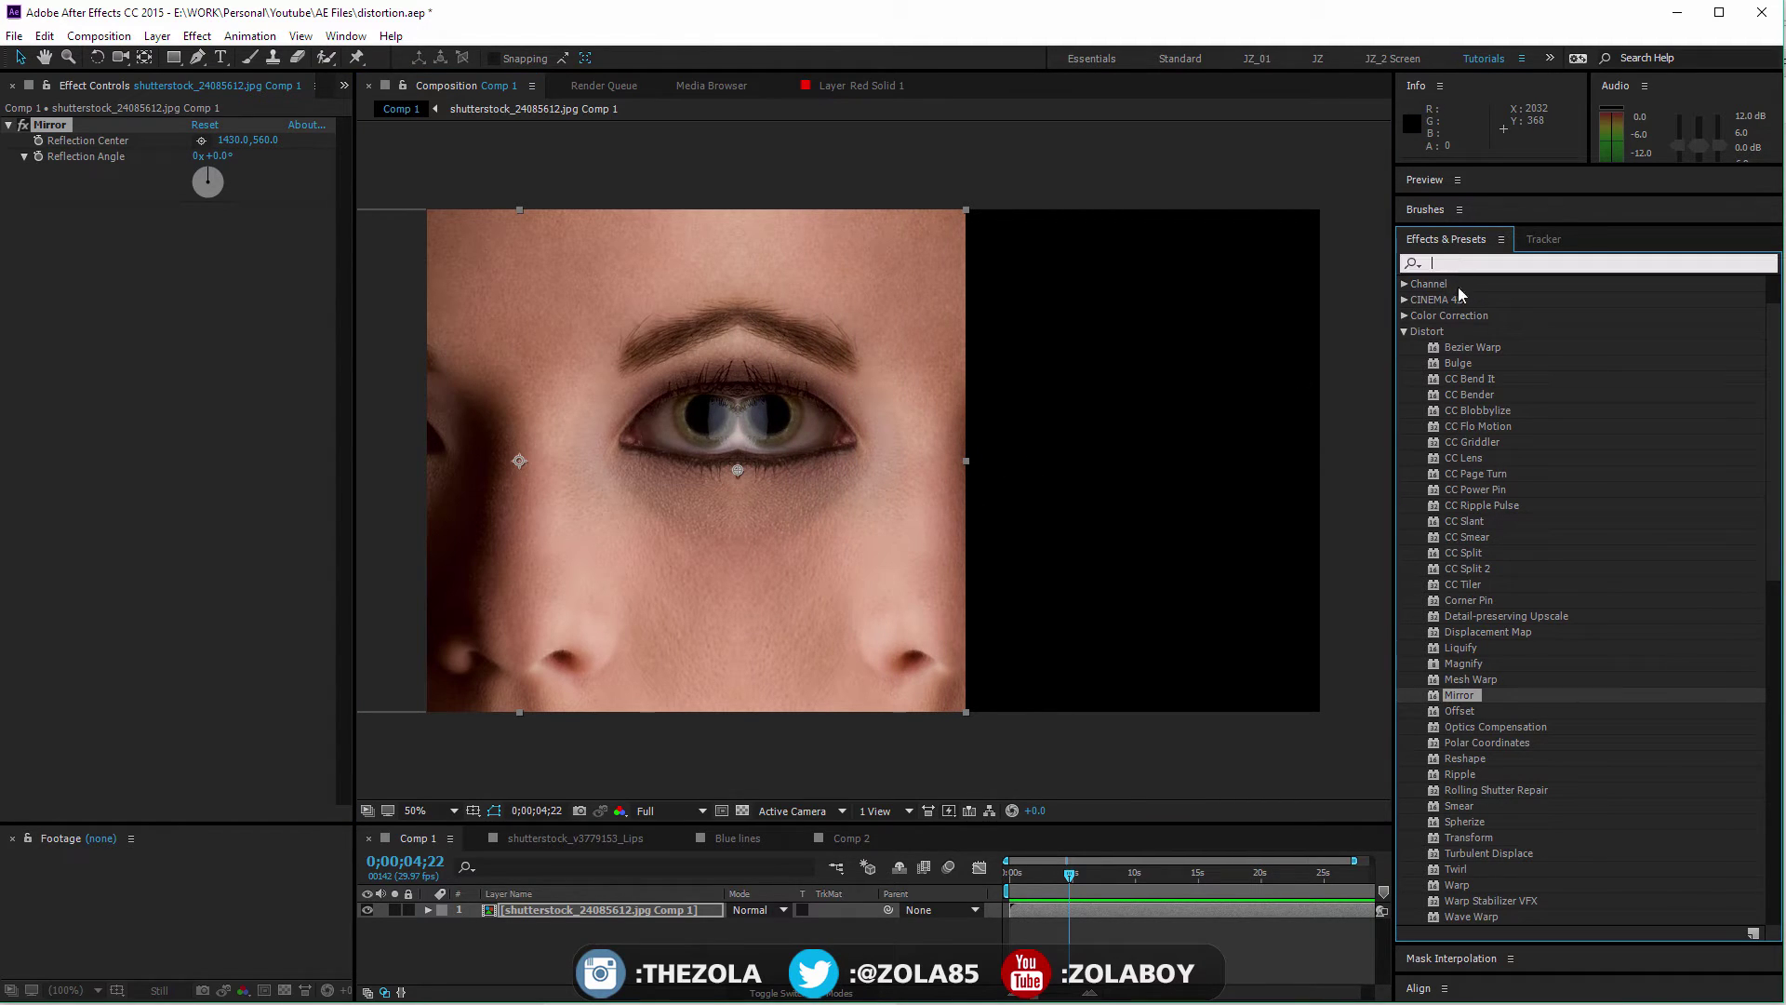
text(grow)
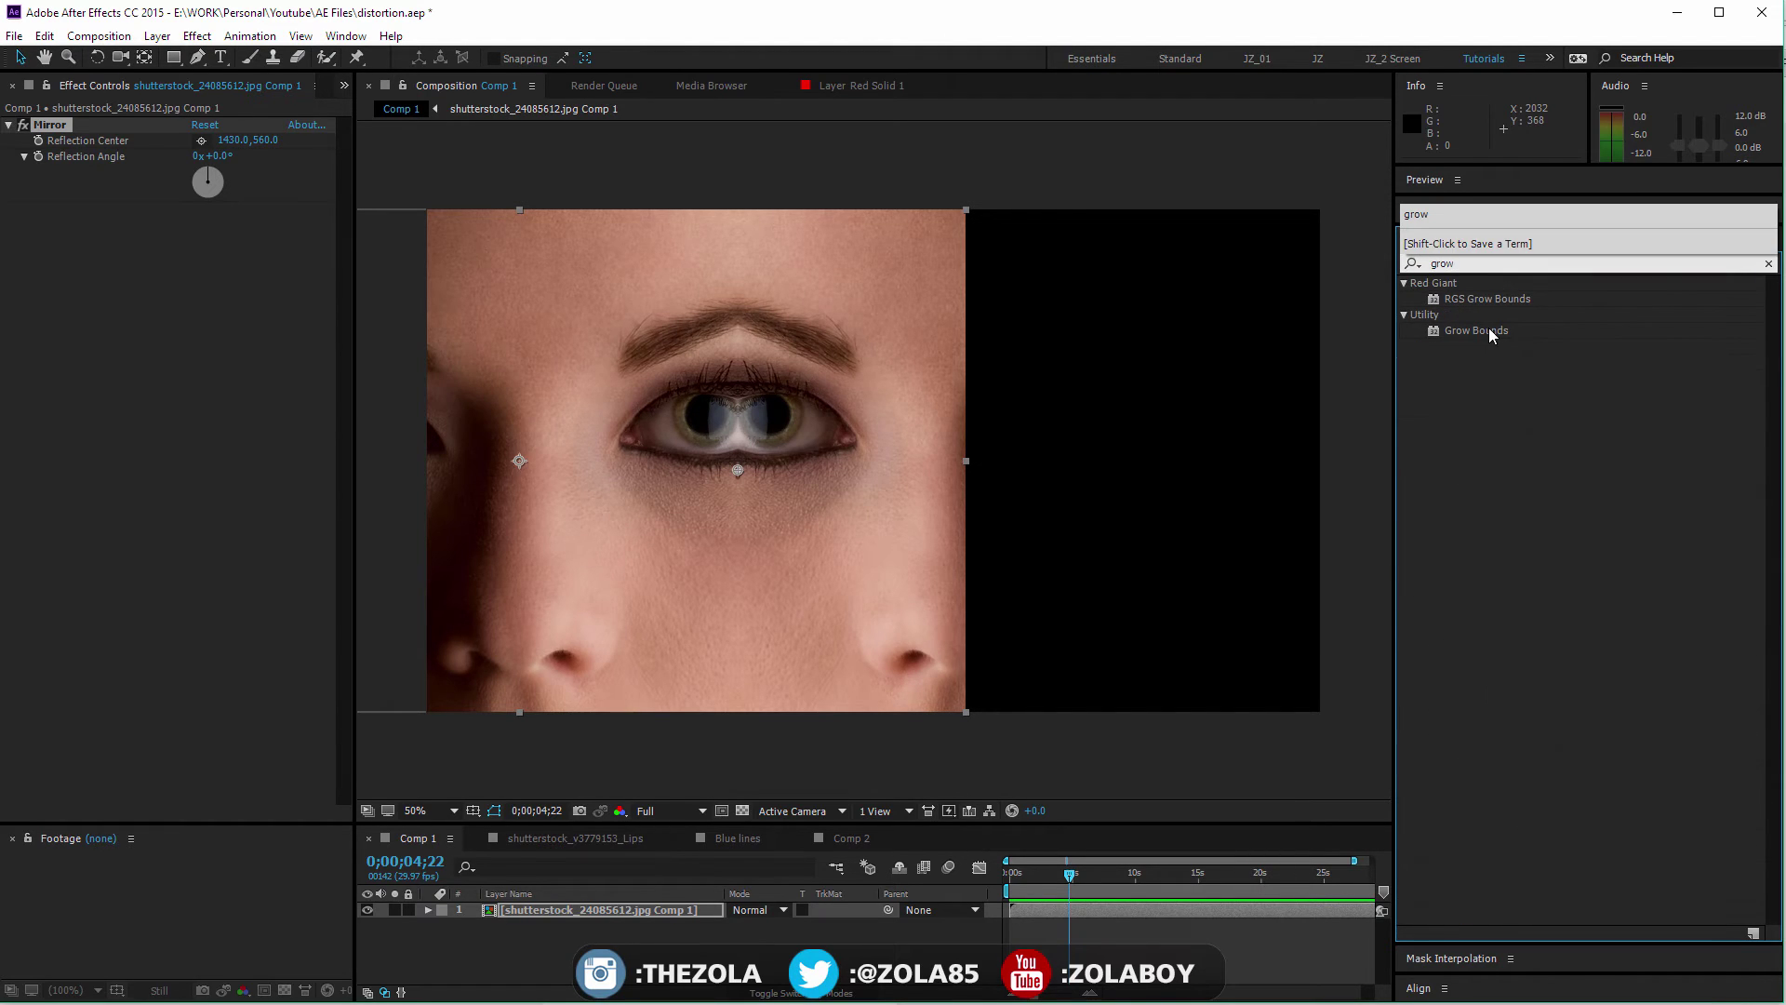
drag(1490, 335, 163, 113)
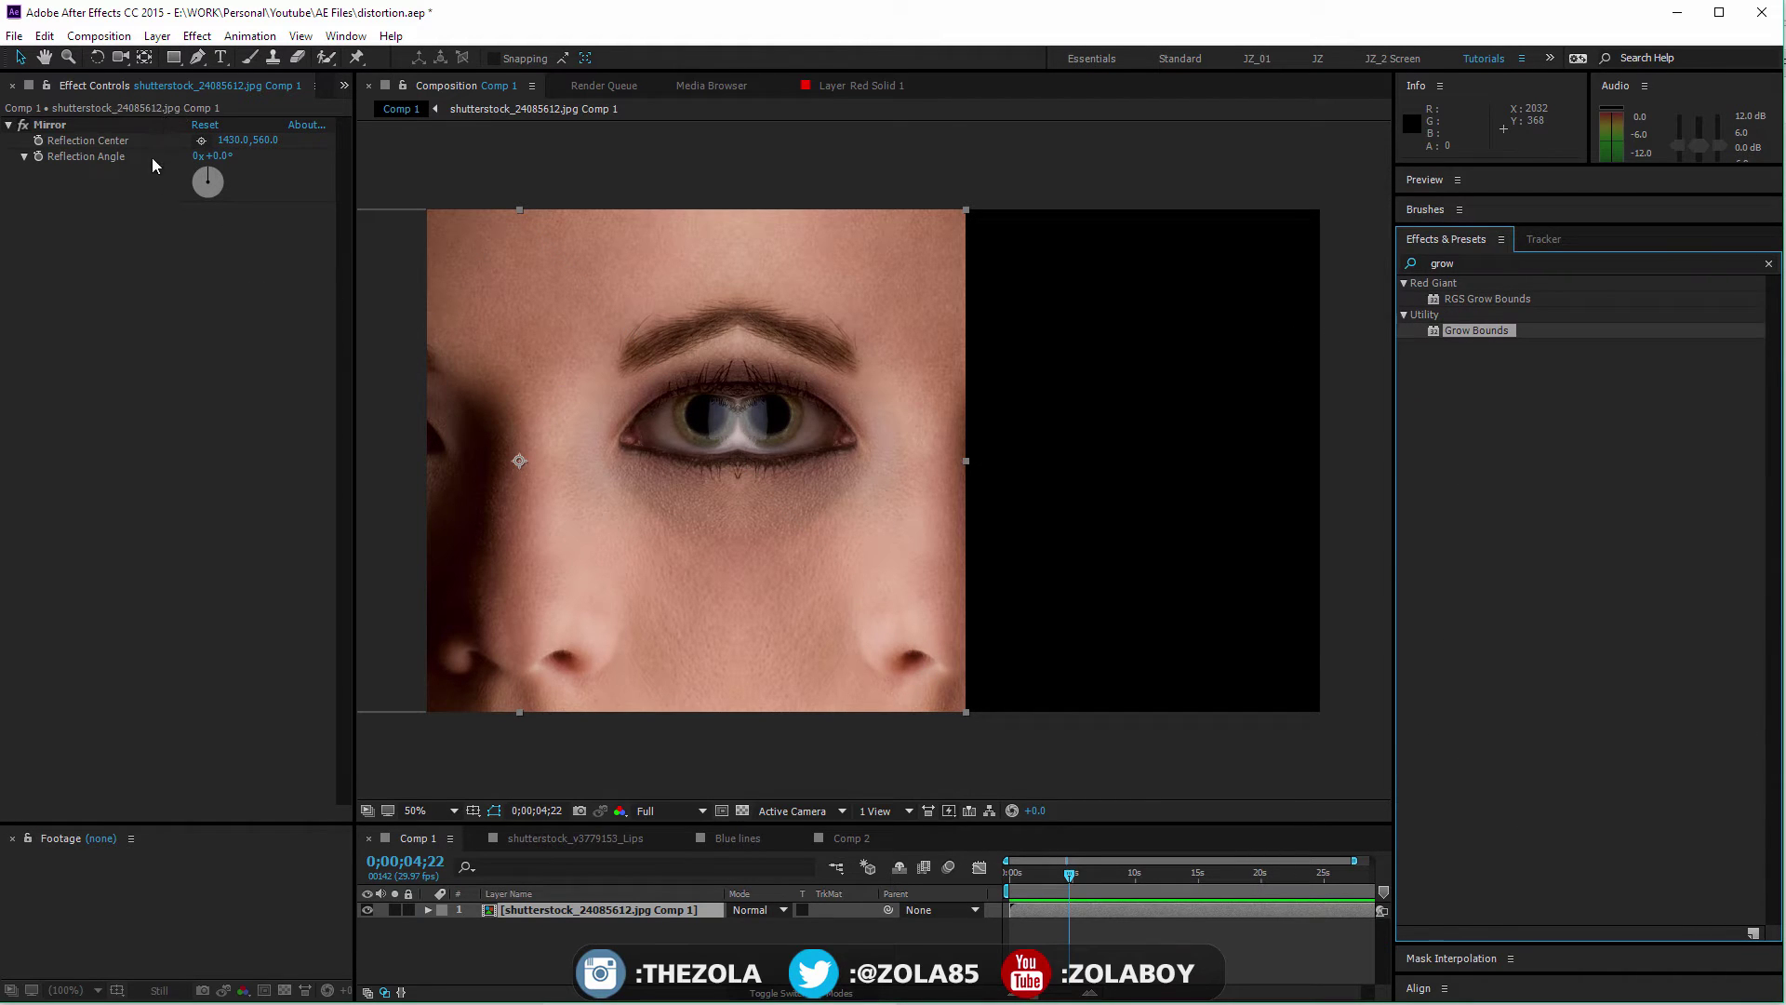
drag(1455, 329, 268, 139)
drag(694, 550, 816, 586)
Step: Duplicate Mirror into Mirror 2 at 45° and Mirror 3 at -45°, offsetting their reflection centres
click(49, 157)
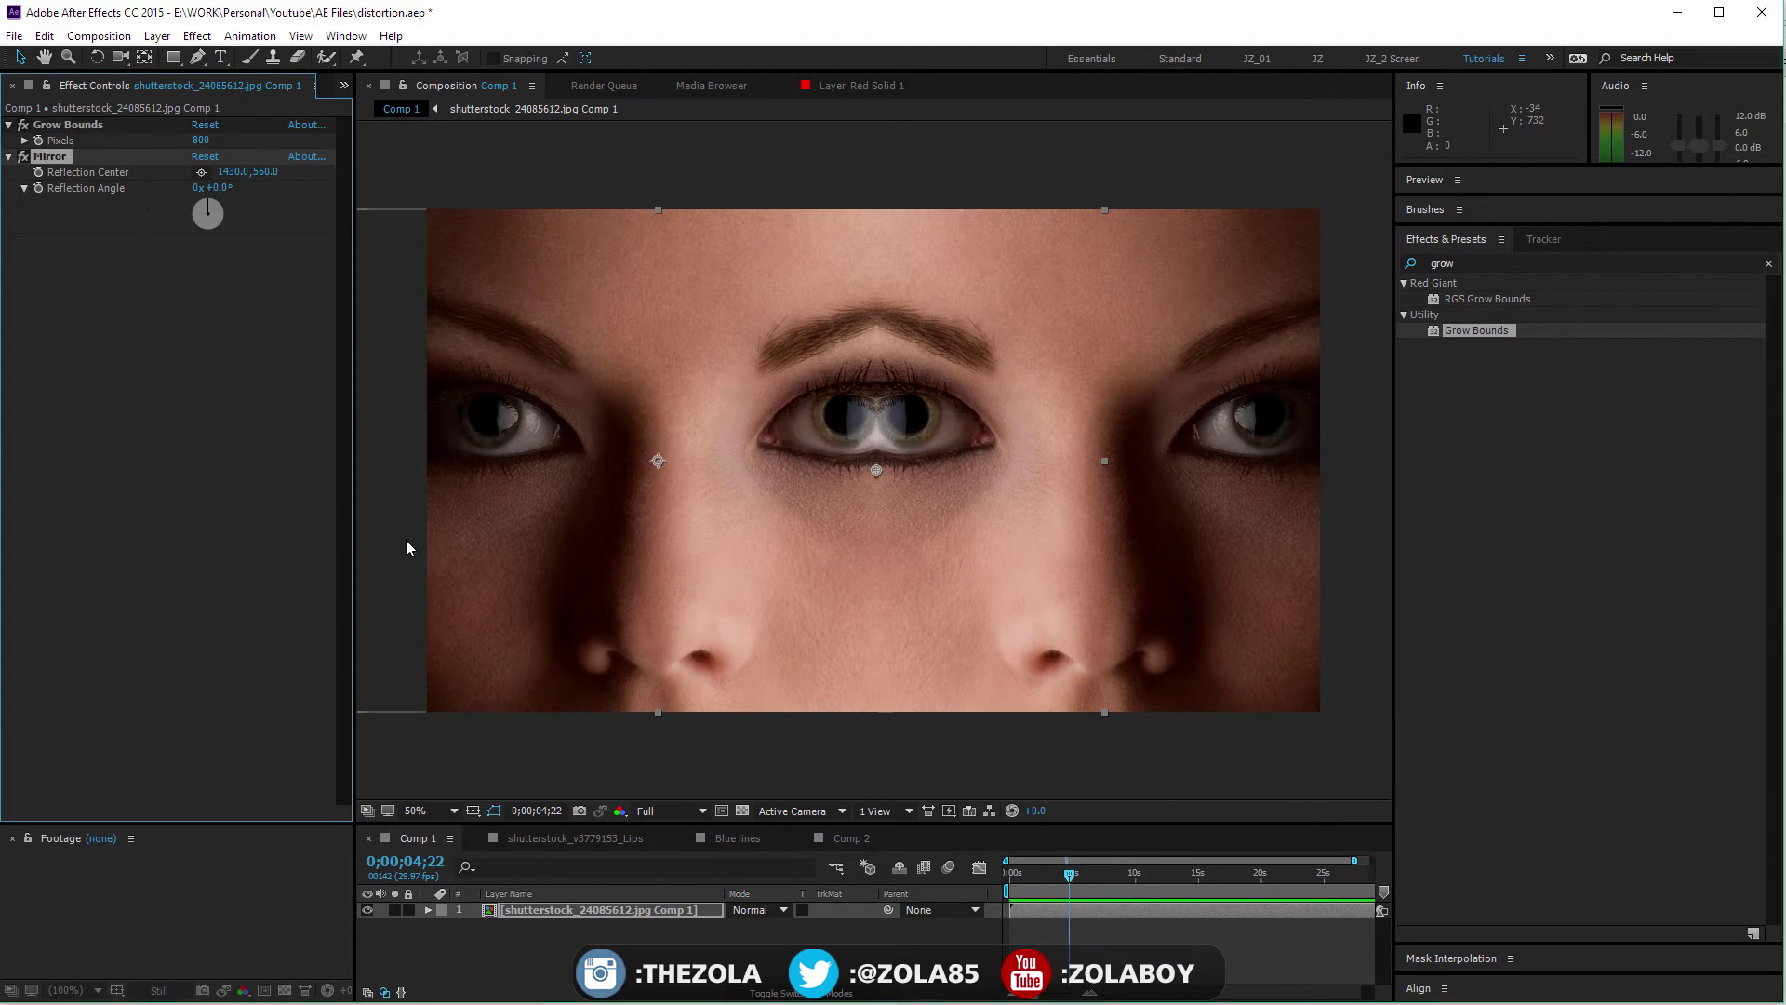
key(ctrl+d)
drag(221, 297, 306, 262)
drag(1214, 474, 932, 402)
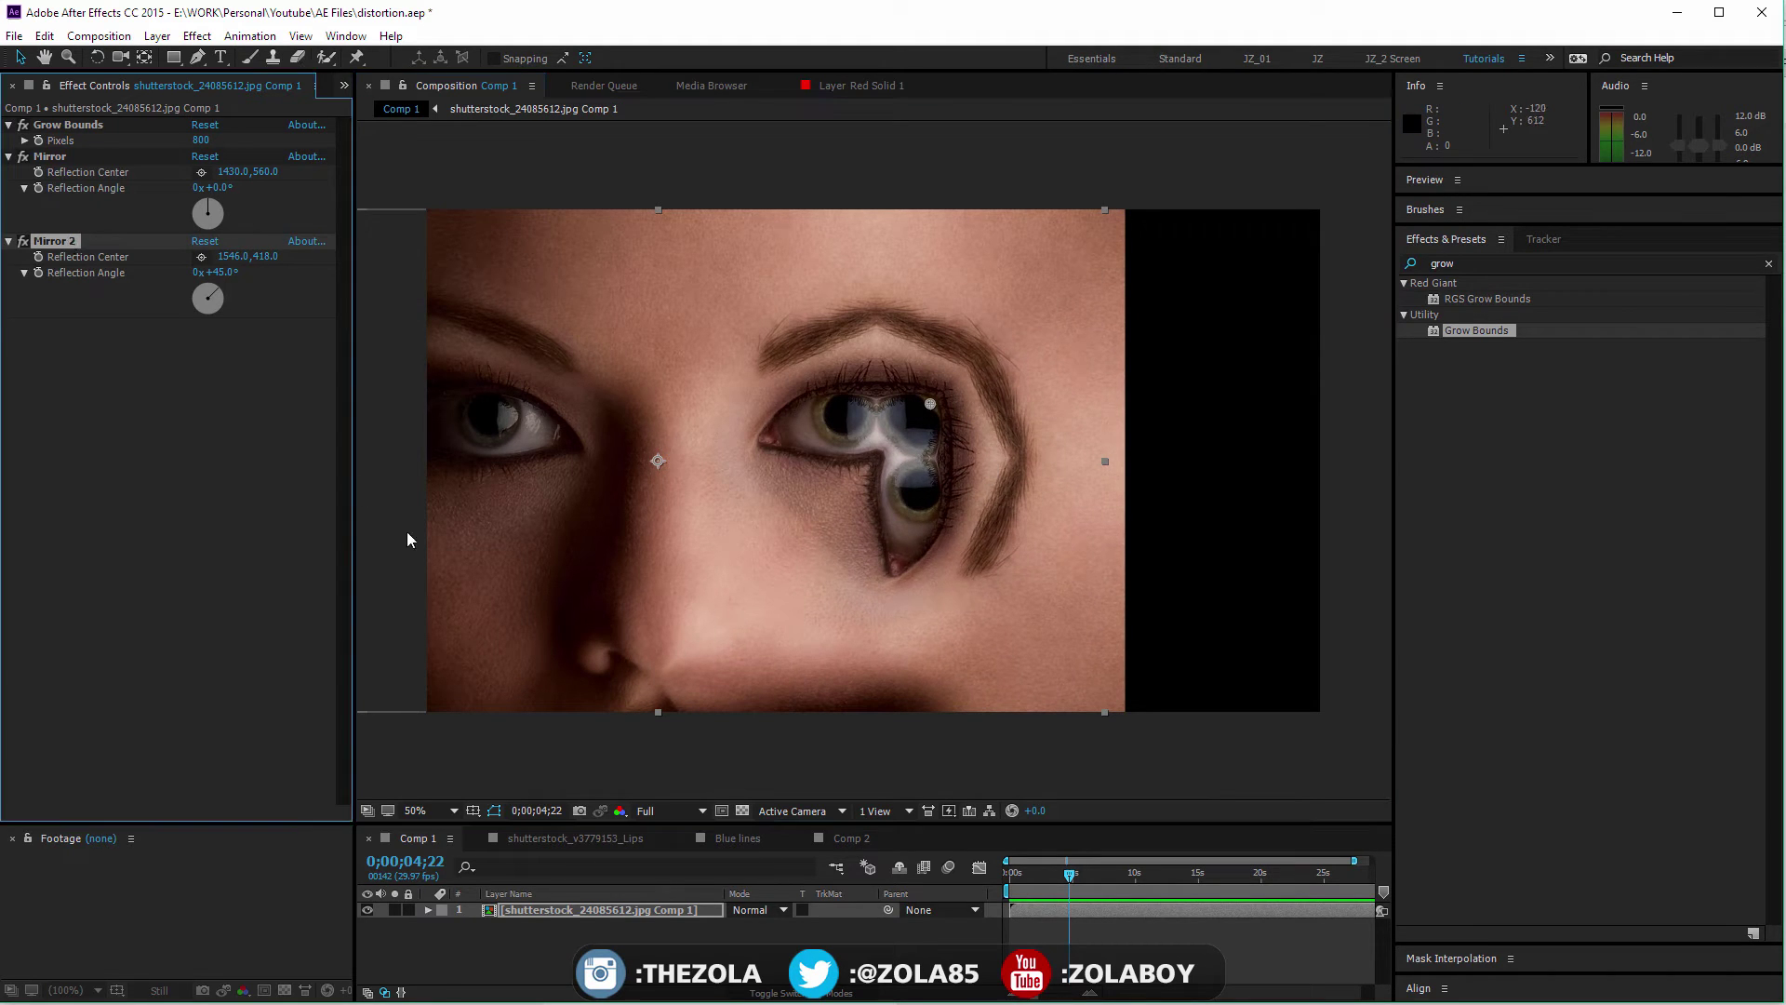
key(ctrl+d)
drag(221, 383, 195, 374)
drag(932, 405, 1193, 574)
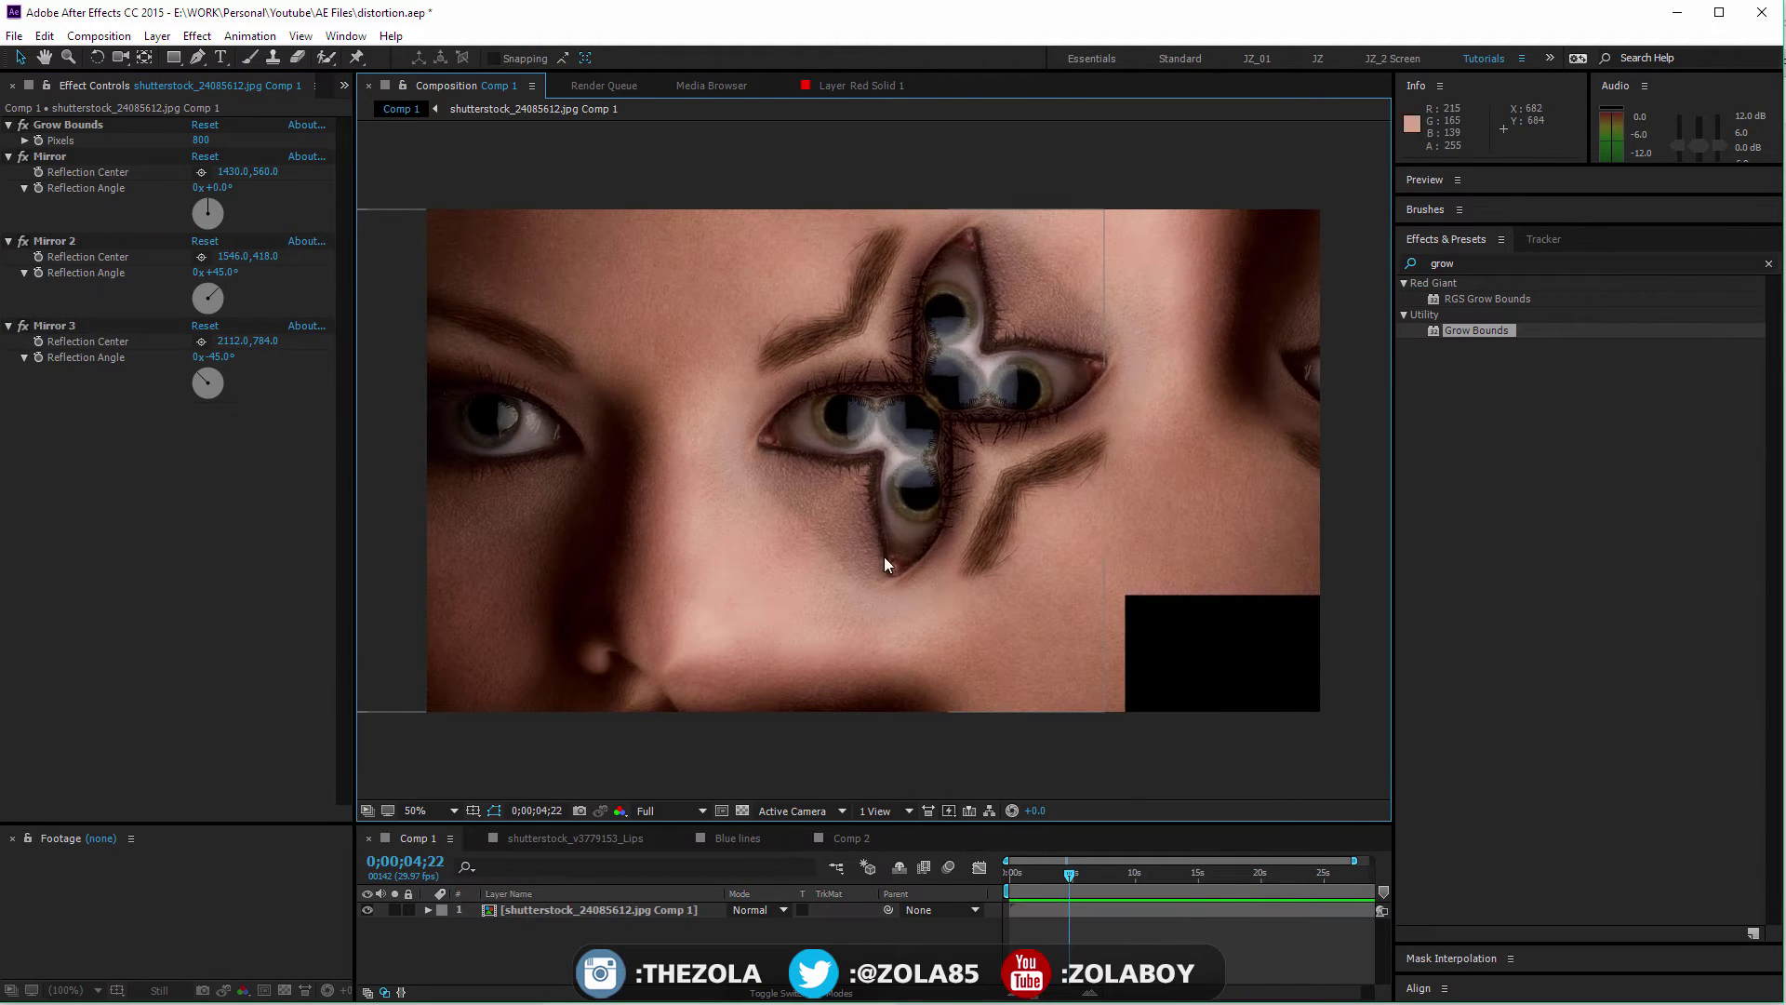
Step: Select Grow Bounds together with all three Mirror effects
click(57, 179)
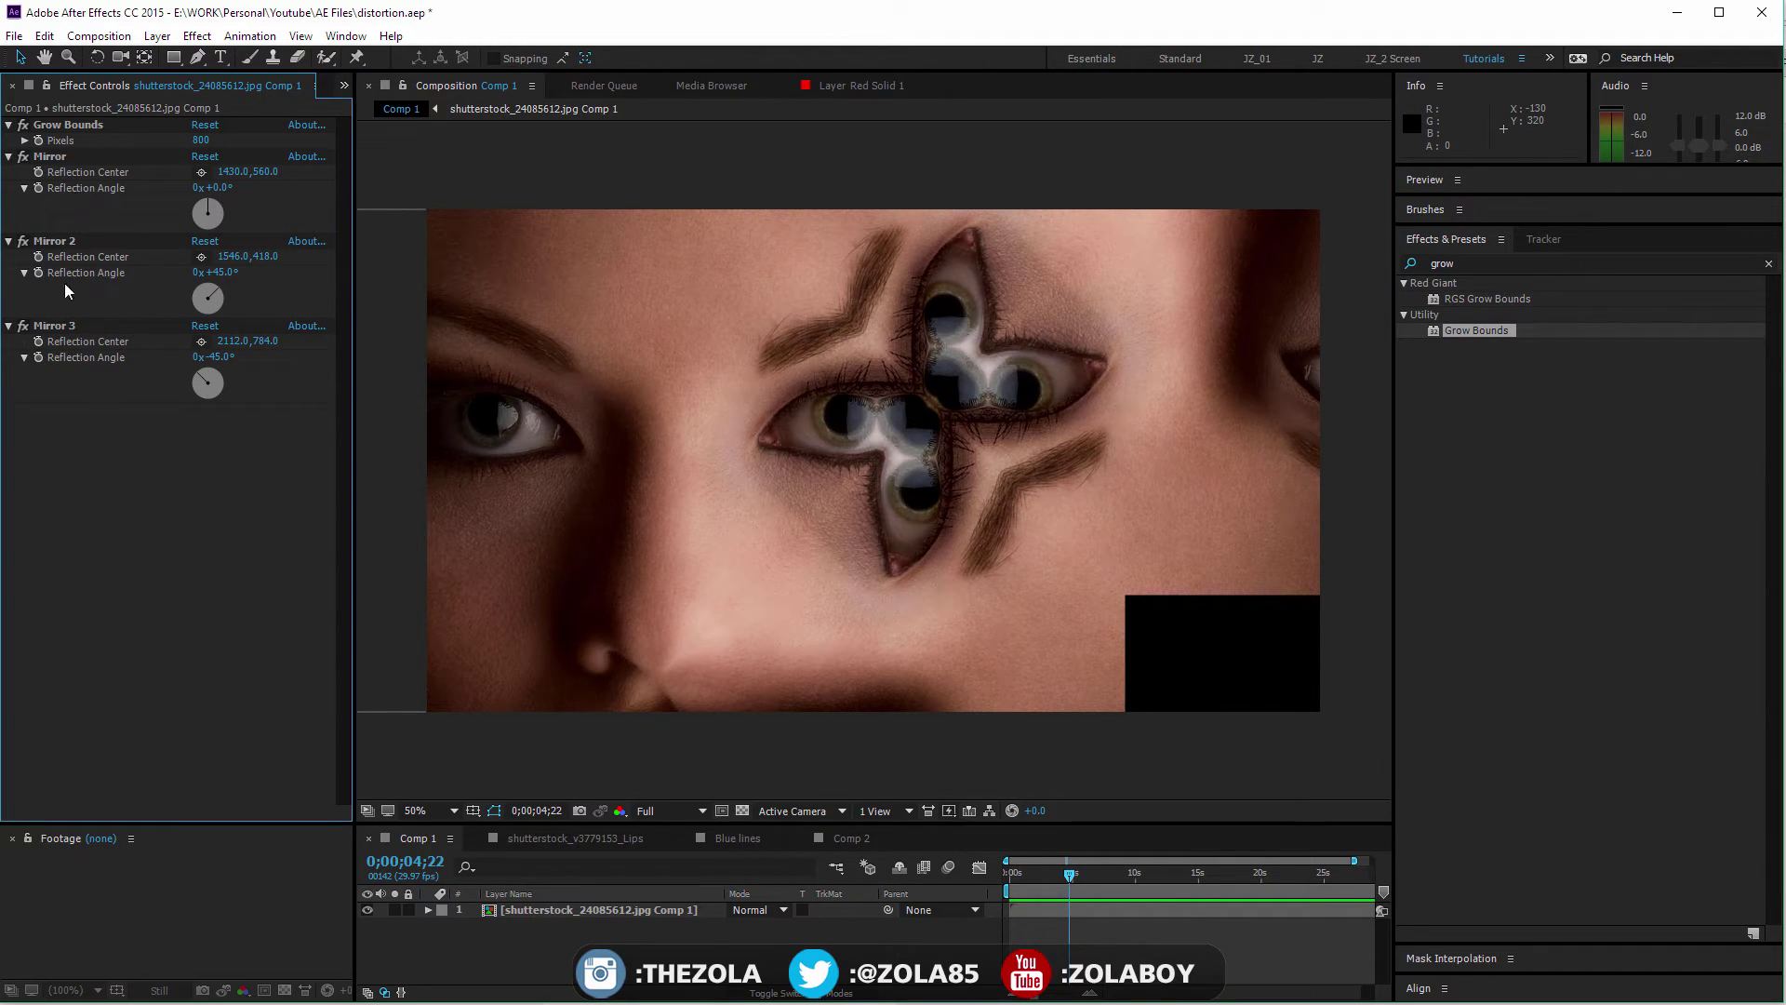
click(53, 130)
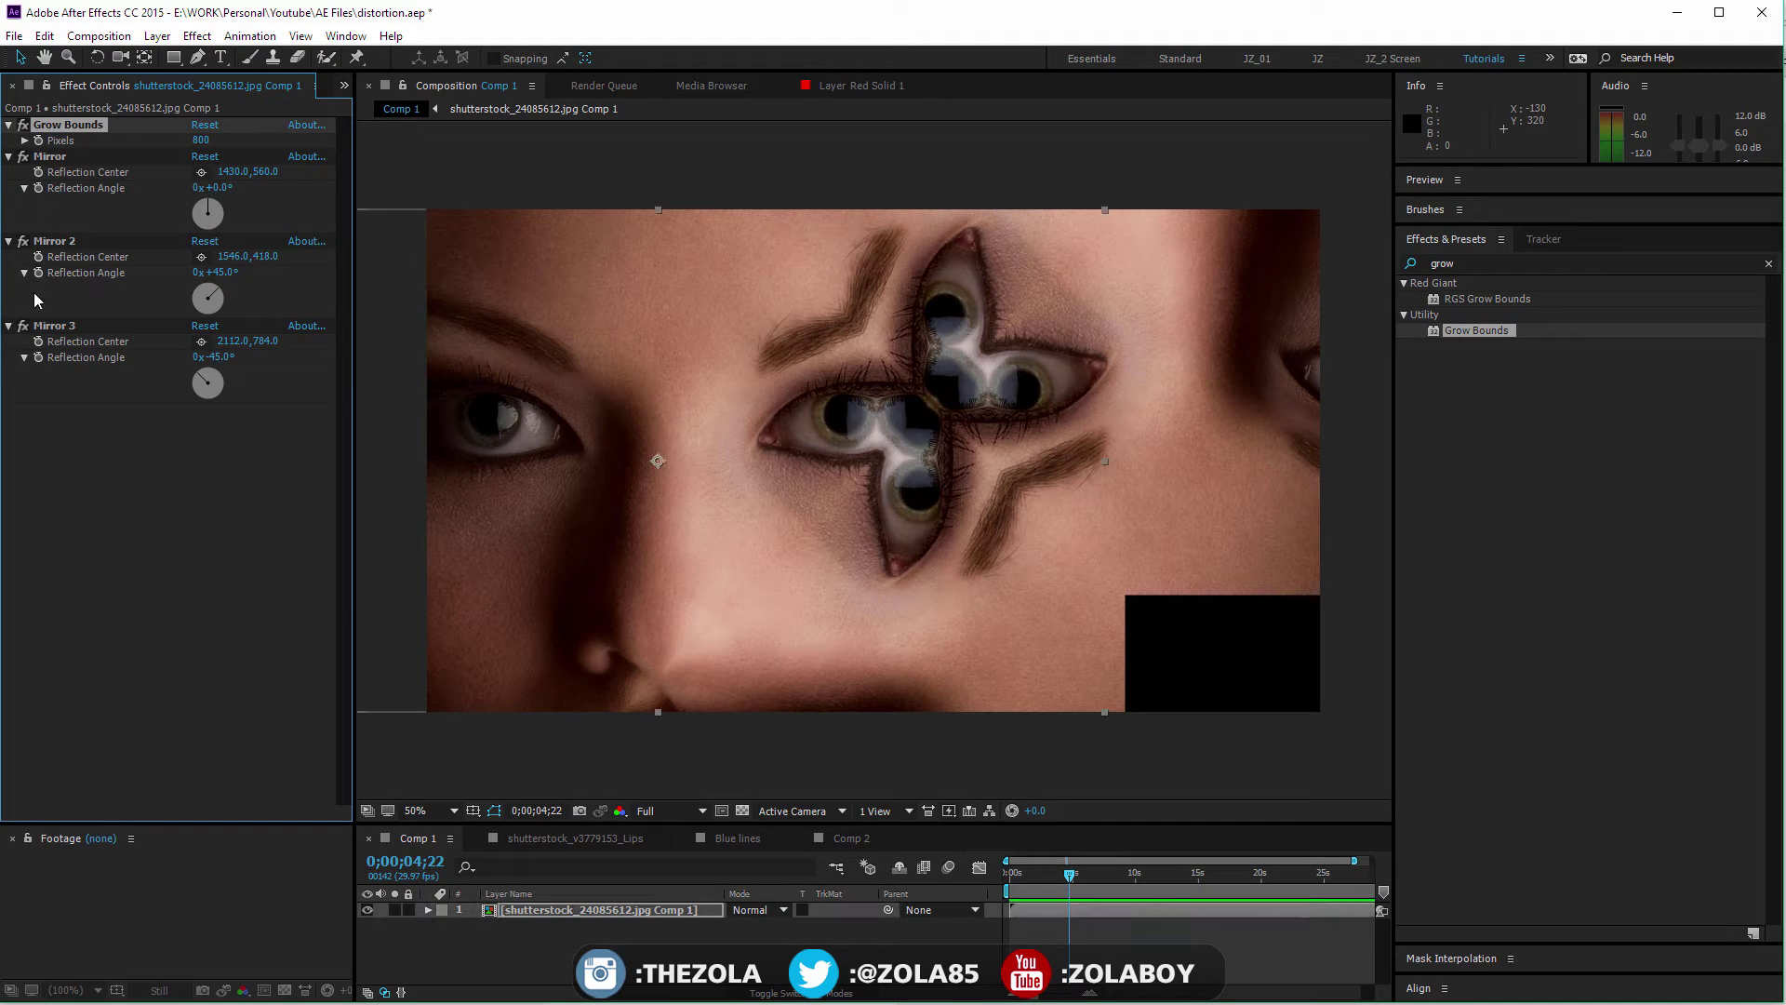
shift+click(75, 325)
Step: Delete Grow Bounds and the Mirrors, then apply Optics Compensation to the face layer
key(Delete)
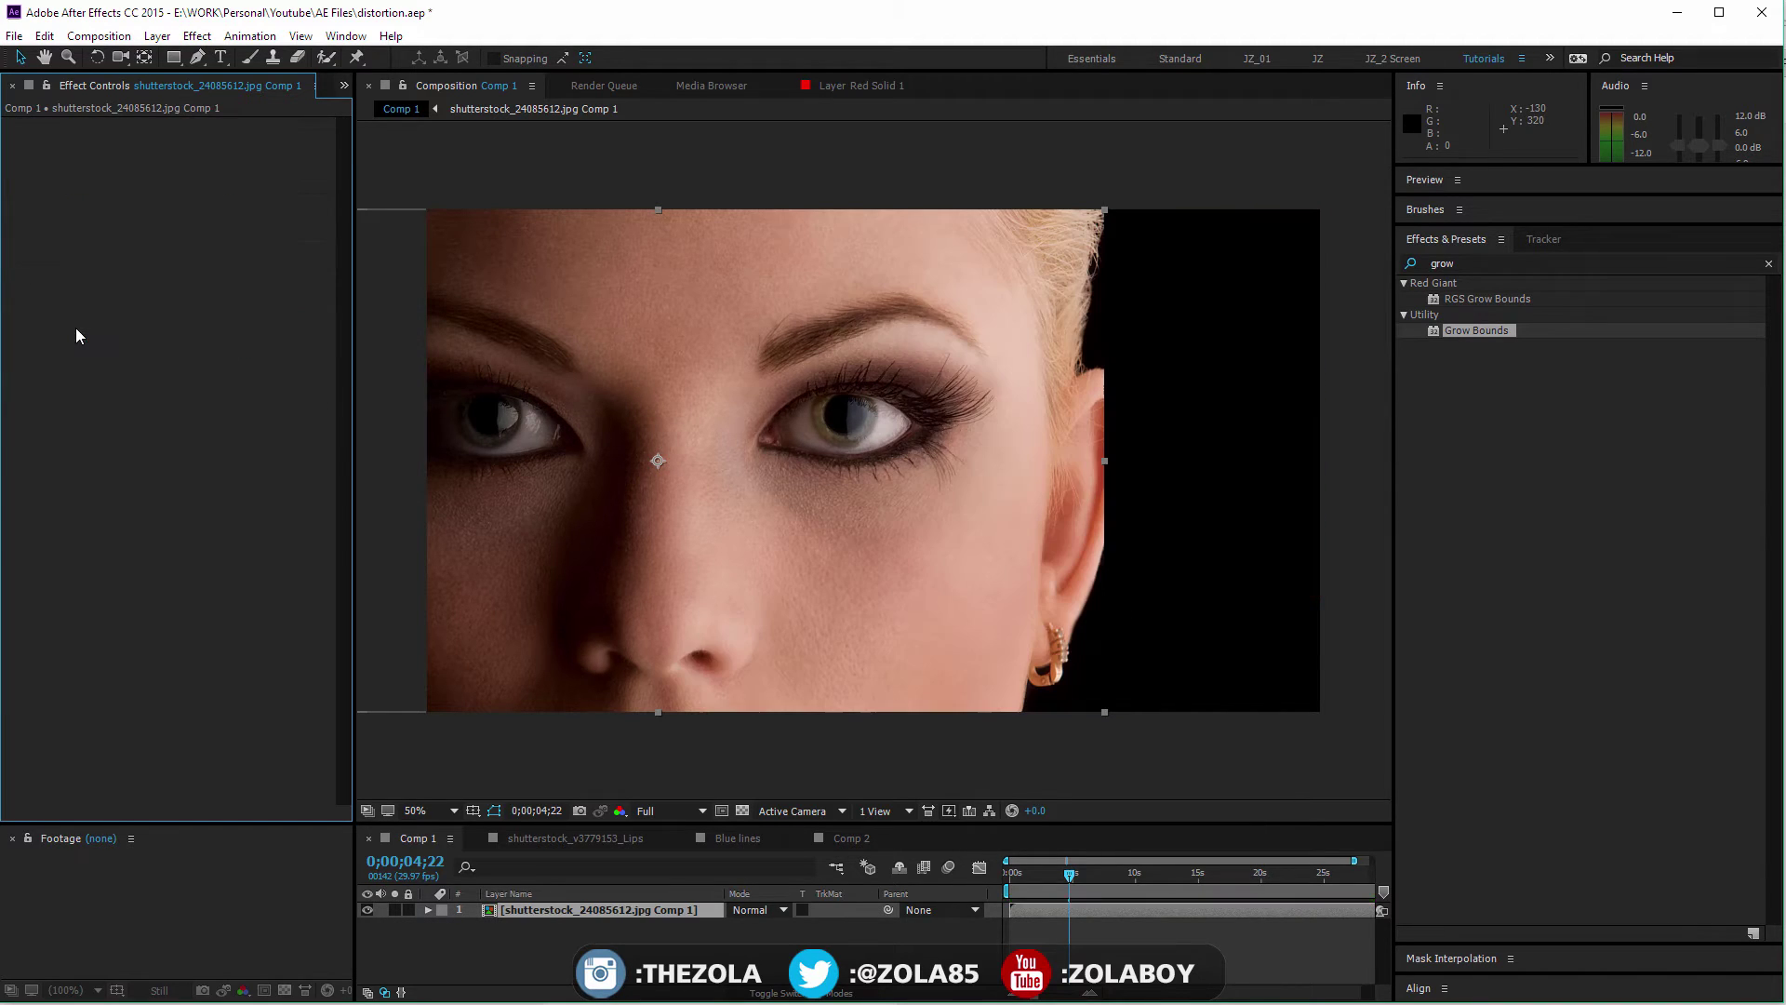
click(1769, 263)
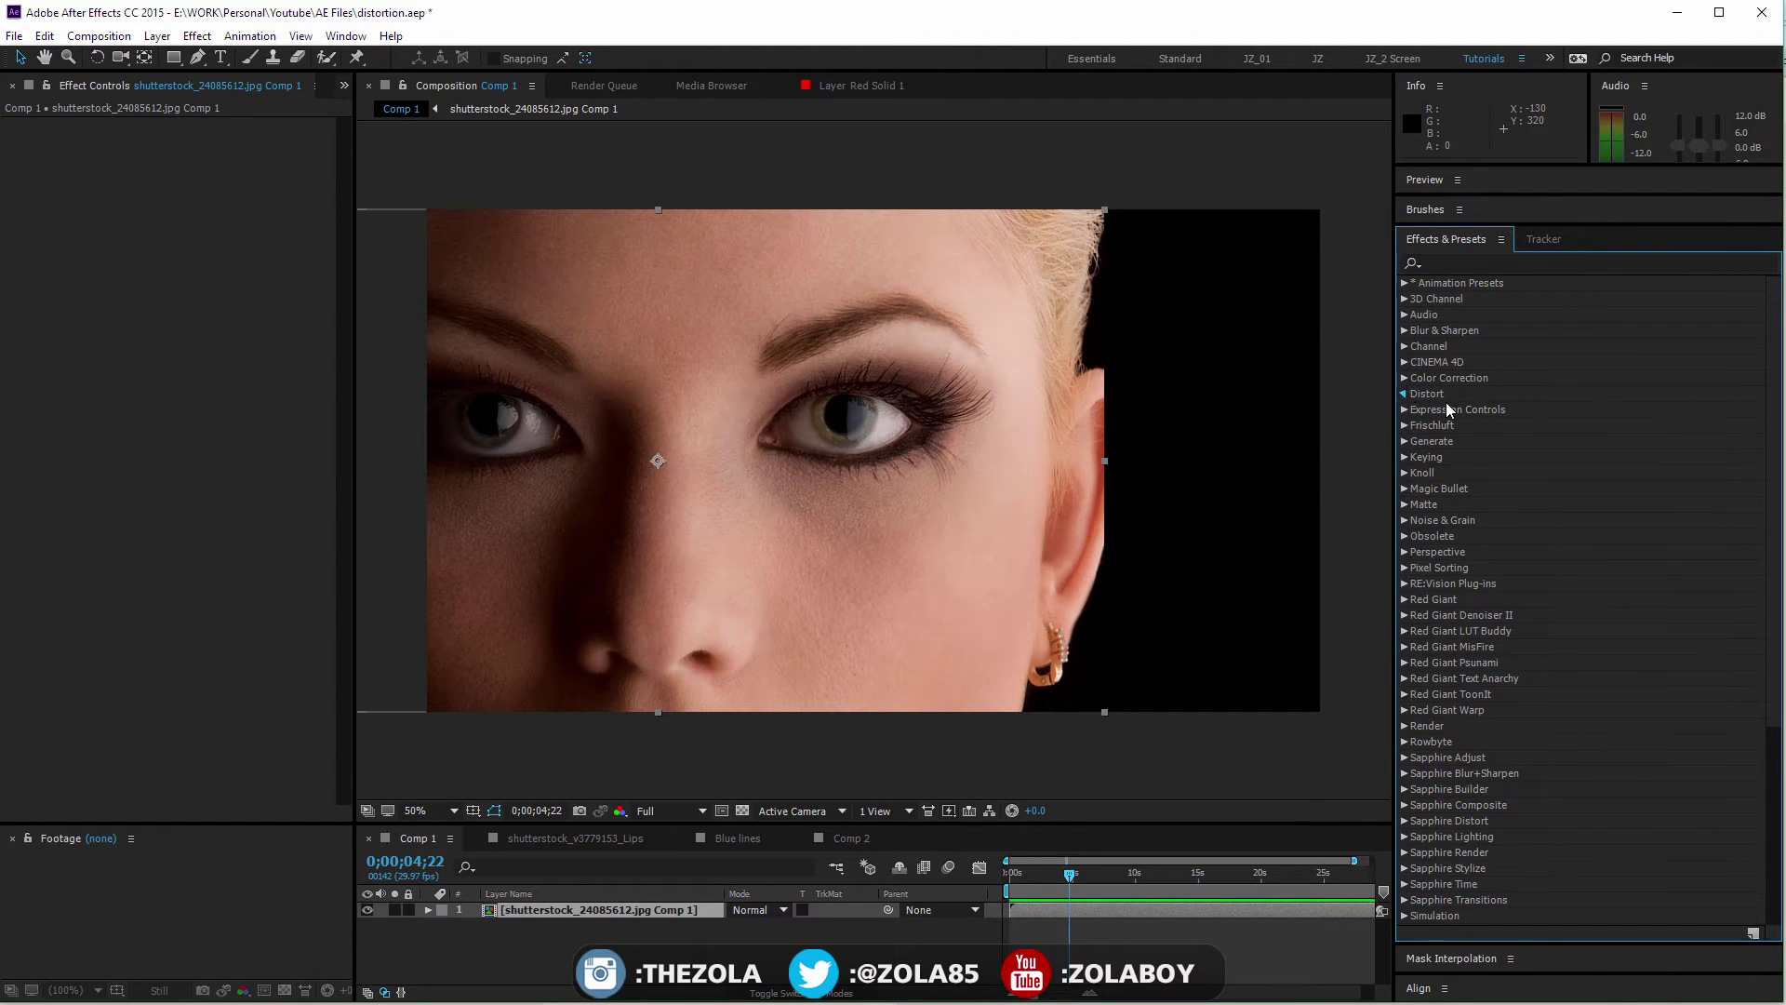
scroll(1471, 642, down, 4)
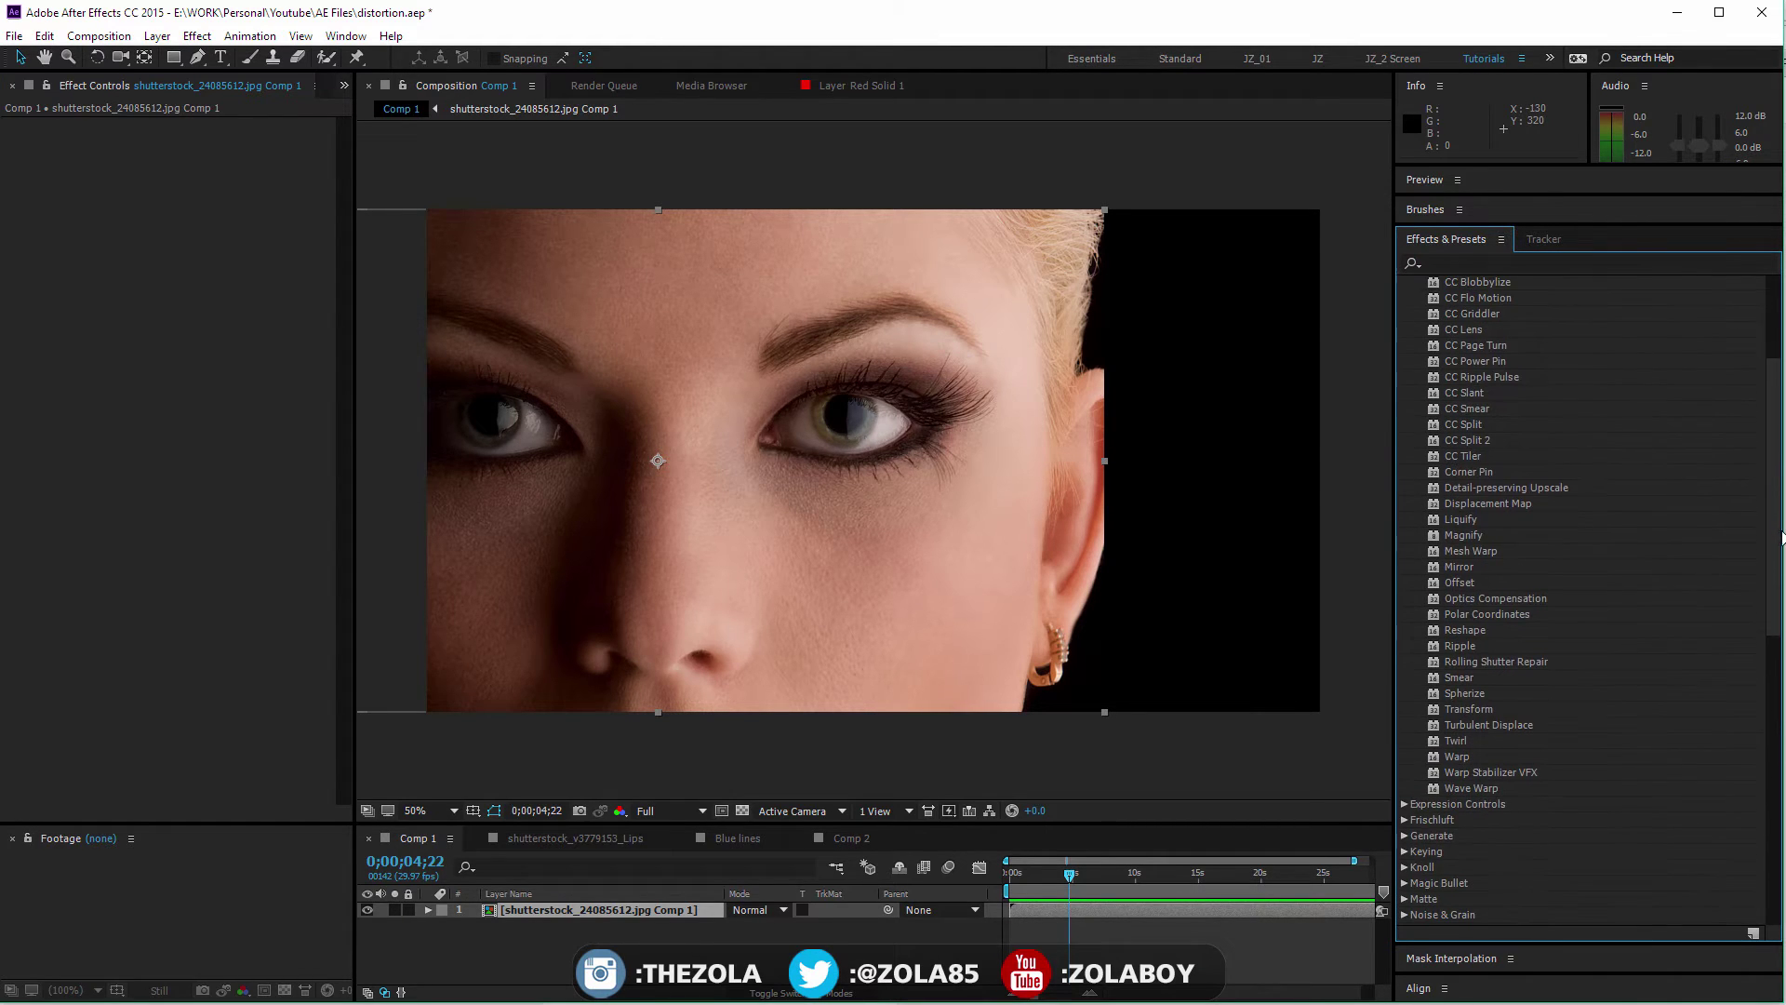
click(1461, 563)
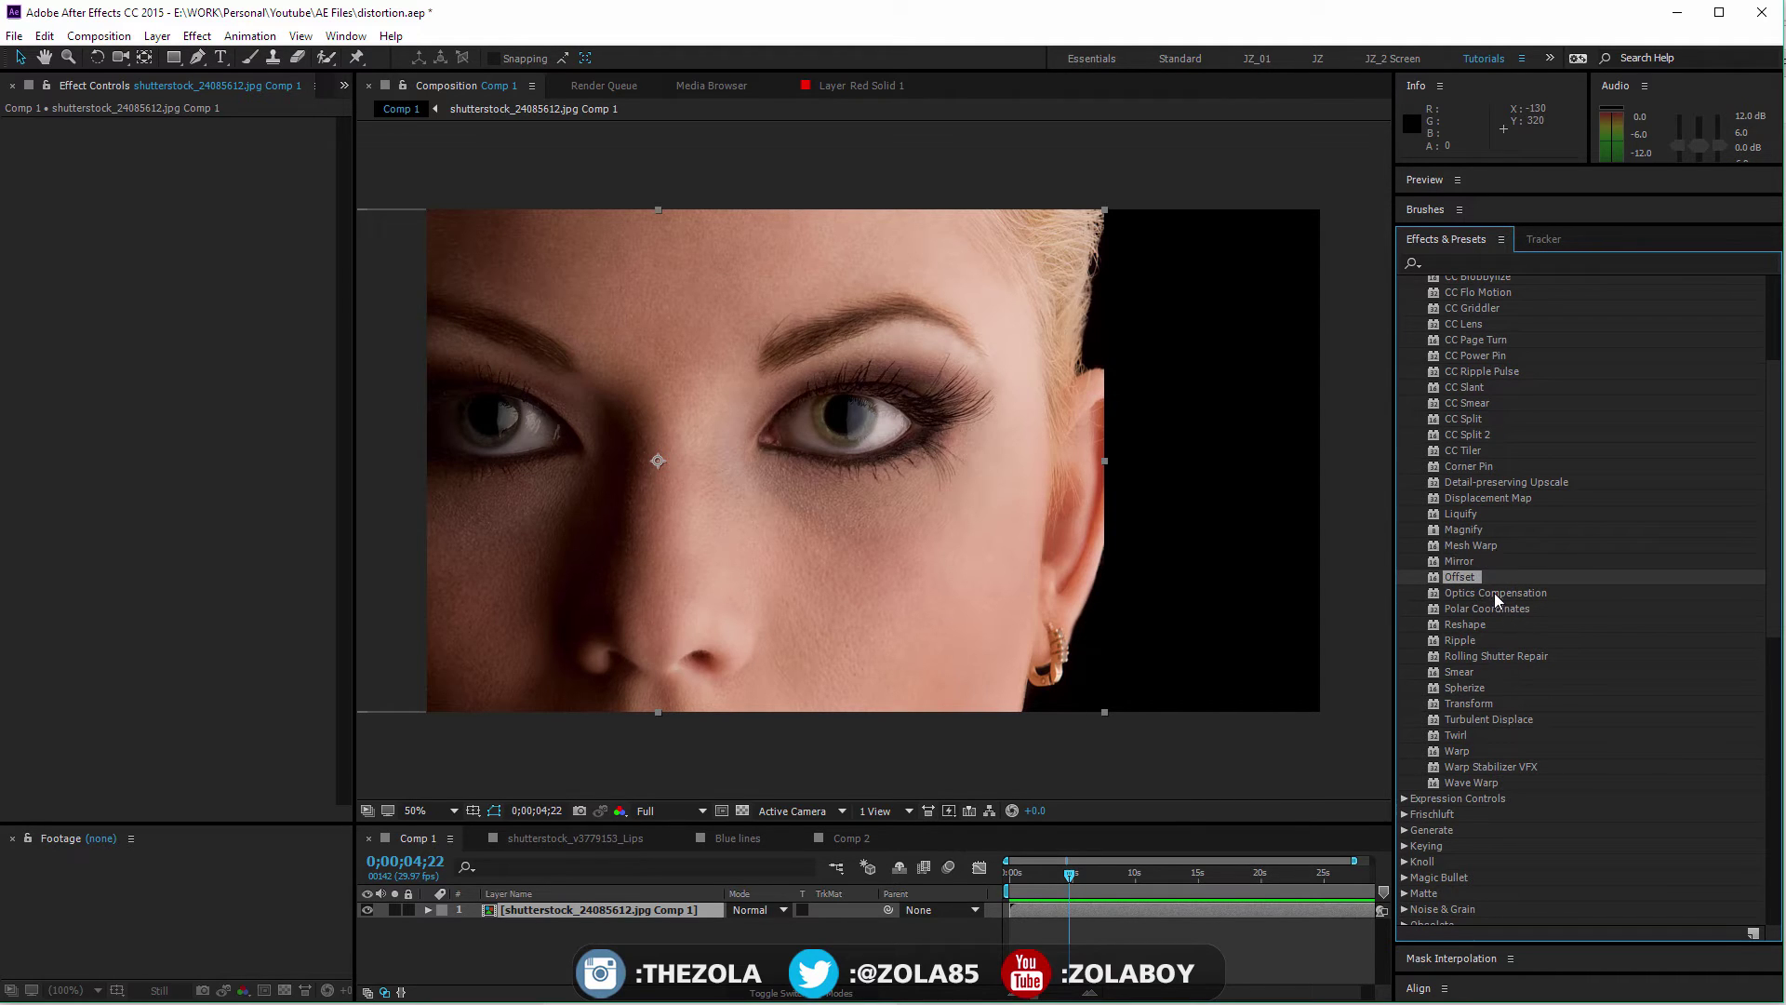
click(1500, 593)
drag(1265, 656, 619, 911)
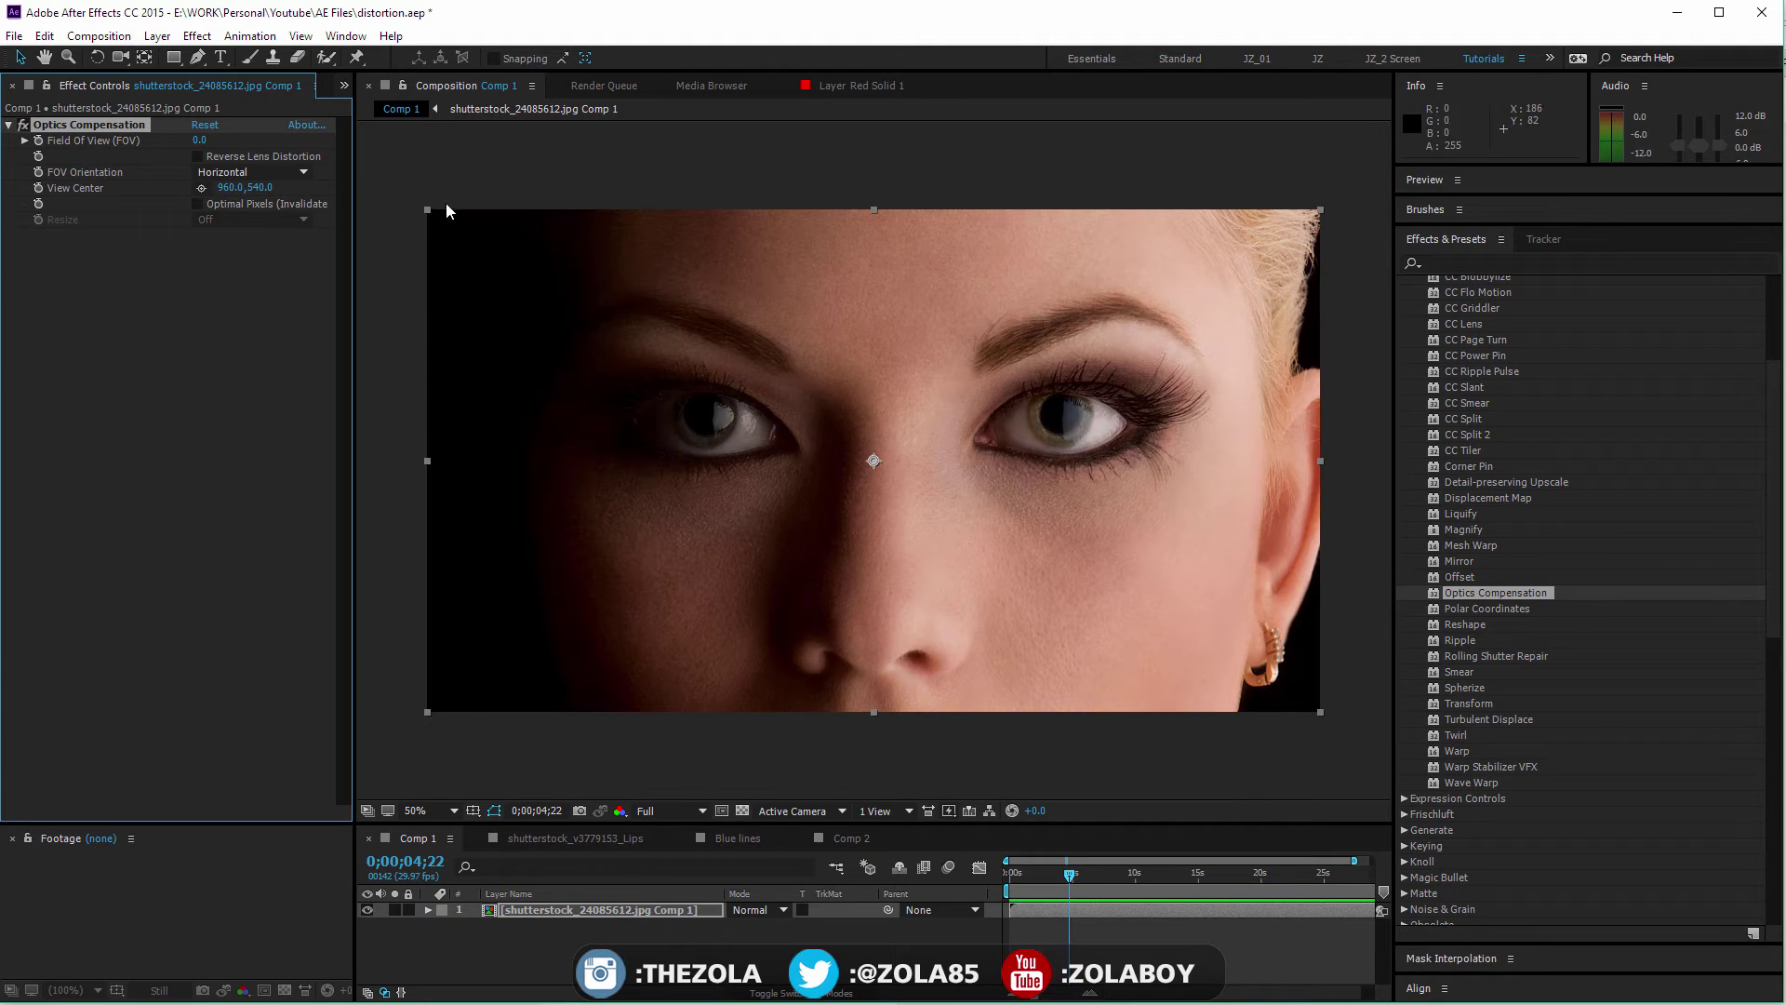
Step: Raise Optics Compensation's Field Of View, keep Horizontal orientation, and enable Reverse Lens Distortion
drag(202, 138, 182, 179)
click(223, 172)
click(168, 279)
click(197, 158)
drag(228, 132, 220, 170)
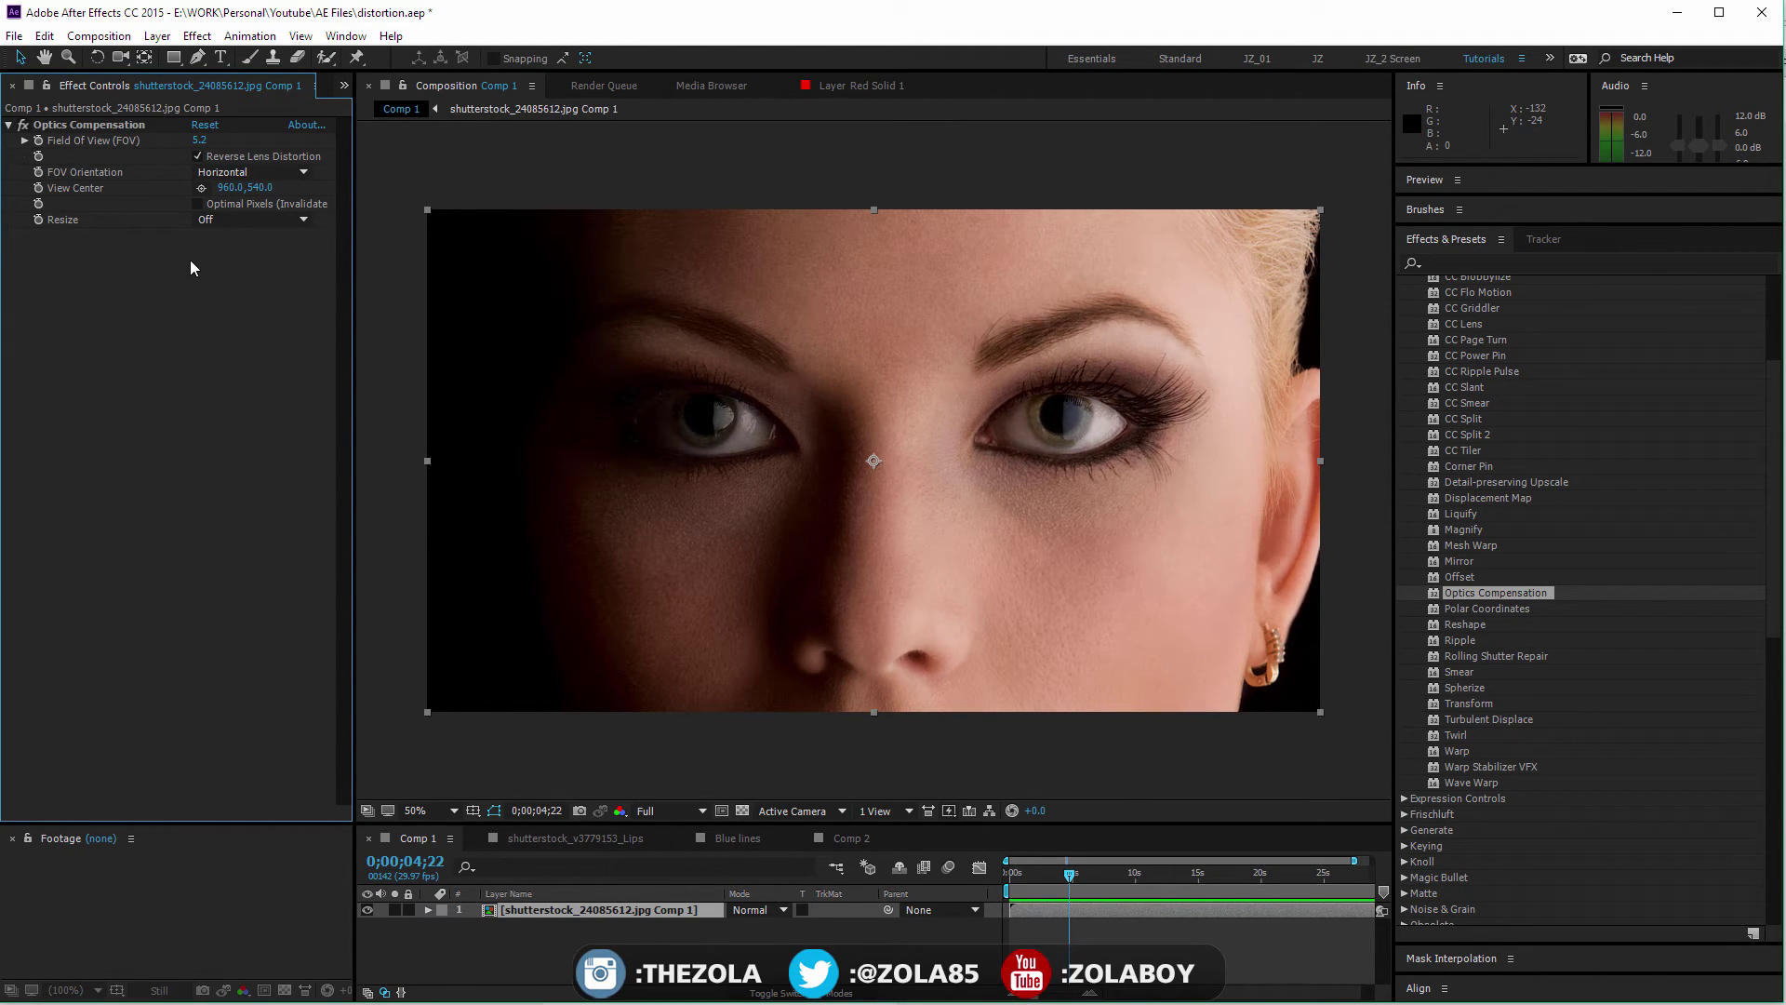
Step: Delete Optics Compensation and apply Polar Coordinates to the face layer
click(114, 125)
key(Delete)
drag(1489, 609, 636, 907)
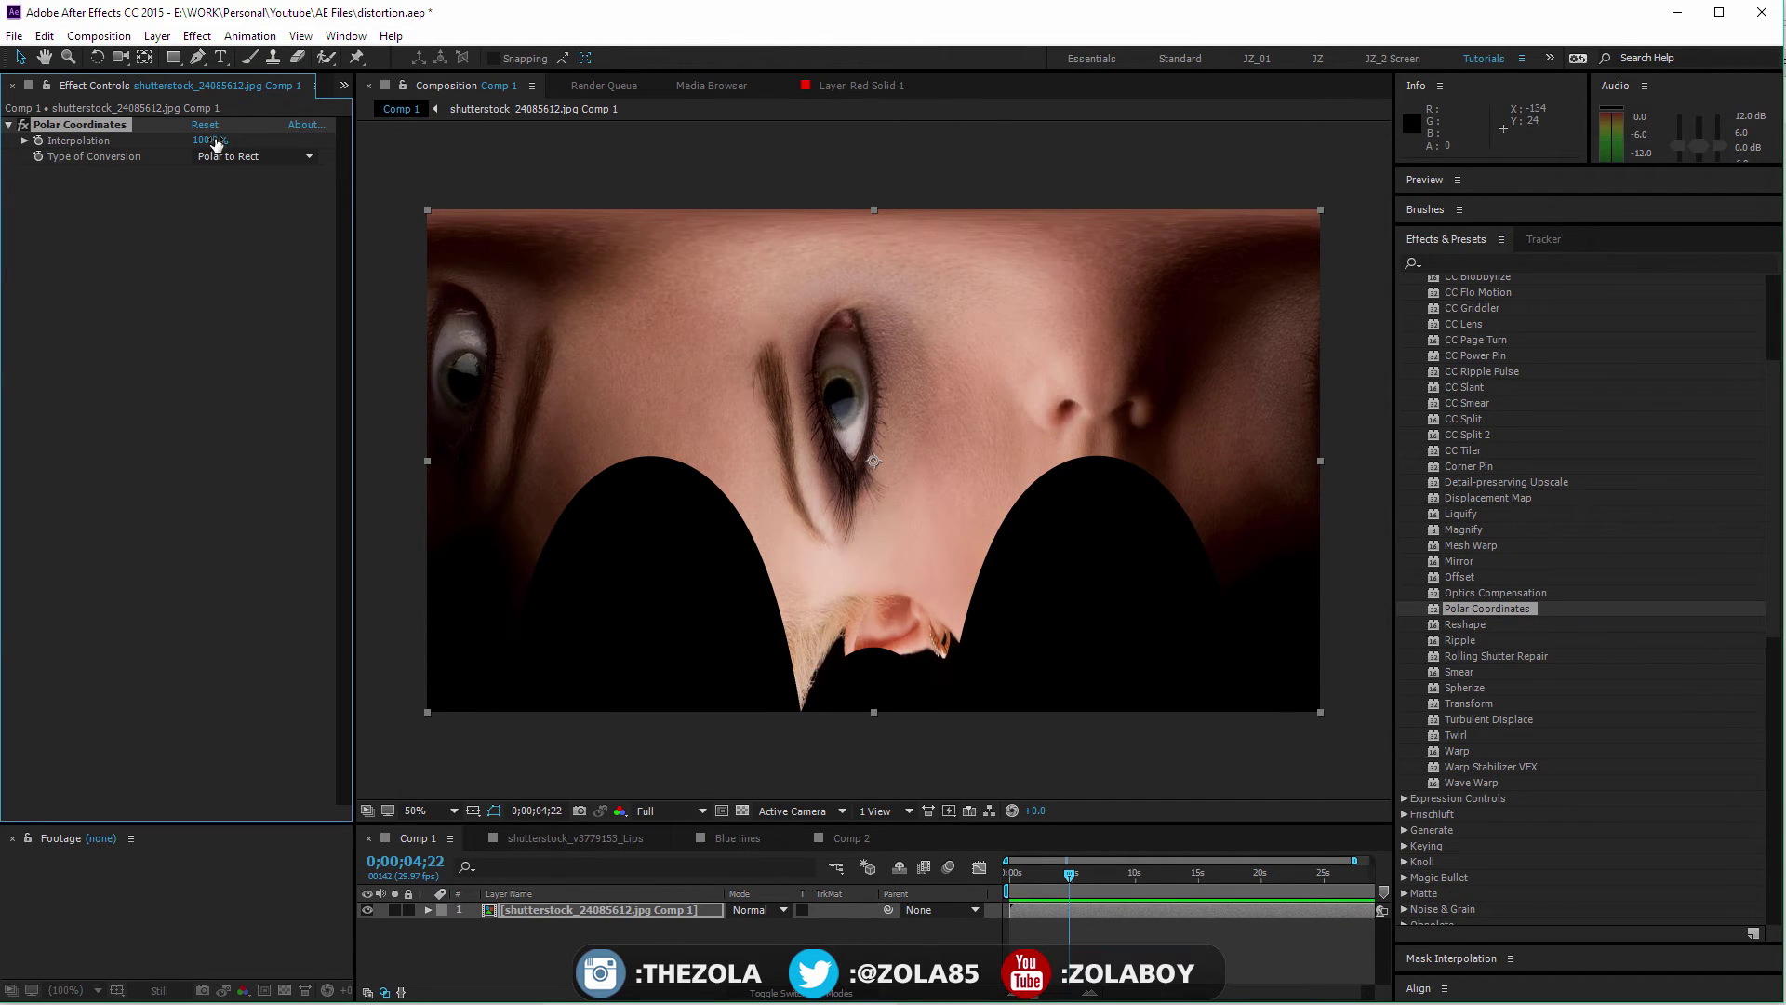
Step: Set Polar Coordinates to Rect to Polar, paste it onto the top lips layer, and scrub the clip
click(238, 157)
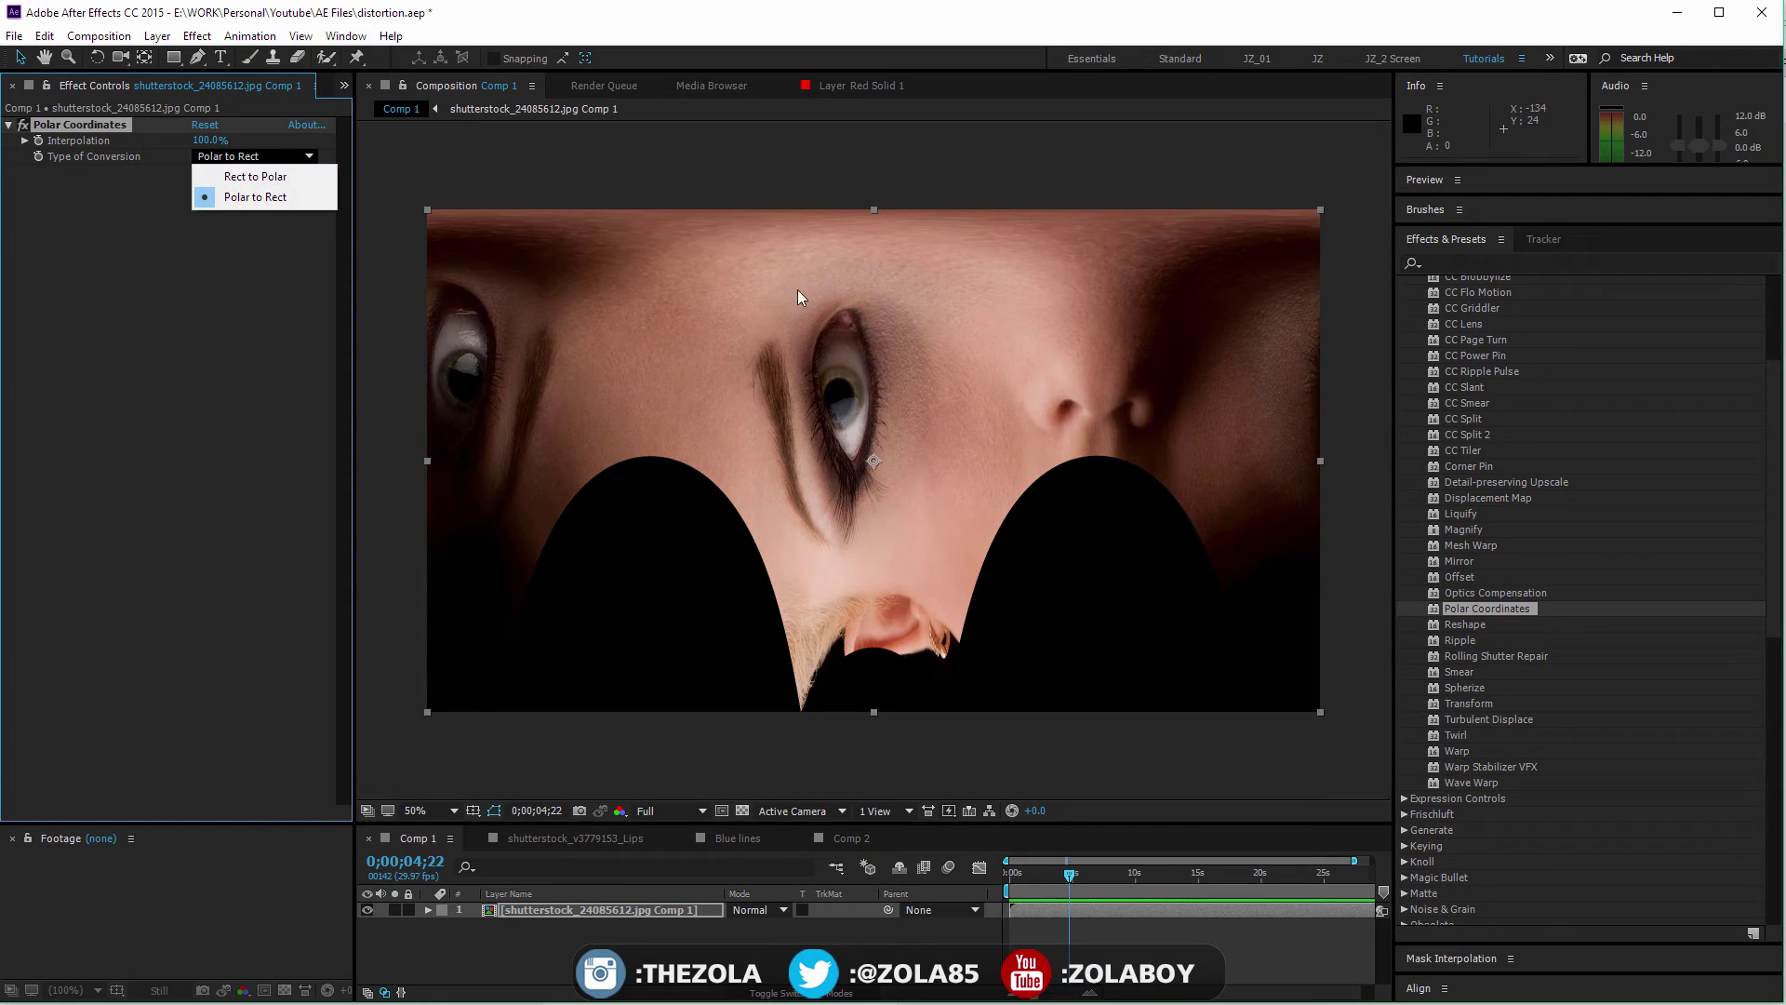
click(279, 177)
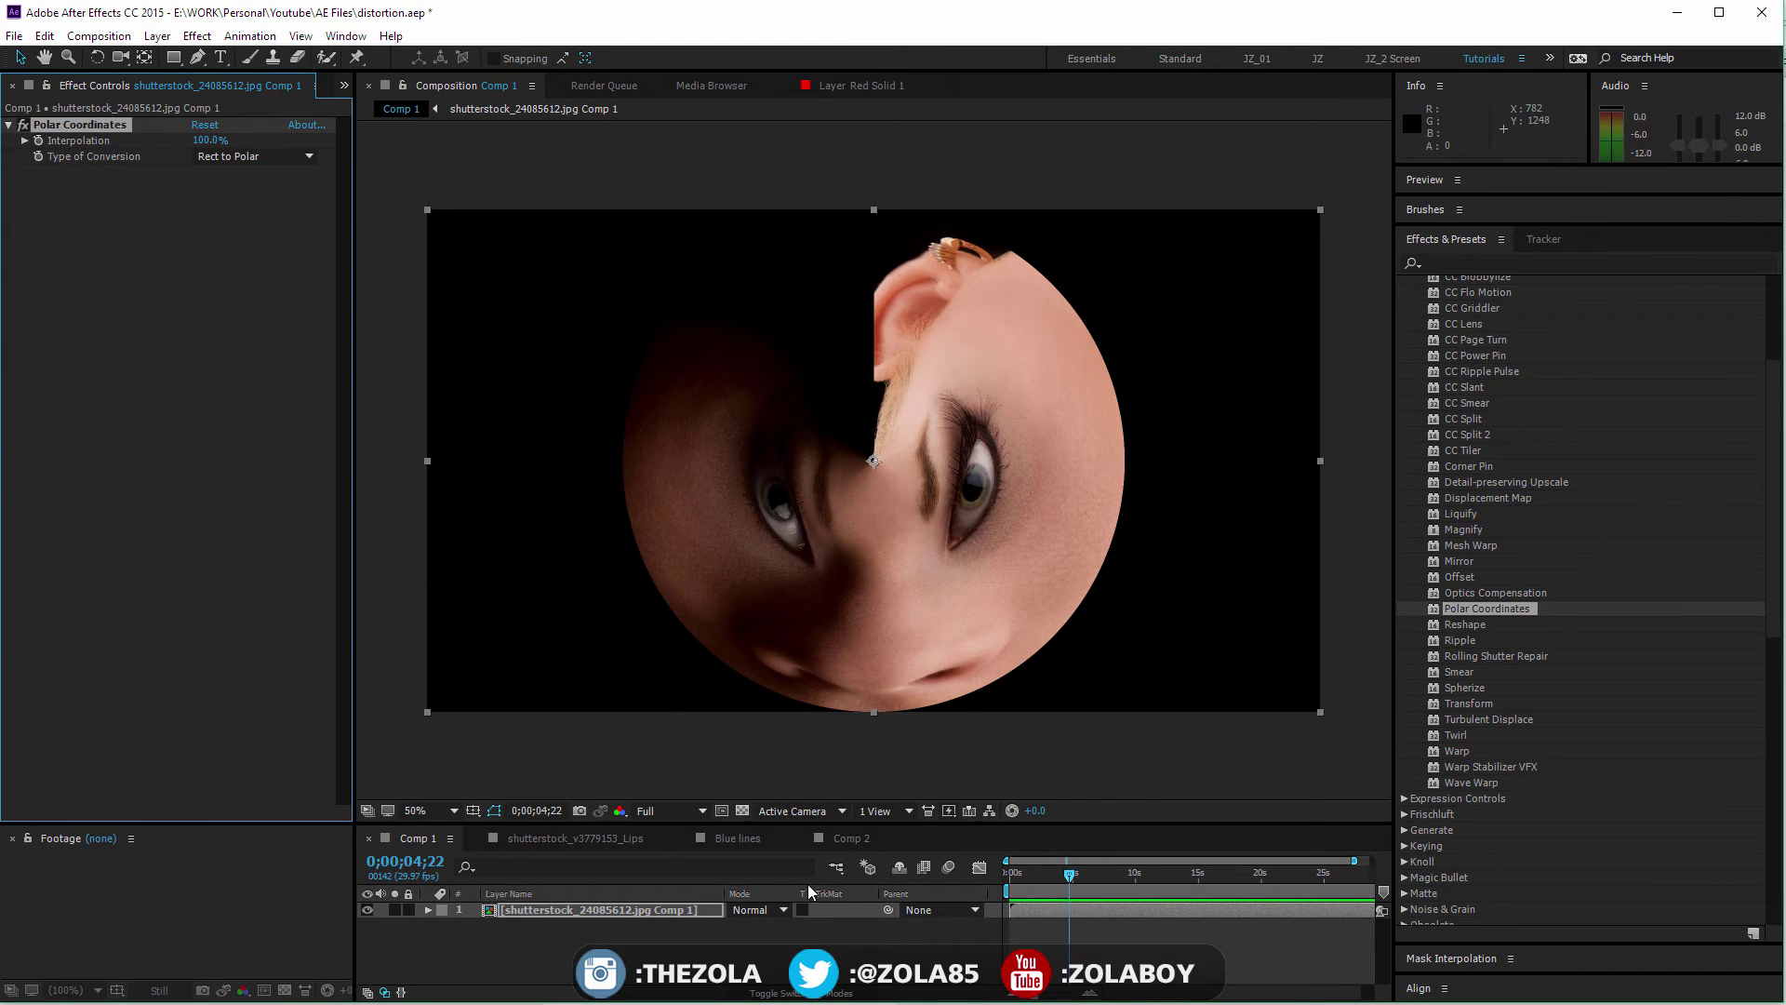
click(592, 837)
click(594, 908)
key(ctrl+v)
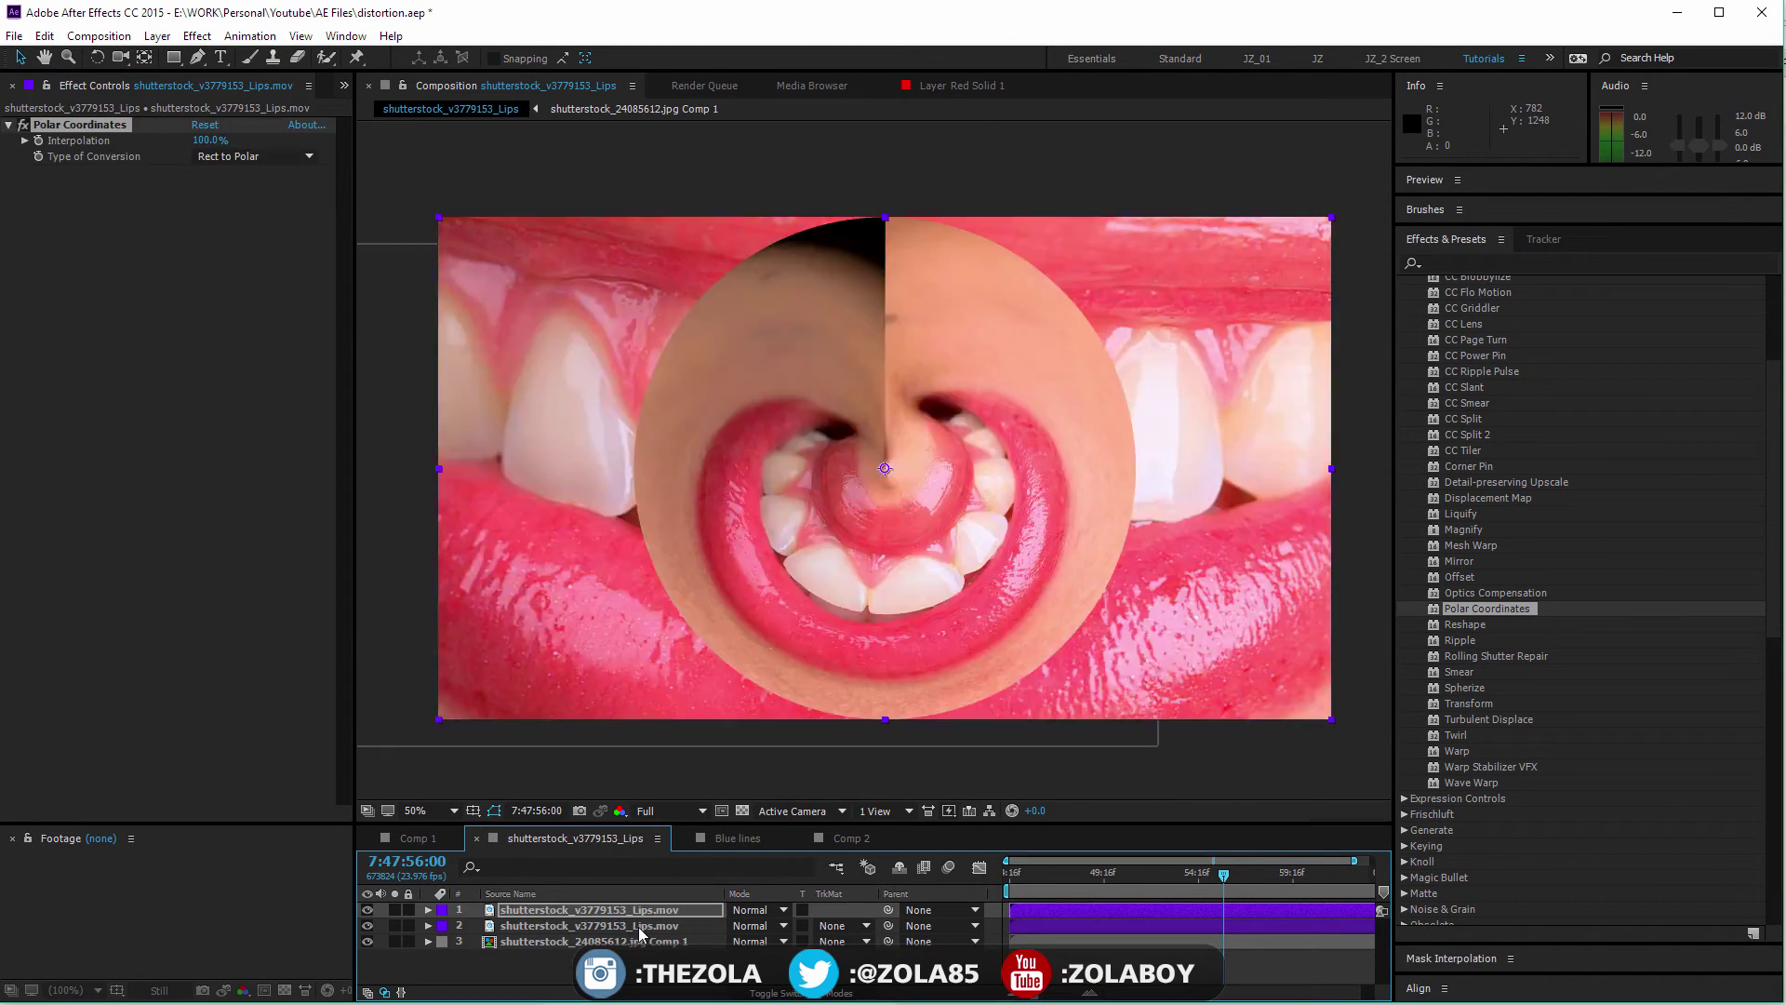
drag(1023, 882, 1164, 879)
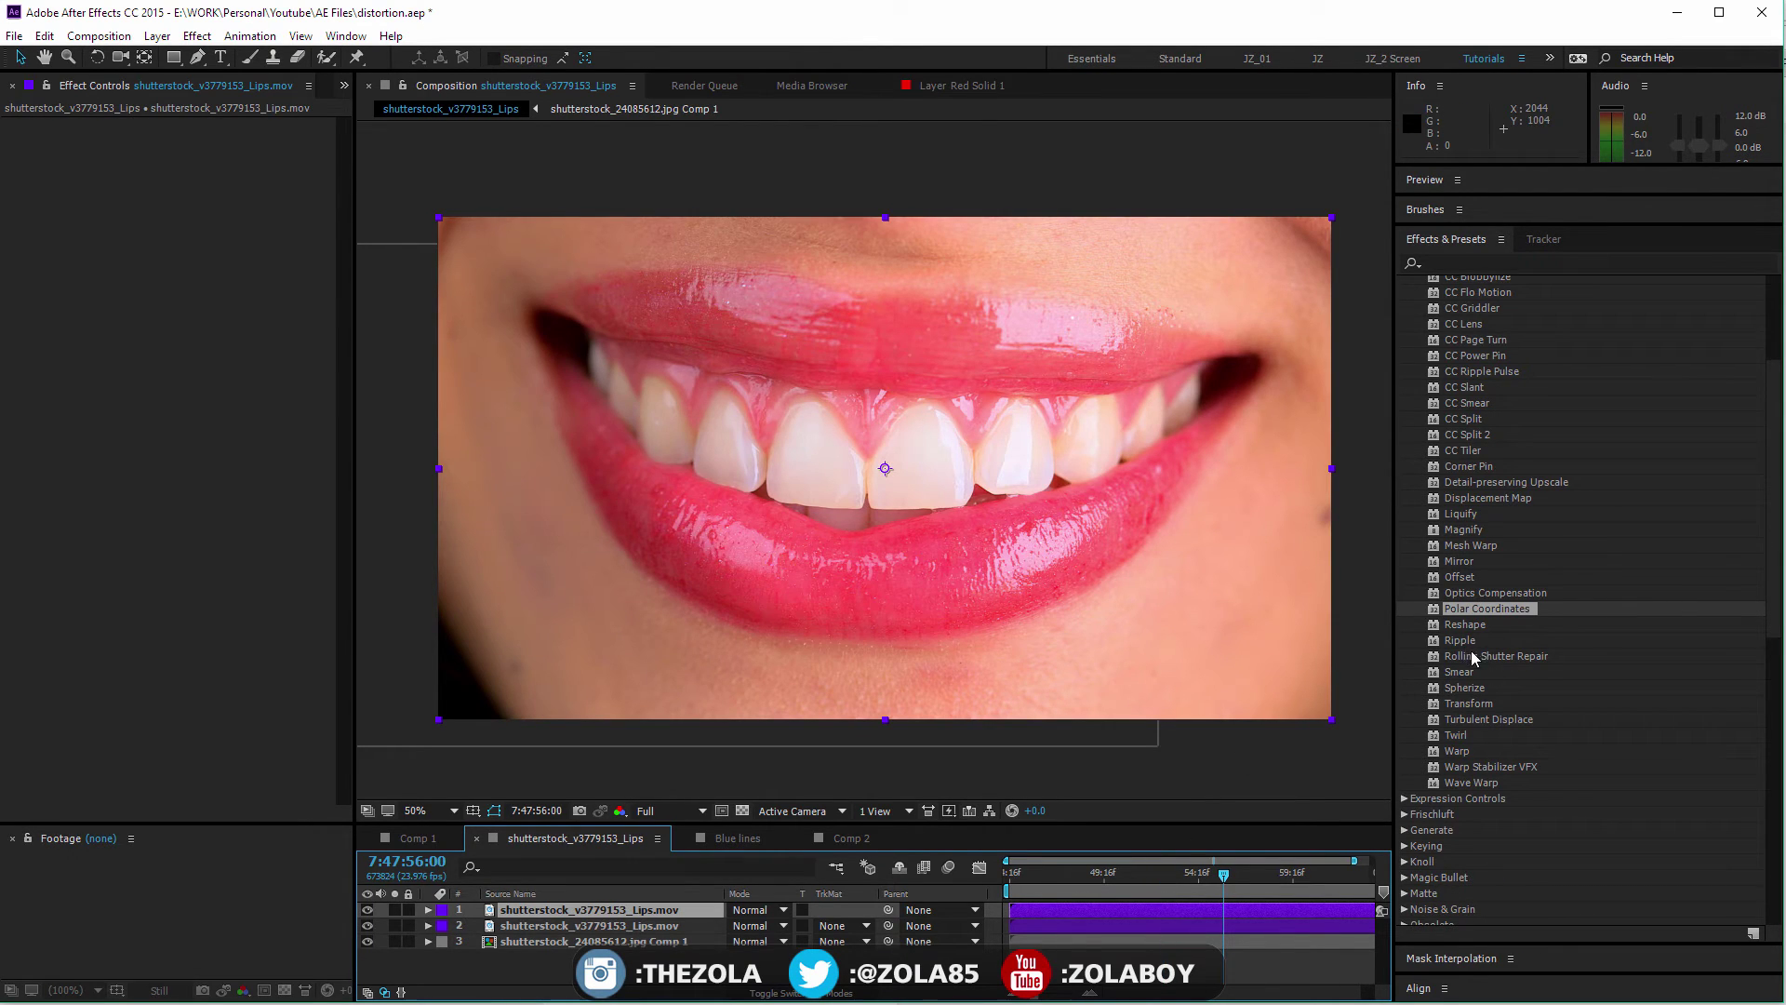
Step: In the Blue lines composition, delete the Bulge effect from the clip's layer
click(737, 838)
click(479, 453)
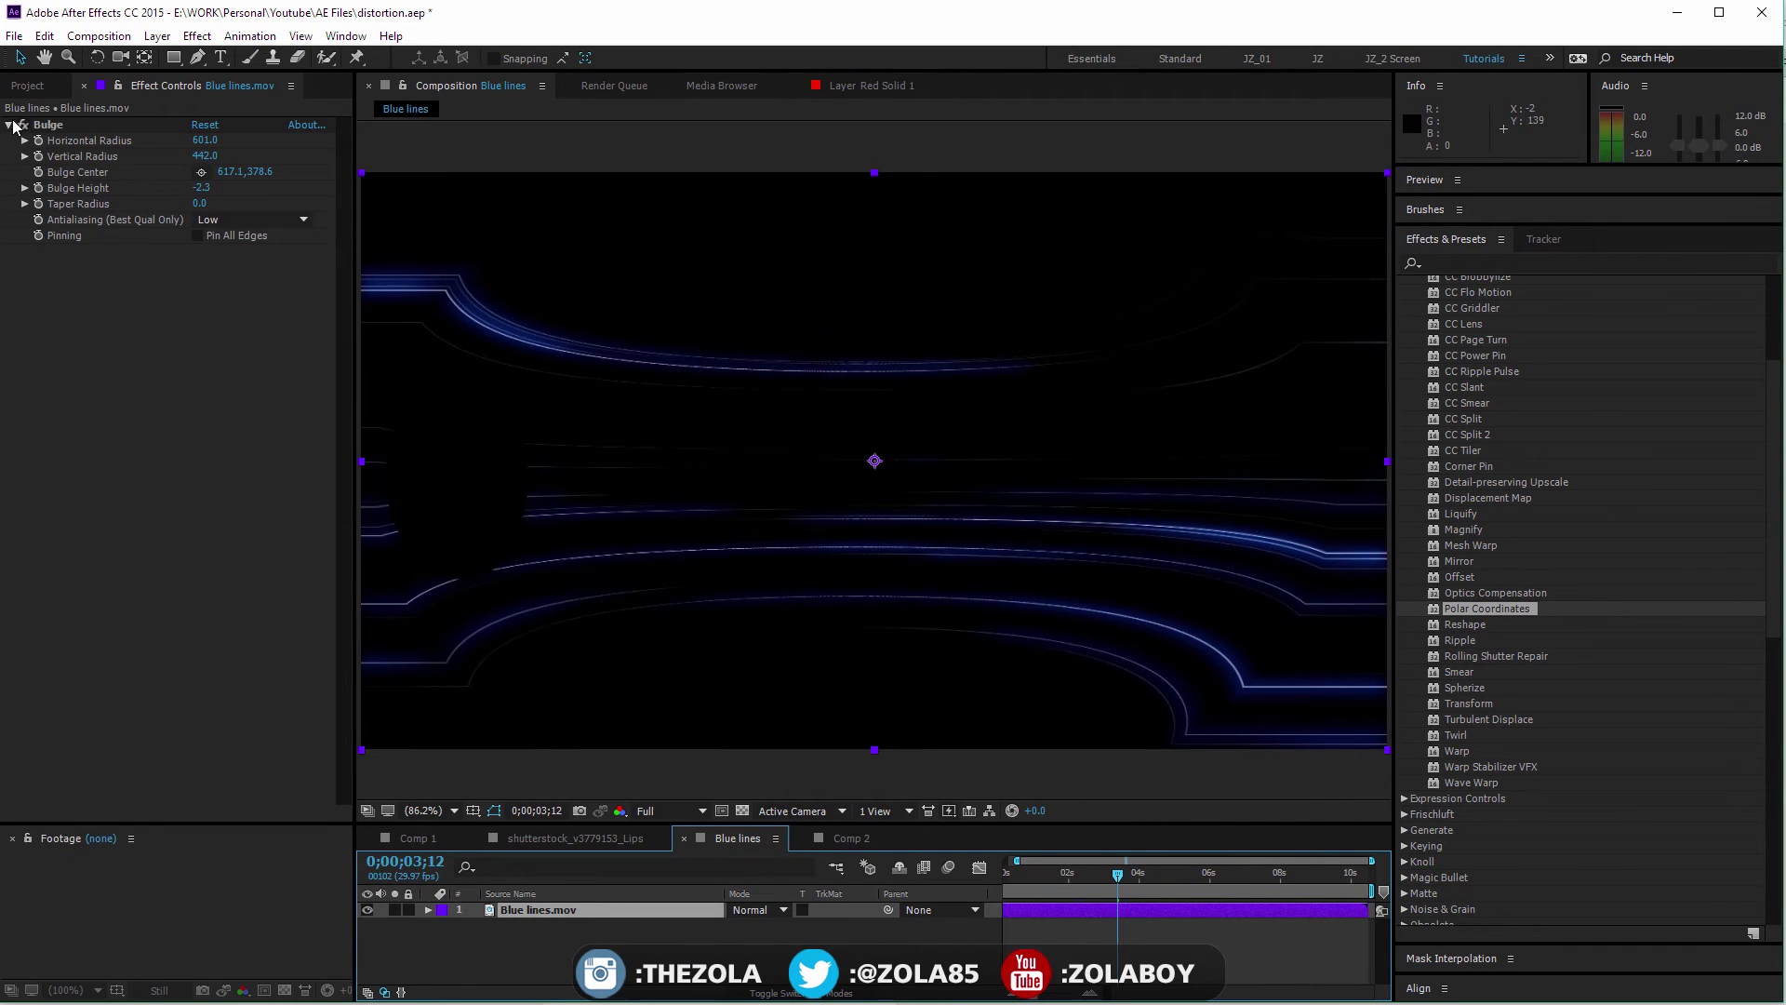
click(47, 125)
key(Delete)
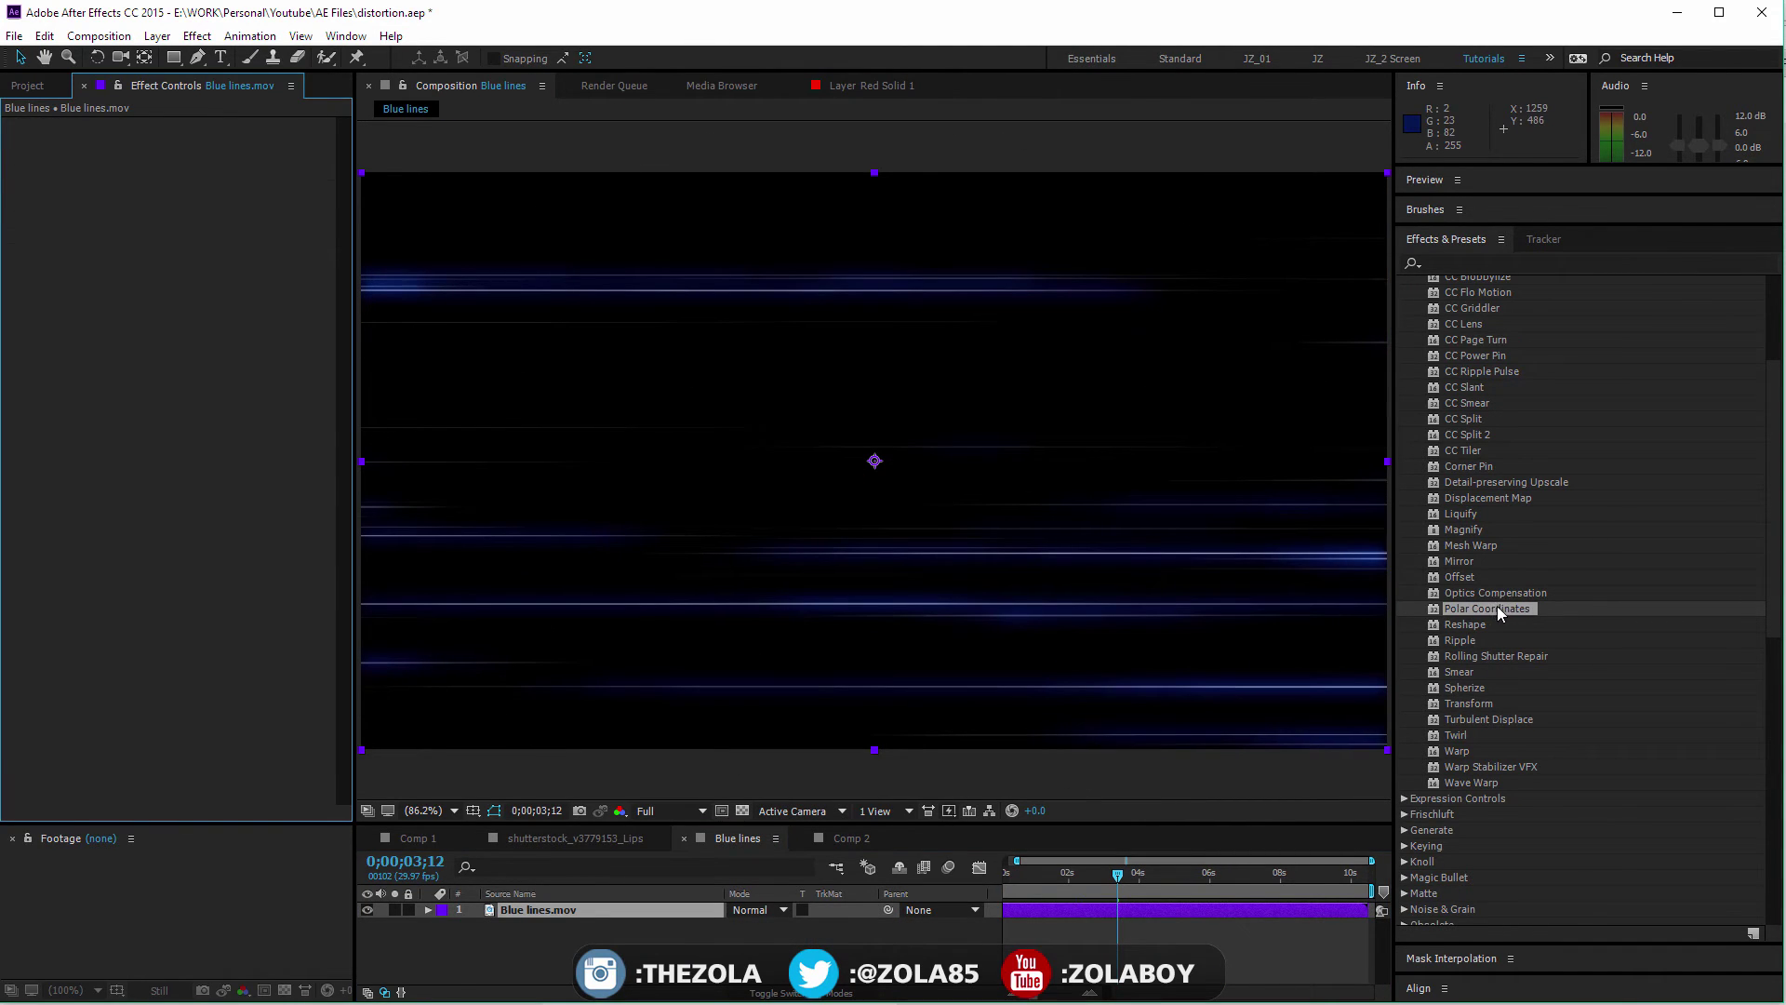
Step: Apply Polar Coordinates with Rect to Polar conversion, adjust Interpolation, and preview later frames
drag(1494, 604, 958, 584)
click(228, 158)
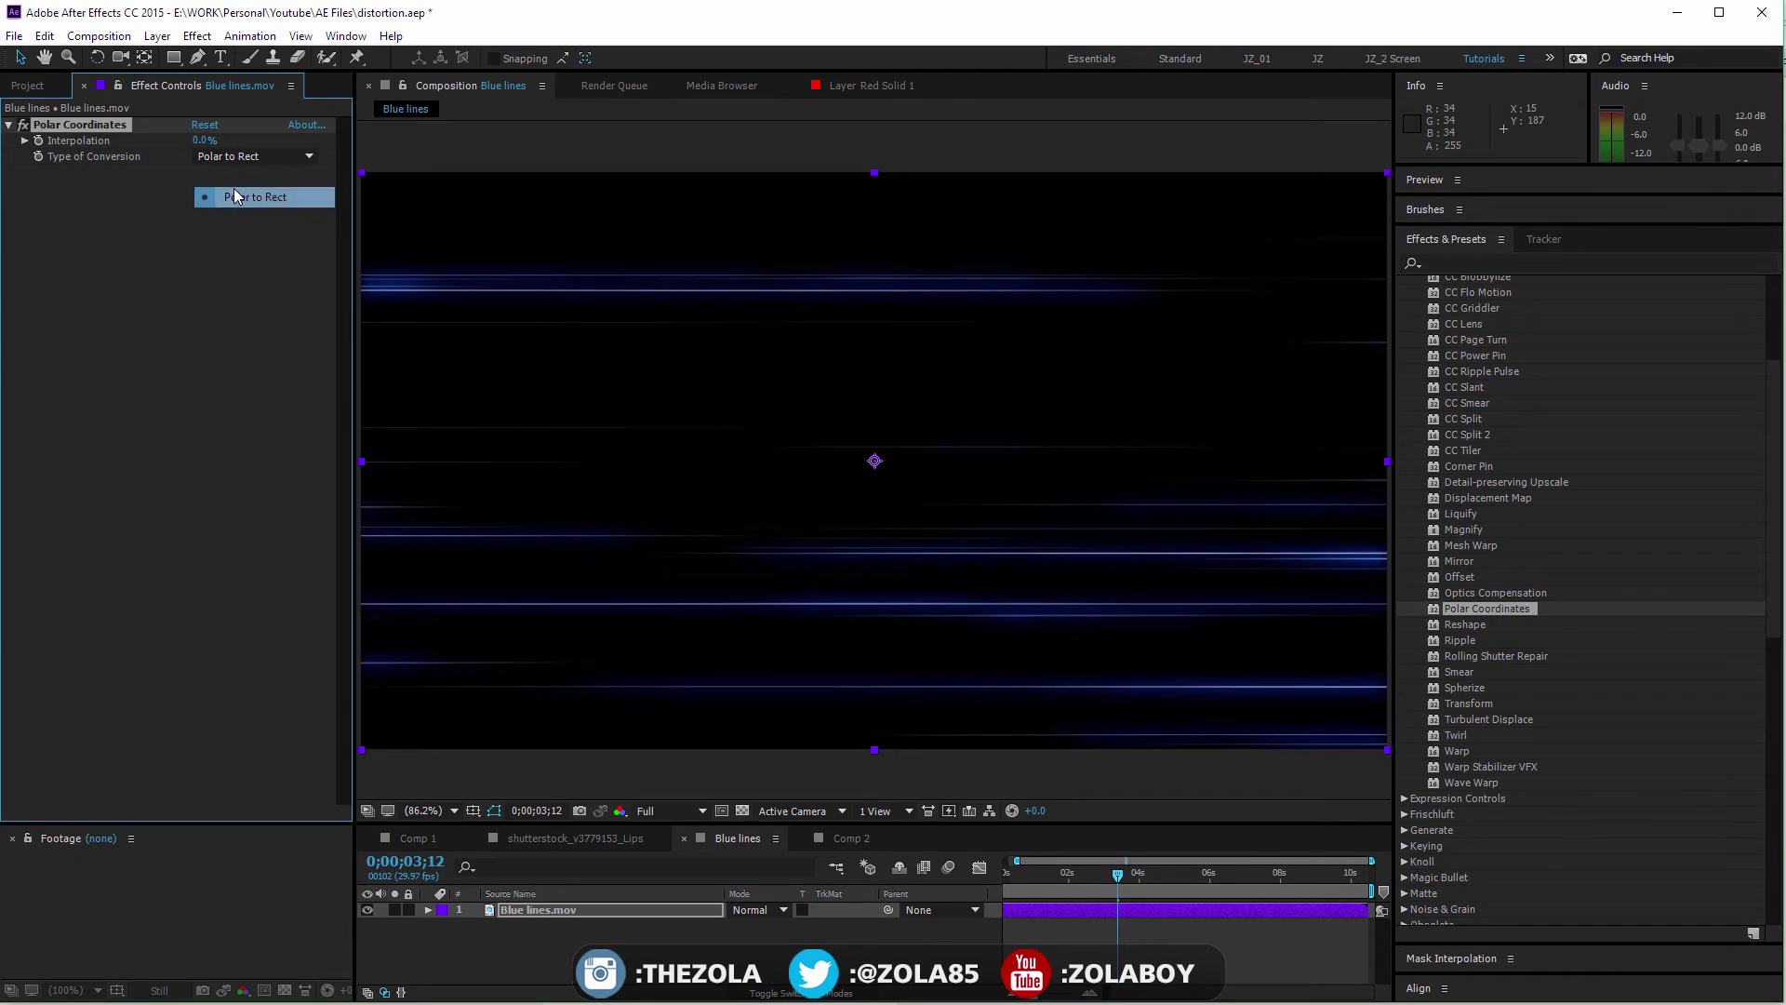
click(255, 176)
drag(205, 140, 387, 138)
drag(1023, 868, 1154, 875)
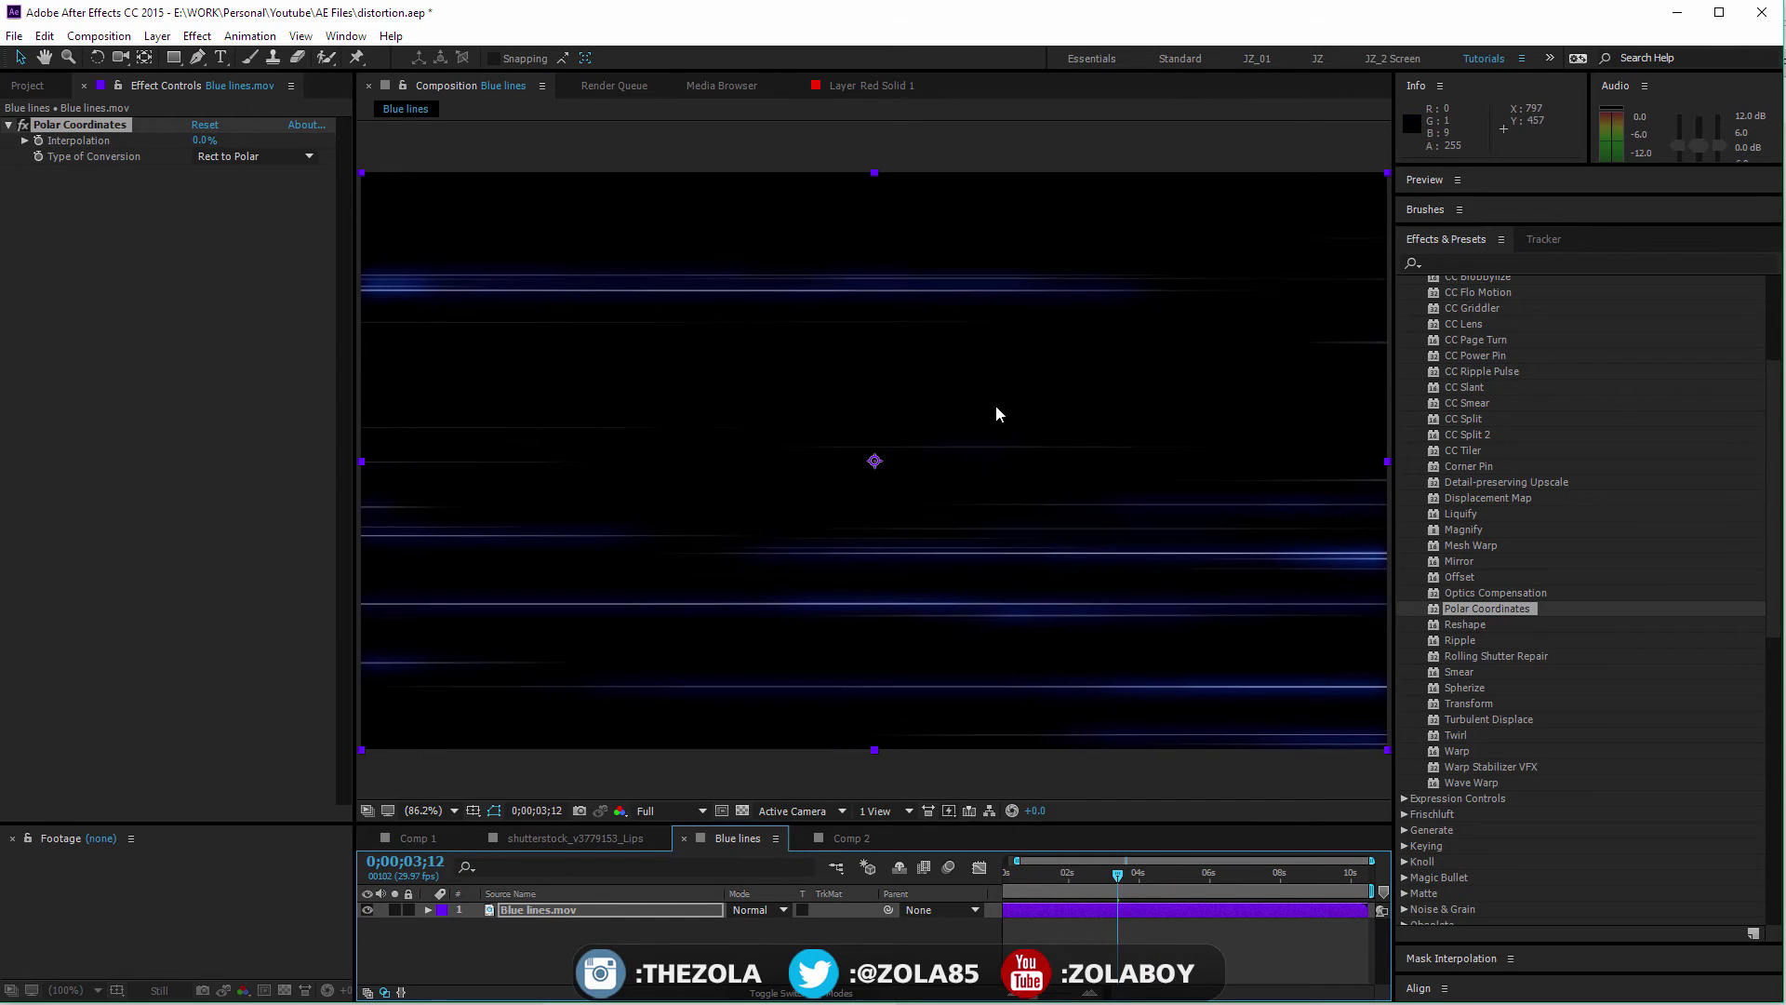
click(561, 908)
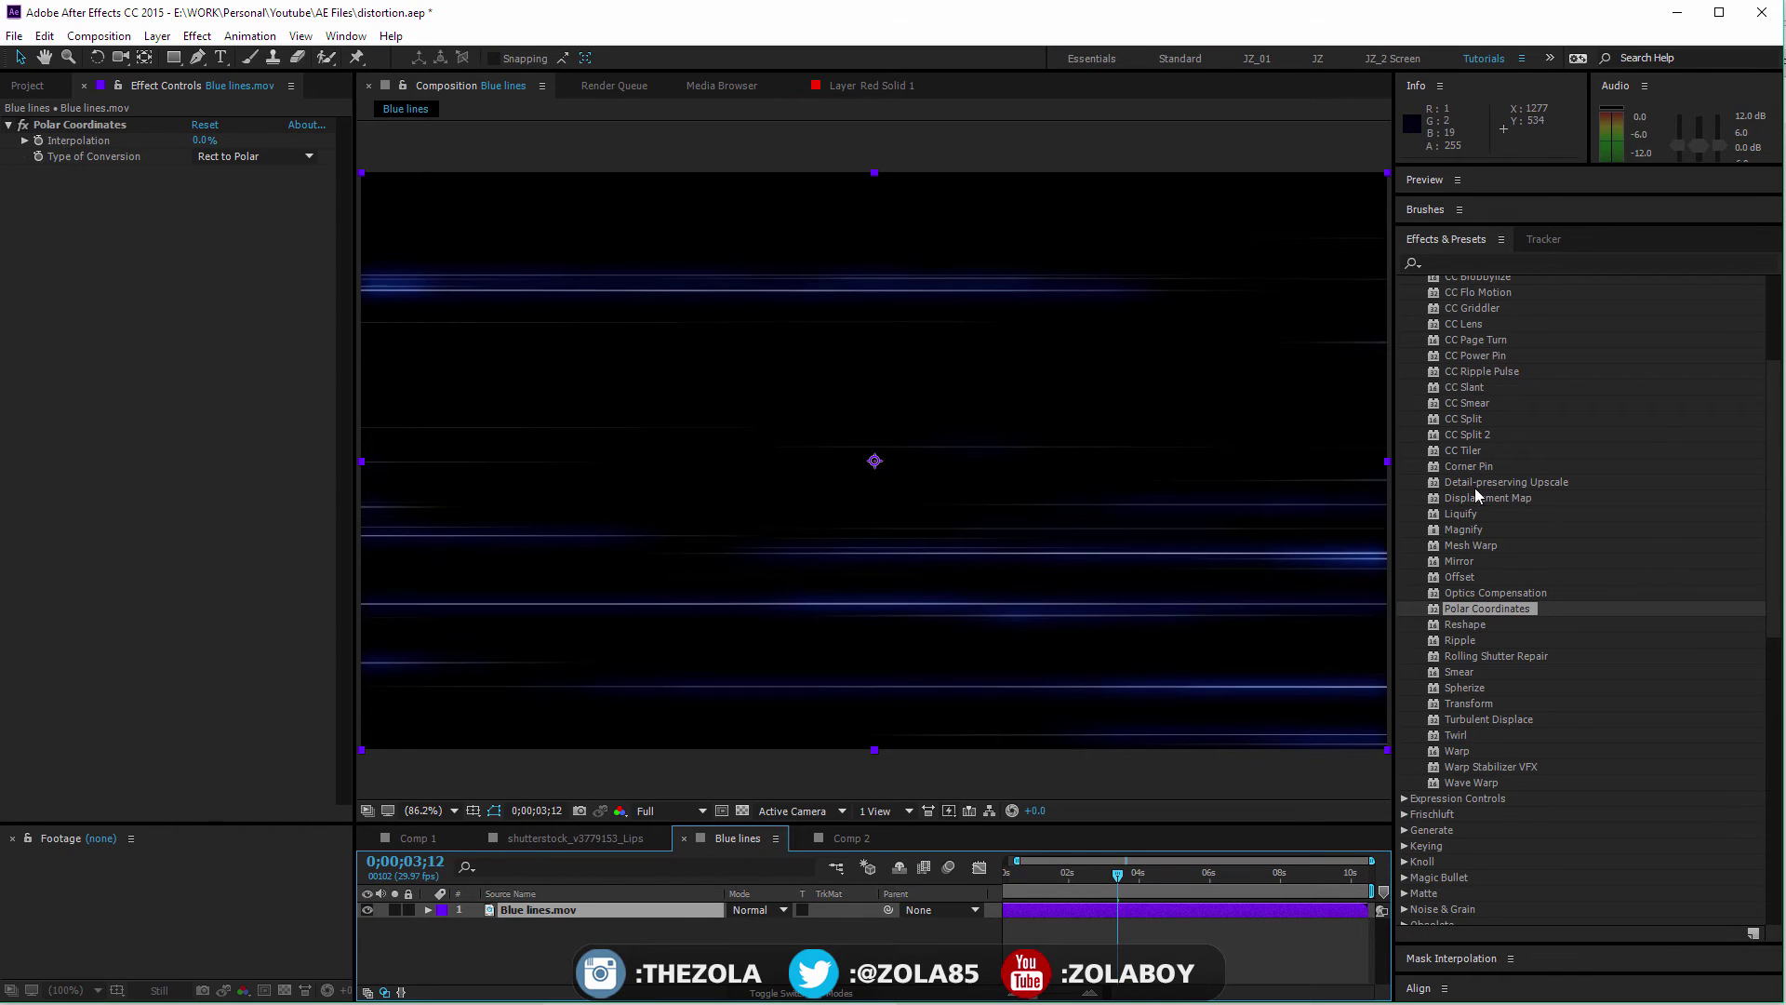
Step: Add Mirror centred on the frame and move Polar Coordinates below it to form rings
drag(1471, 561, 675, 903)
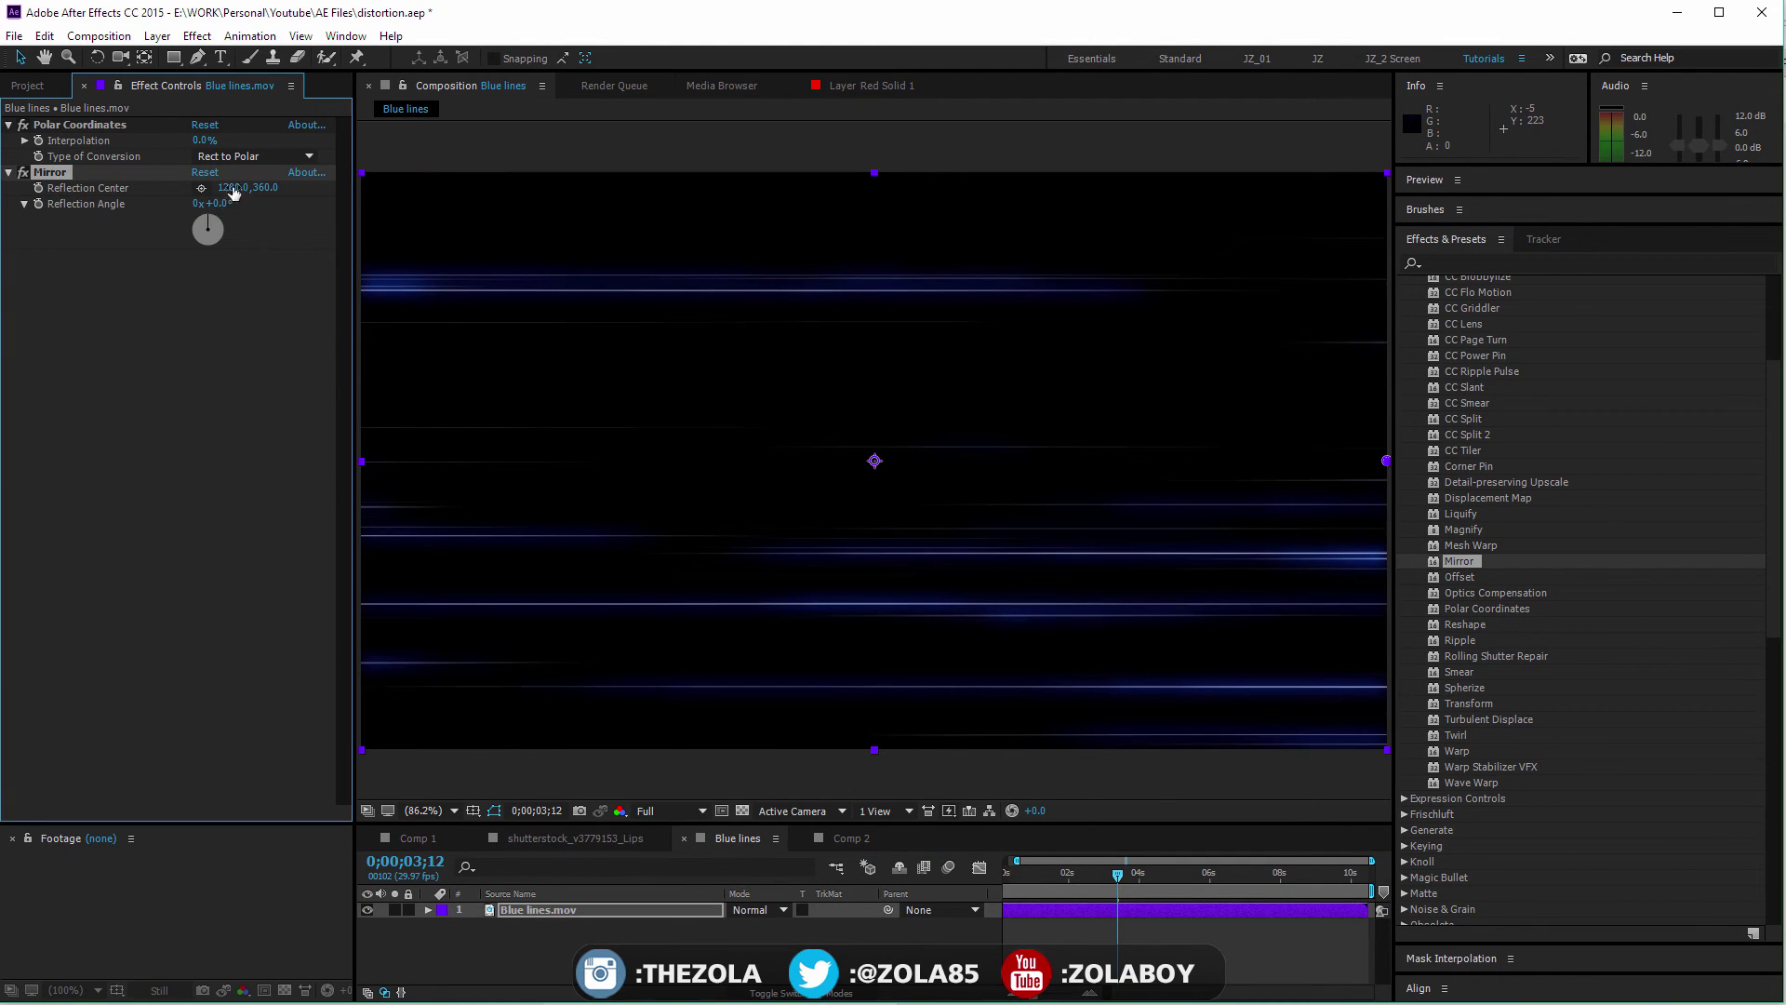
drag(234, 191, 191, 202)
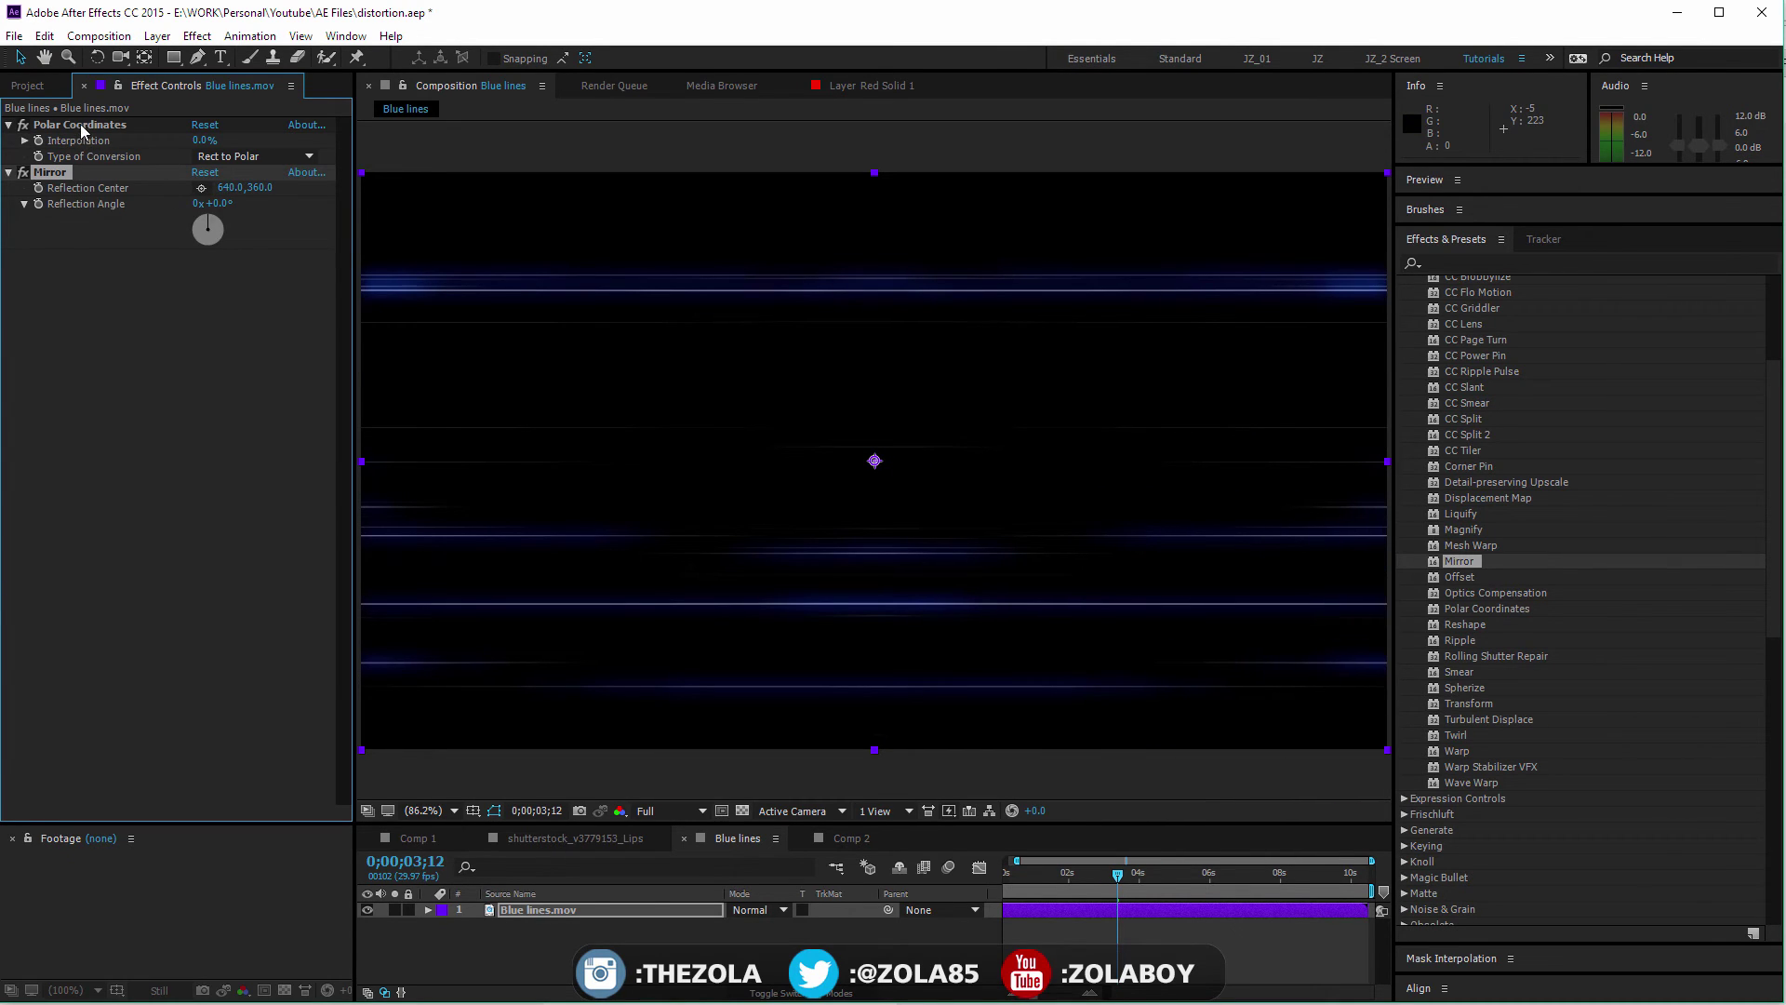
drag(81, 125, 361, 227)
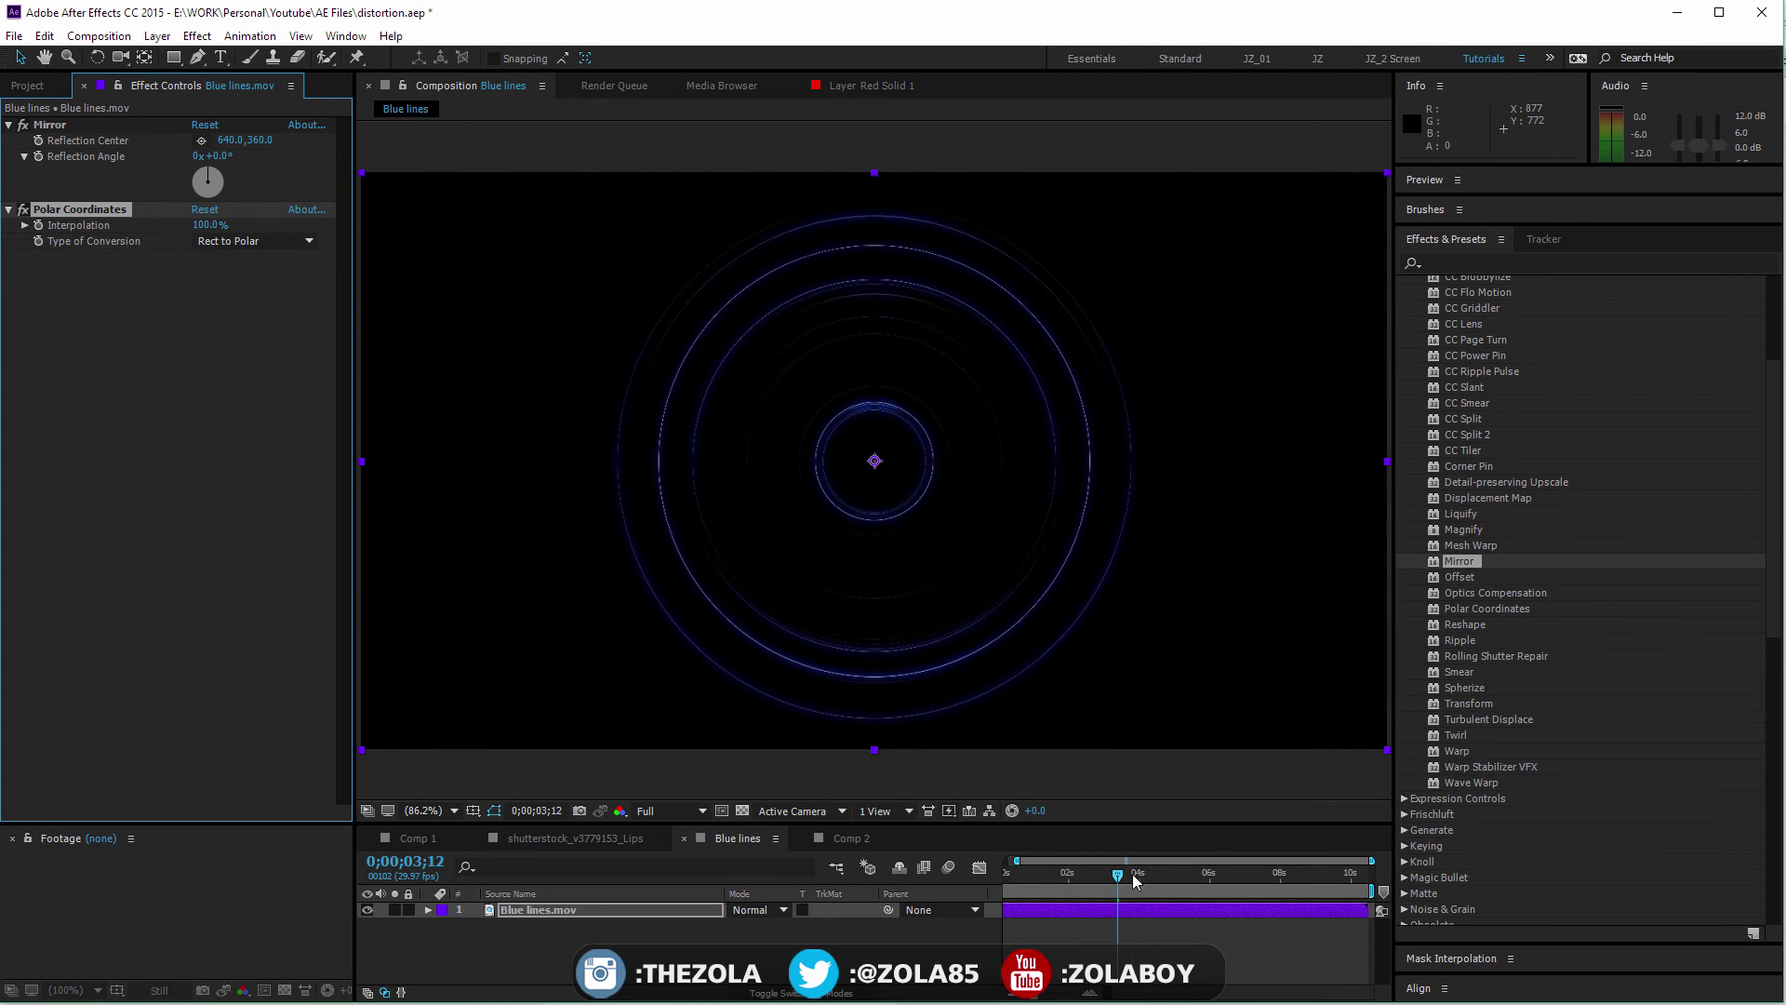
drag(1140, 874, 1239, 875)
Step: Select both Polar Coordinates and Mirror and delete them
click(121, 277)
click(76, 208)
ctrl+click(46, 125)
key(Delete)
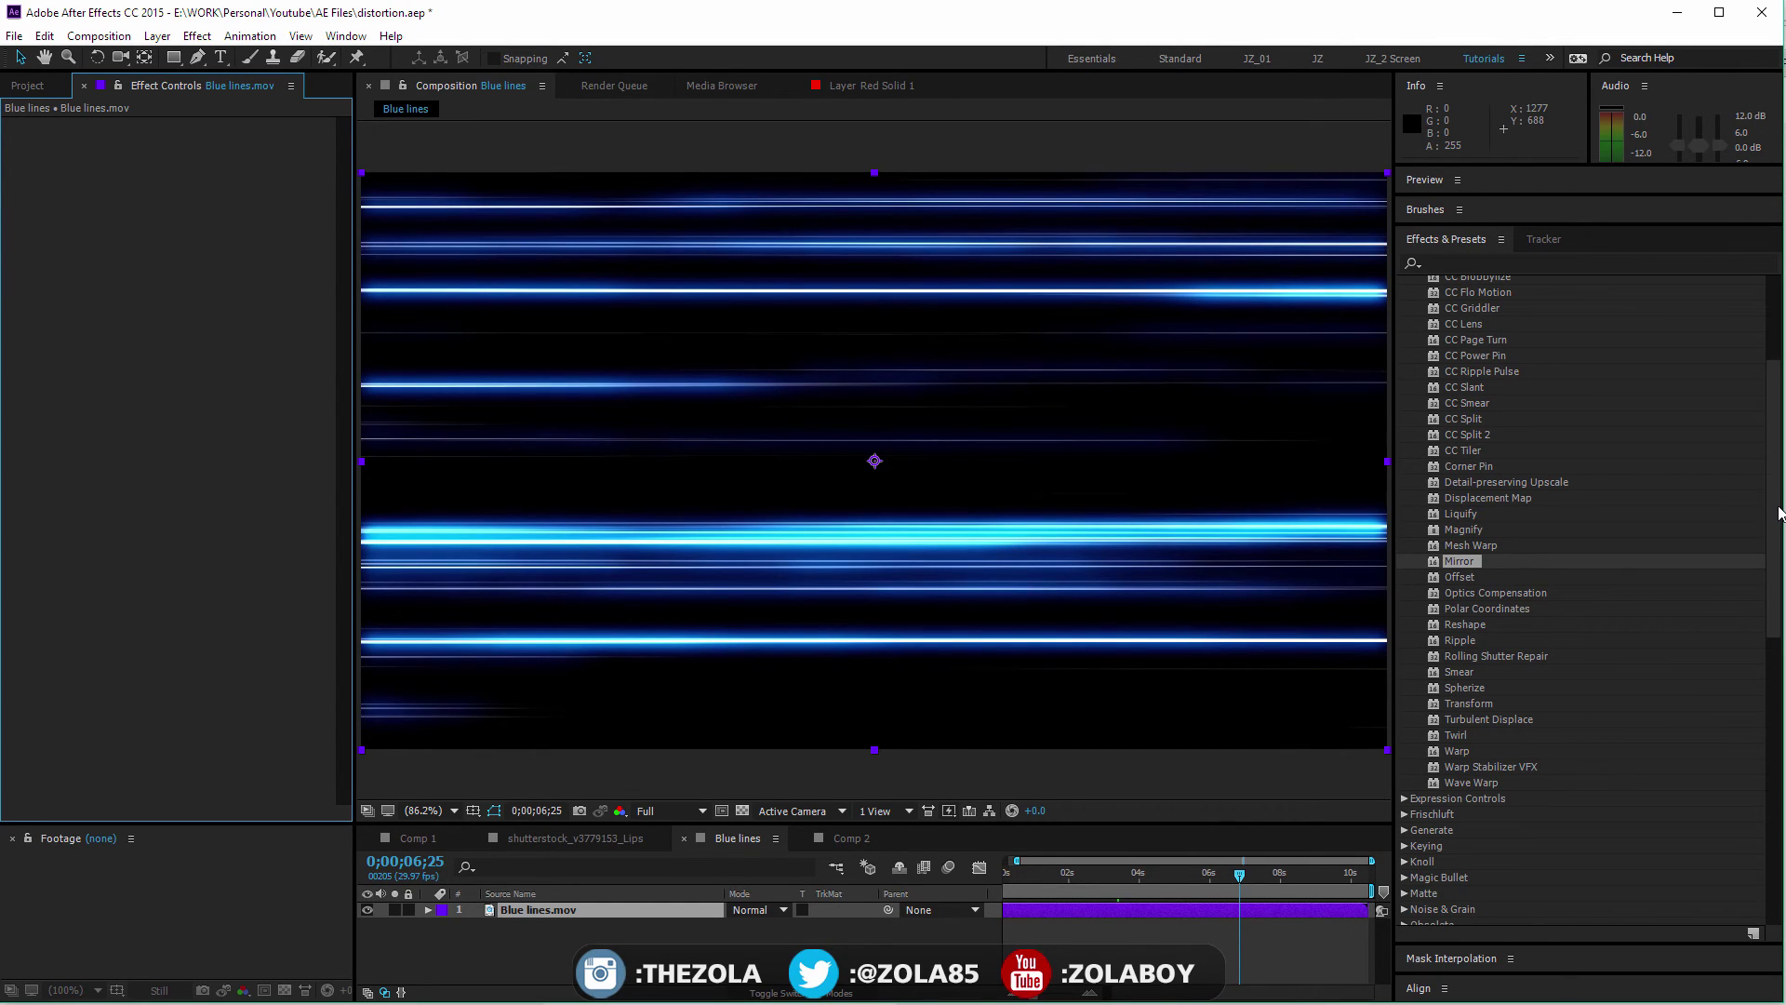
Step: Browse the Distort effects and apply Turbulent Displace to the Blue lines clip
mouse_move(1780, 502)
mouse_down()
mouse_move(1780, 466)
mouse_move(1780, 486)
mouse_up()
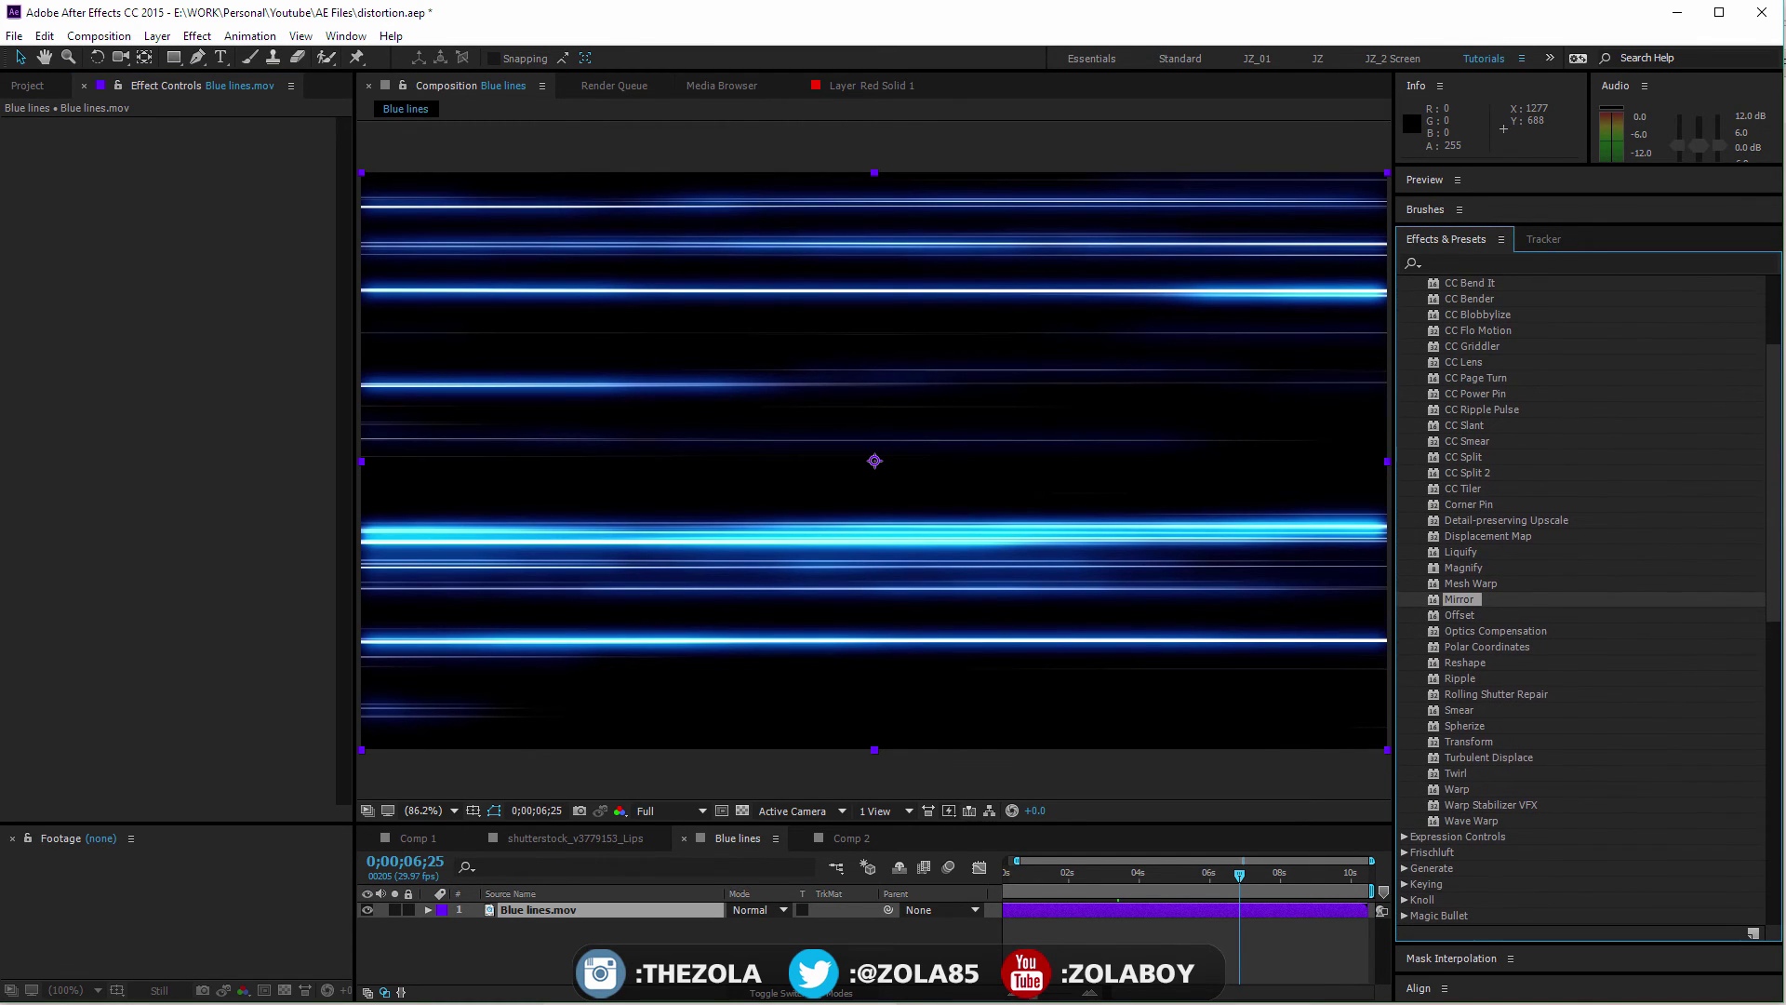
click(1463, 728)
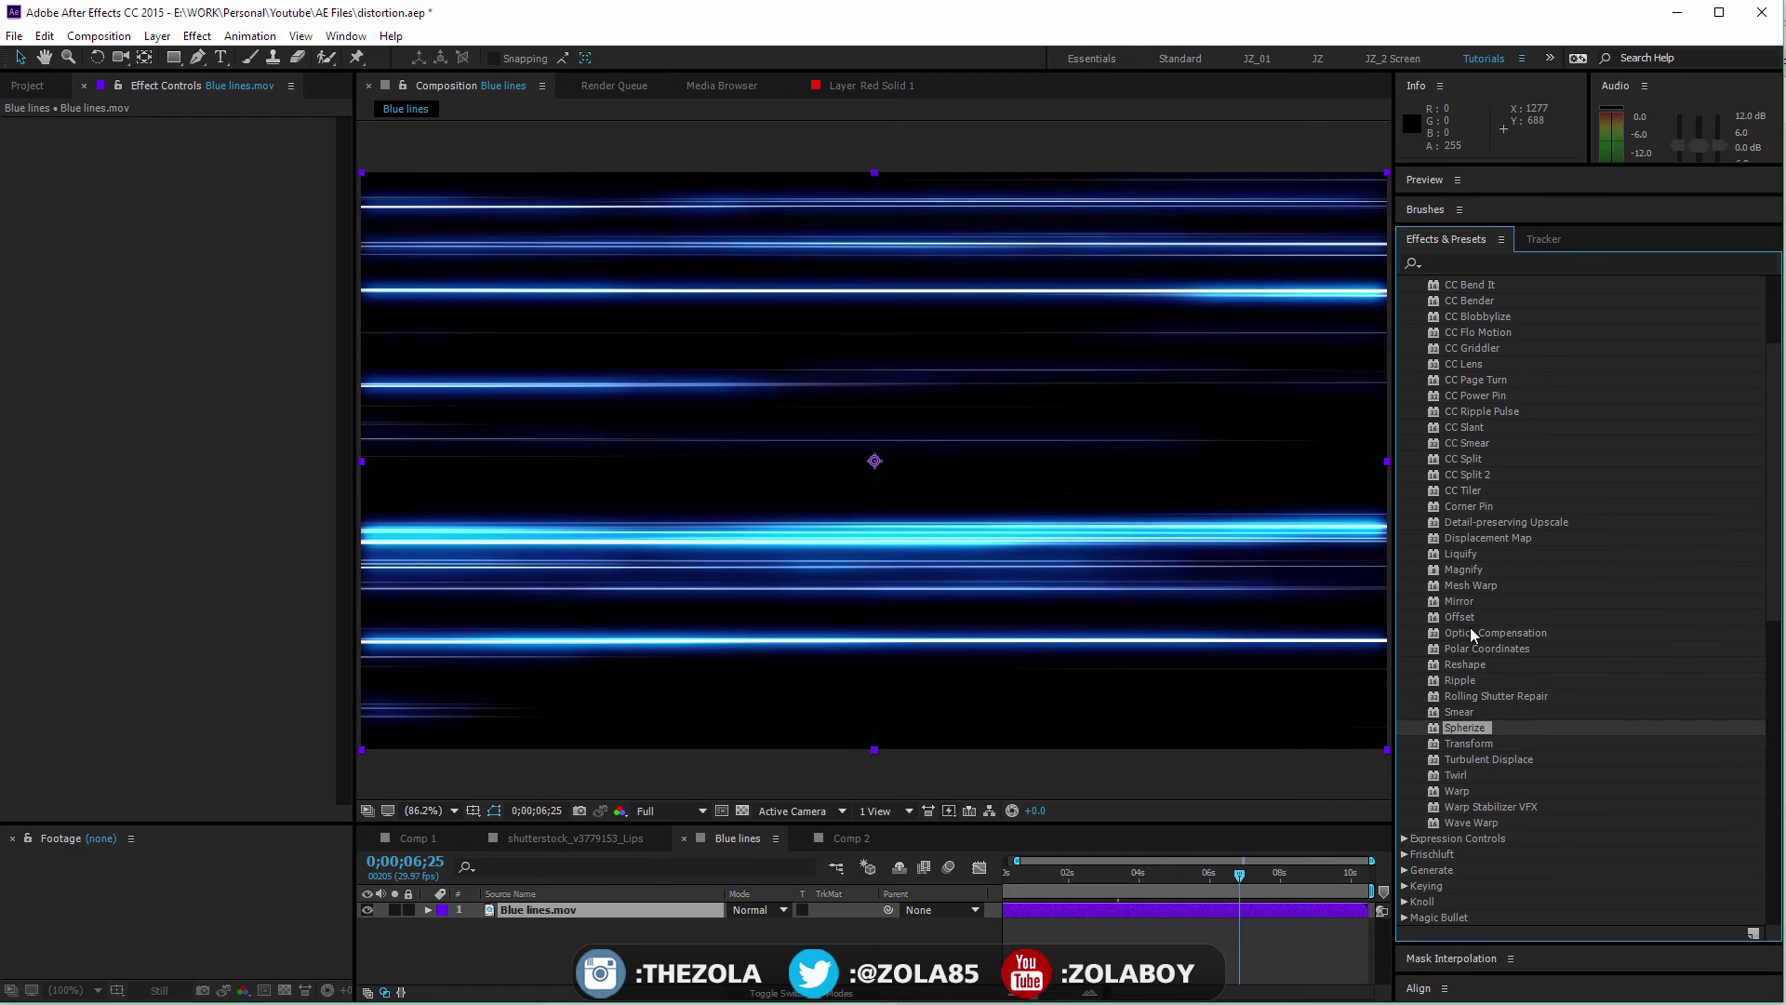
click(1459, 792)
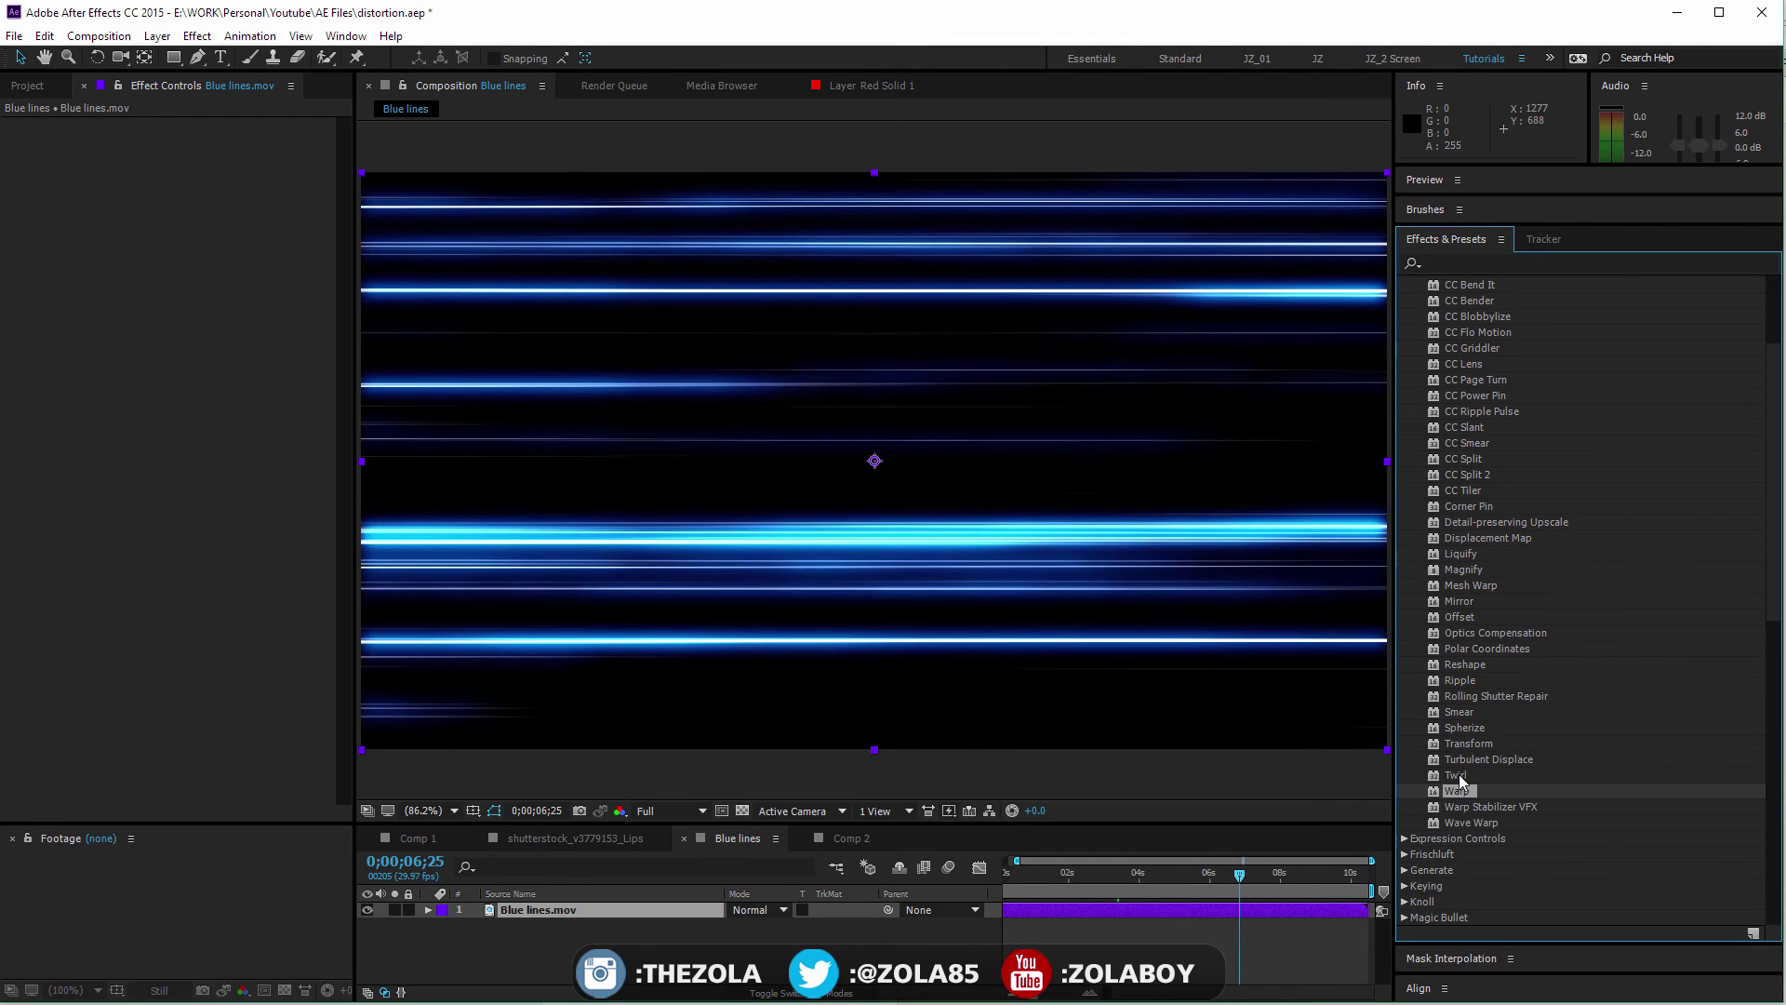
drag(1459, 774, 519, 910)
click(1468, 757)
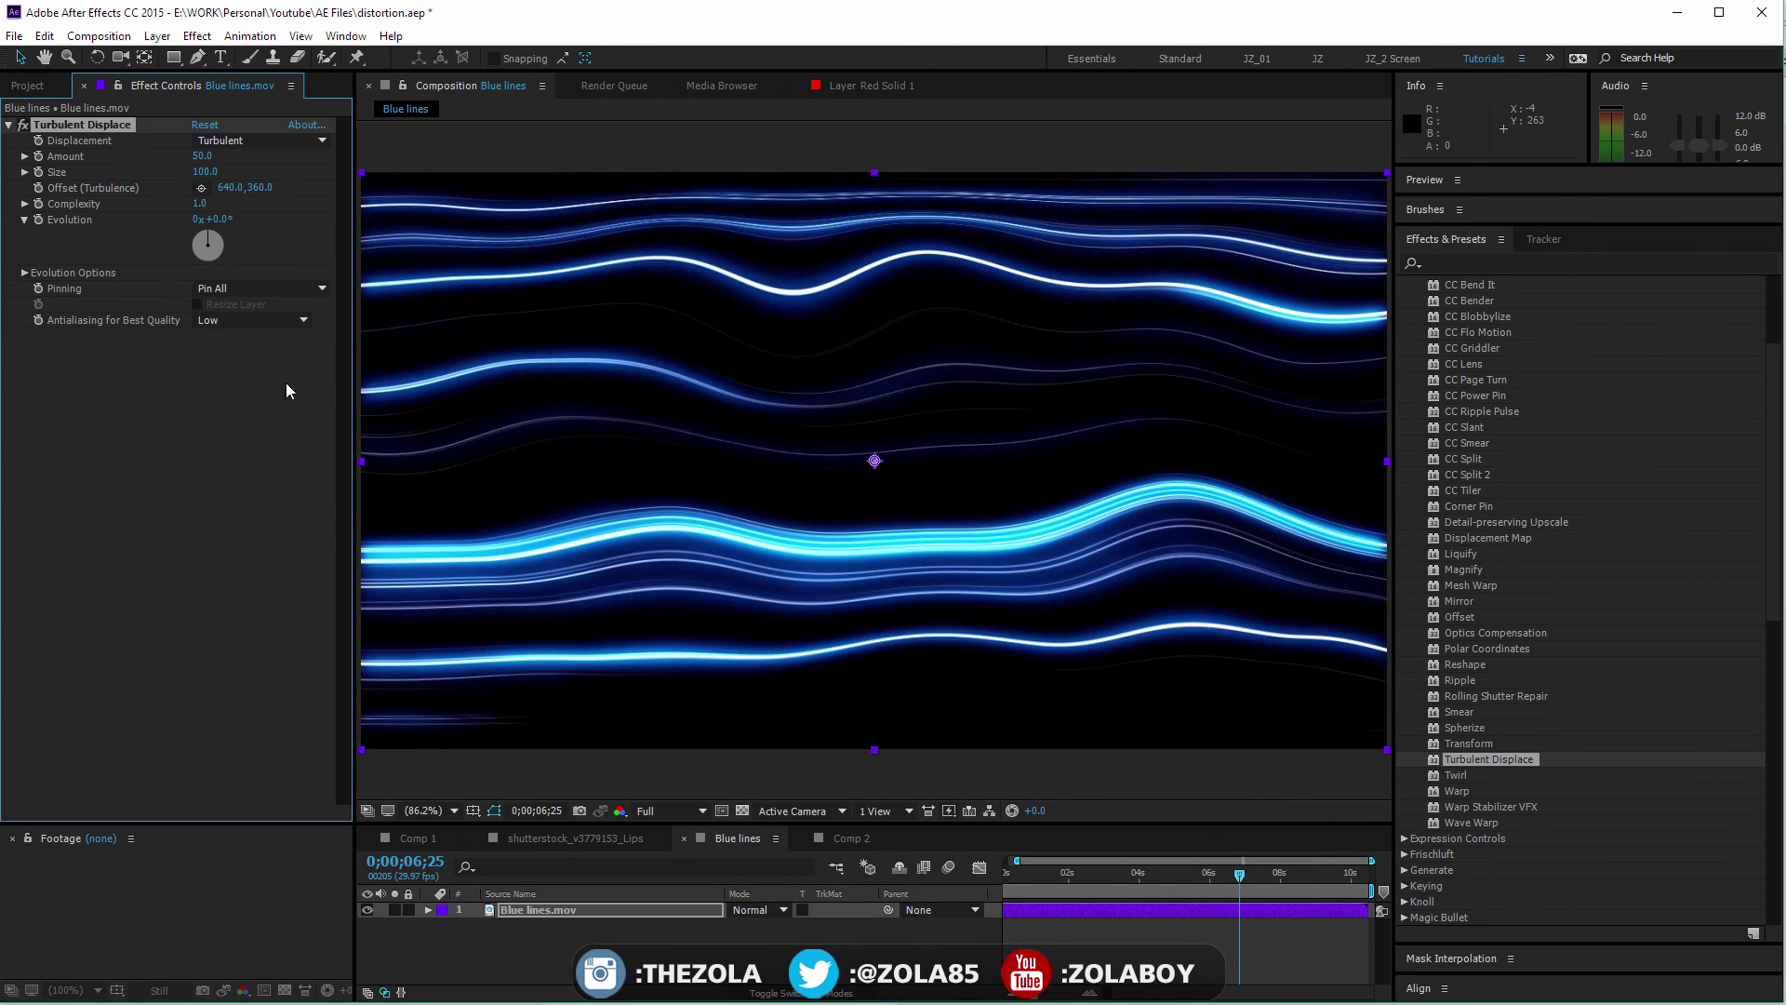
Step: Raise Turbulent Displace Amount to 745, play back the swirls and turn the Evolution dial
drag(1076, 881, 1099, 880)
drag(202, 155, 931, 540)
key(space)
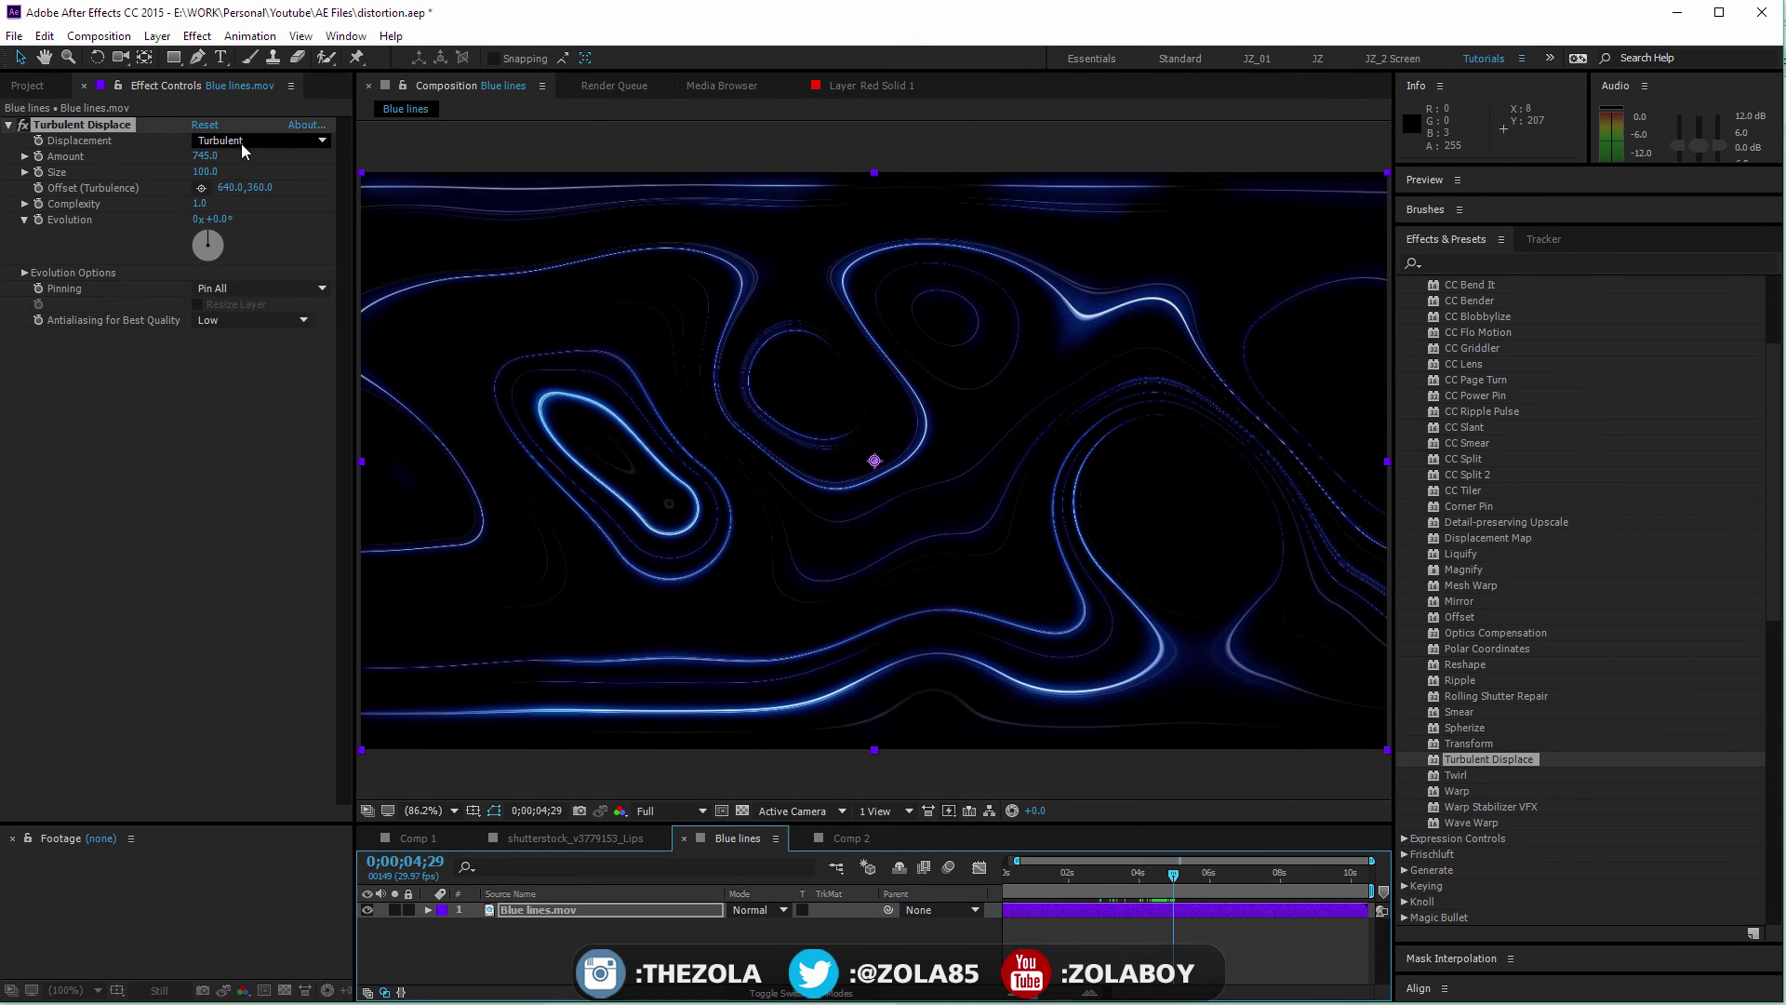
drag(208, 234, 221, 259)
Step: Reset Evolution to zero and drive it with the expression time*100, previewing frames in a taller timeline
key(ctrl+z)
alt+click(38, 219)
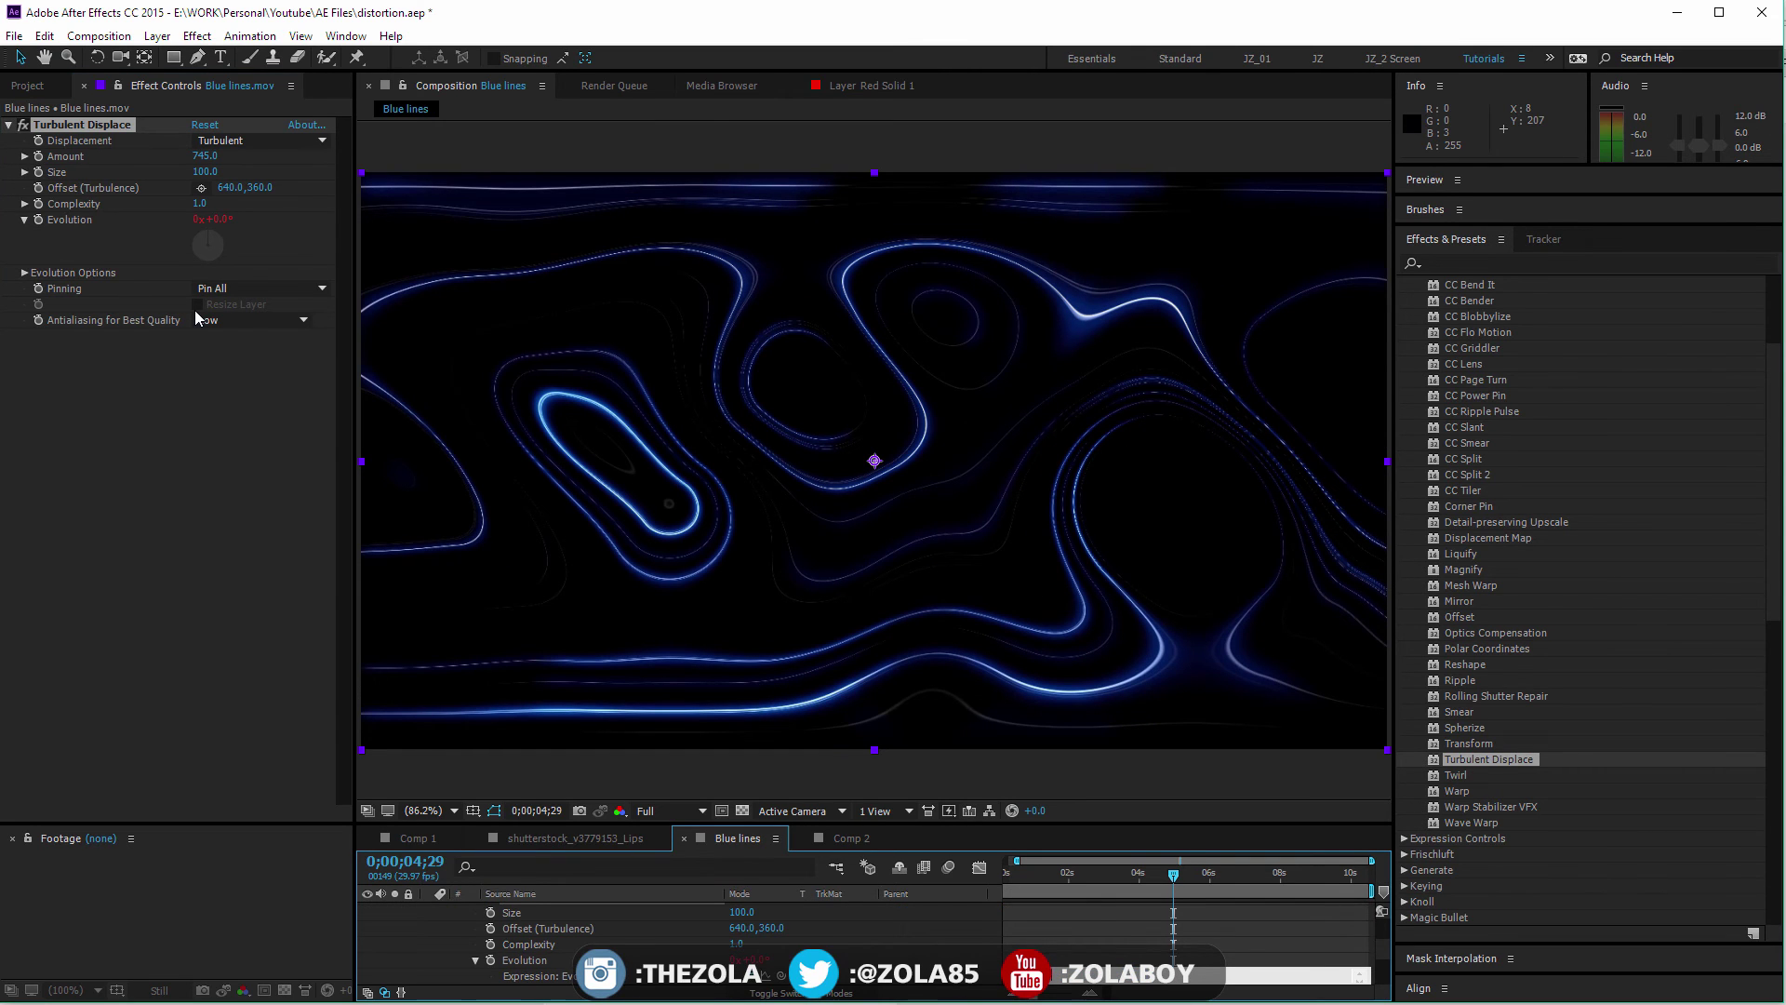
drag(1012, 874, 1208, 835)
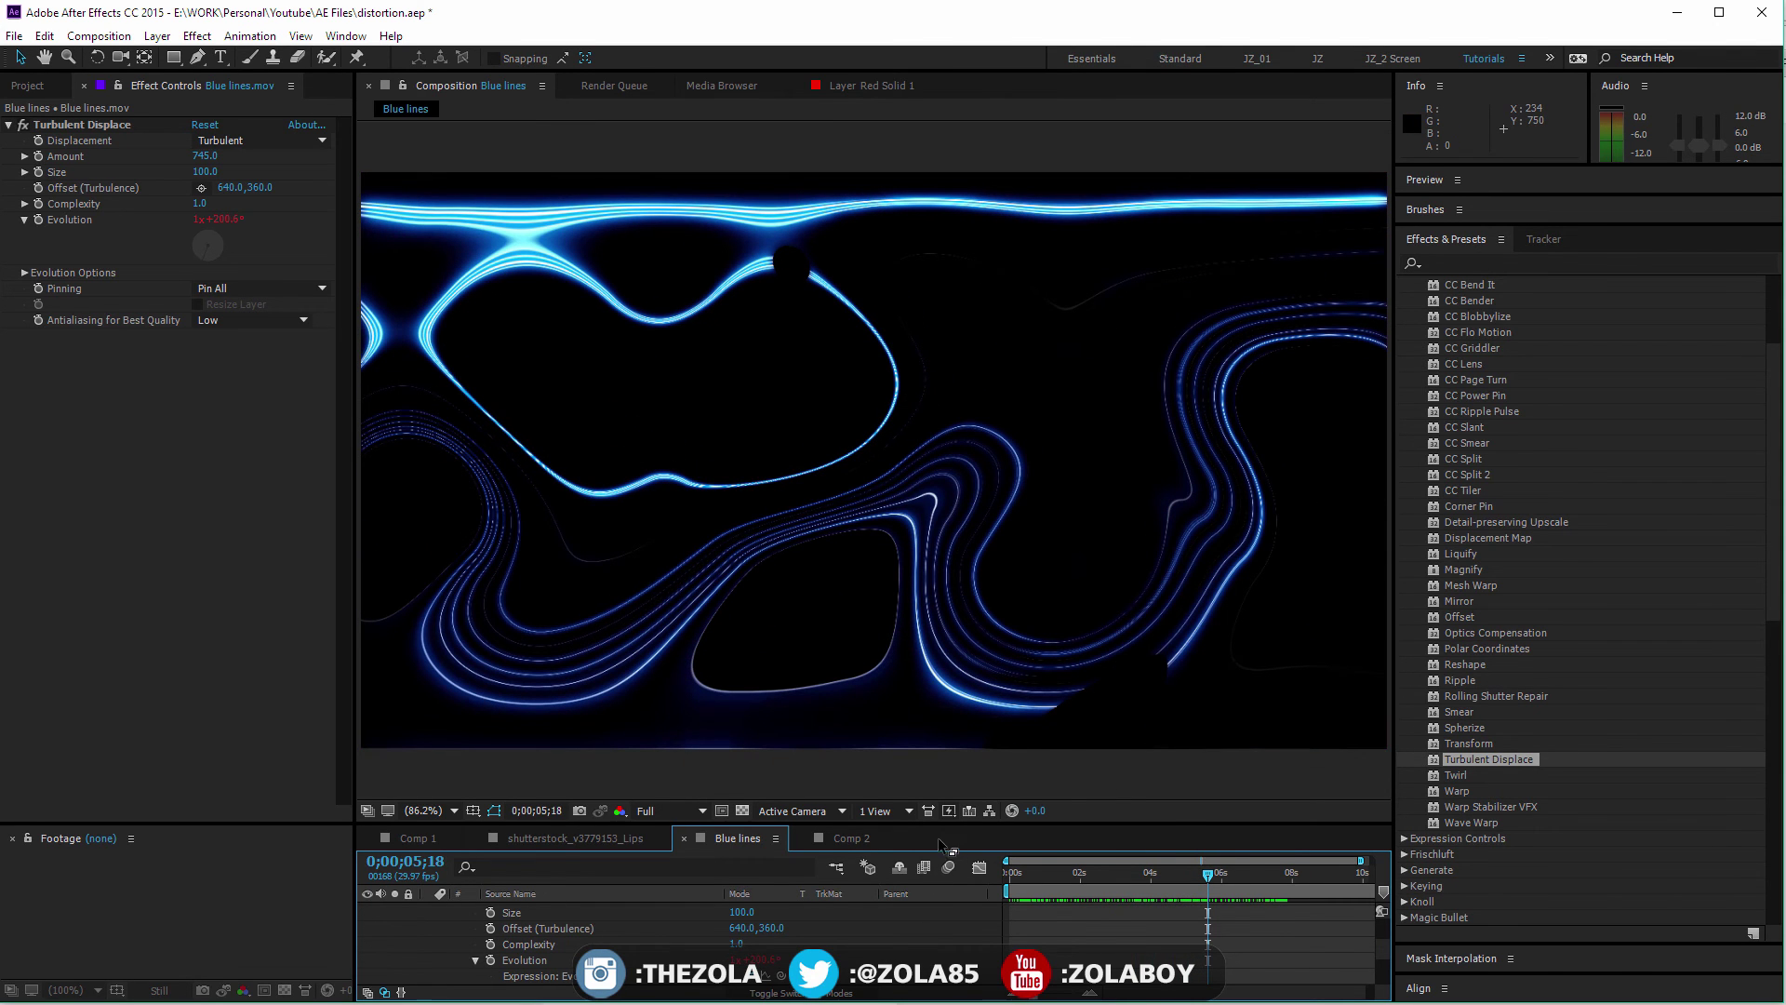
drag(938, 824, 938, 672)
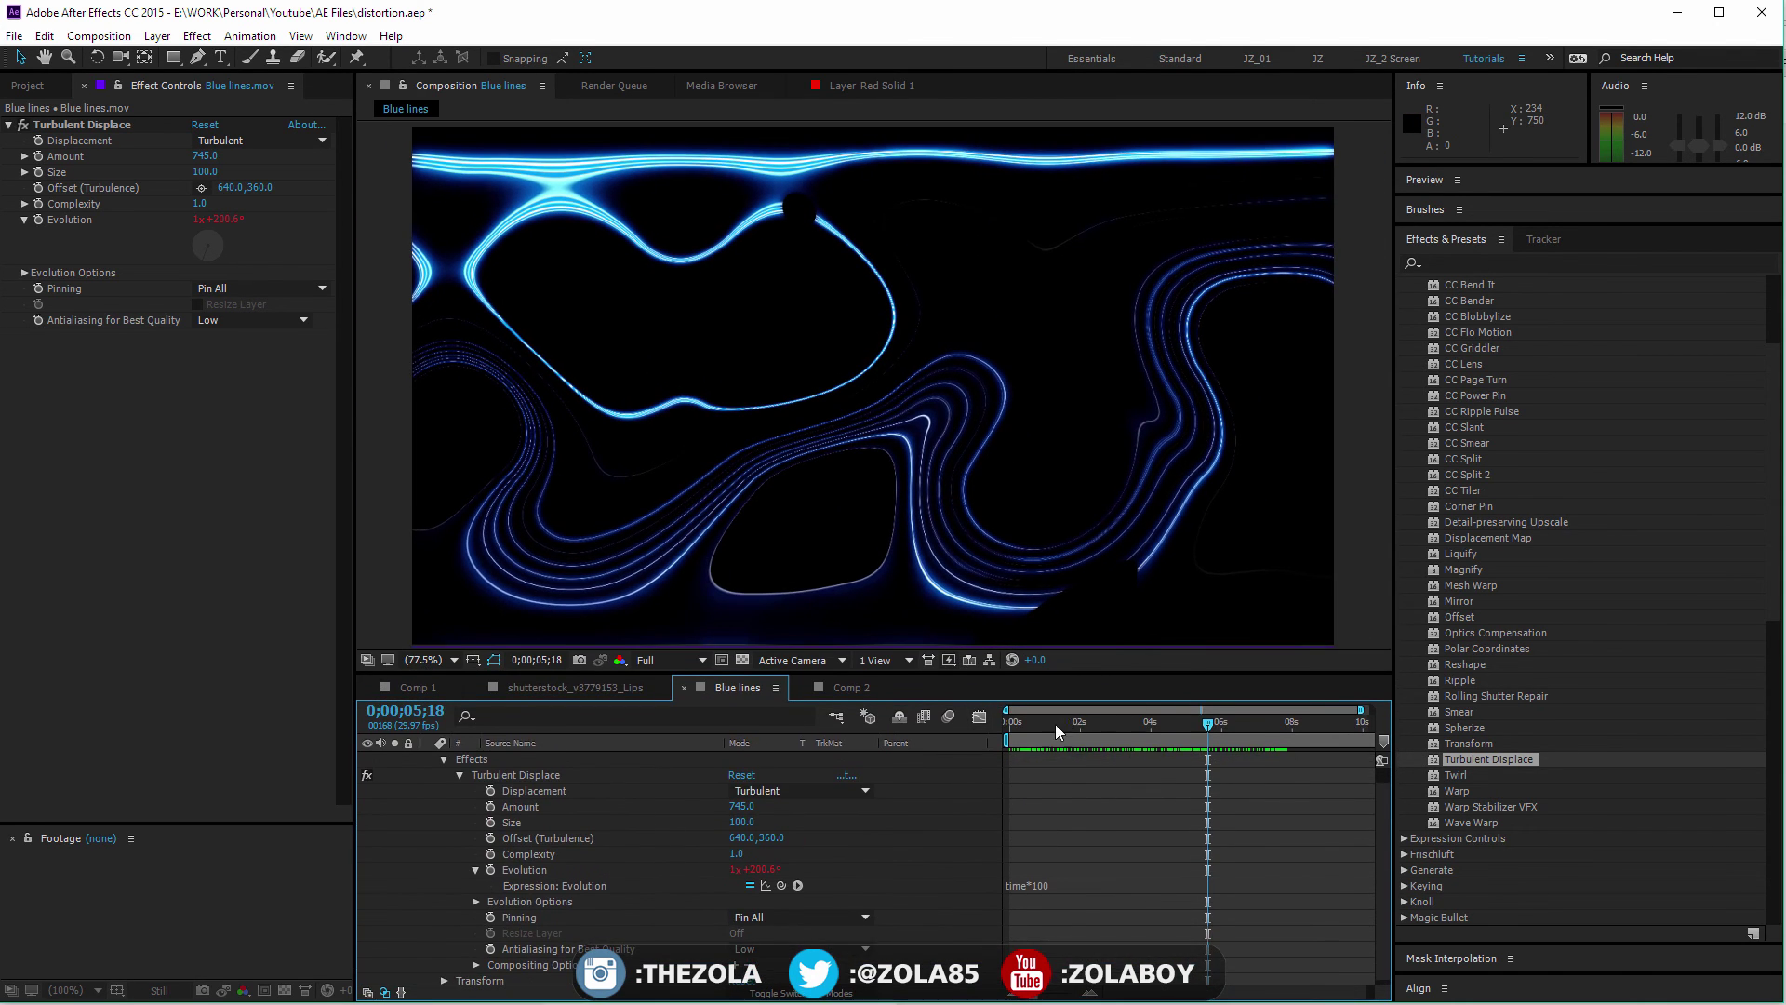
drag(1052, 721, 1219, 723)
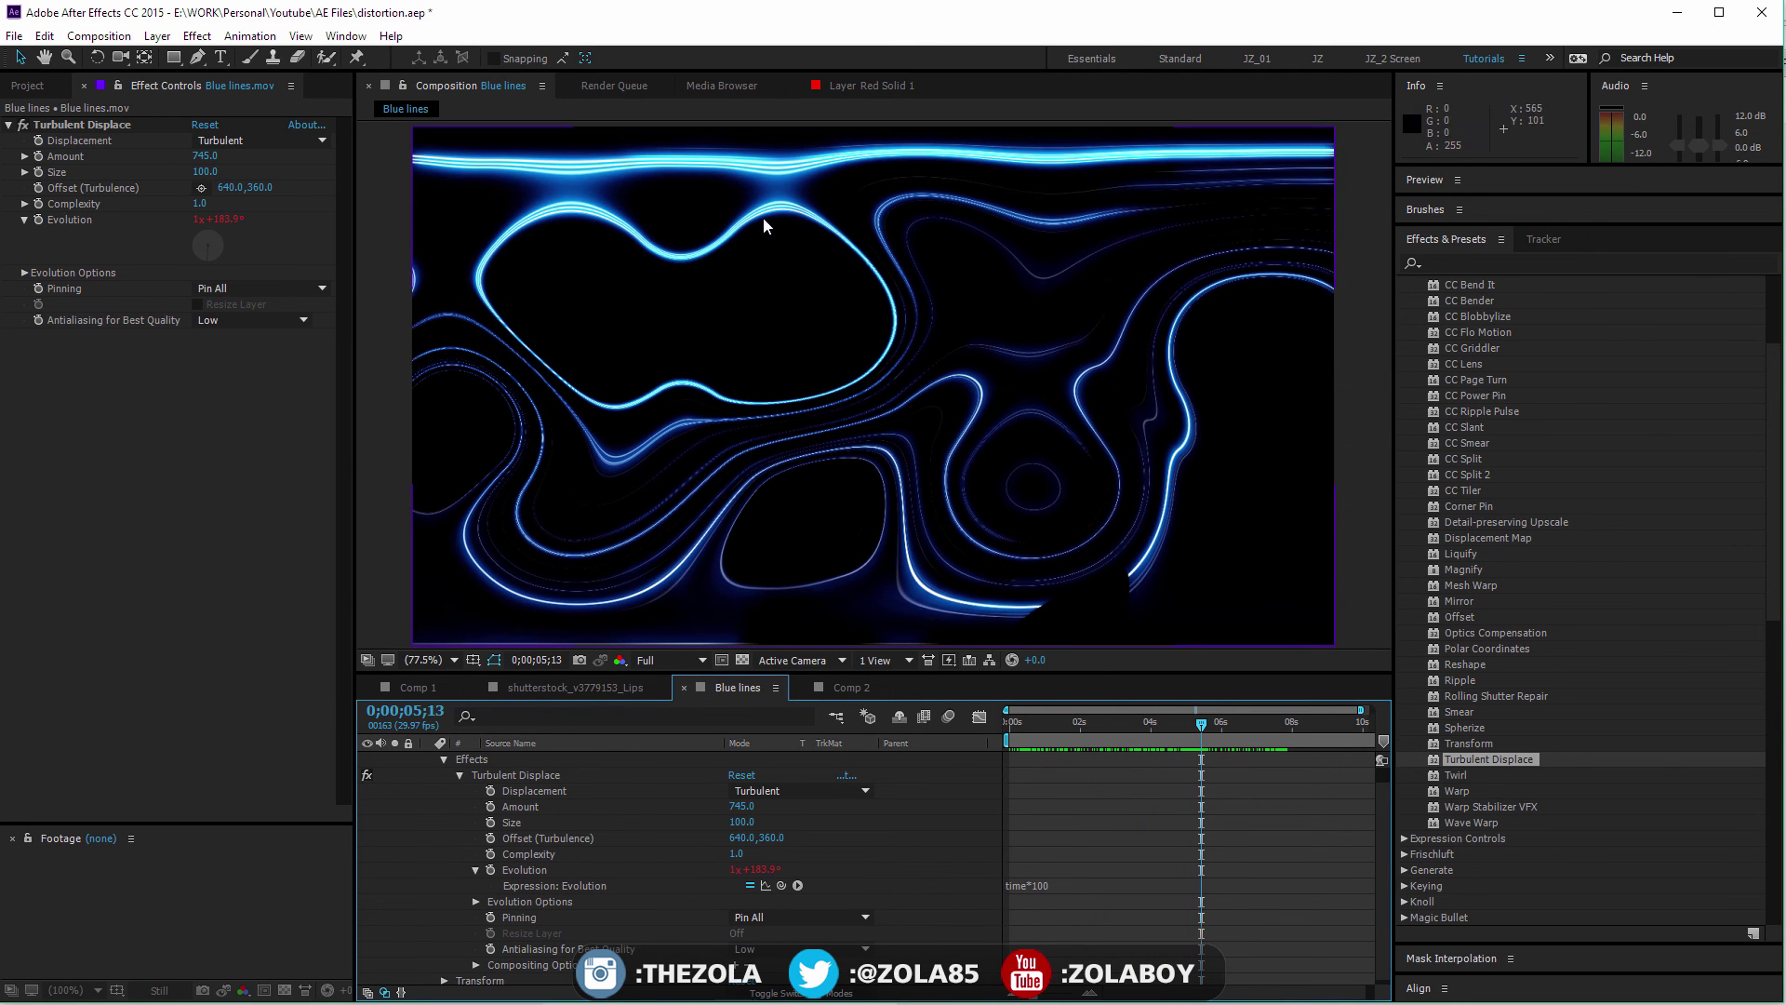
click(461, 774)
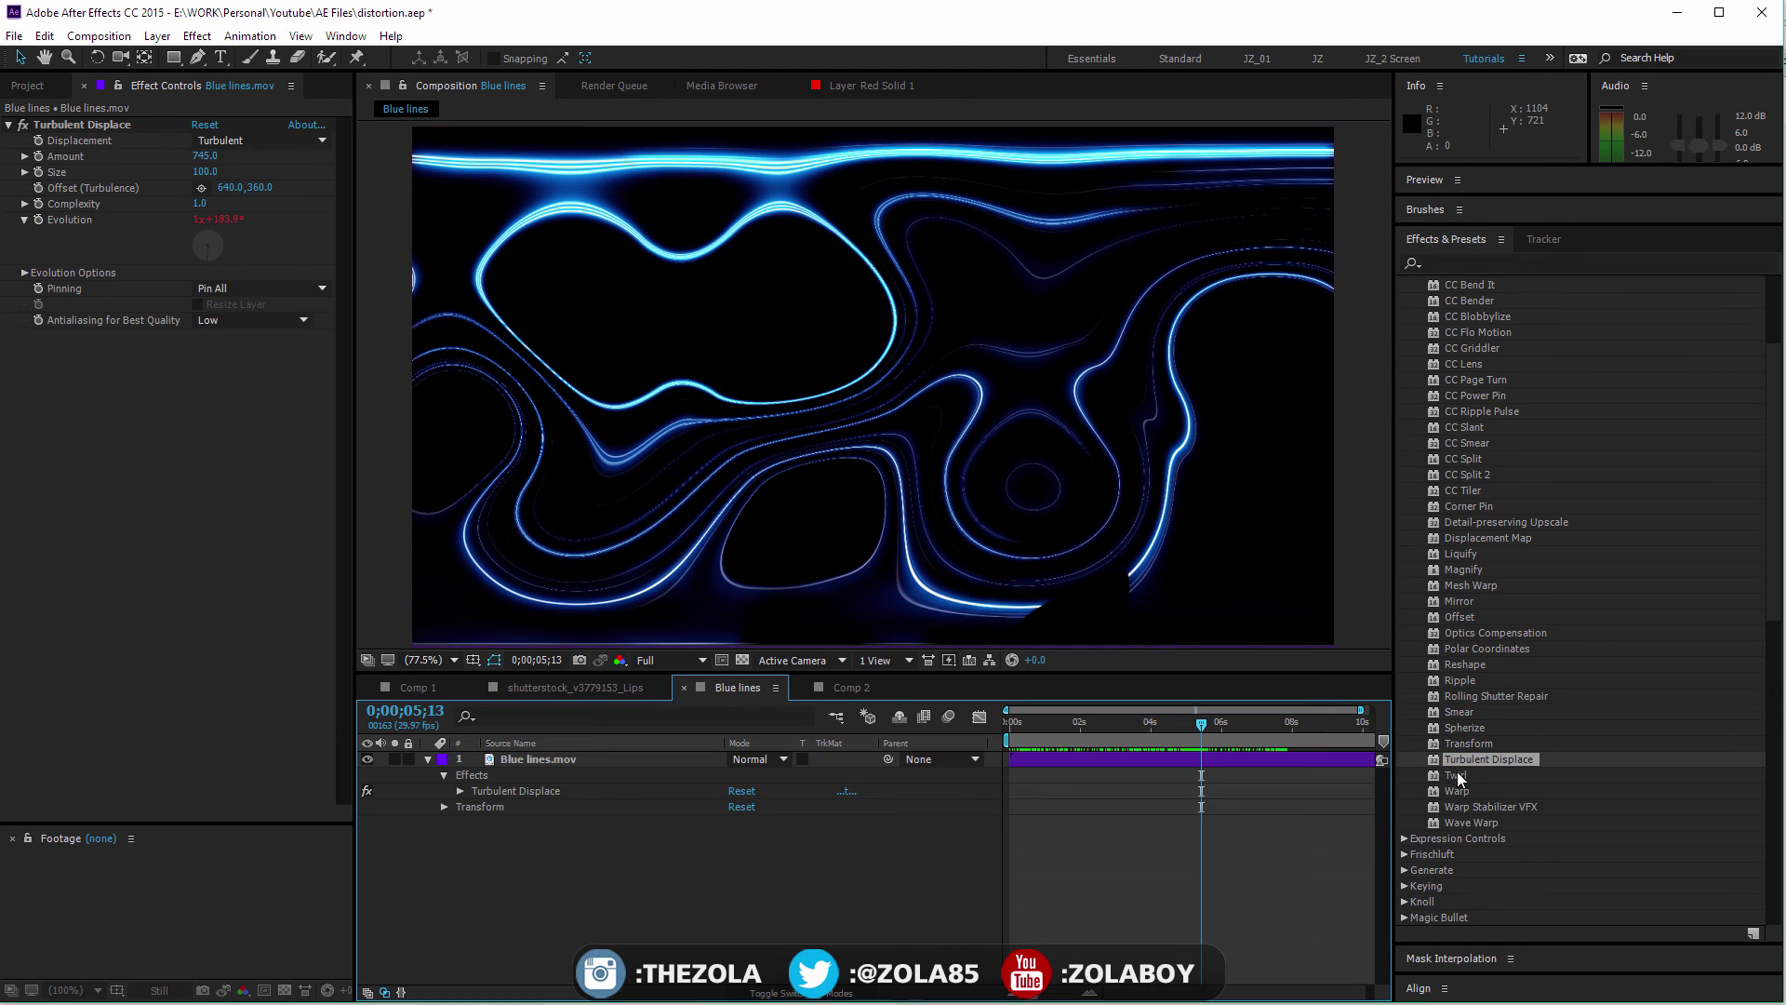
Step: Apply Twirl to the Blue lines layer with Angle -1x-26.0° and preview other frames
drag(1457, 780, 678, 774)
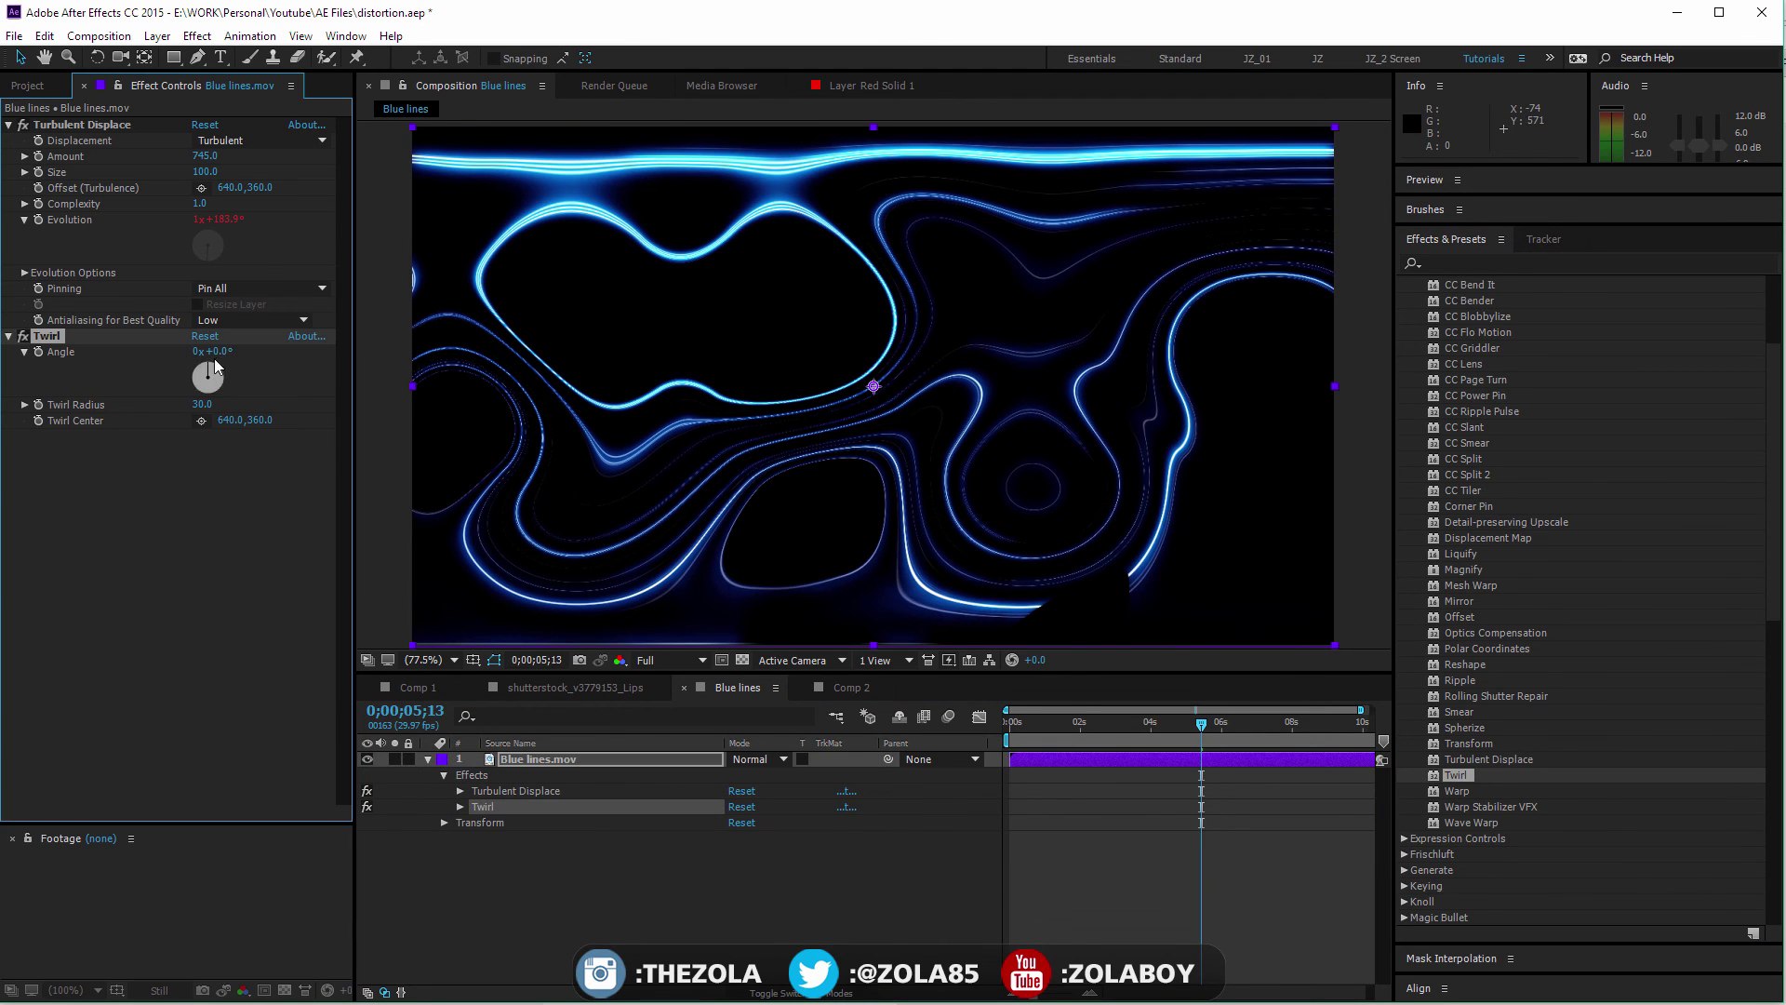
drag(214, 353, 4, 404)
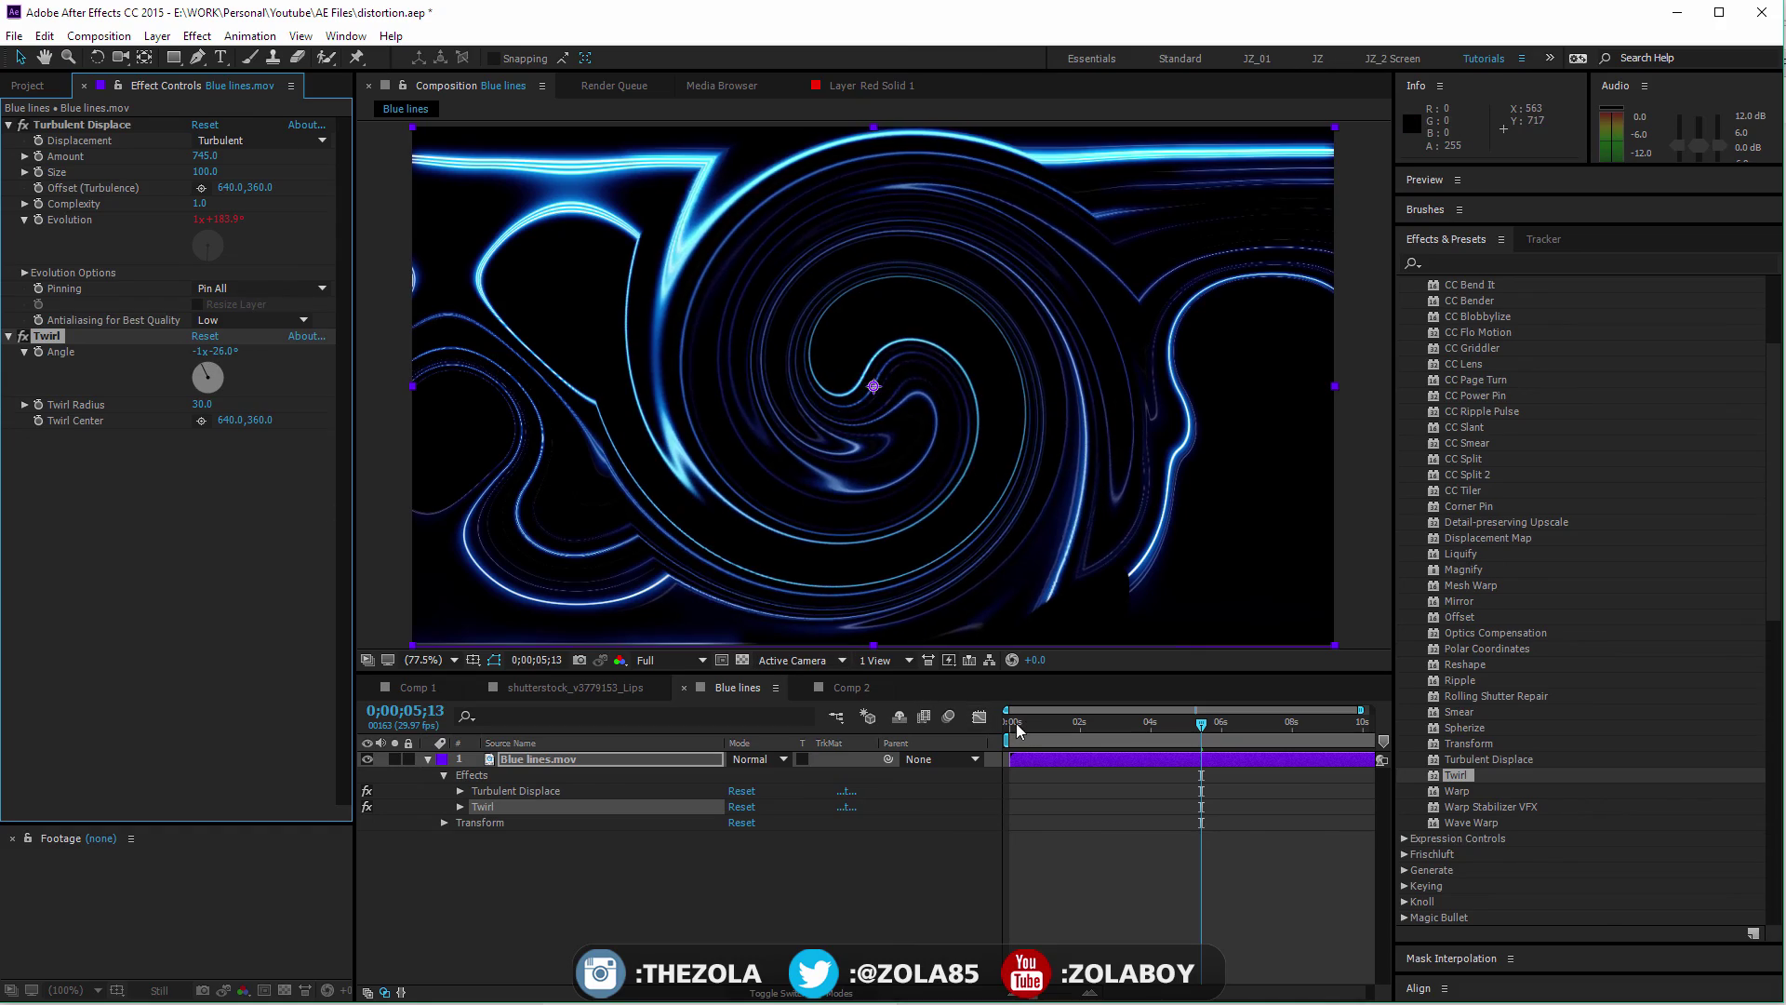
drag(1017, 730, 1253, 724)
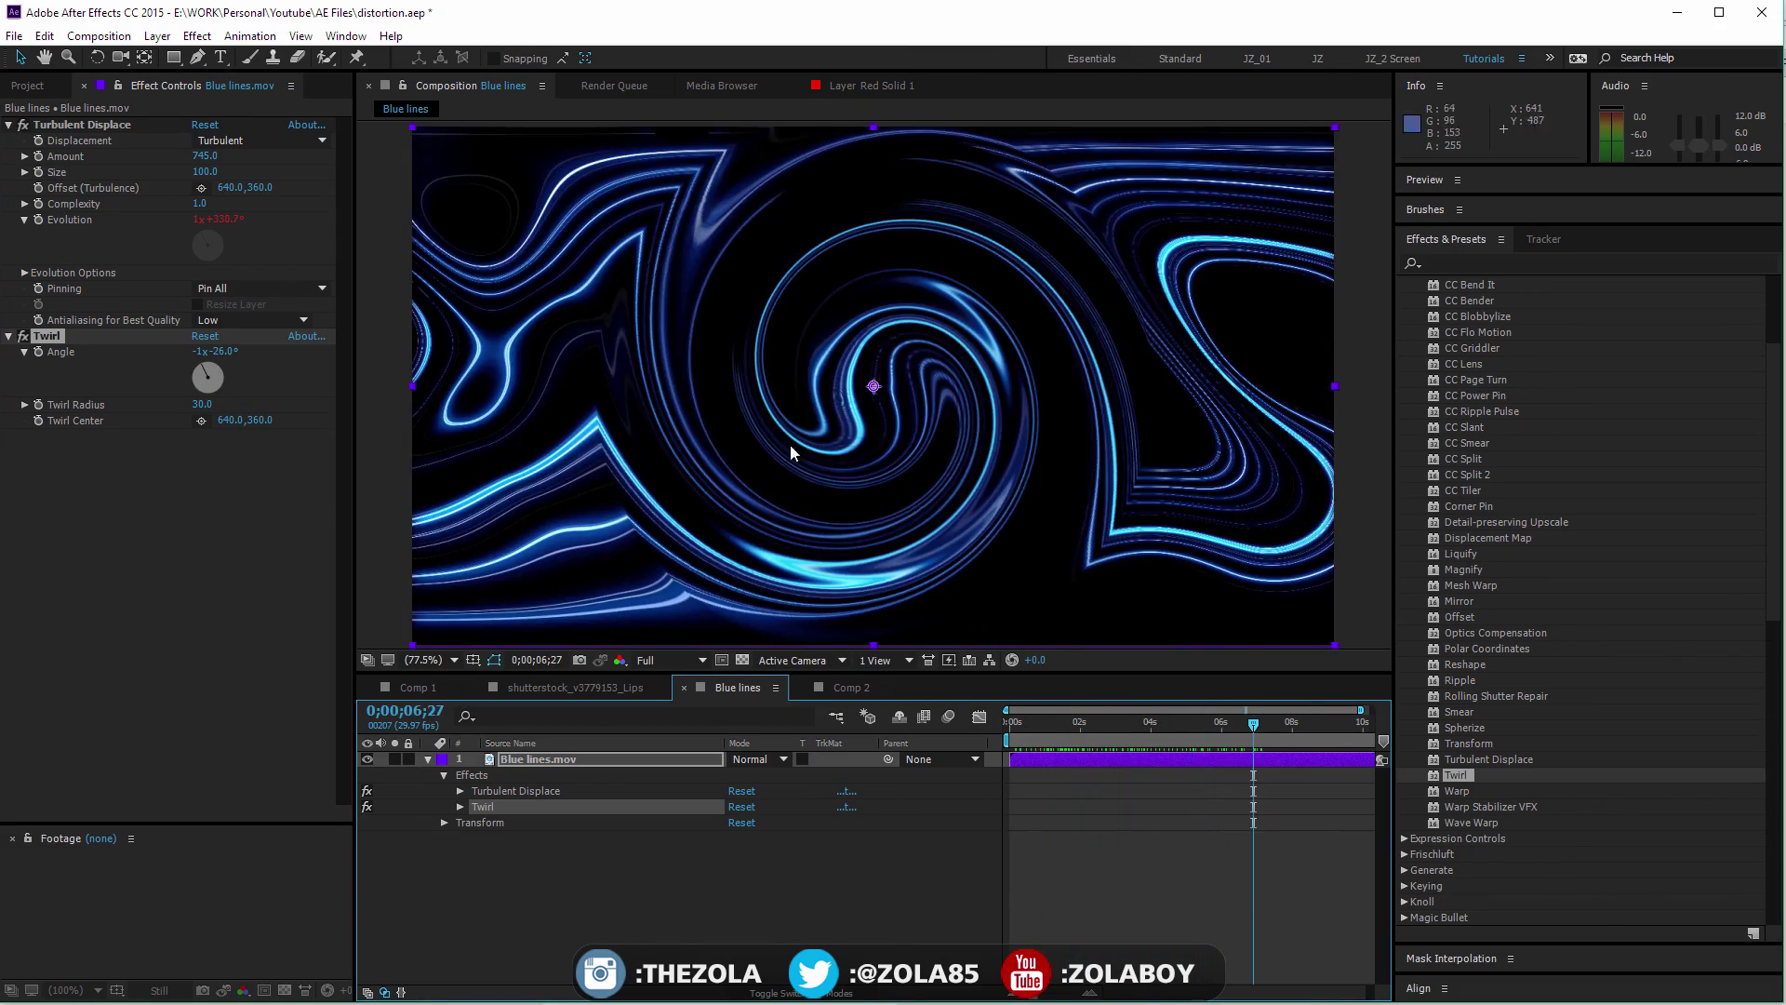
click(1471, 822)
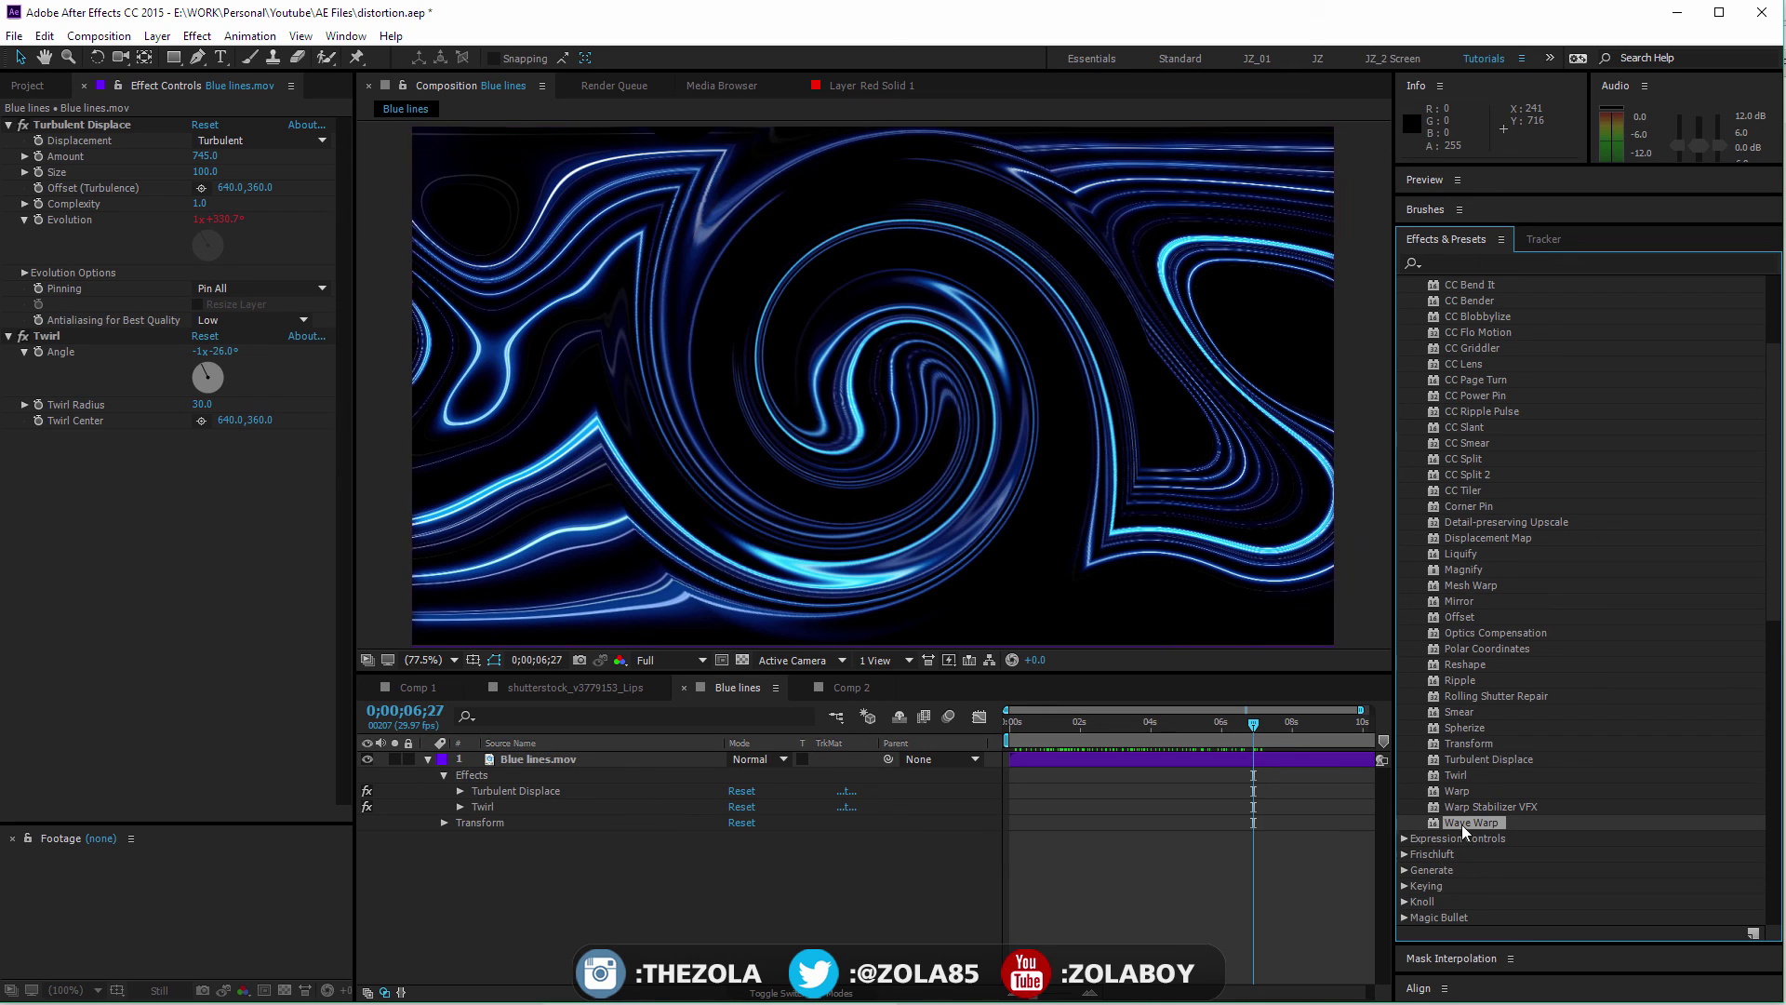
Step: Apply Wave Warp to the Blue lines layer with Wave Type set to Square
mouse_move(1463, 826)
mouse_down()
mouse_move(931, 819)
mouse_move(547, 763)
mouse_up()
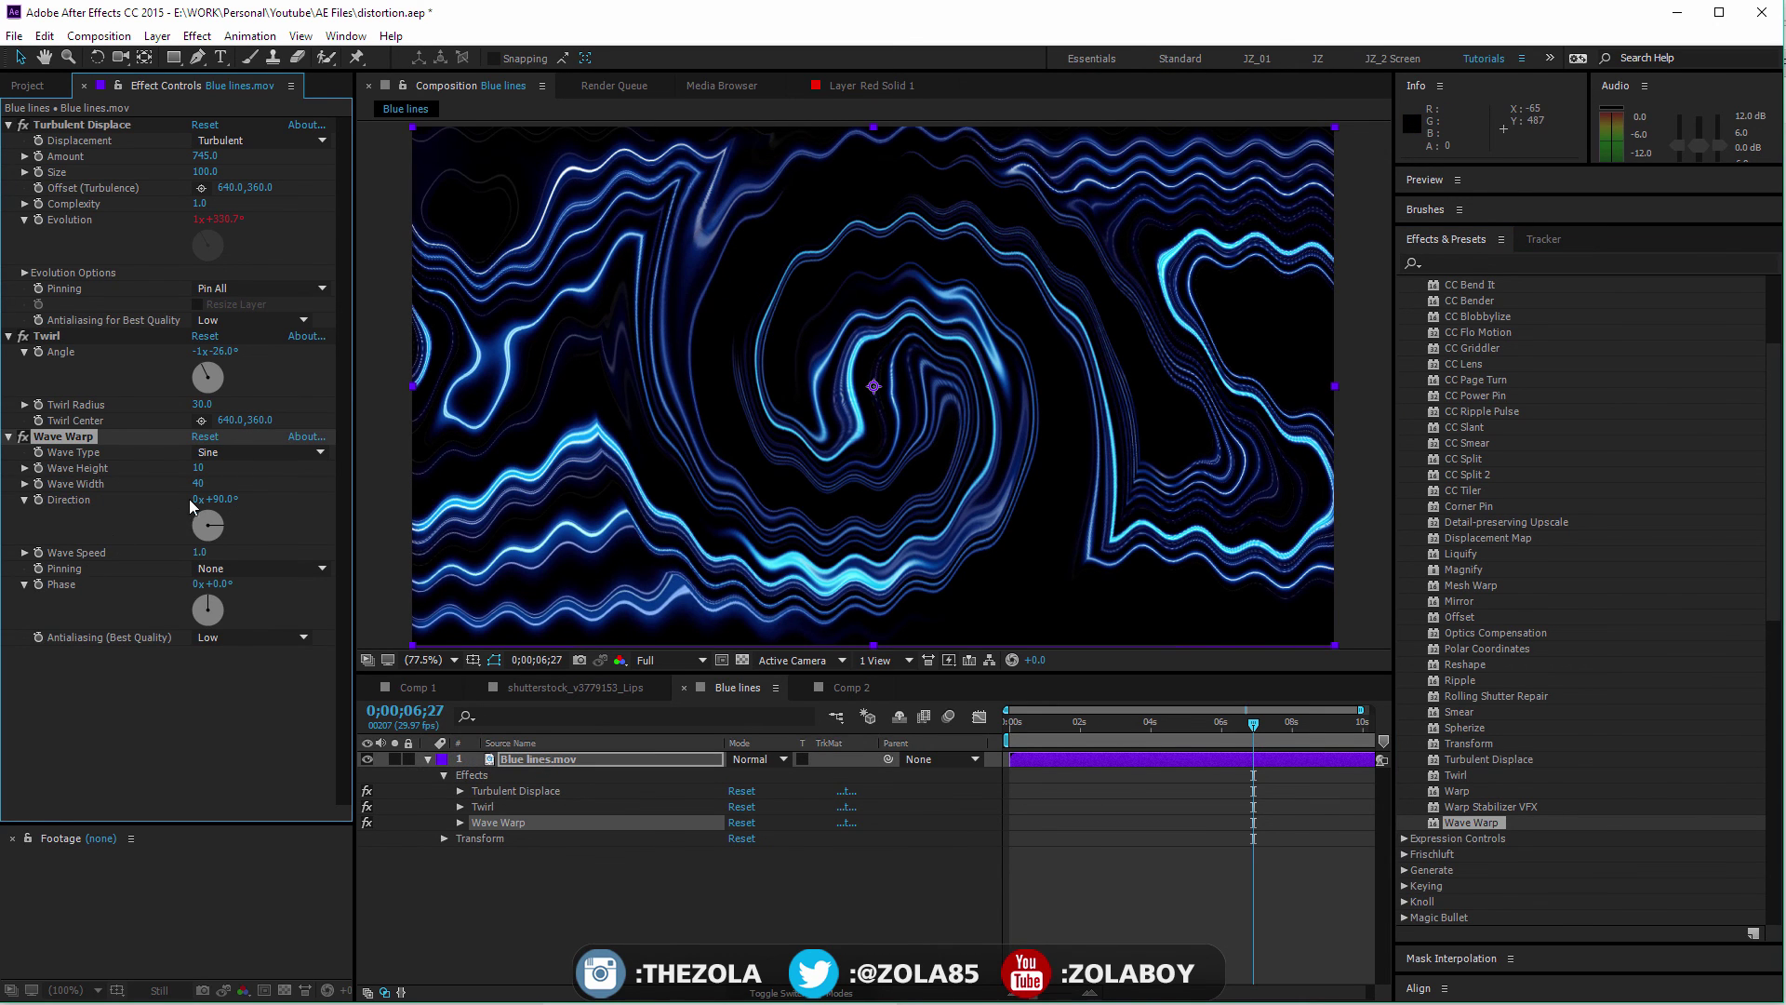
click(229, 450)
click(250, 494)
drag(1023, 728, 1269, 727)
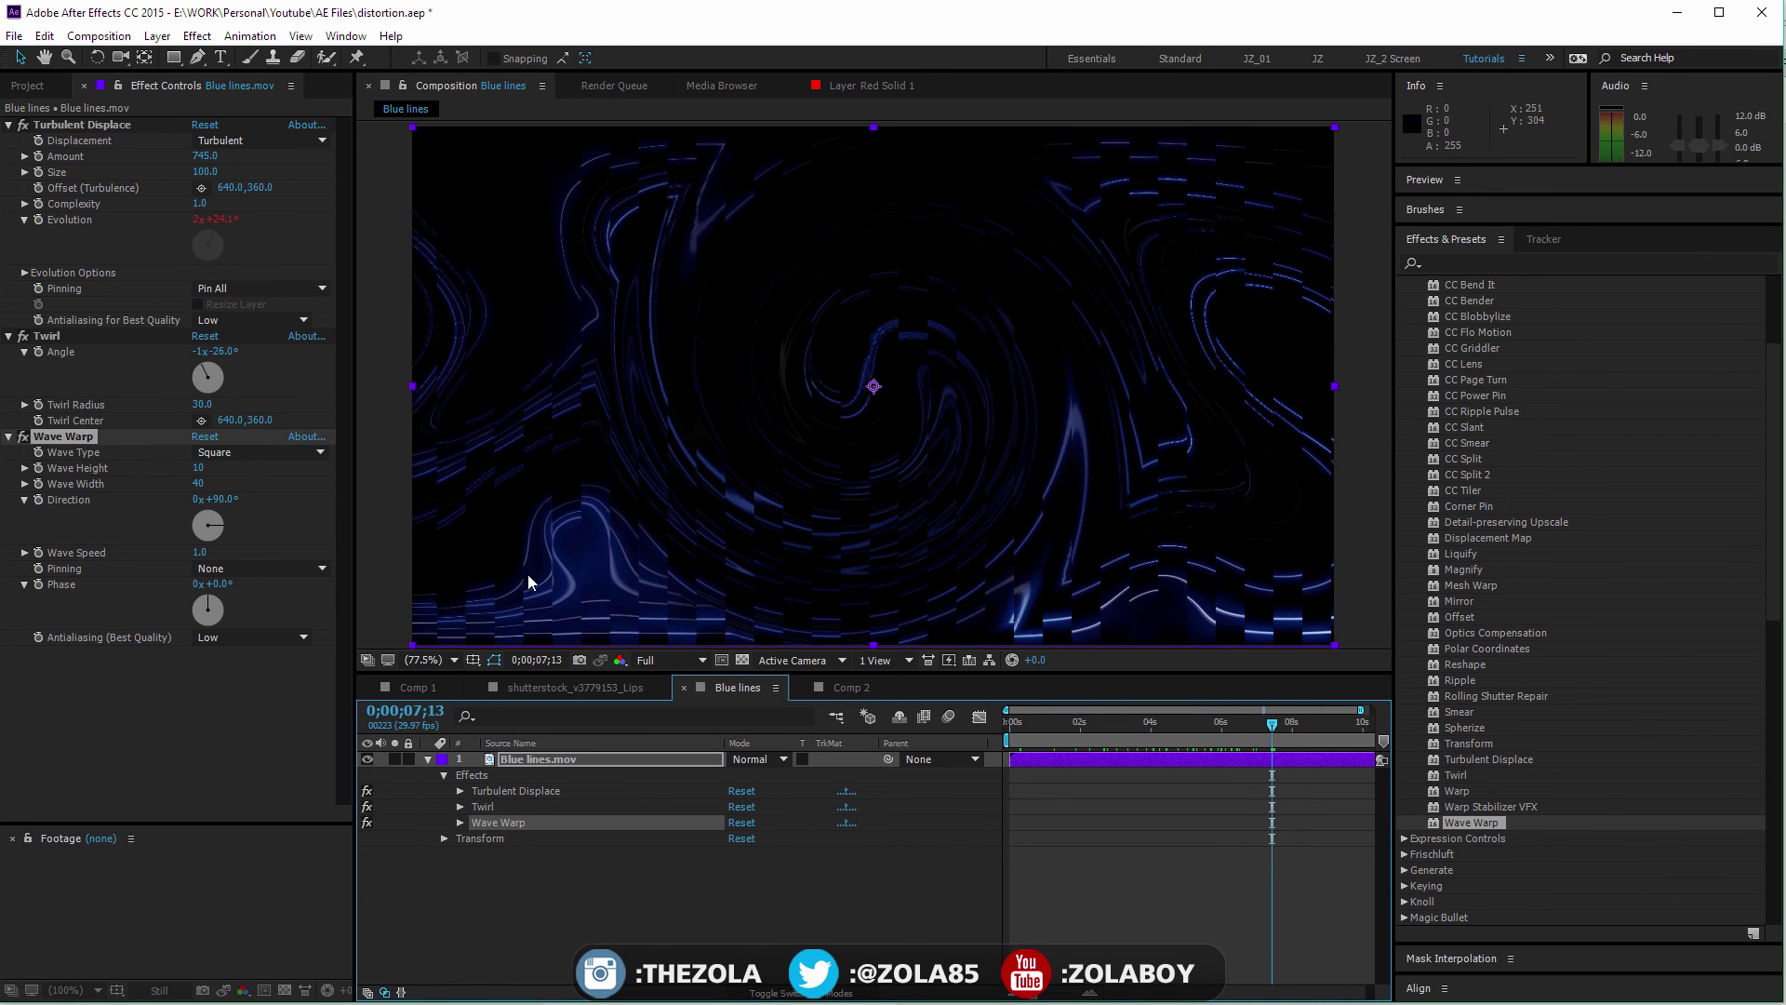
Step: Narrow Wave Width to 7 for dashed lines, keeping Direction at 90°
mouse_move(199, 484)
mouse_down()
mouse_move(216, 484)
mouse_move(176, 486)
mouse_up()
drag(300, 511, 303, 511)
drag(1025, 727, 1156, 731)
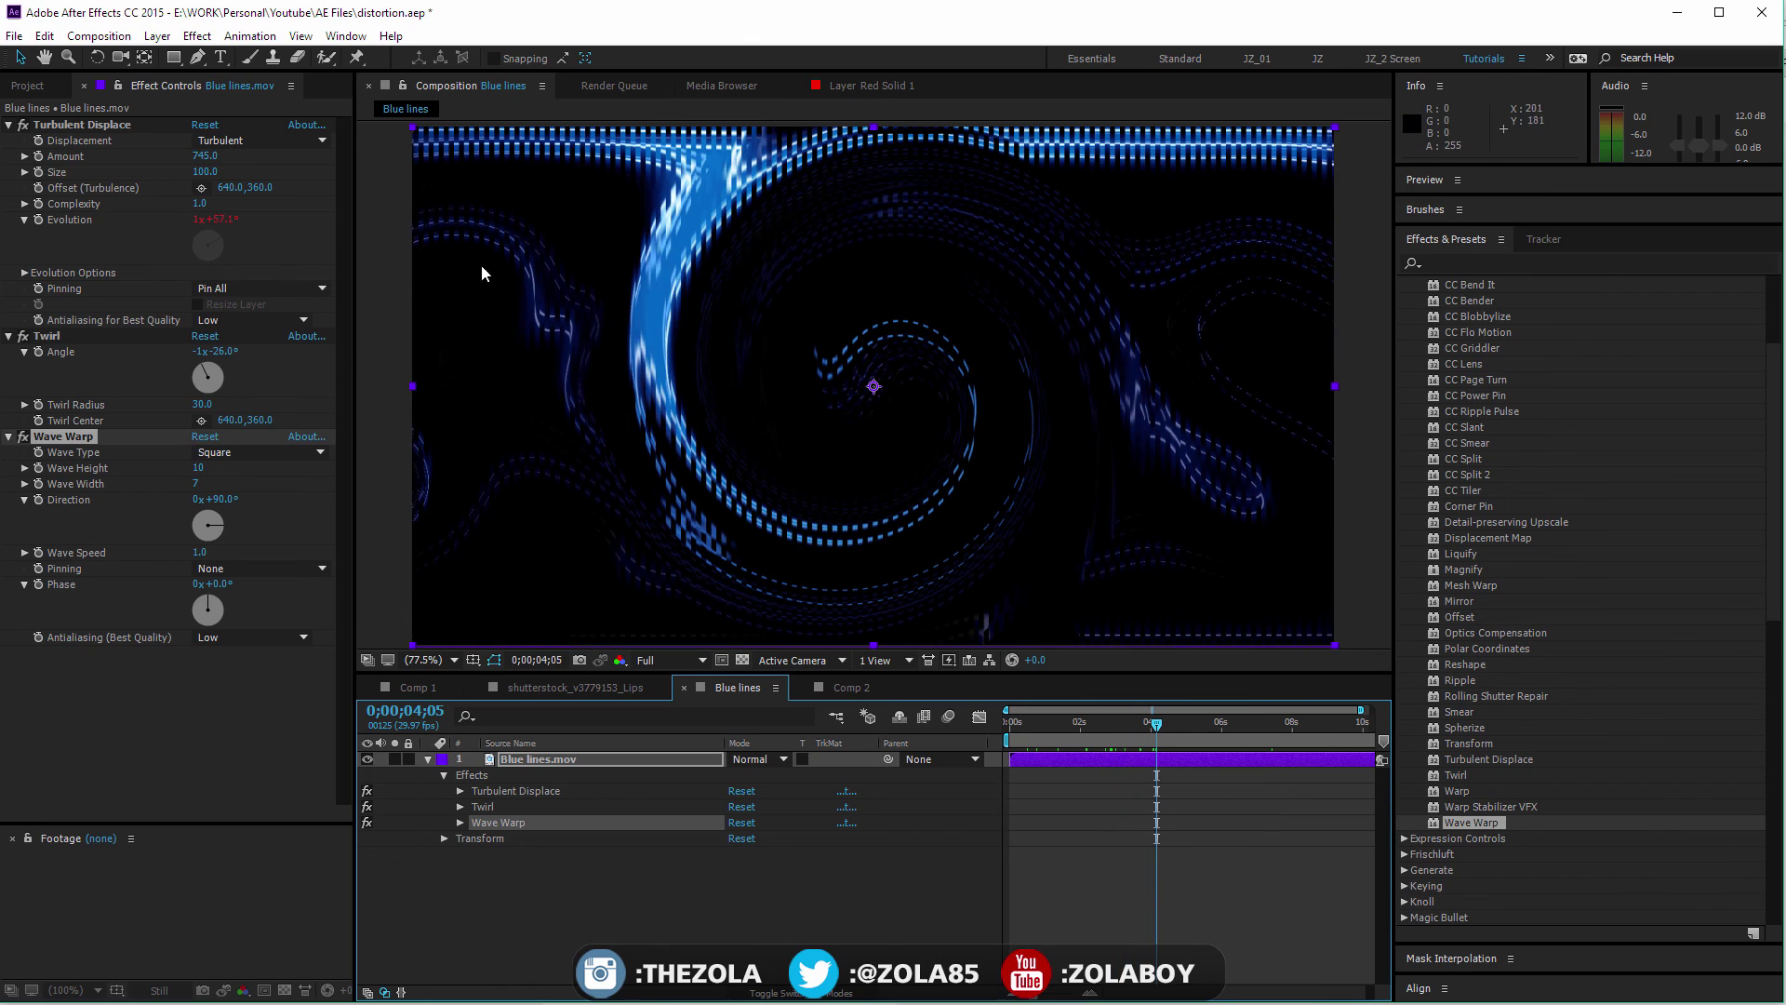
drag(221, 526, 211, 586)
key(ctrl+z)
click(866, 862)
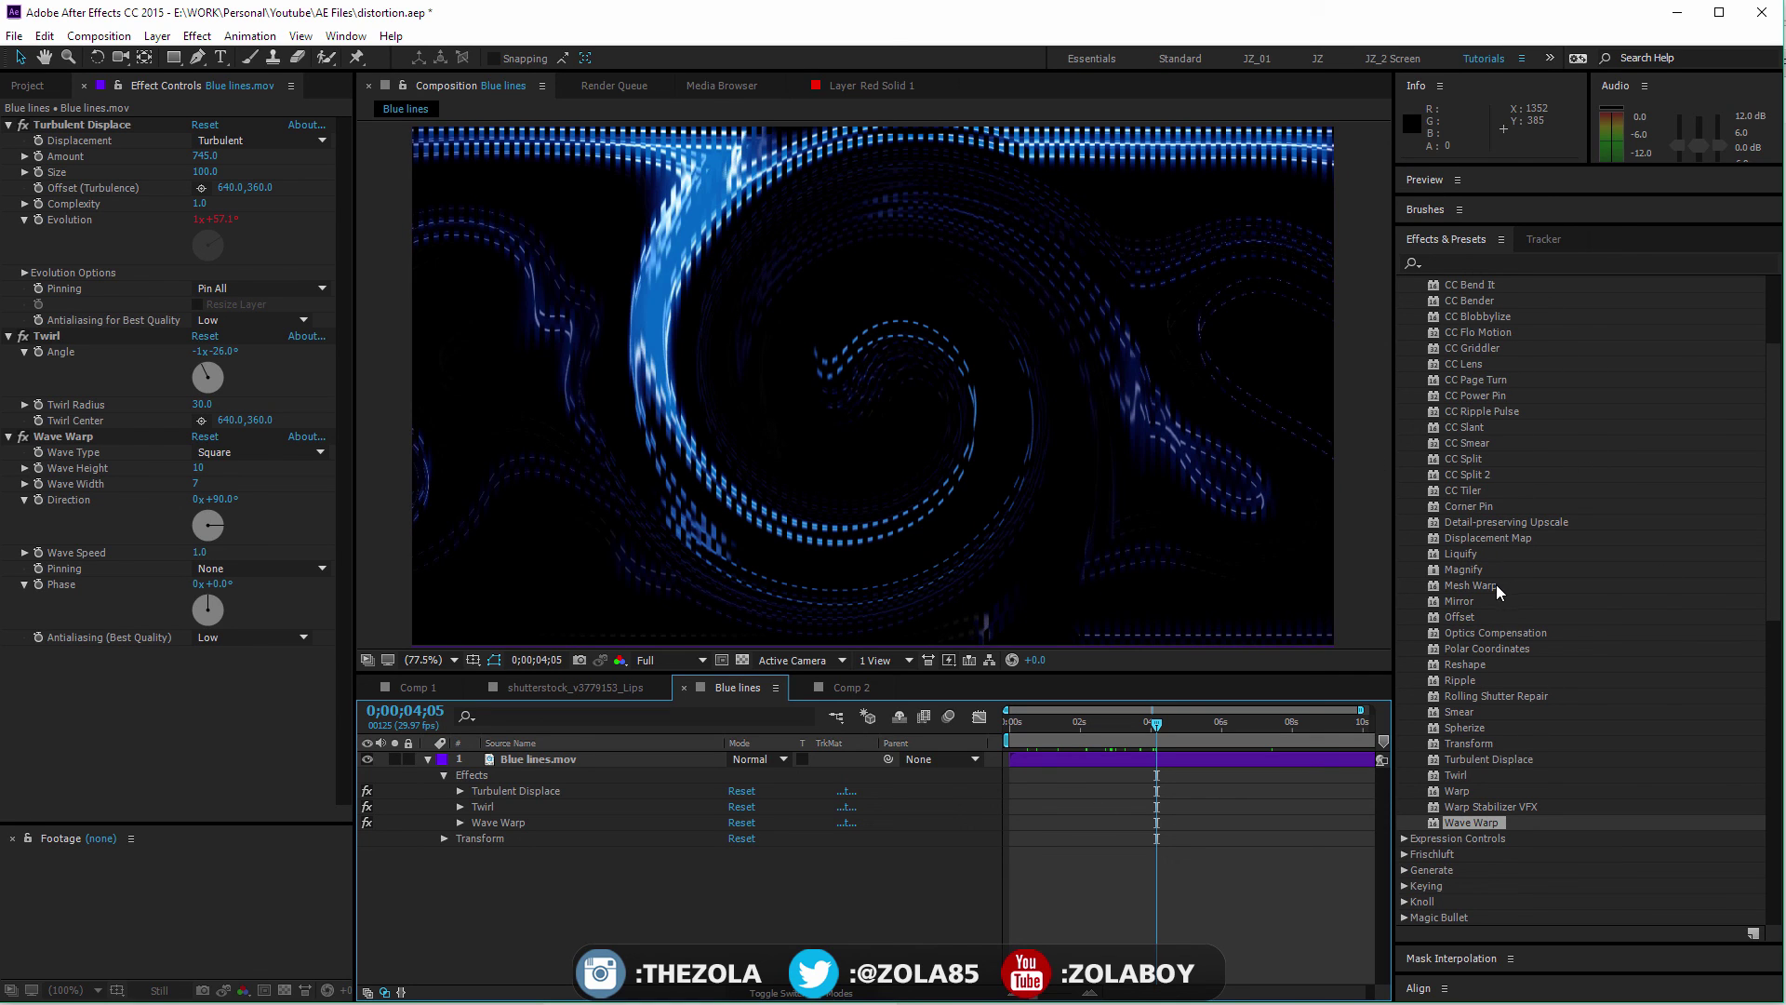
drag(1458, 540, 1015, 277)
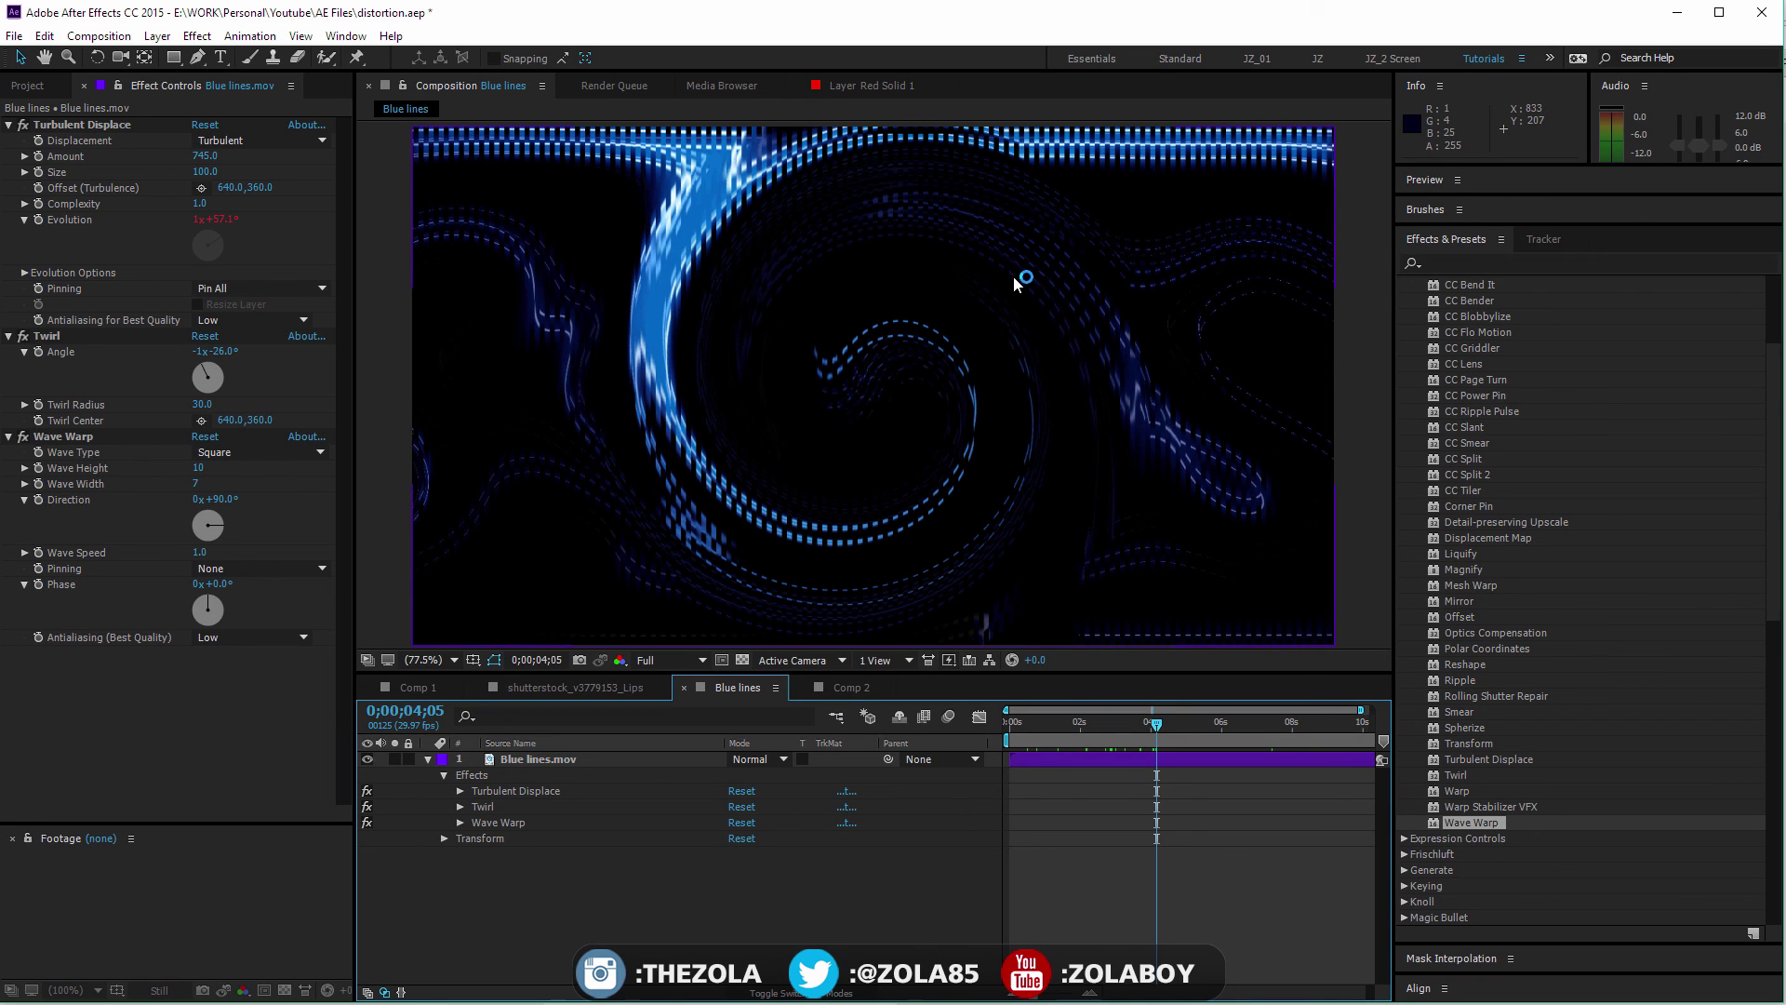